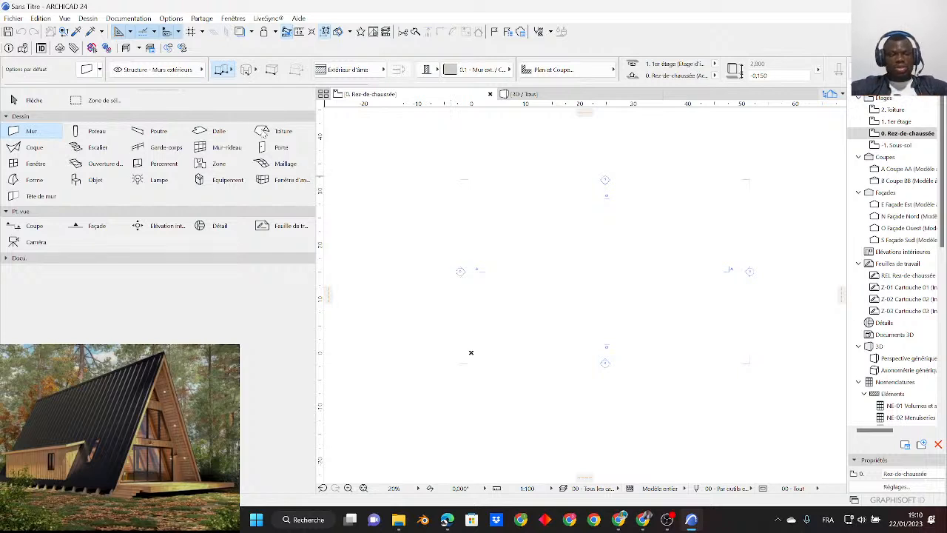
- Draw a vertical exterior wall about 13 m long on the ground-floor plan
scroll(570, 296, up, 2)
click(532, 316)
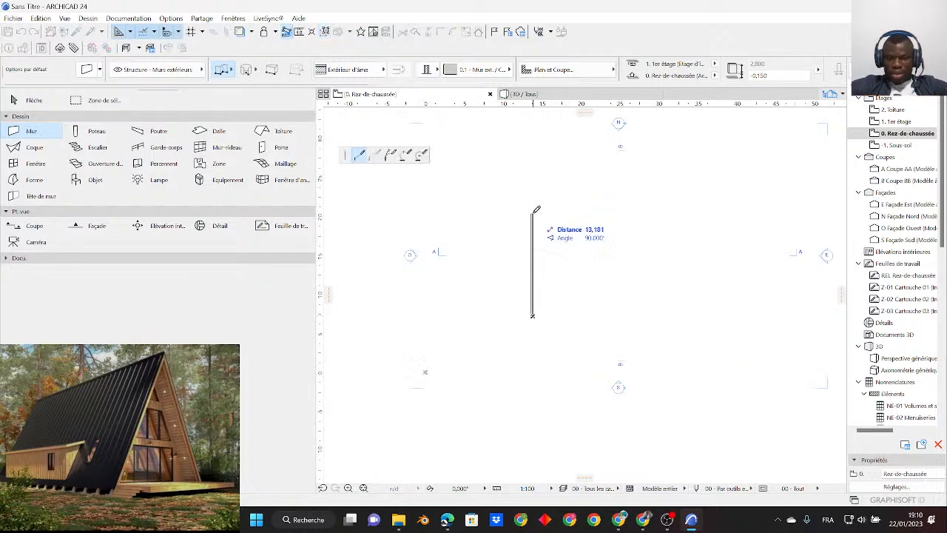
click(531, 210)
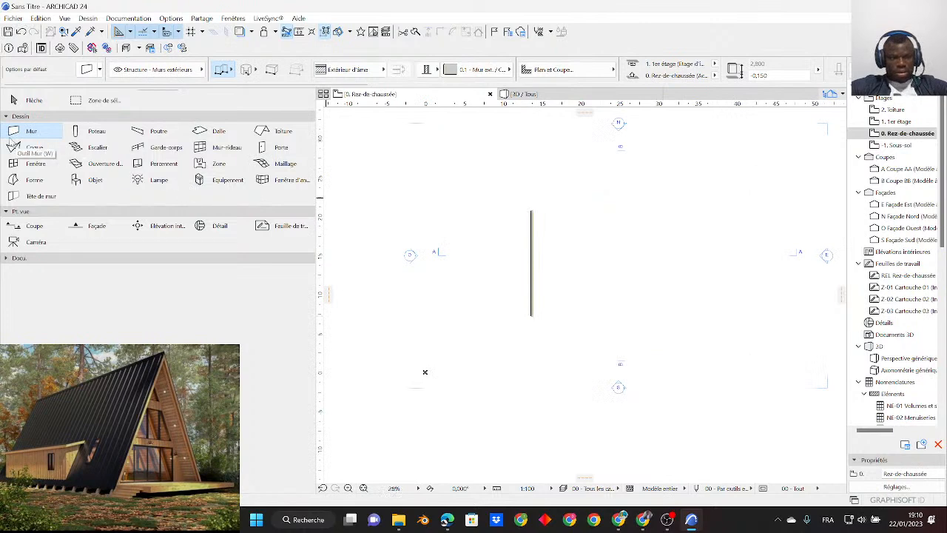
- Place a rectangular gable roof enclosing the wall with the Roof tool and show the model in the generic 3D perspective
click(31, 148)
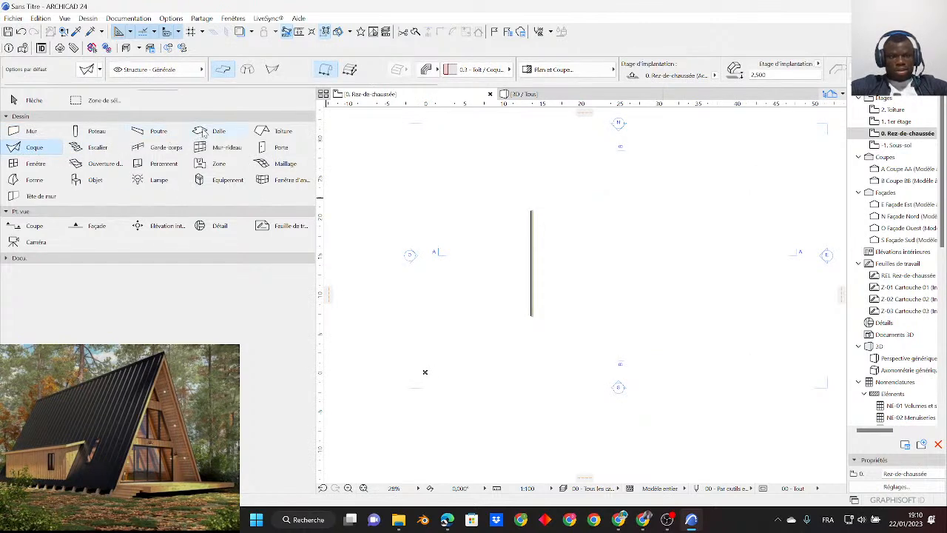
click(279, 131)
click(474, 171)
click(664, 335)
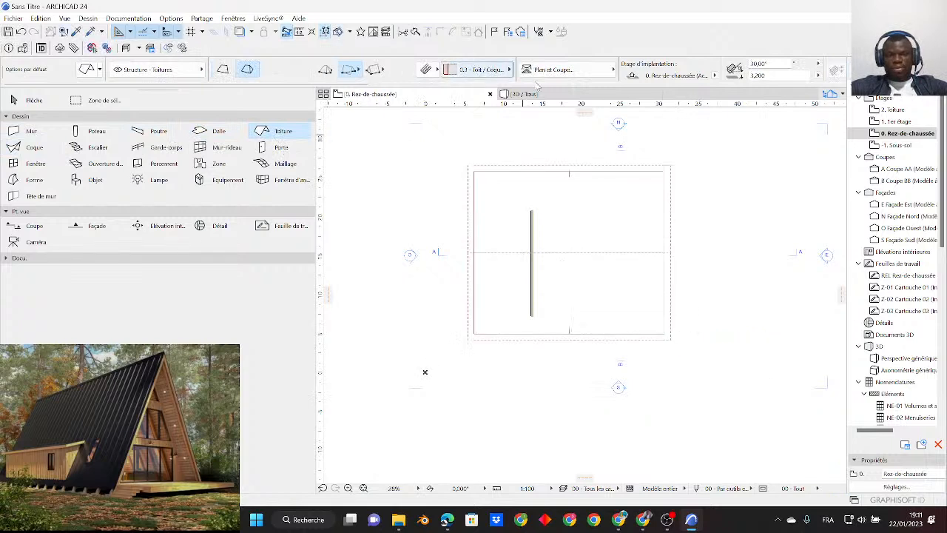
click(564, 95)
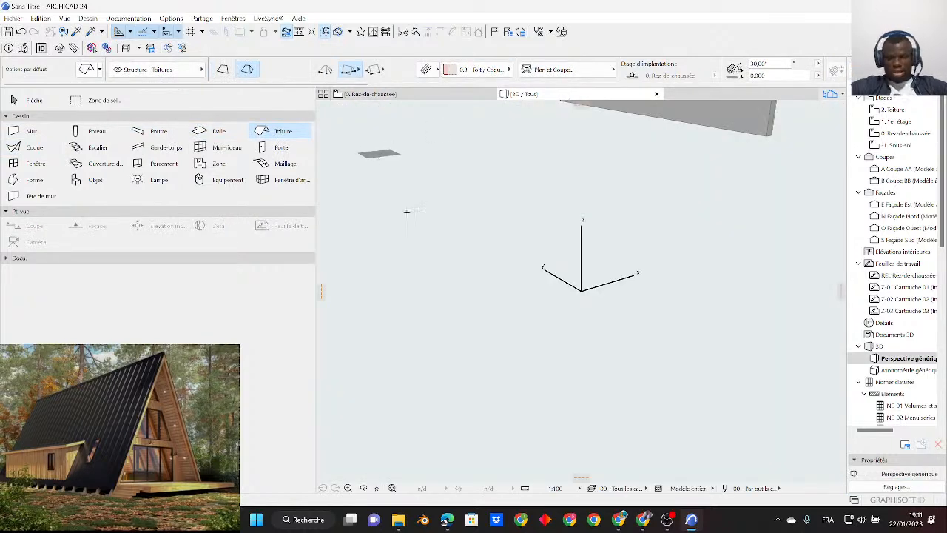
middle_drag(544, 325, 544, 321)
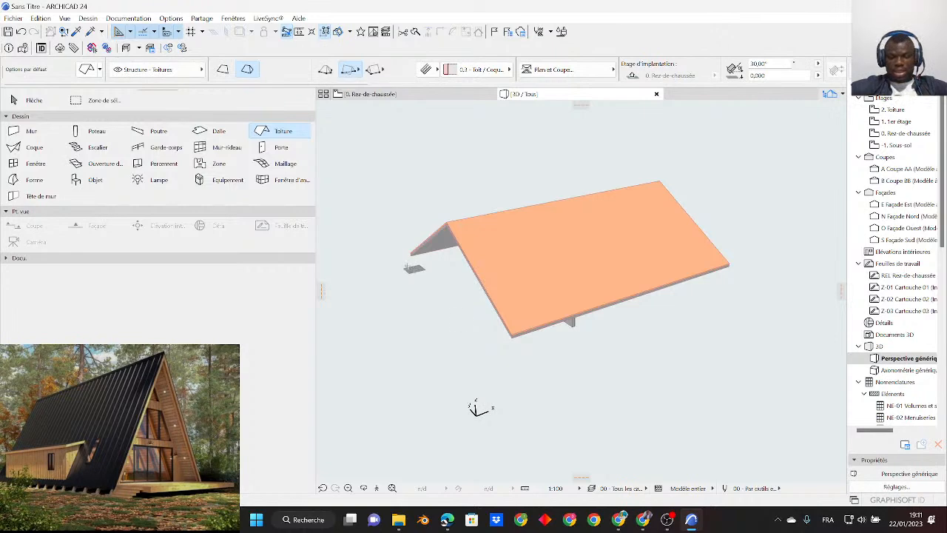
- Switch to YouTube Studio to check the live stream's analytics and chat, and return to ArchiCAD
click(618, 520)
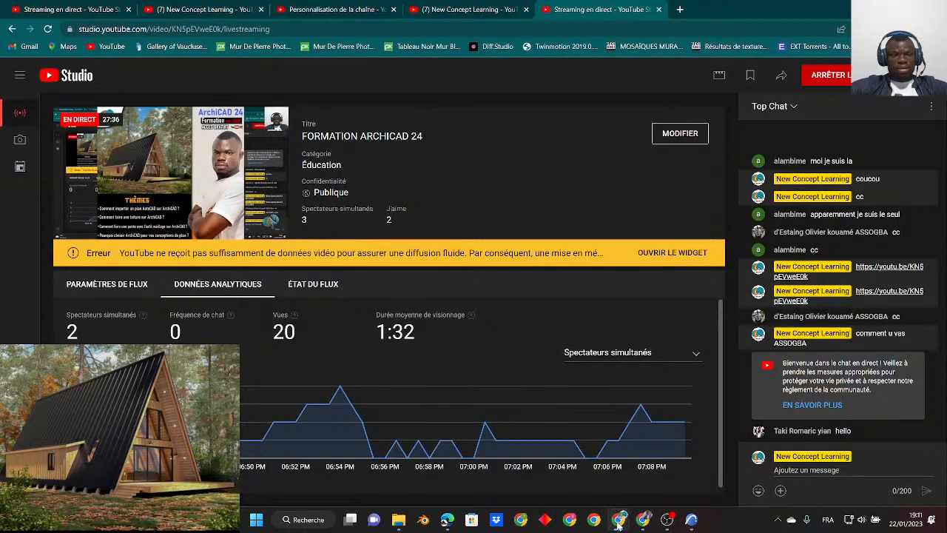
click(619, 520)
click(620, 521)
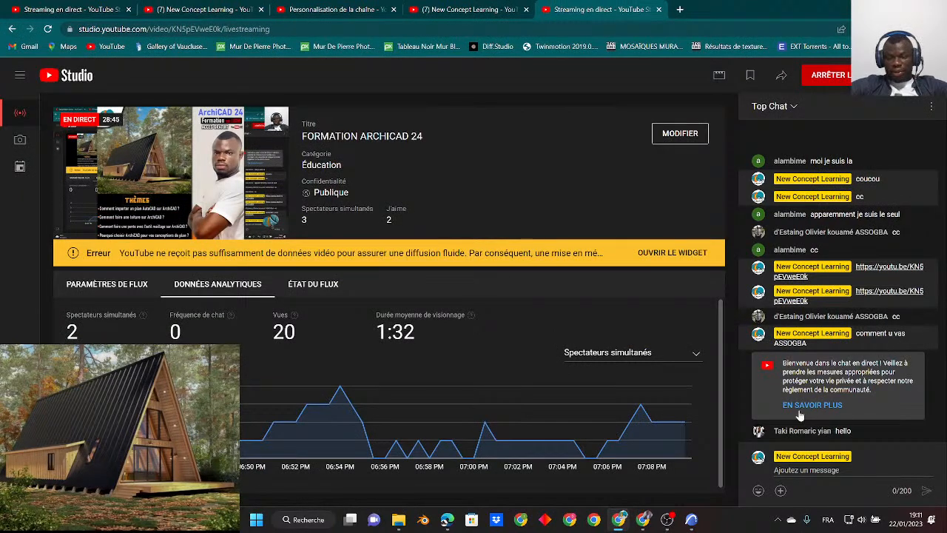
click(691, 519)
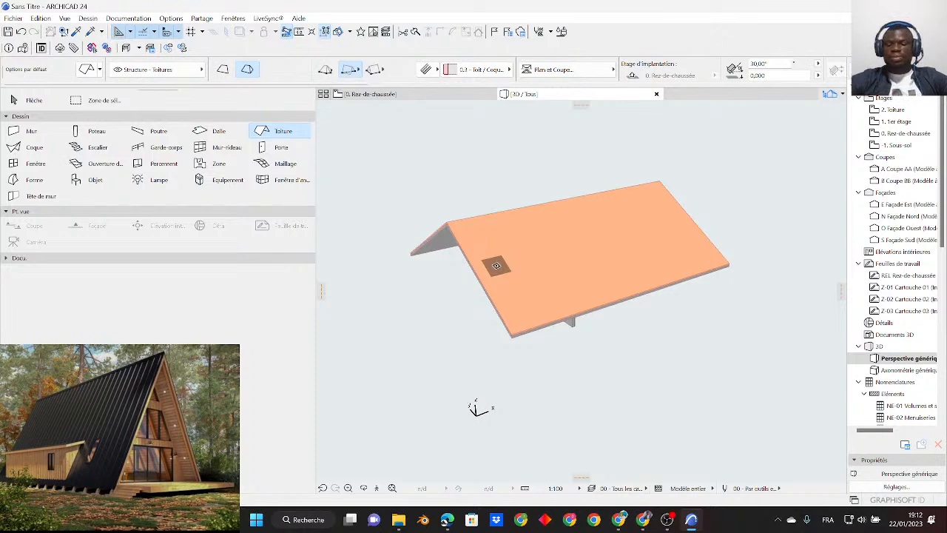
- Switch to YouTube Studio, review the live stream's settings, and return to ArchiCAD
mouse_move(651, 524)
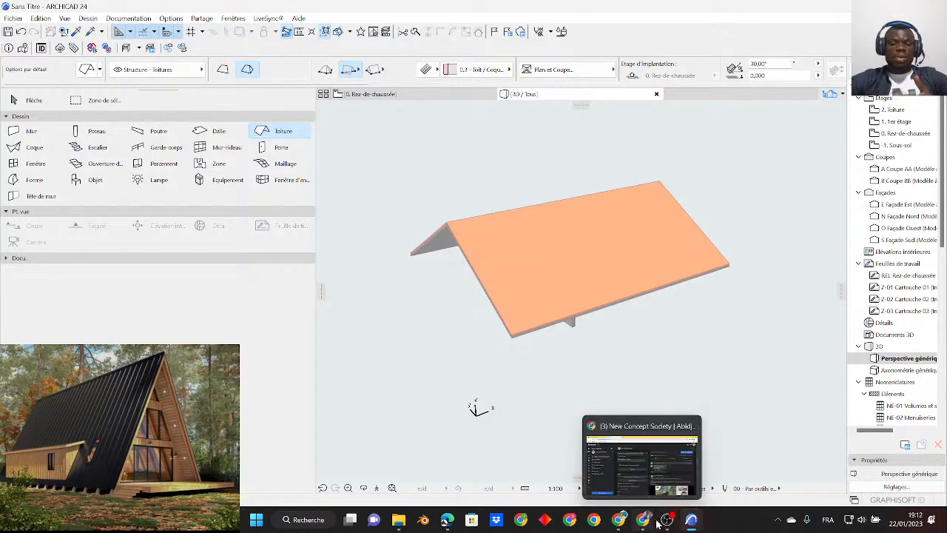
click(622, 521)
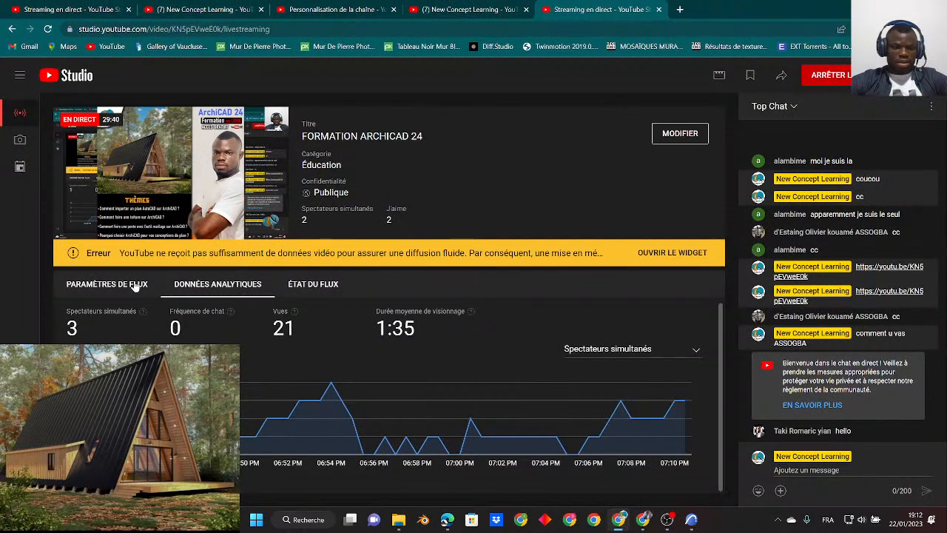
click(106, 284)
scroll(370, 385, down, 2)
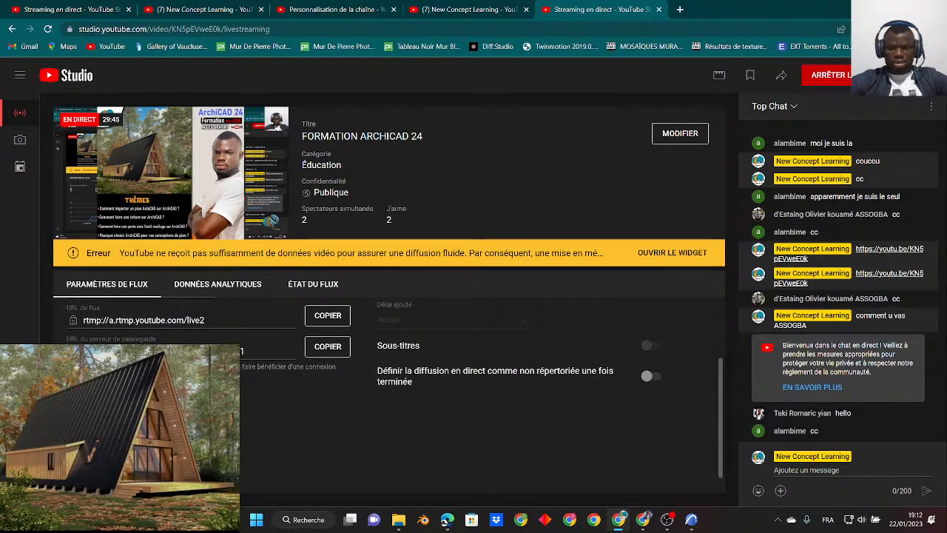
click(697, 522)
click(697, 523)
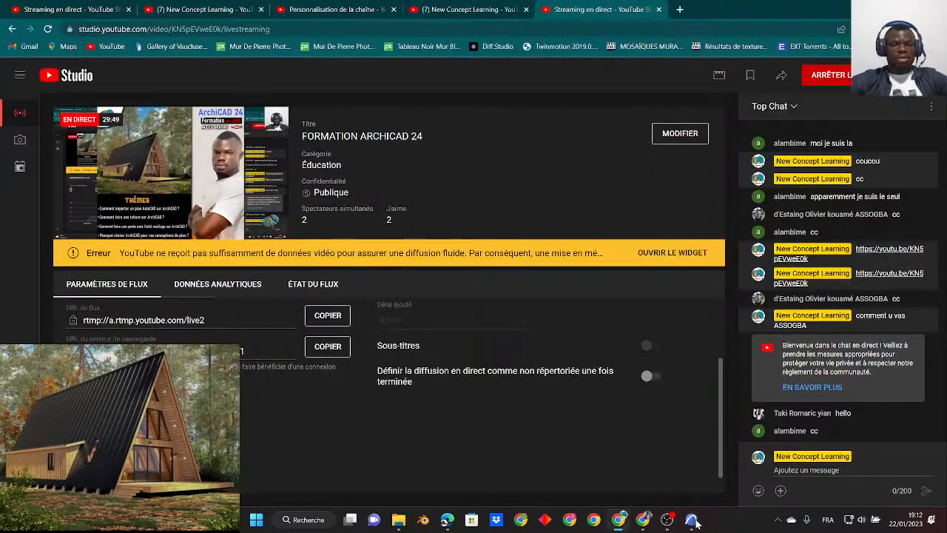
click(696, 523)
scroll(465, 205, down, 2)
scroll(543, 198, up, 3)
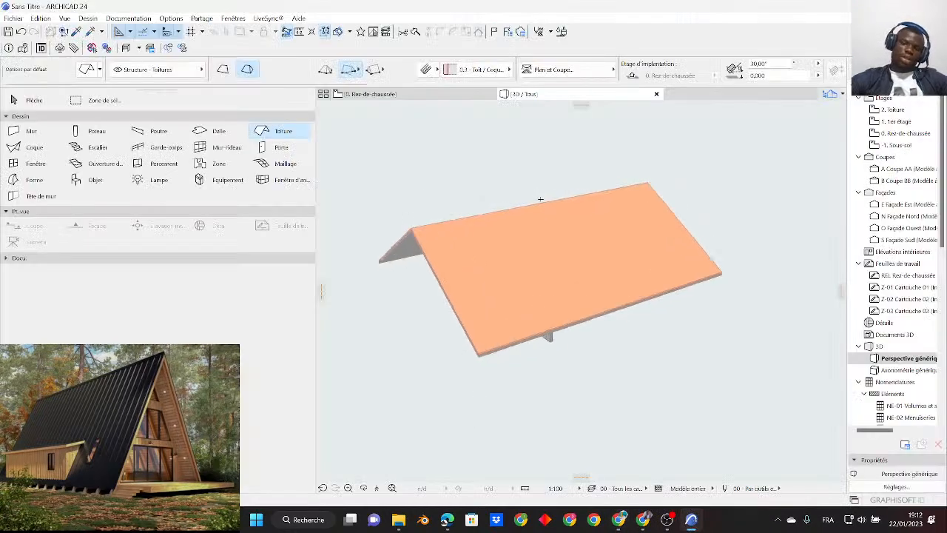
middle_drag(539, 199, 597, 204)
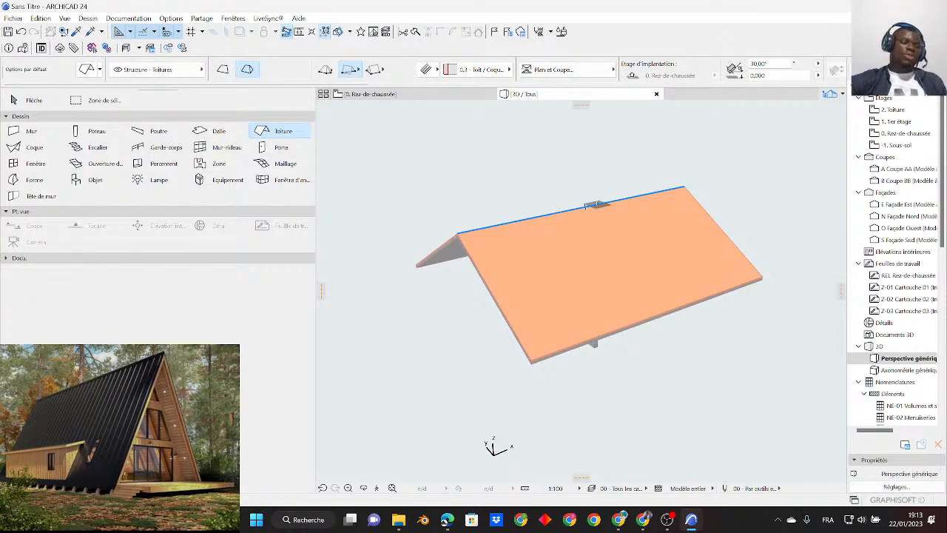
- Switch to YouTube Studio to look for new live chat messages, and return to the ArchiCAD 3D view
mouse_move(667, 519)
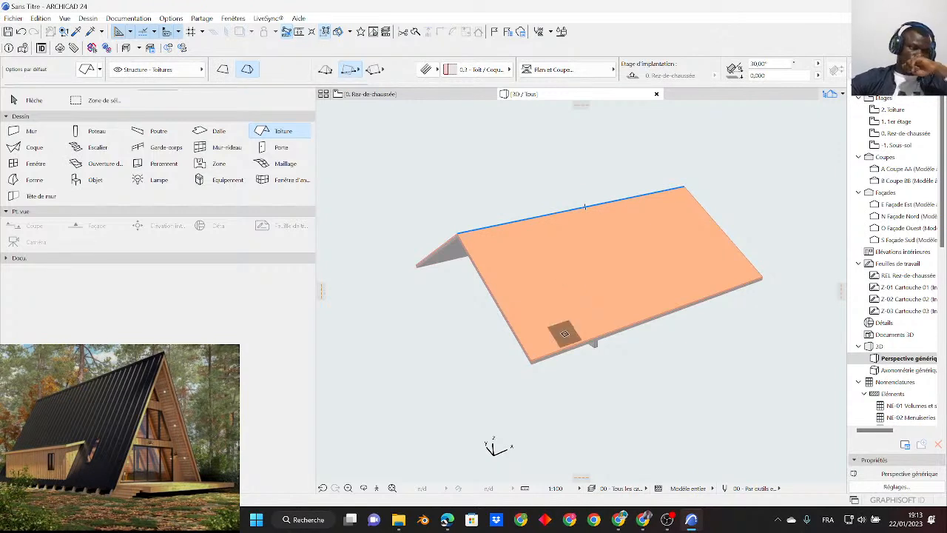
click(620, 519)
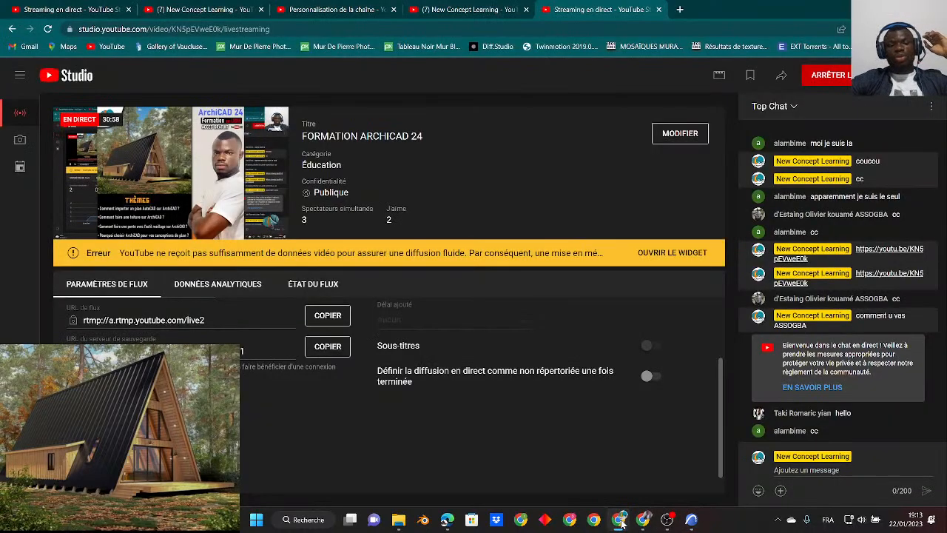
click(623, 522)
scroll(584, 207, down, 2)
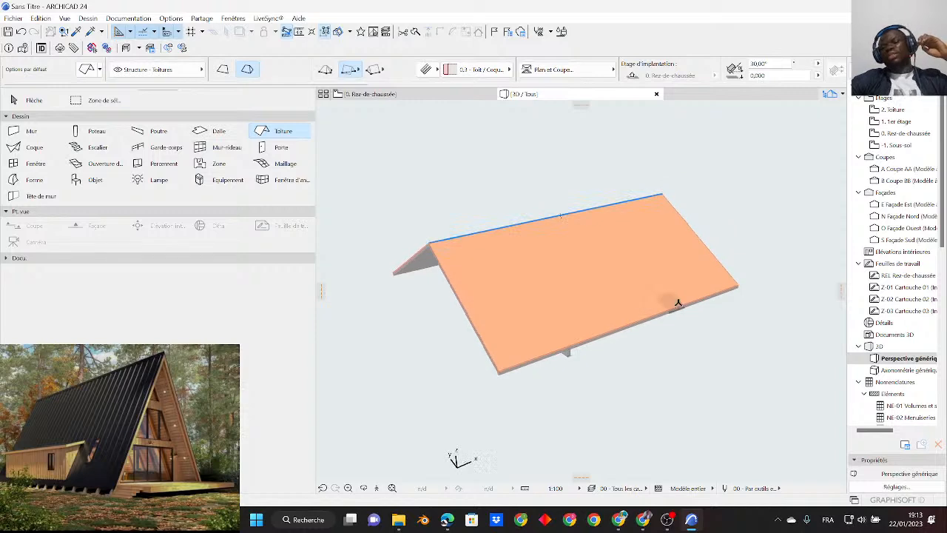
- Delete the roof and the remaining wall from the 3D model
click(30, 104)
drag(438, 175, 692, 378)
click(692, 378)
key(Delete)
mouse_move(352, 391)
mouse_down()
mouse_move(626, 425)
mouse_move(814, 399)
mouse_up()
click(790, 182)
key(Delete)
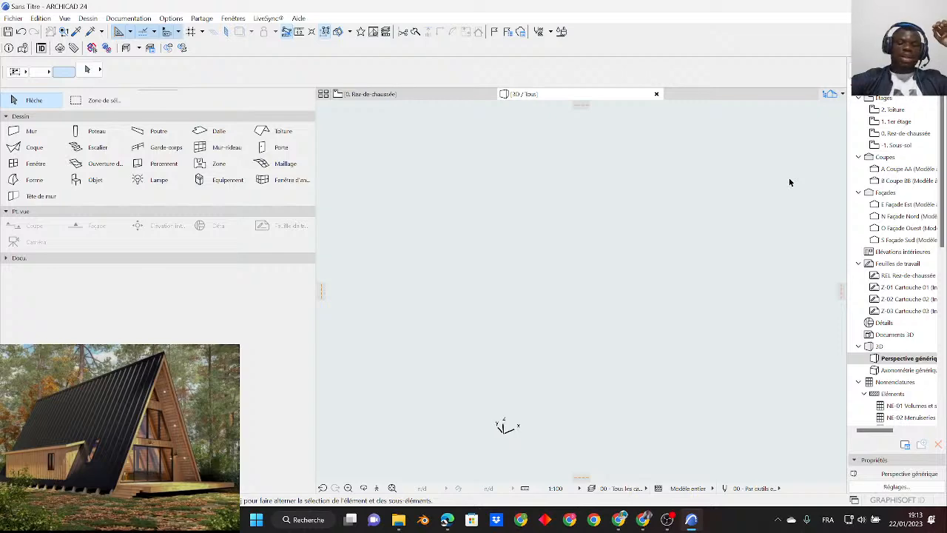
- Switch to OBS Studio, enlarge the house image in the youtube live scene, and apply the change to the live program
click(667, 519)
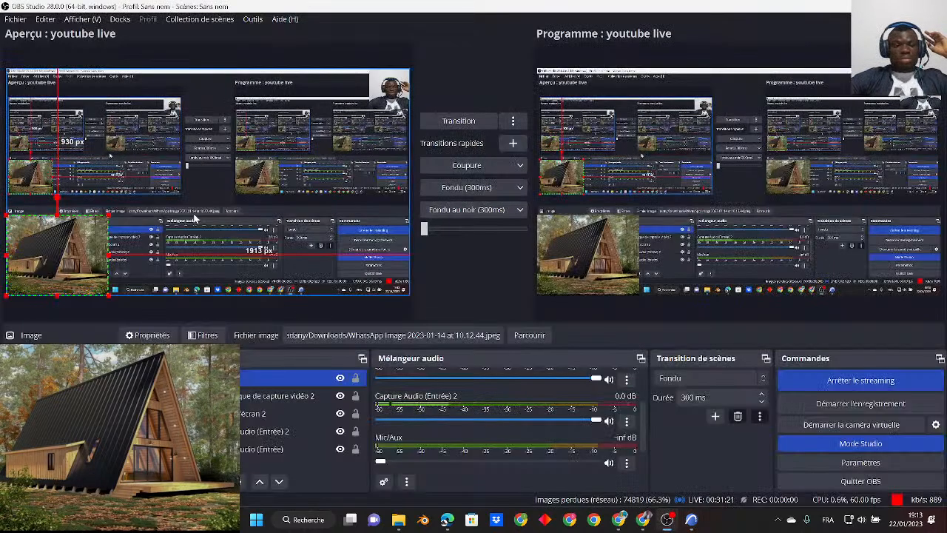
mouse_move(109, 255)
mouse_down()
mouse_move(141, 255)
mouse_move(118, 248)
mouse_up()
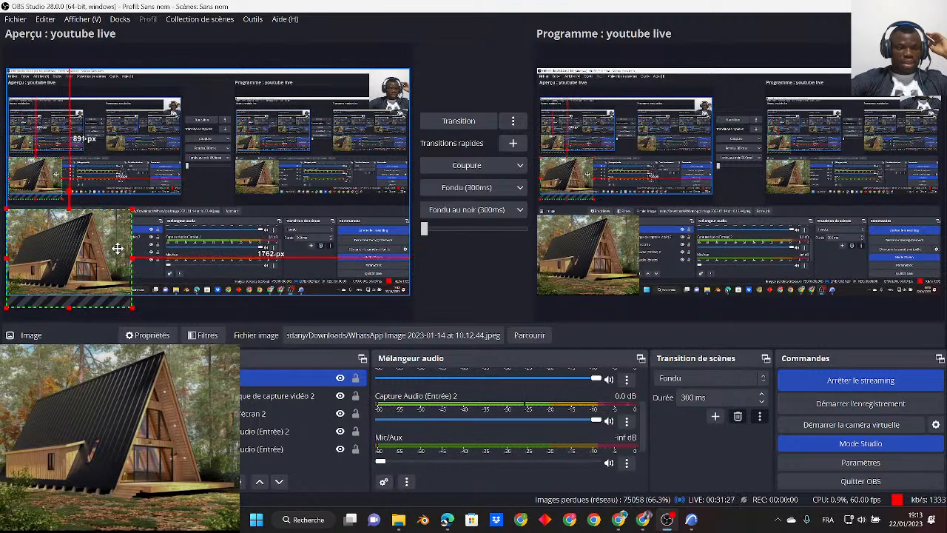
click(477, 121)
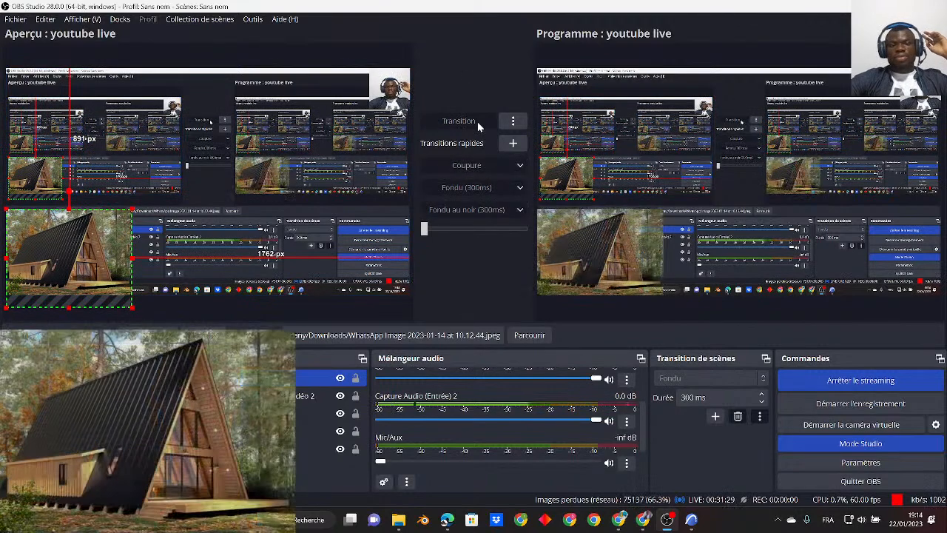
click(881, 7)
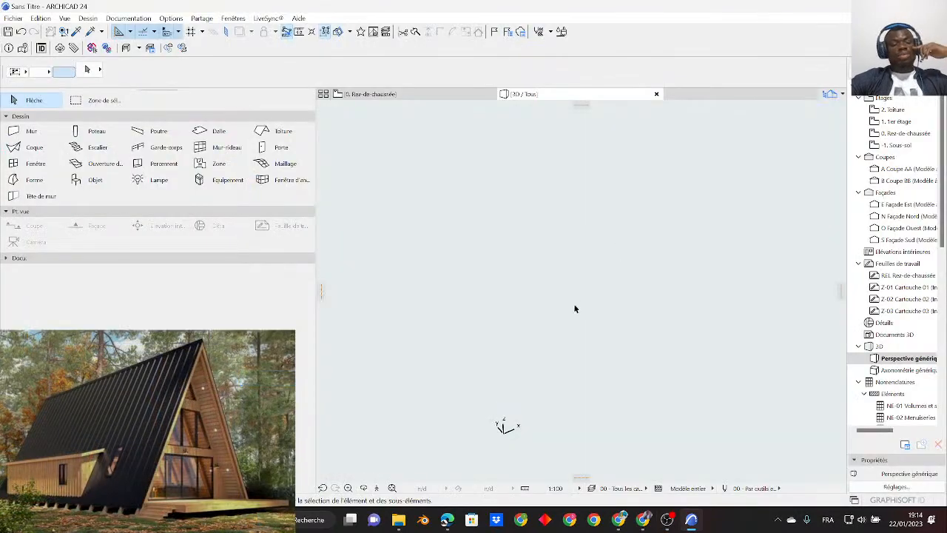
- Check the scene in OBS Studio and the live page in YouTube Studio, and return to ArchiCAD
click(669, 520)
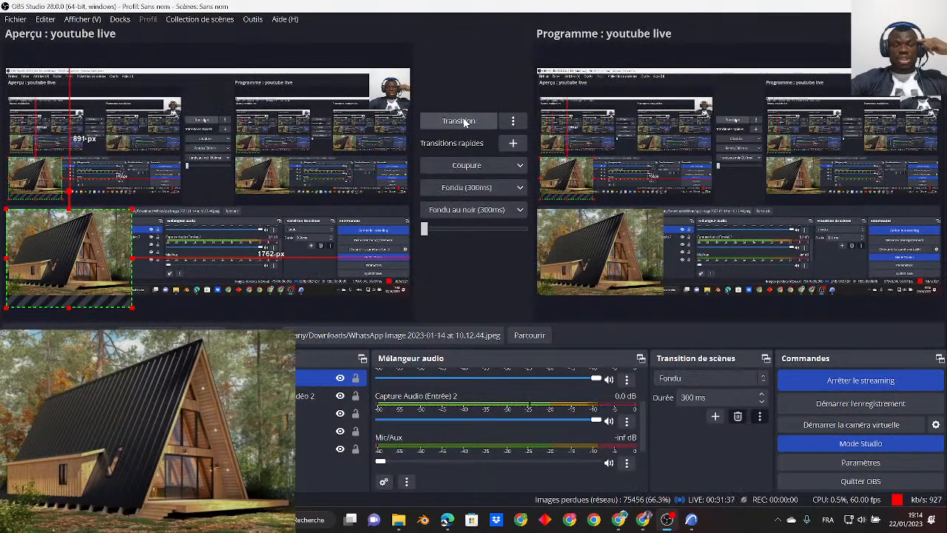
click(691, 521)
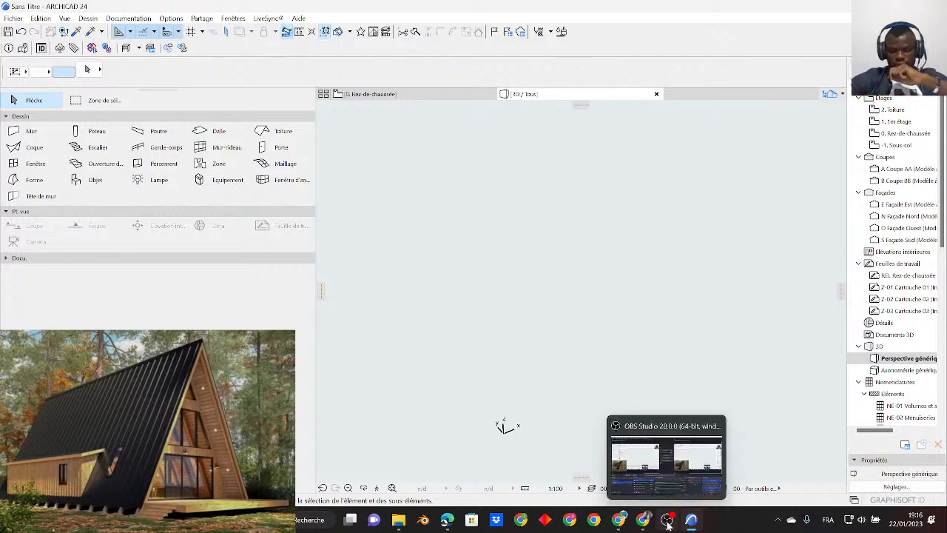
click(618, 520)
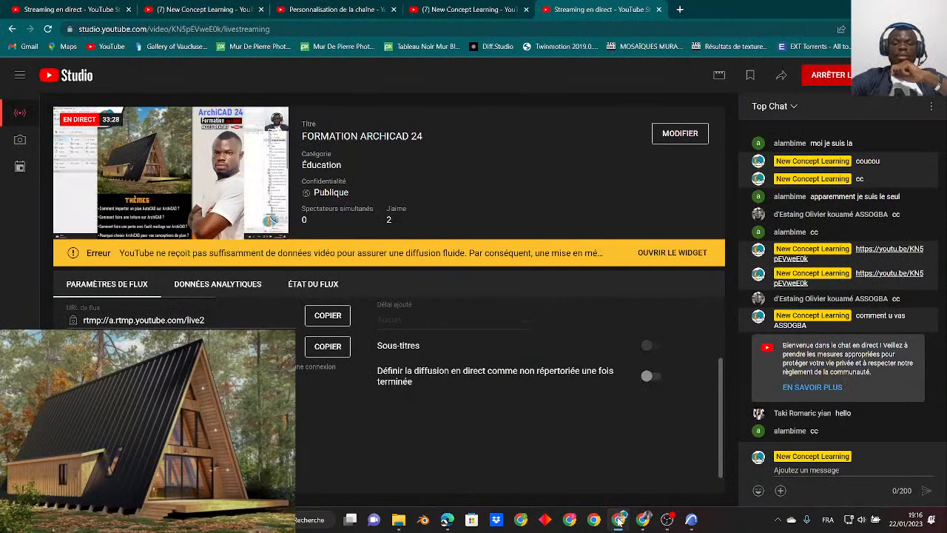
click(618, 519)
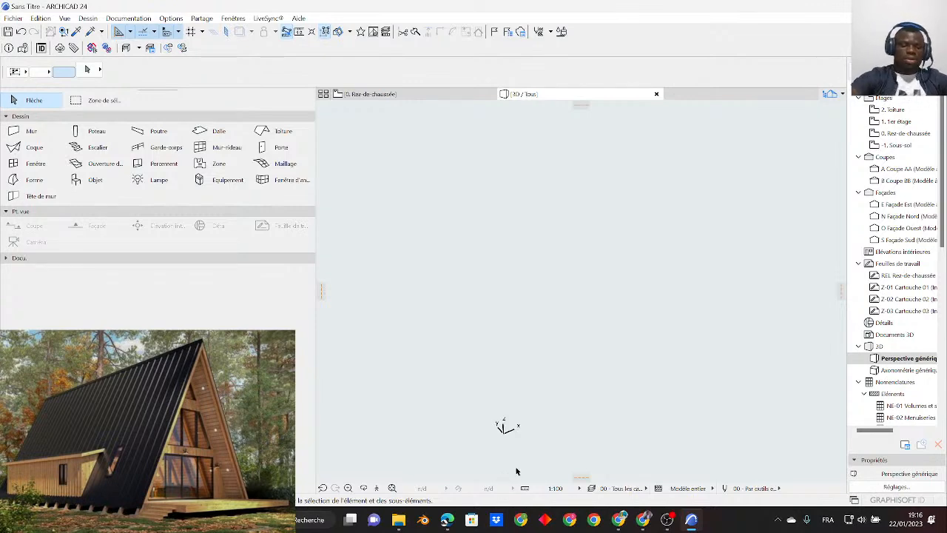
- Search Windows for AutoCAD 2022 - English and launch it
key(super)
text(aut)
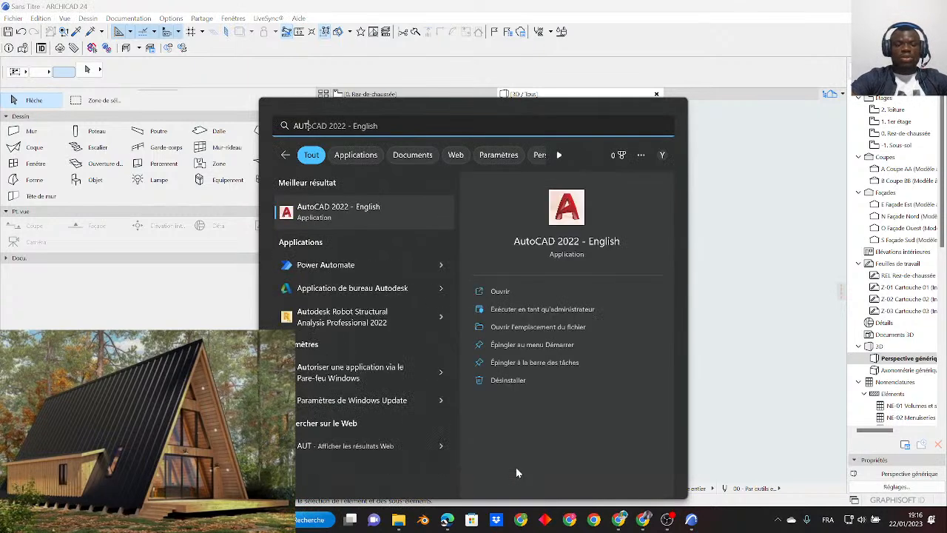
key(Return)
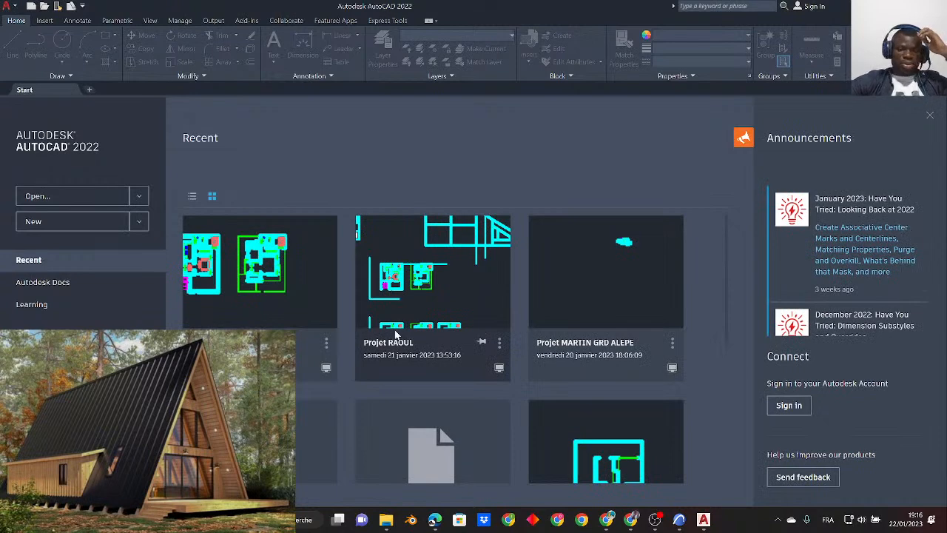
- Open the recent drawing DIRECT.dwg, ignoring its unresolved reference files, and bring both floor plans into view
scroll(397, 335, down, 3)
scroll(397, 330, up, 3)
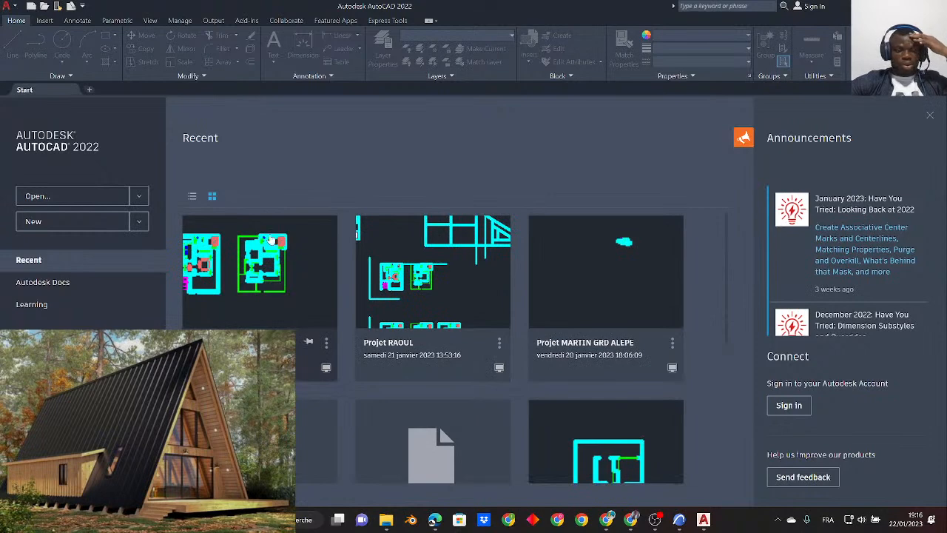
click(244, 283)
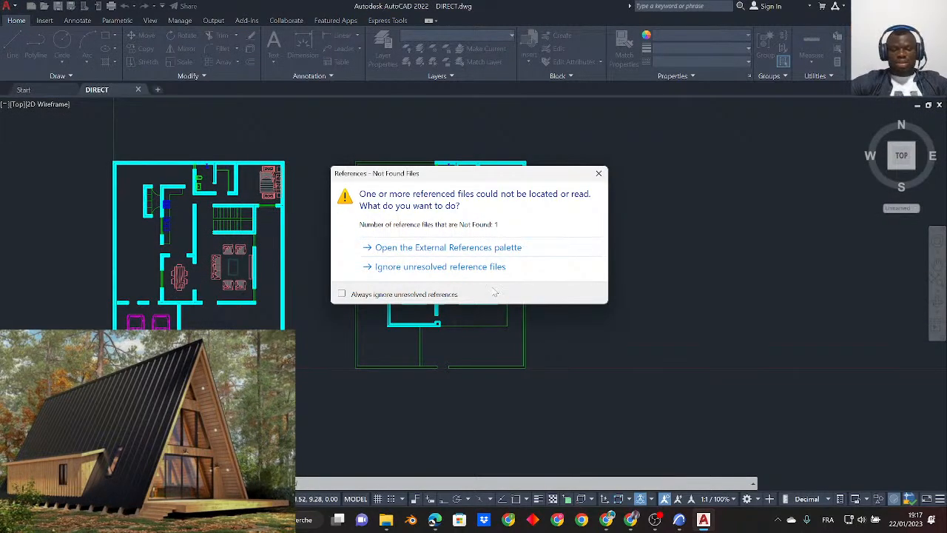
click(481, 268)
middle_drag(205, 227, 370, 237)
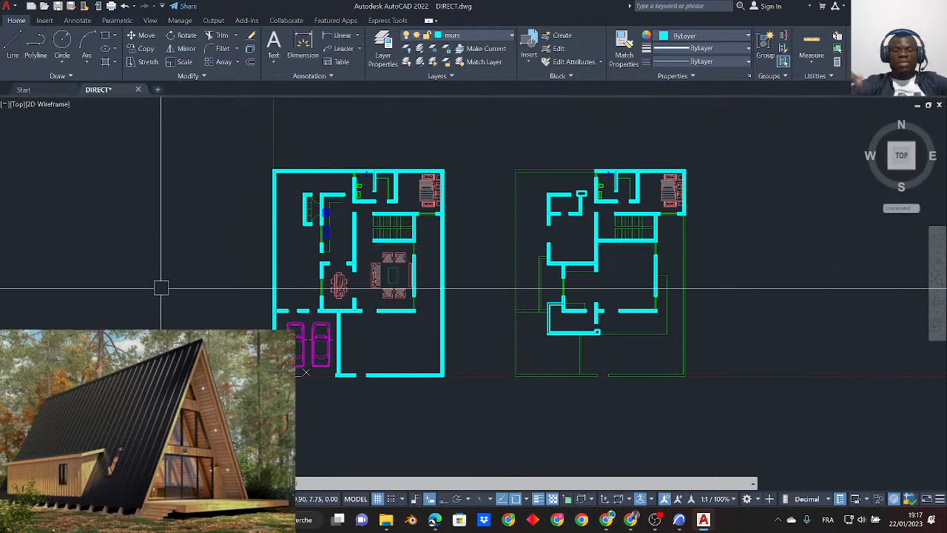
- Review the drawing's length type, precision and insertion scale in the Drawing Units settings, and accept them
text(UN)
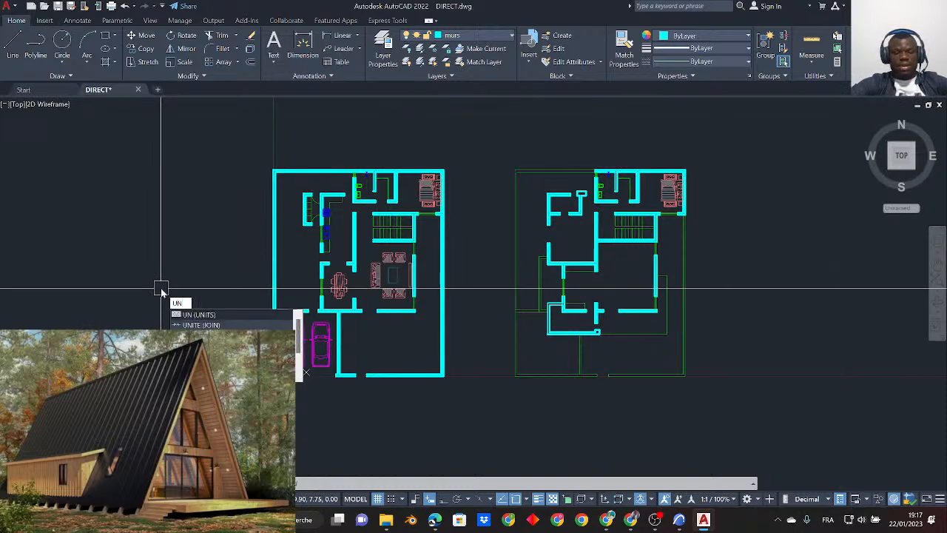
key(Return)
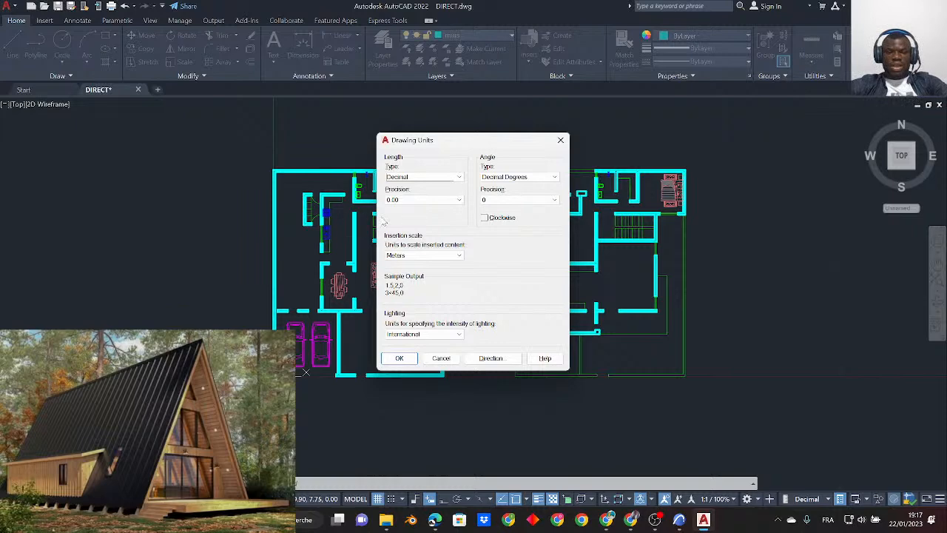
click(422, 200)
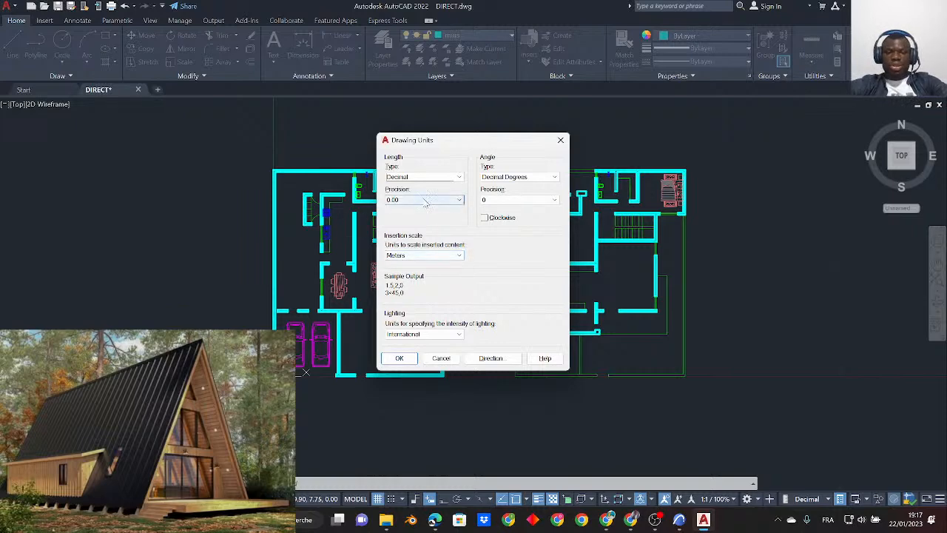
click(394, 357)
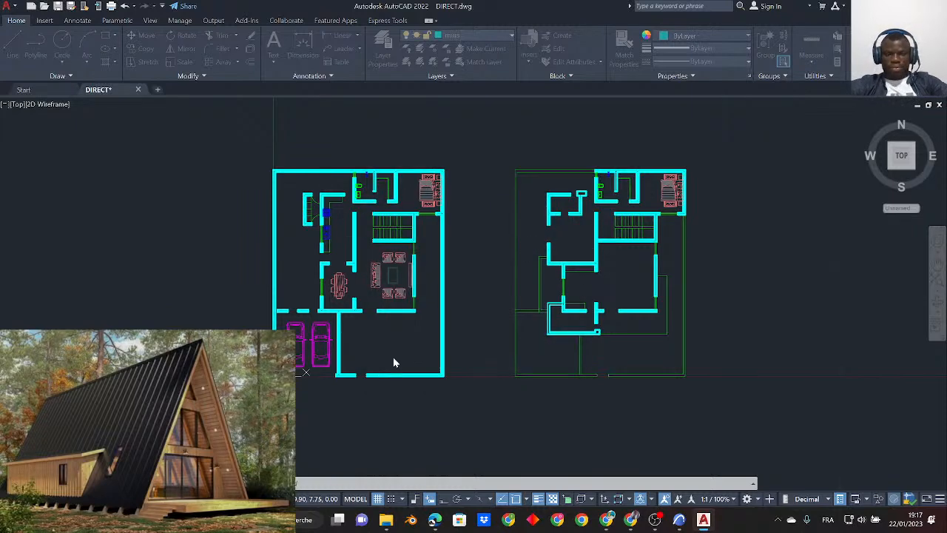
- Switch to ArchiCAD and delete all section and elevation markers from the 0. Rez-de-chaussée plan, including their viewpoints
click(679, 520)
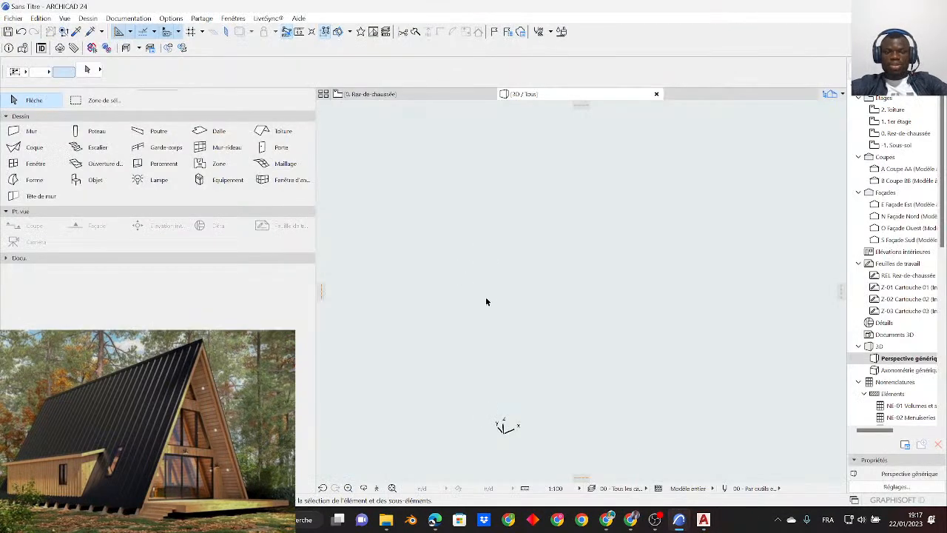
click(381, 97)
scroll(522, 261, down, 5)
drag(463, 159, 710, 387)
key(Delete)
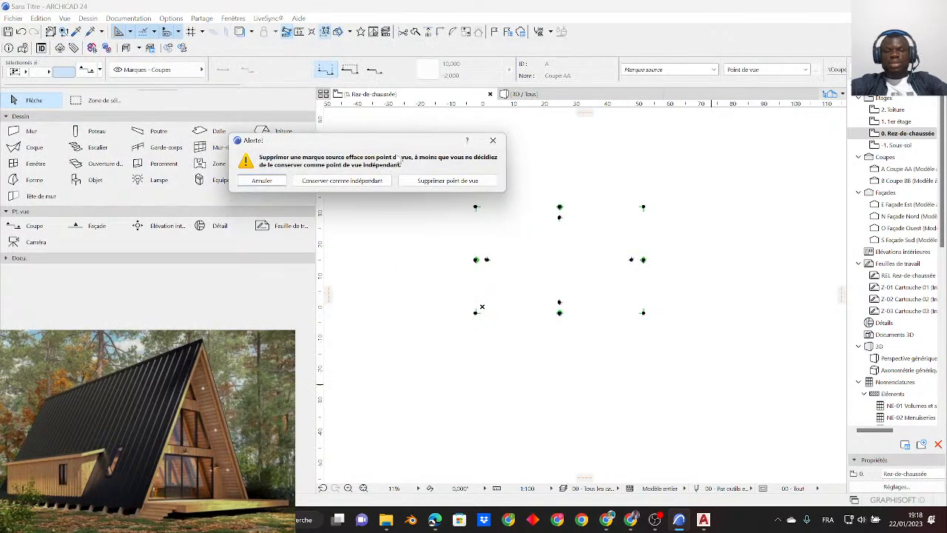
click(448, 180)
click(444, 215)
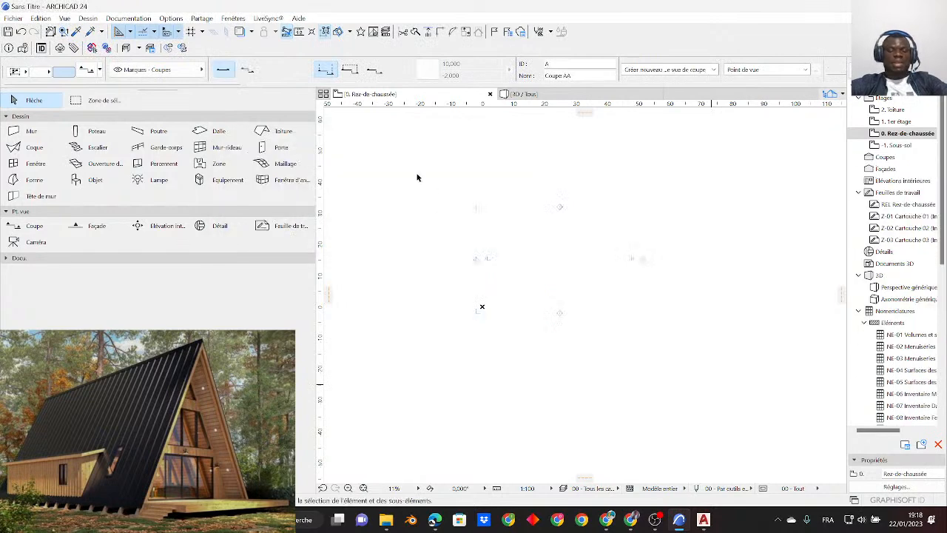
middle_drag(495, 225, 504, 257)
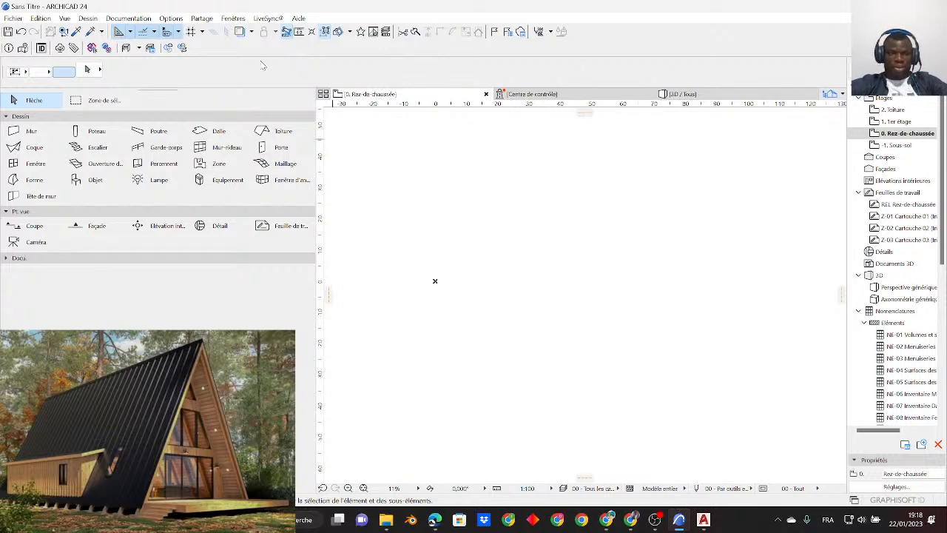
- Set the length unit to 2 decimals in the project's working units
double_click(316, 101)
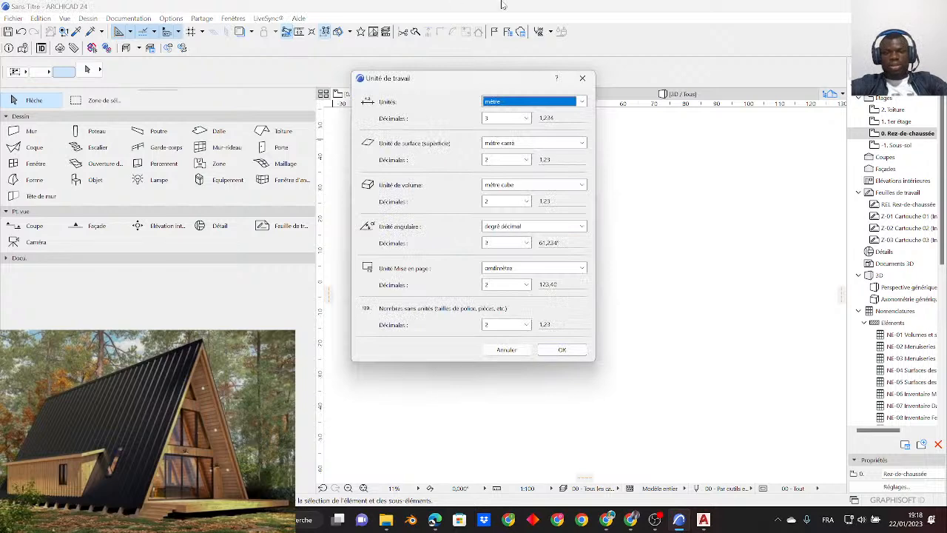
click(583, 79)
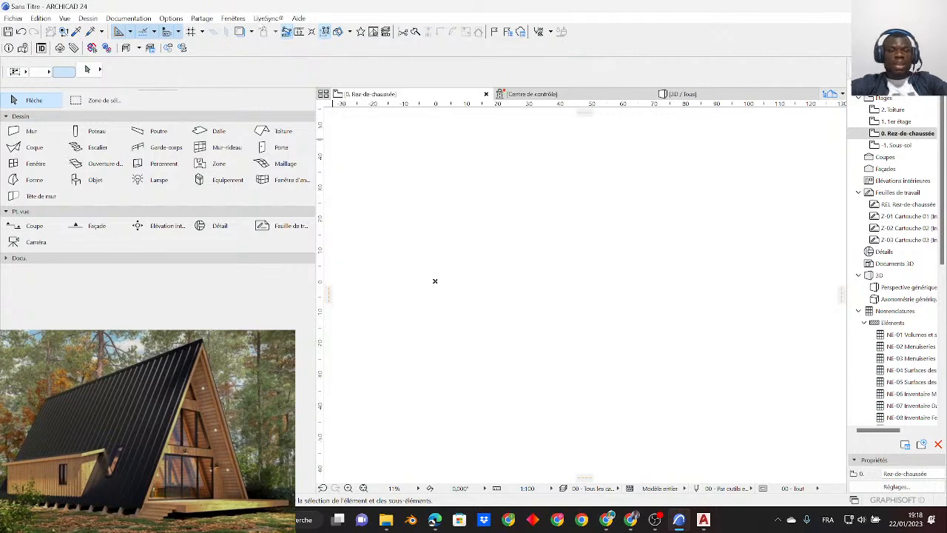
click(167, 19)
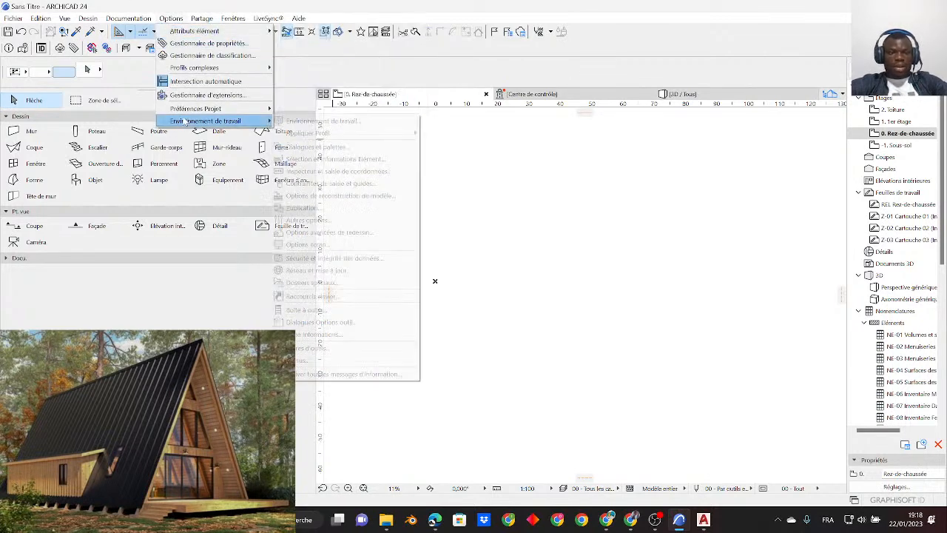
mouse_move(191, 110)
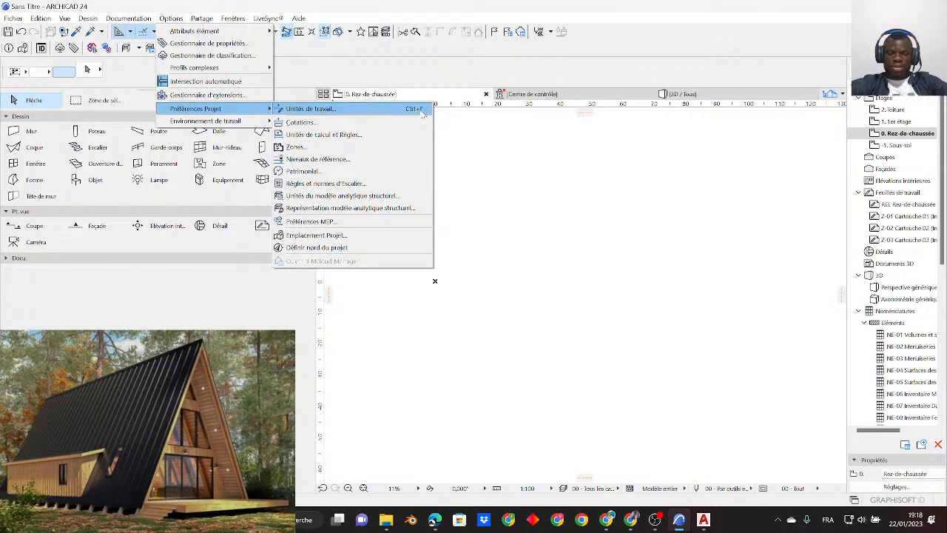
click(518, 233)
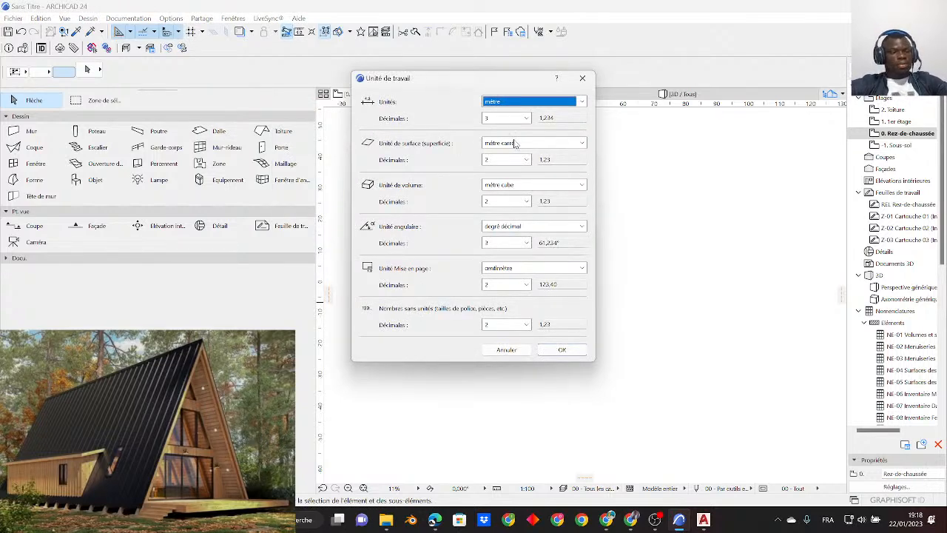
drag(417, 80, 474, 95)
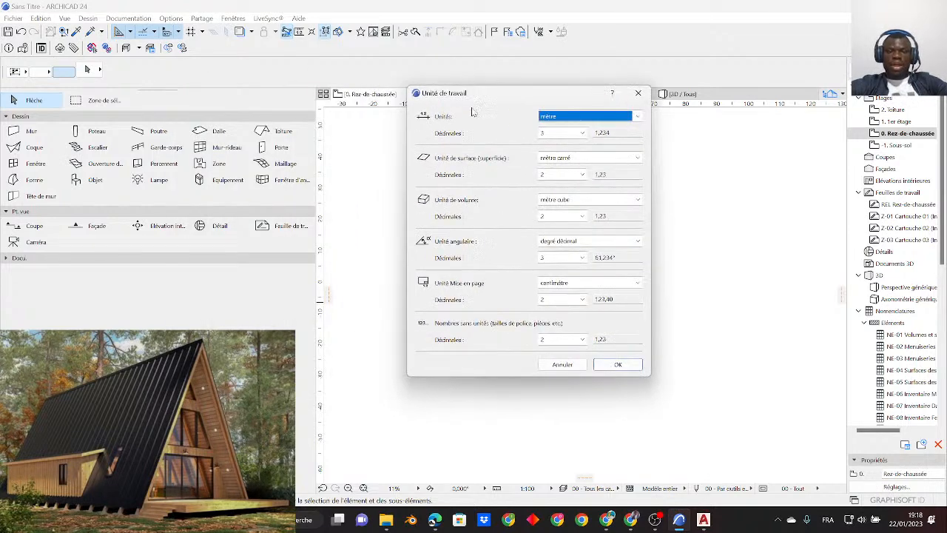
click(582, 133)
click(558, 164)
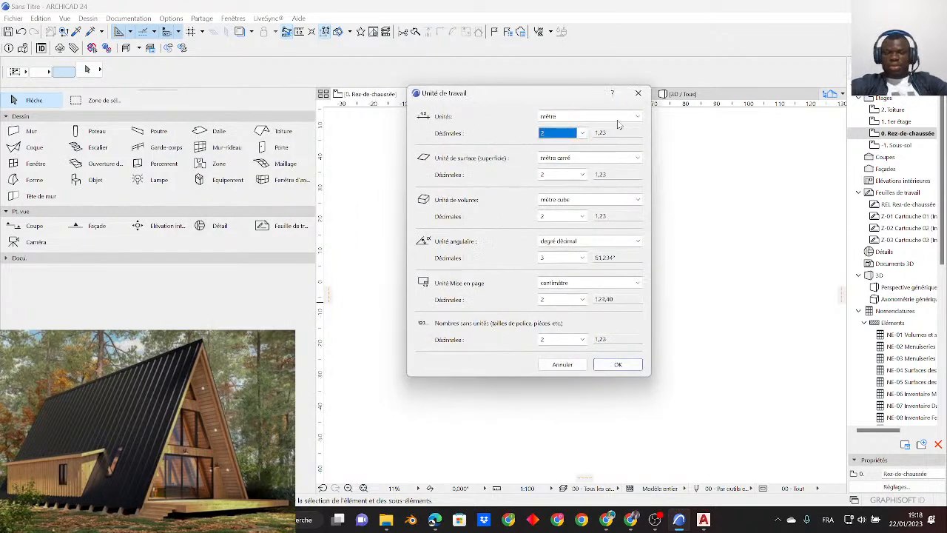
click(628, 366)
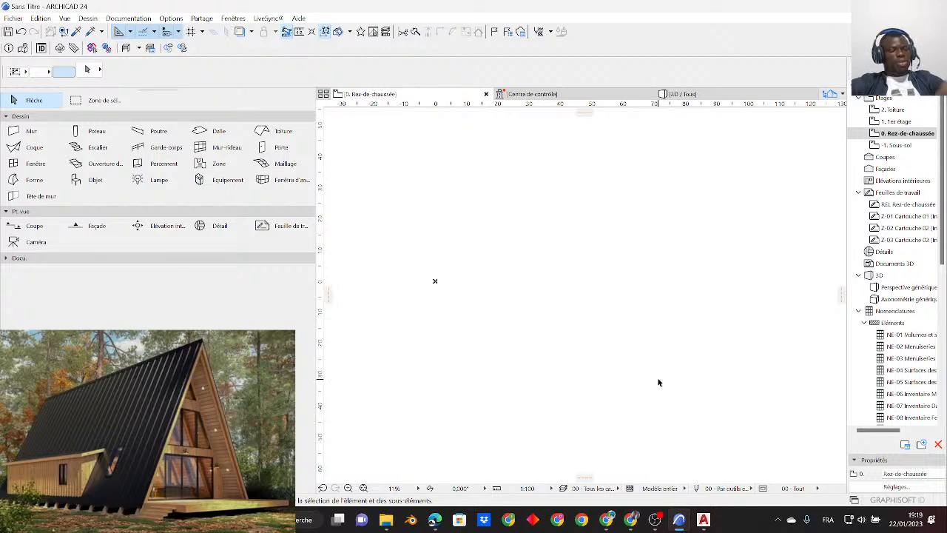
- Check the live stream in OBS Studio and YouTube Studio, and return to the DIRECT.dwg drawing in AutoCAD
mouse_move(700, 521)
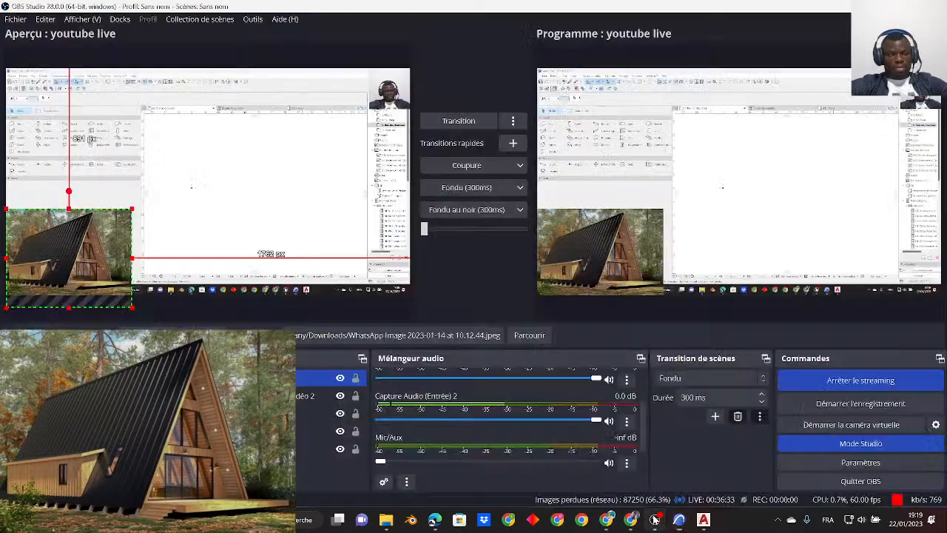
click(655, 520)
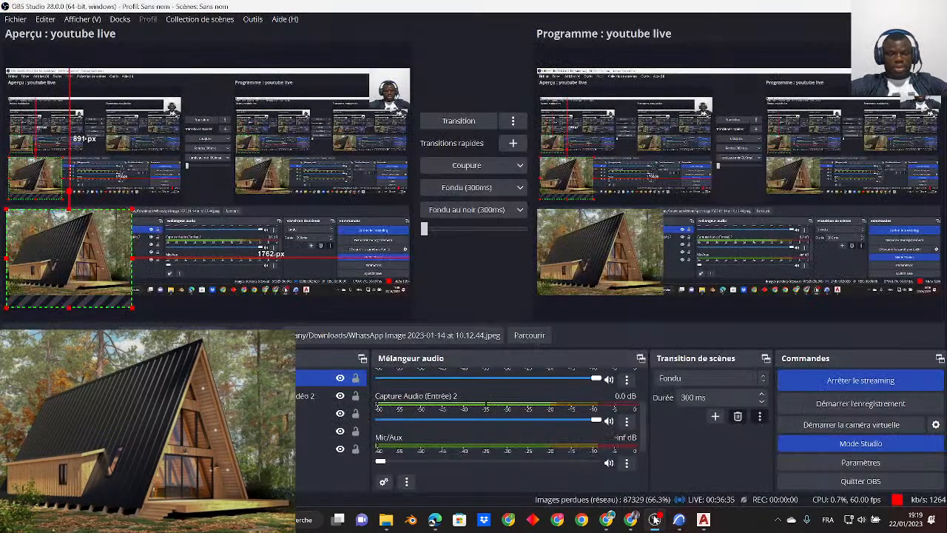
click(655, 520)
click(606, 519)
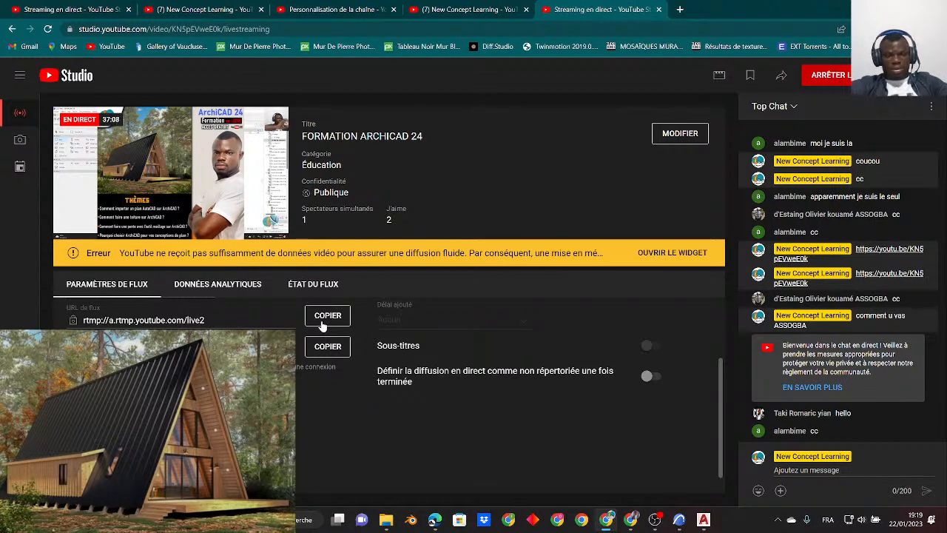
mouse_move(634, 520)
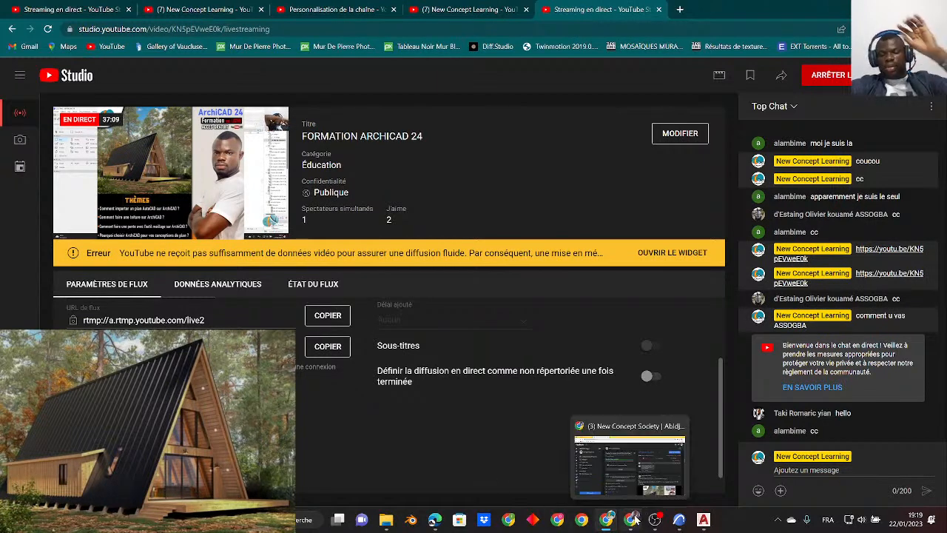
click(703, 520)
click(679, 520)
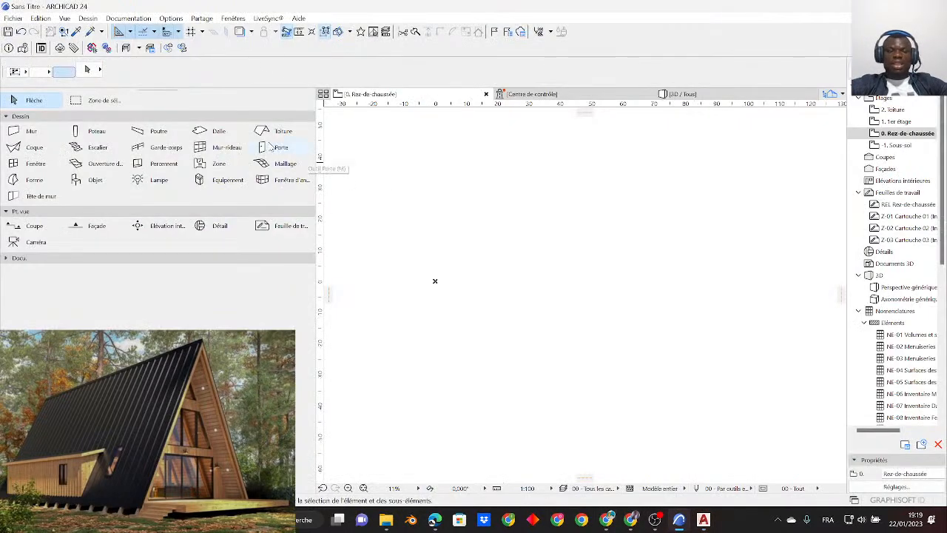
click(703, 520)
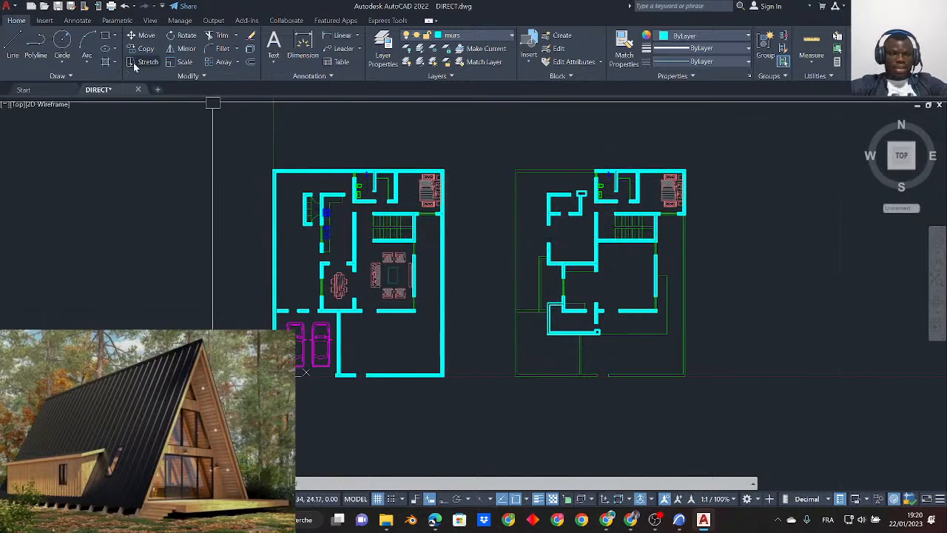
- Save the drawing as DIRECT.dwg in AutoCAD 2013/LT2013 Drawing format in the same folder, replacing the existing file
click(9, 6)
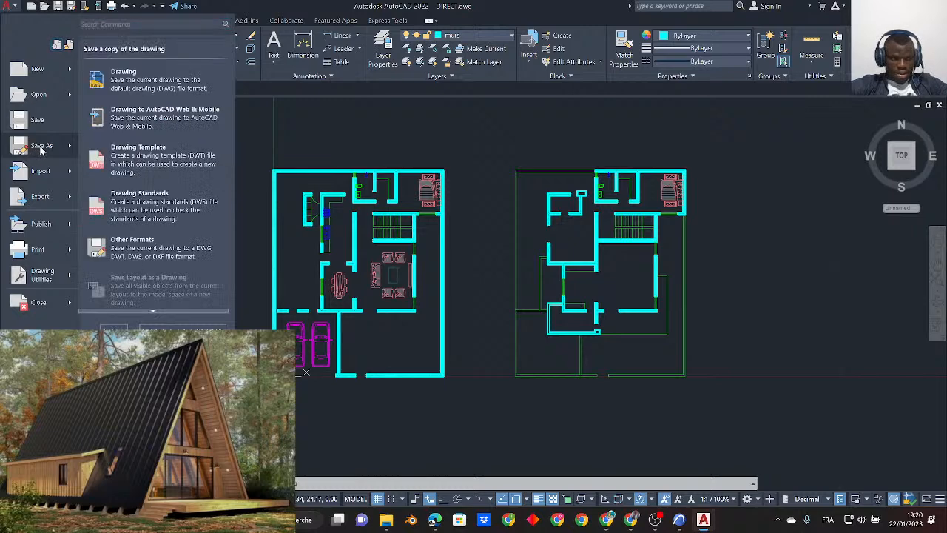
click(41, 147)
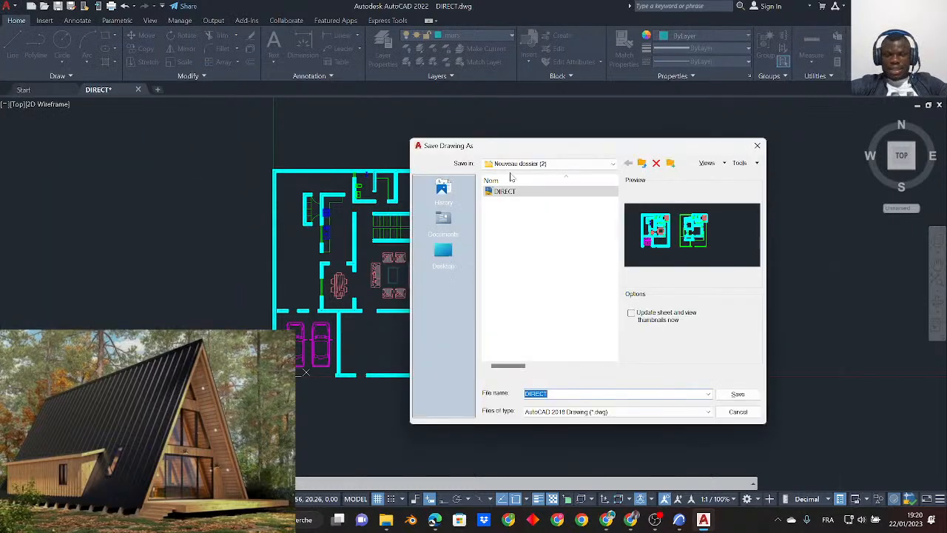
click(566, 412)
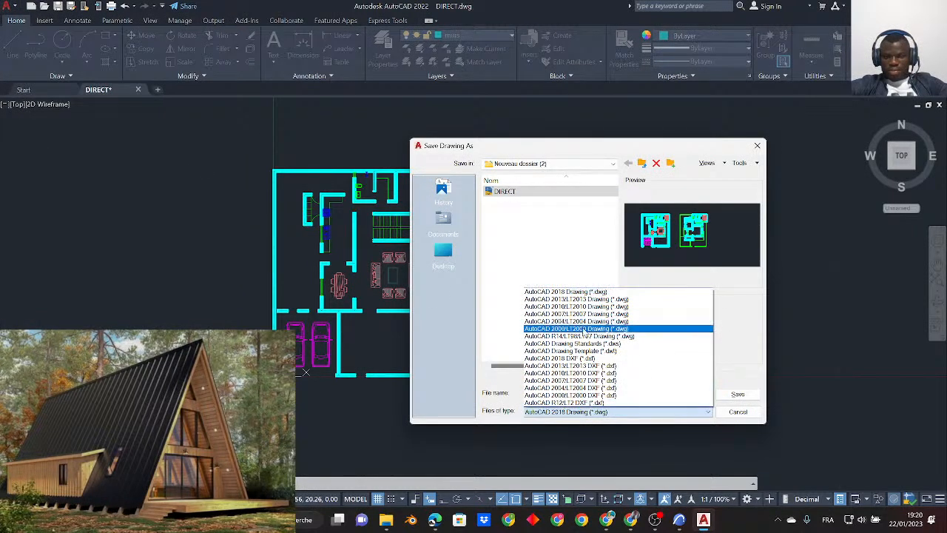
click(582, 300)
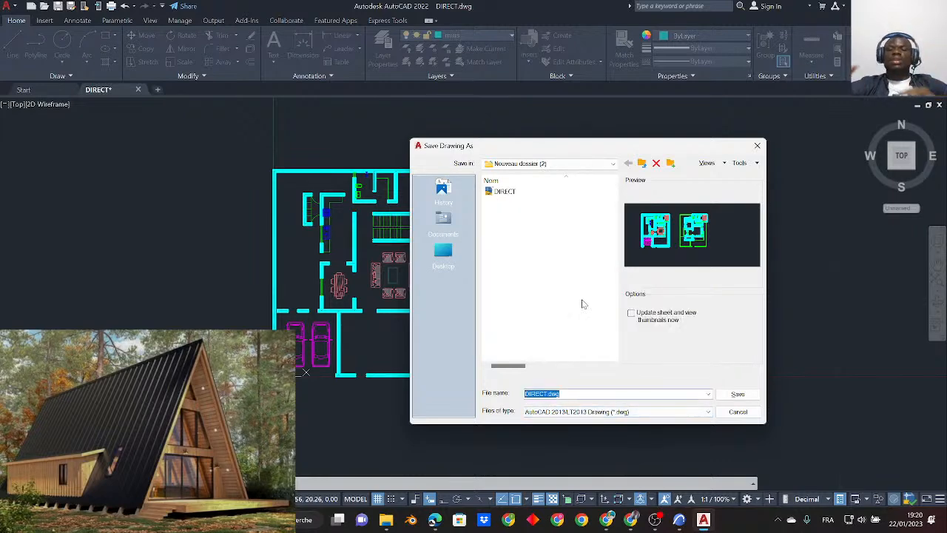
click(599, 410)
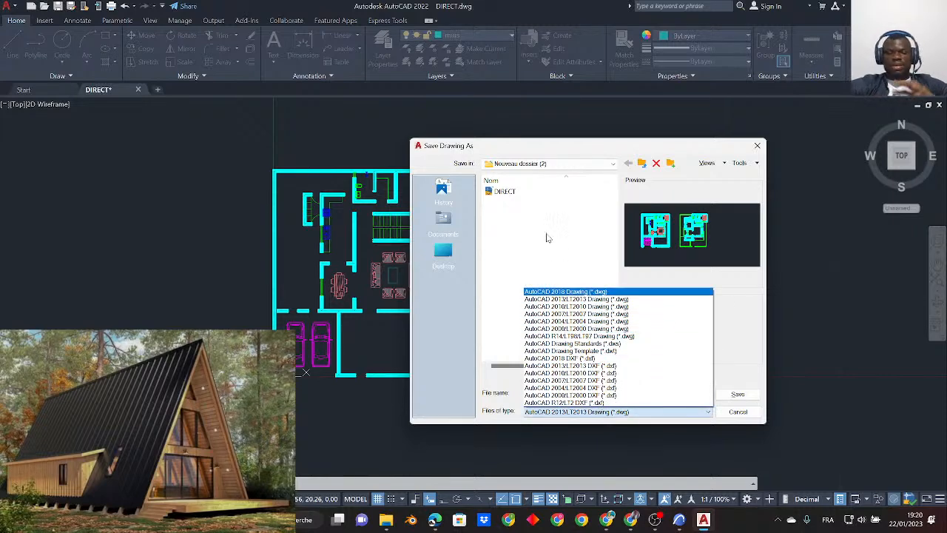
click(585, 300)
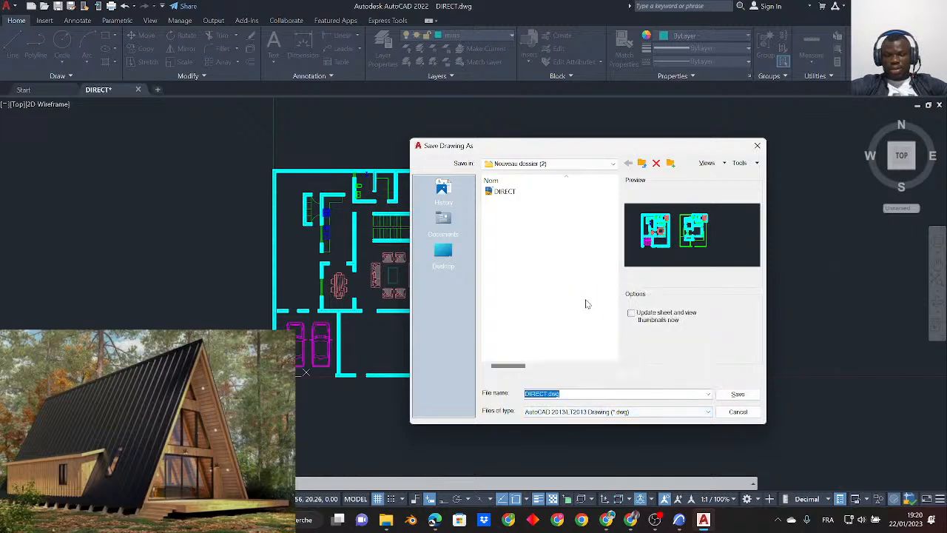
click(743, 396)
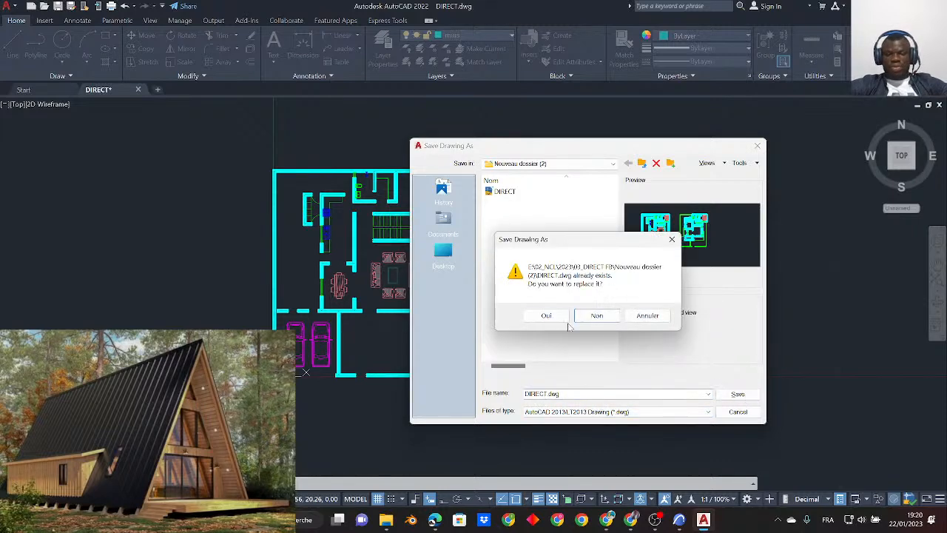
click(545, 315)
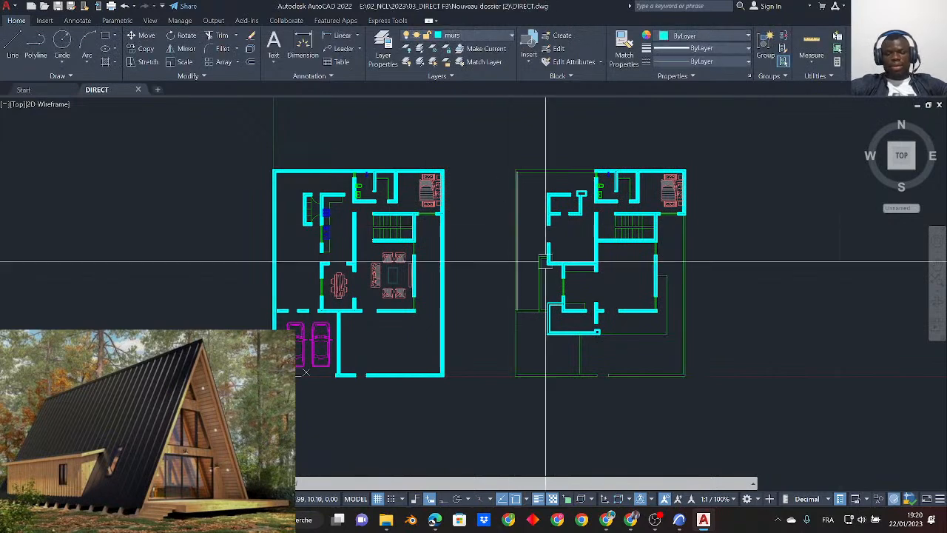
- Switch to ArchiCAD and choose the recent DIRECT.dwg file to place as an external drawing on the Rez-de-chaussée plan
mouse_move(679, 520)
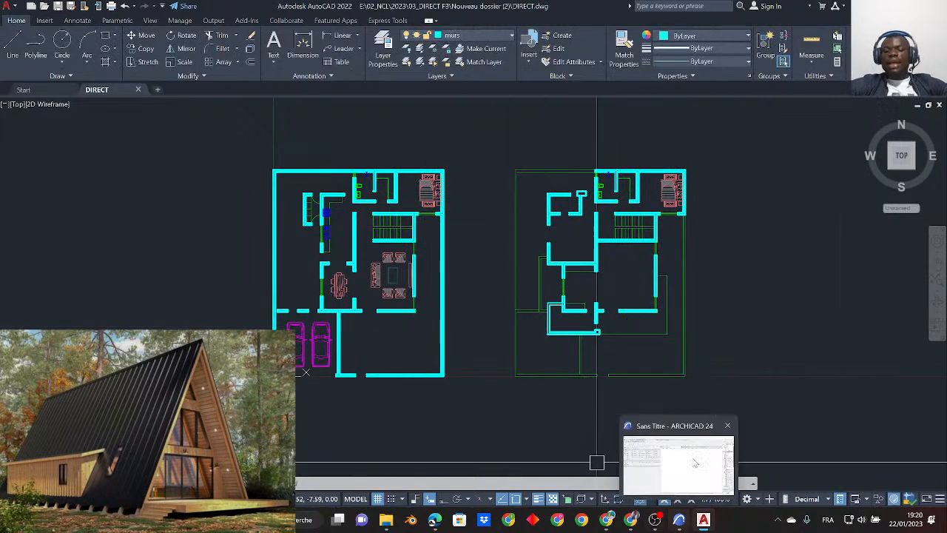
click(681, 521)
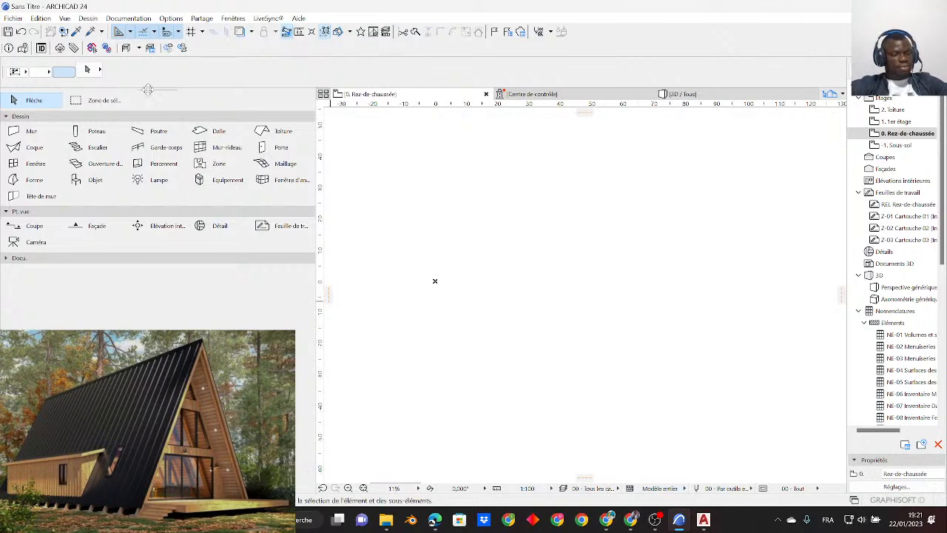
click(15, 19)
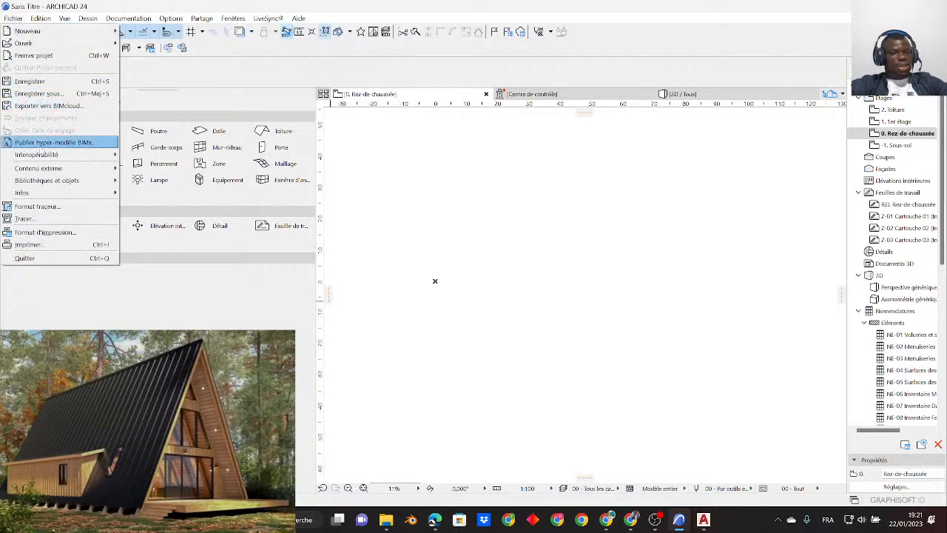
mouse_move(45, 169)
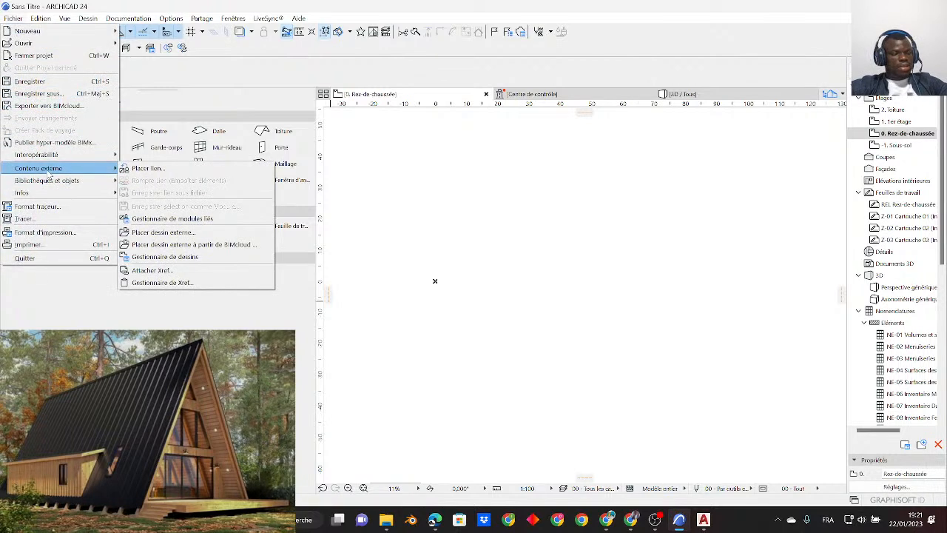
click(189, 235)
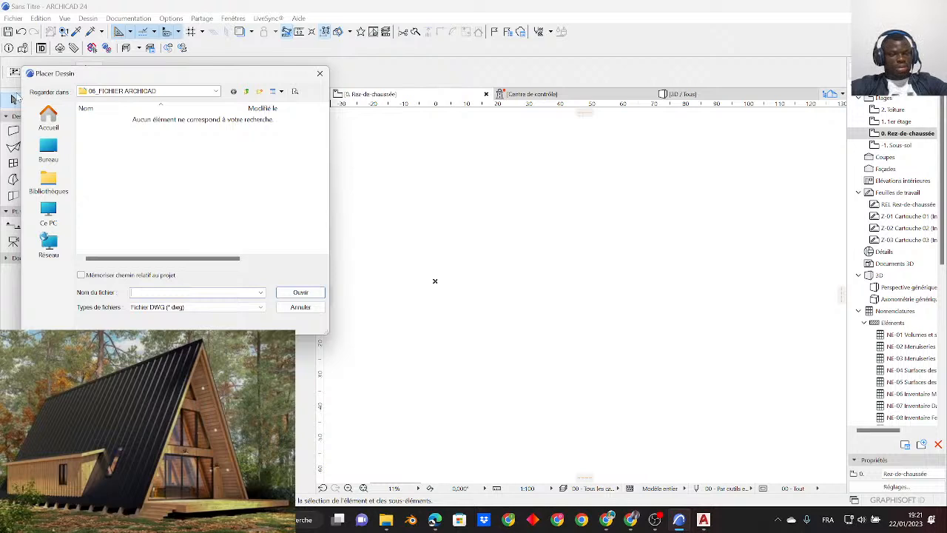
click(43, 117)
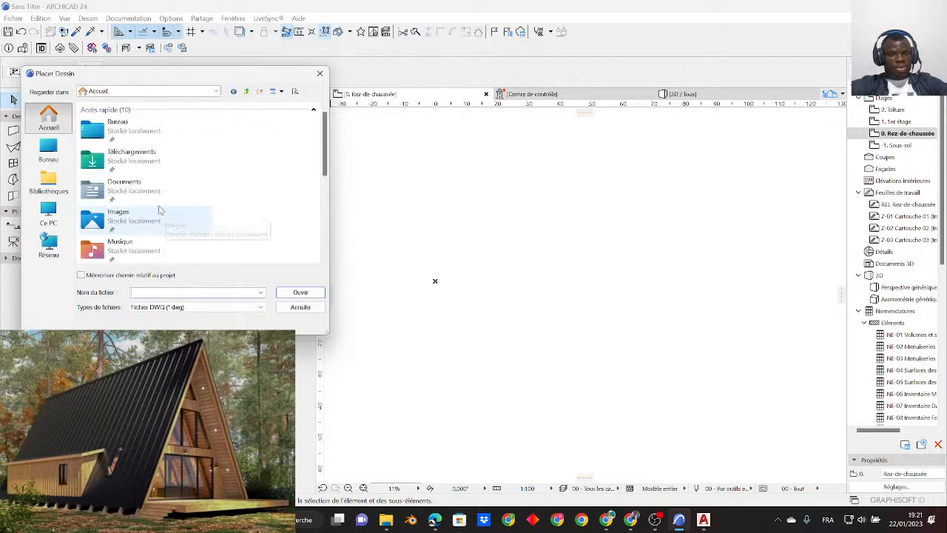
scroll(159, 209, down, 3)
click(133, 243)
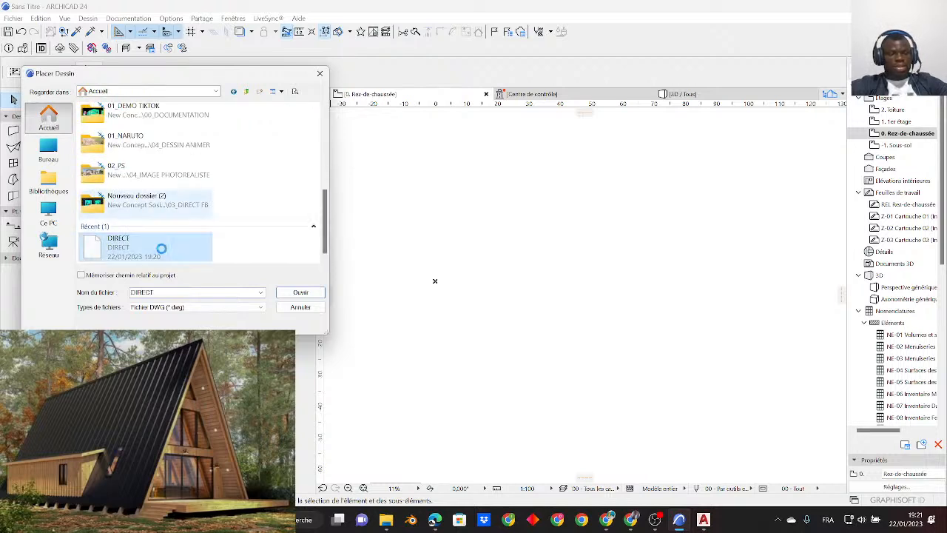
right_click(133, 241)
click(117, 250)
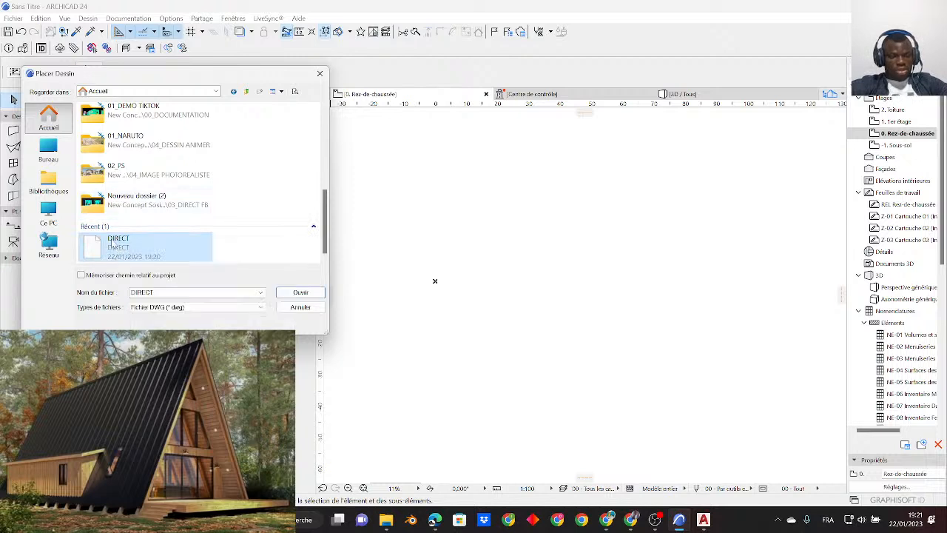
click(299, 292)
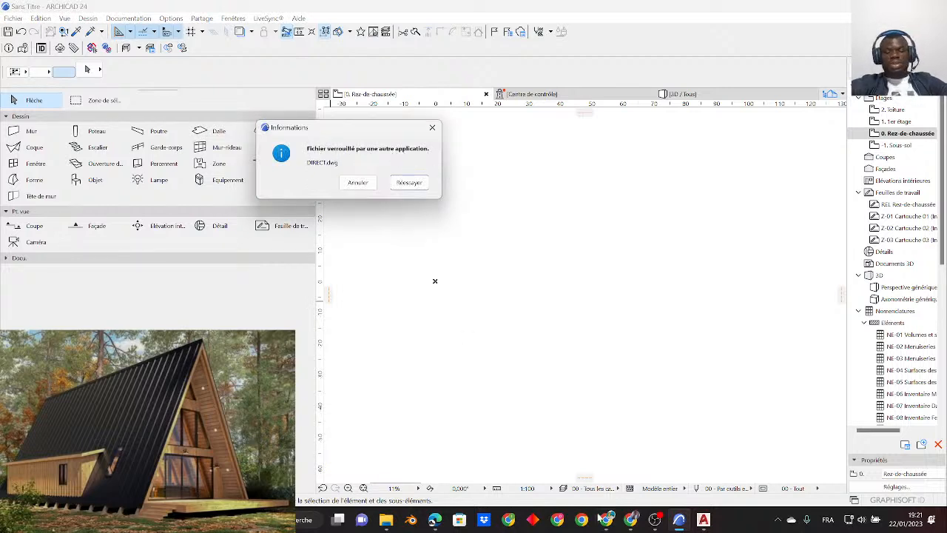
- Close the DIRECT drawing in AutoCAD to release the file, then return to ArchiCAD and retry loading it
mouse_move(704, 521)
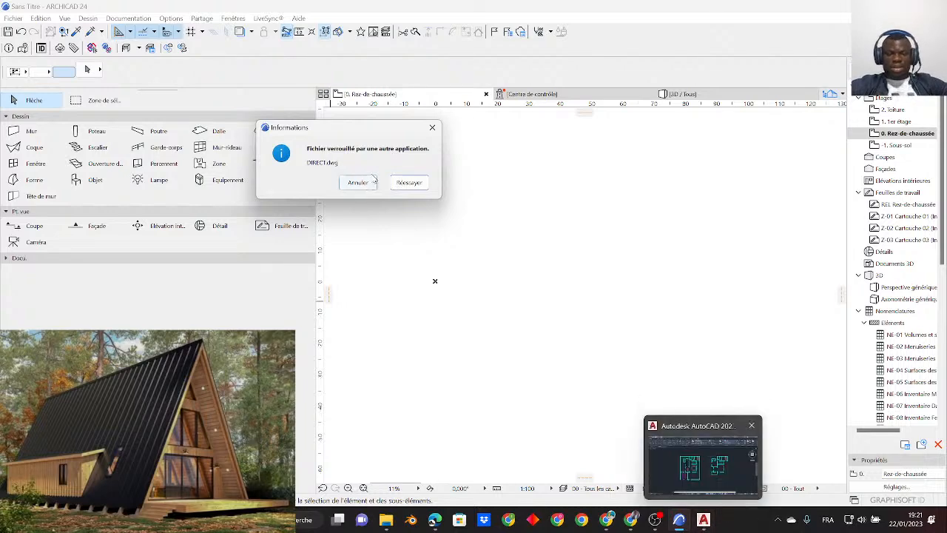
click(702, 520)
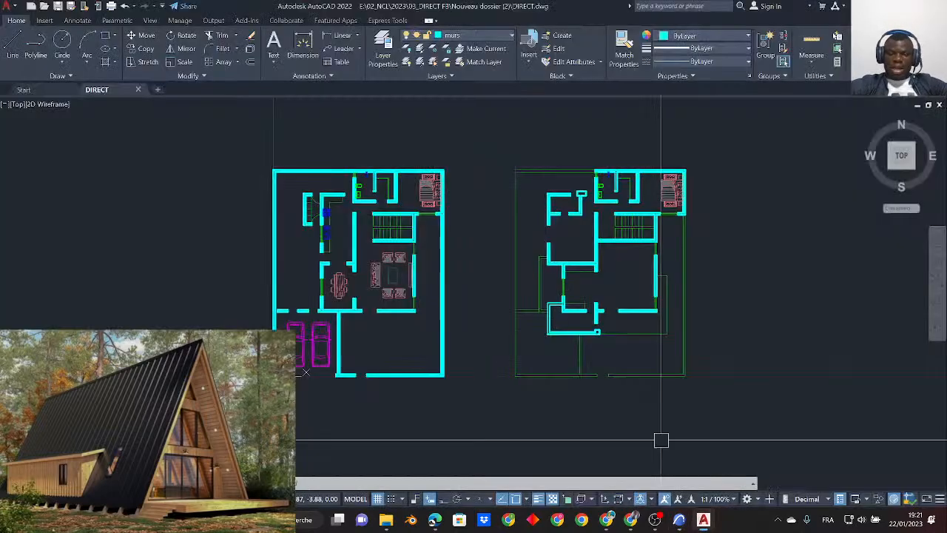
click(140, 90)
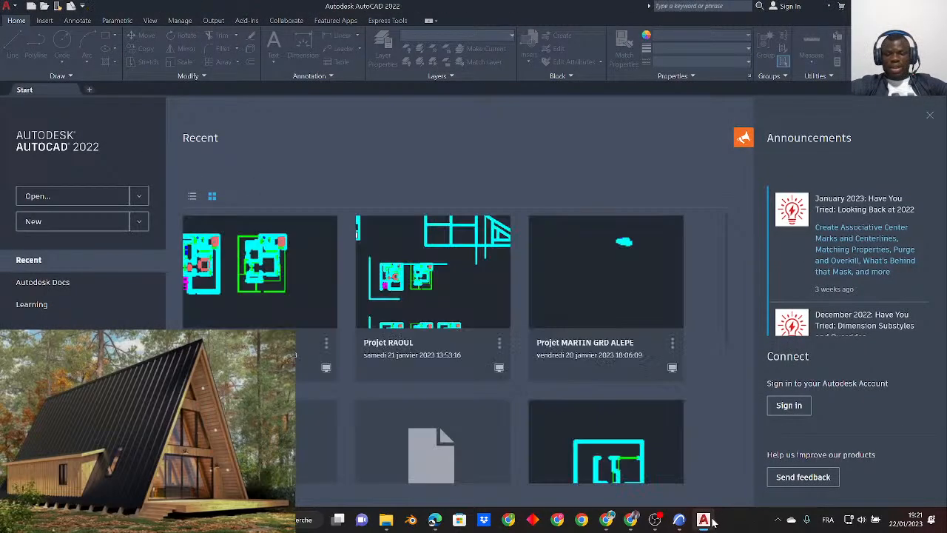
click(679, 520)
click(403, 184)
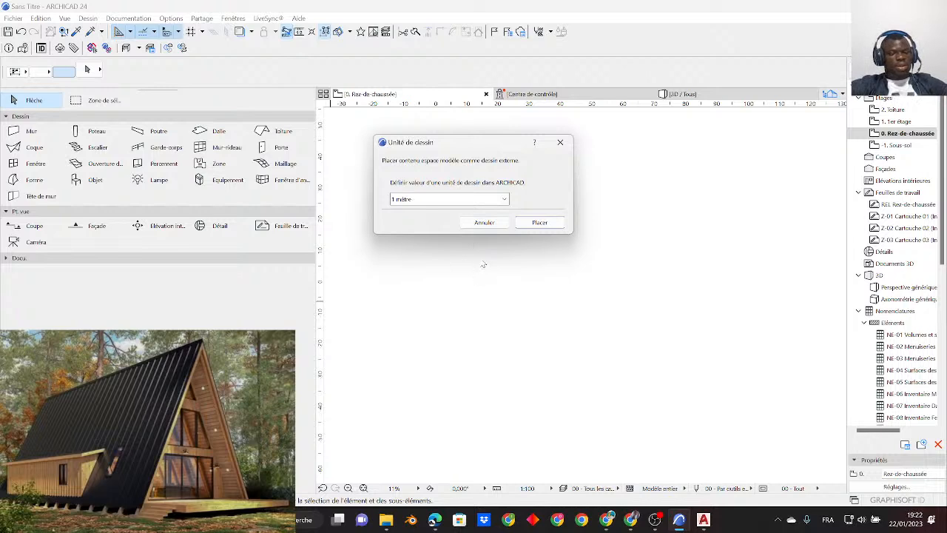
- Set the value of one drawing unit to 1 mètre and place the external drawing near the project origin
click(459, 202)
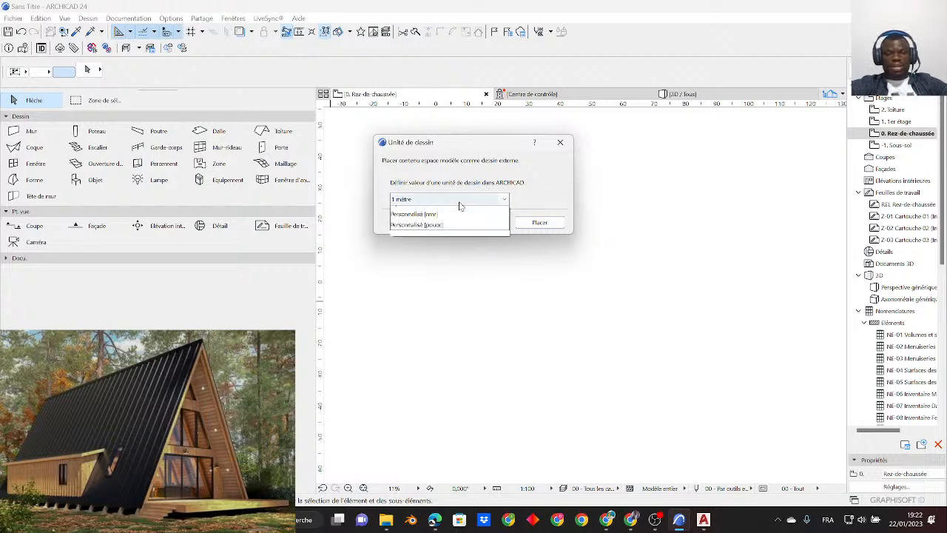
click(398, 212)
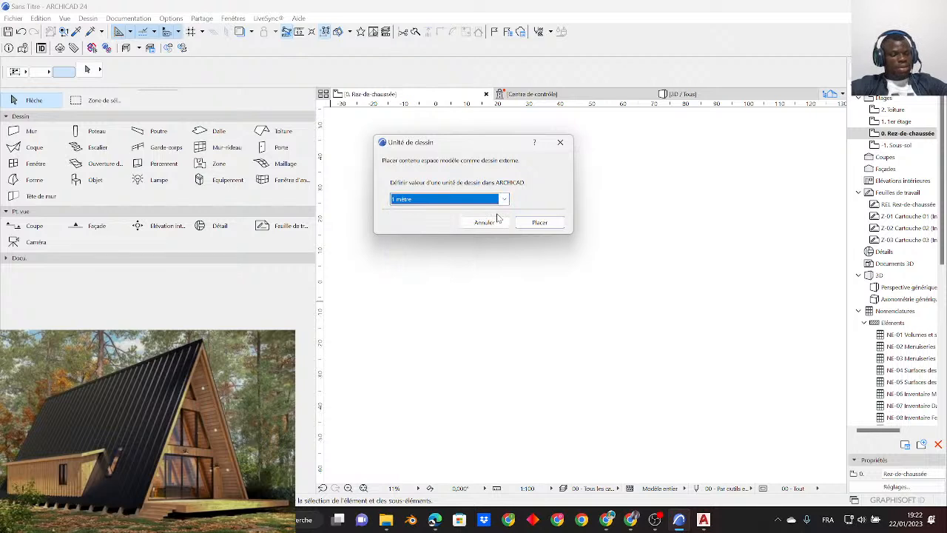
click(539, 223)
middle_drag(449, 309, 476, 264)
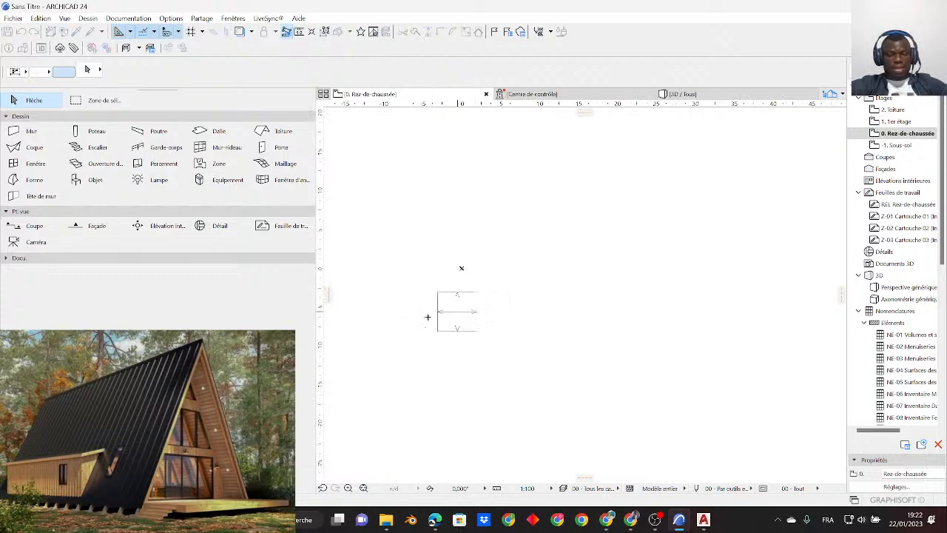
click(486, 247)
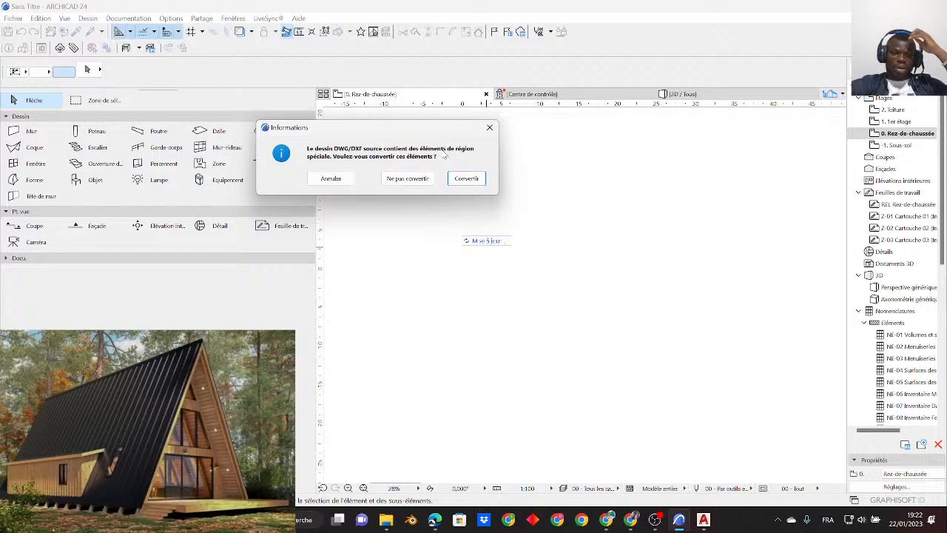
- Finish the import without converting the special region elements and ignore all missing file references
click(403, 179)
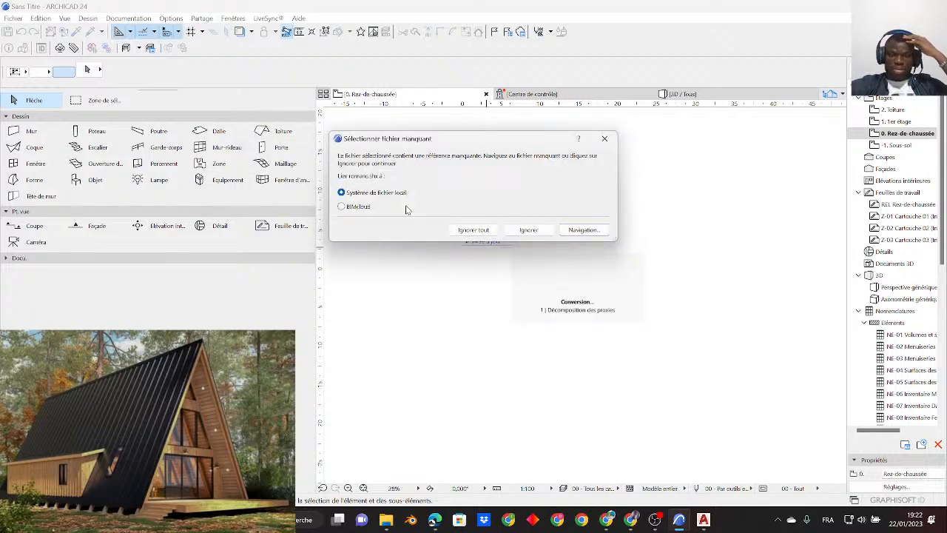
click(481, 232)
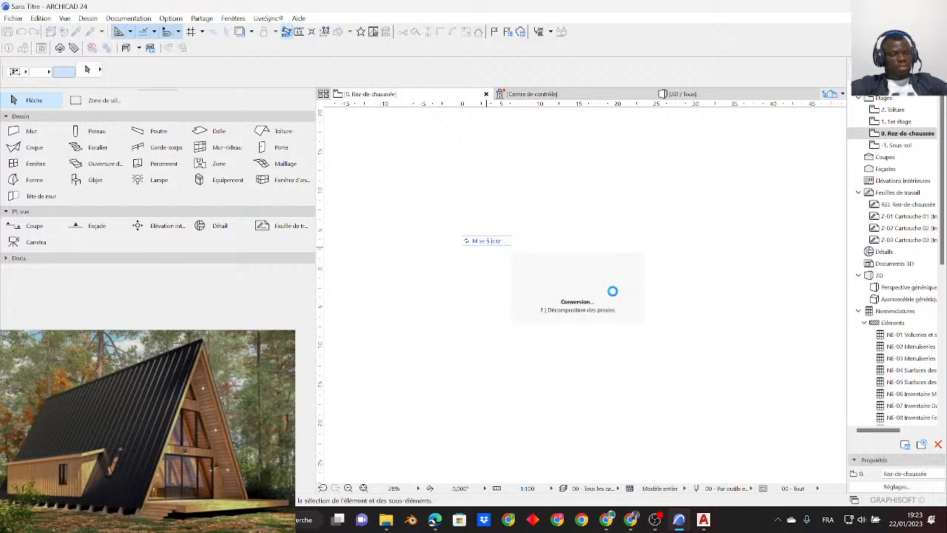
middle_drag(454, 249, 598, 264)
scroll(598, 265, up, 1)
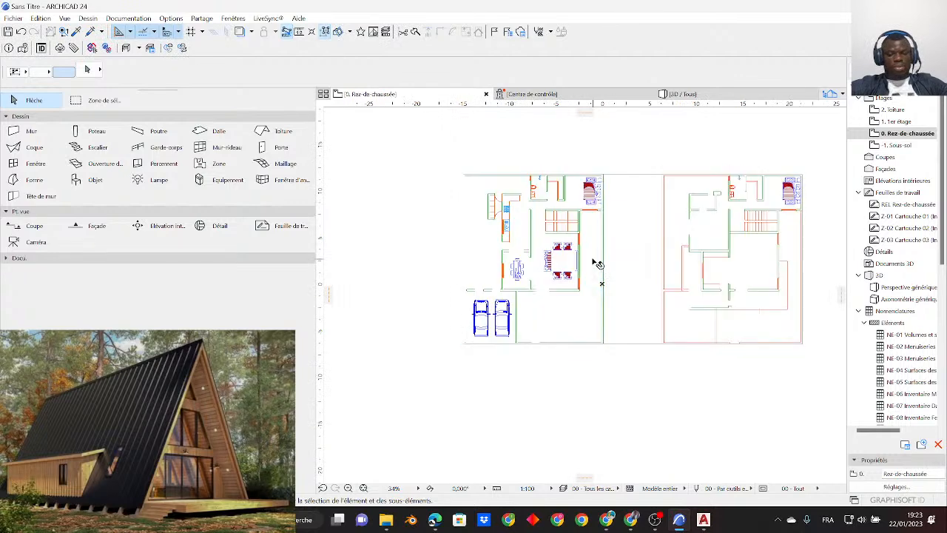
- Switch to AutoCAD and reopen the recent DIRECT drawing, ignoring its unresolved reference files
click(703, 519)
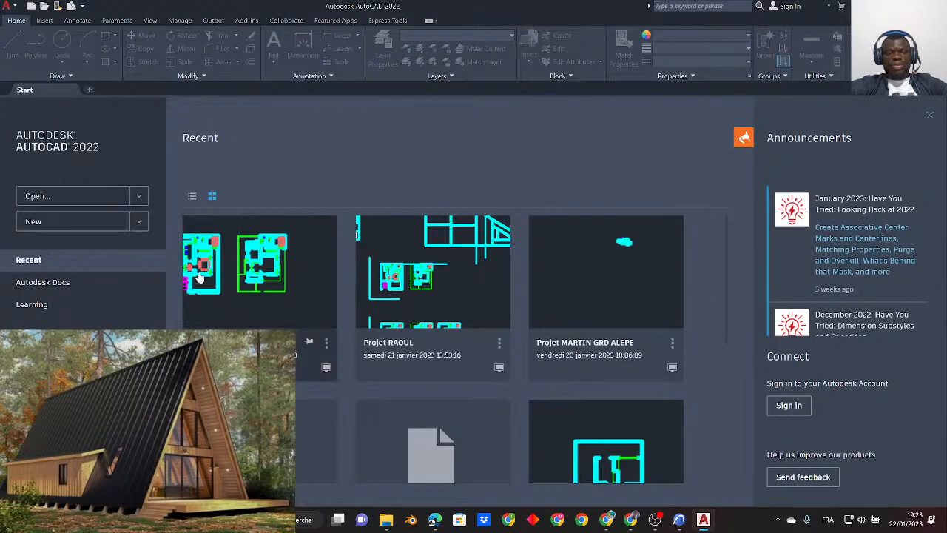
click(271, 274)
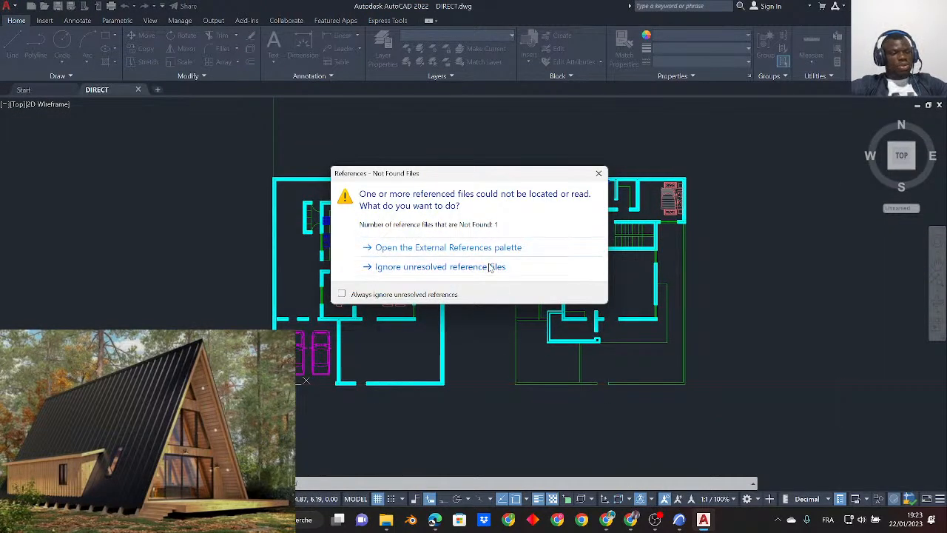
click(490, 266)
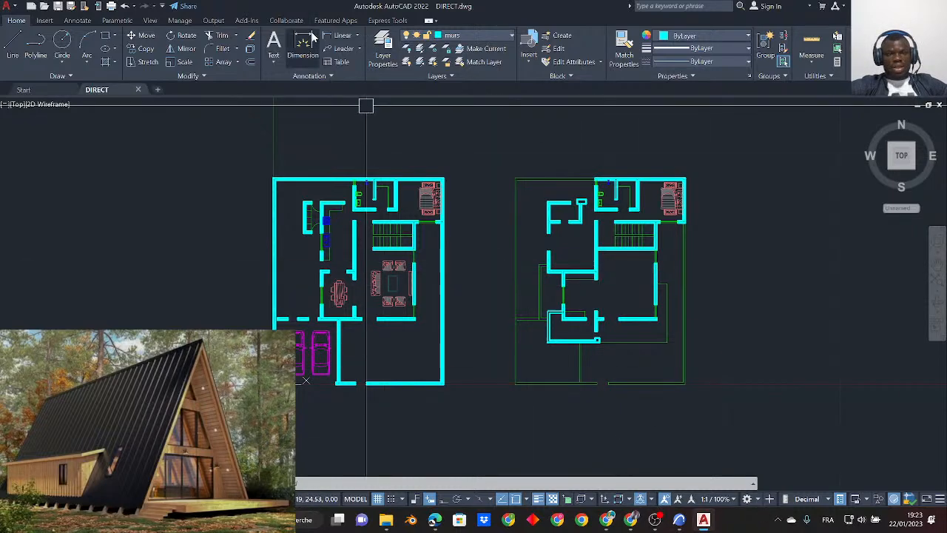
- Measure the overall width of the furnished left-hand plan between its two upper outer corners with the DIST command
scroll(383, 334, up, 2)
middle_drag(393, 336, 414, 331)
text(DI)
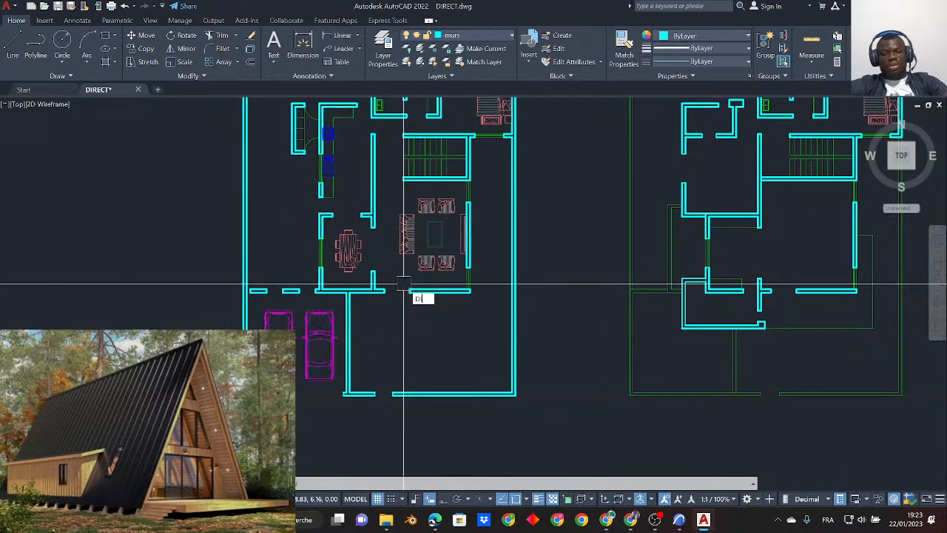
key(Return)
scroll(404, 303, up, 4)
scroll(415, 280, up, 4)
scroll(419, 334, down, 11)
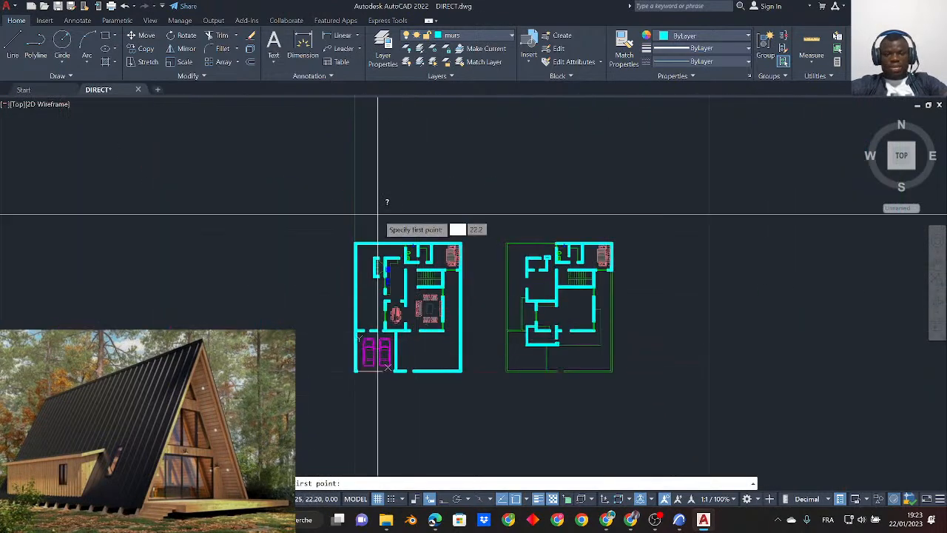
scroll(374, 231, up, 6)
click(298, 276)
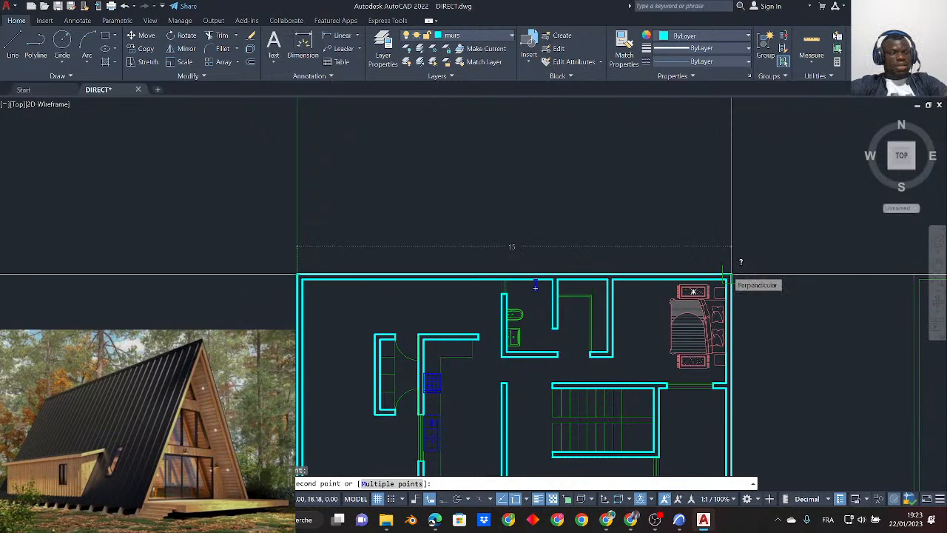
key(Escape)
scroll(560, 210, down, 2)
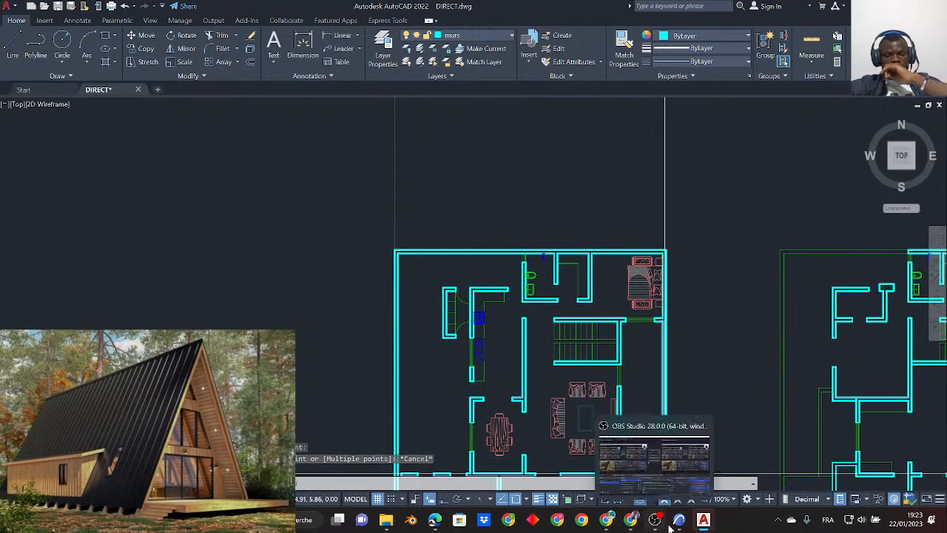
- Switch to ArchiCAD and measure the furnished plan's outer walls from its upper-left outer corner to check the imported scale
mouse_move(676, 525)
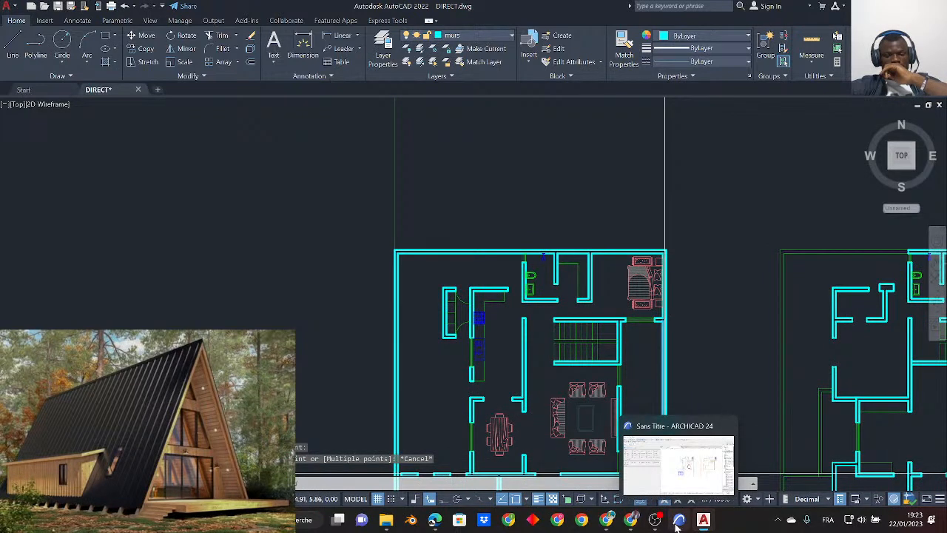
click(677, 525)
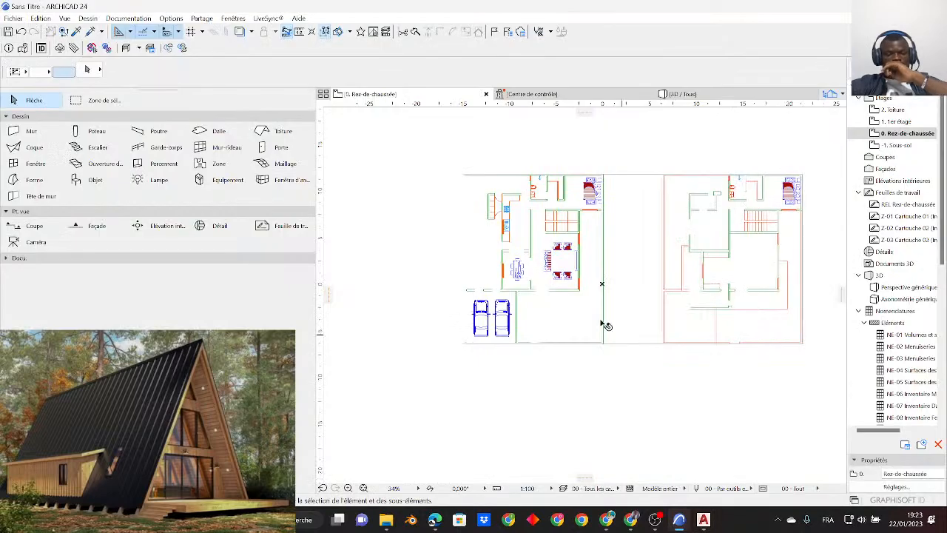
scroll(514, 307, up, 2)
scroll(544, 175, up, 1)
middle_drag(632, 159, 623, 274)
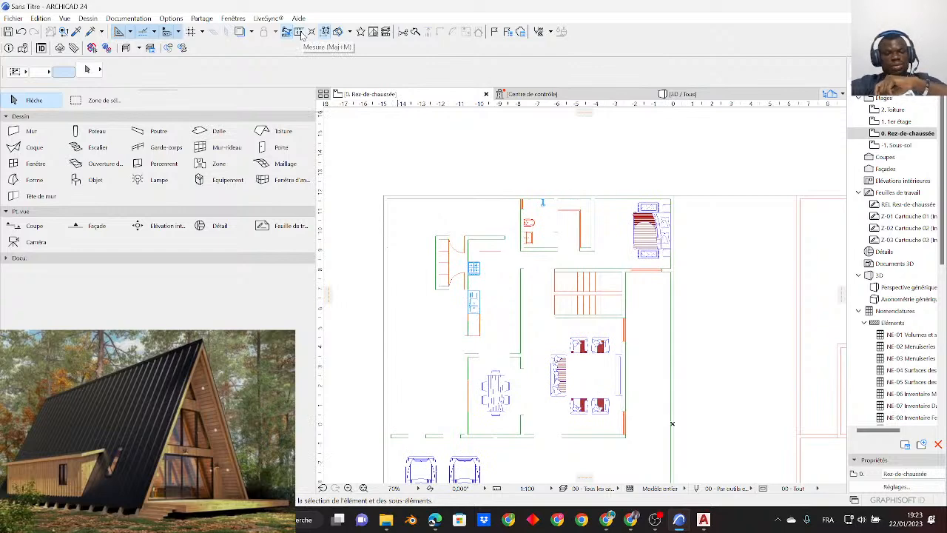
click(399, 238)
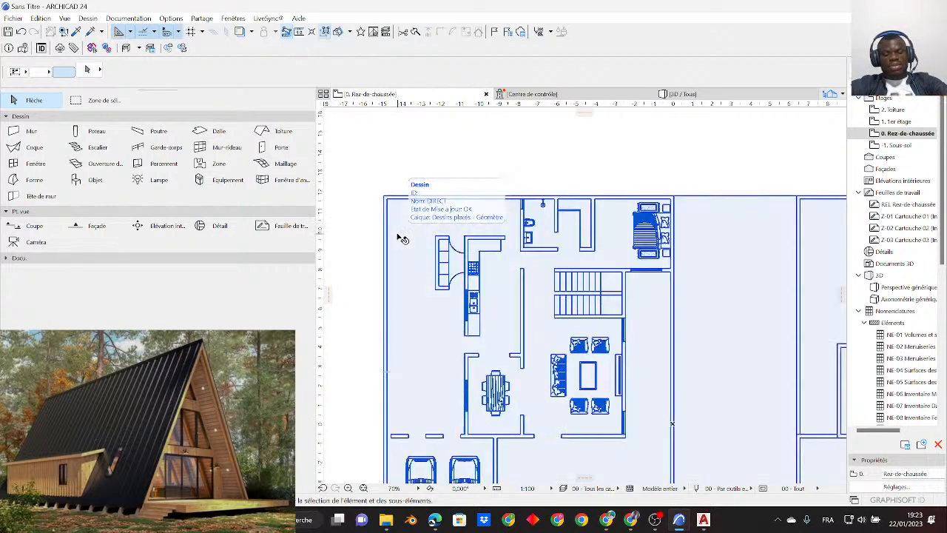
key(shift+m)
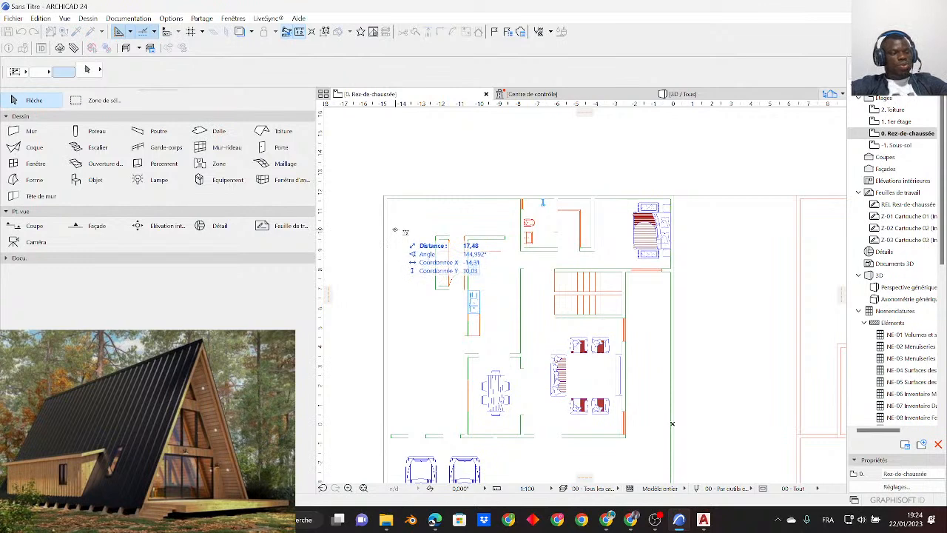
scroll(392, 222, up, 4)
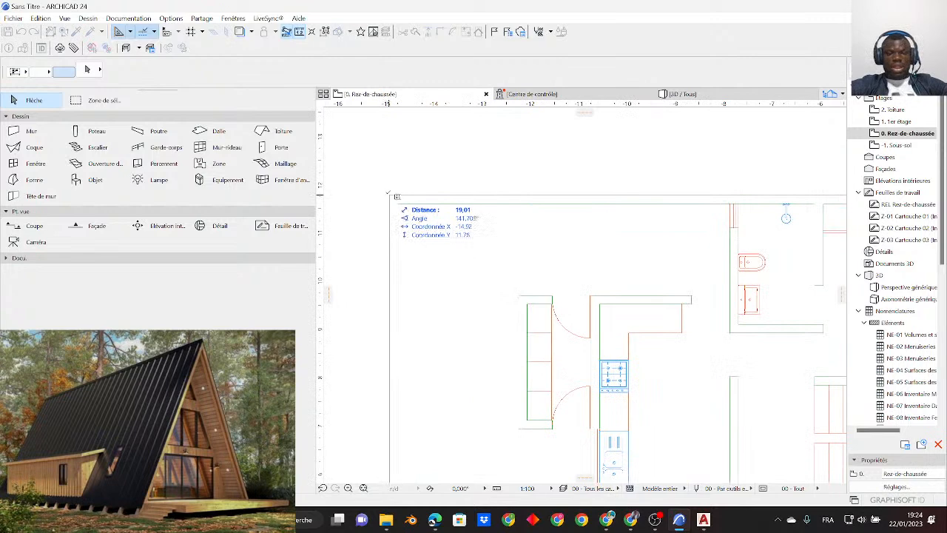
click(389, 194)
scroll(389, 194, down, 3)
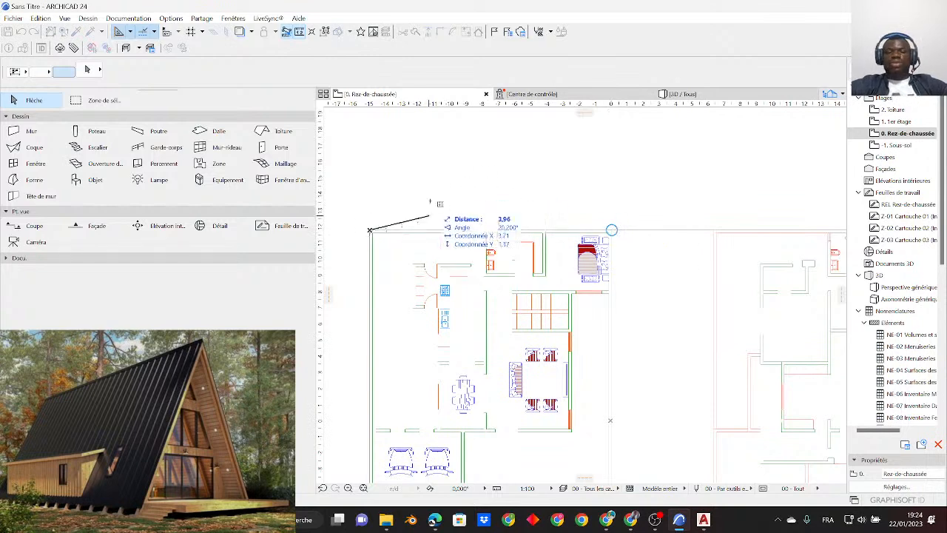
scroll(612, 230, down, 3)
scroll(429, 381, up, 4)
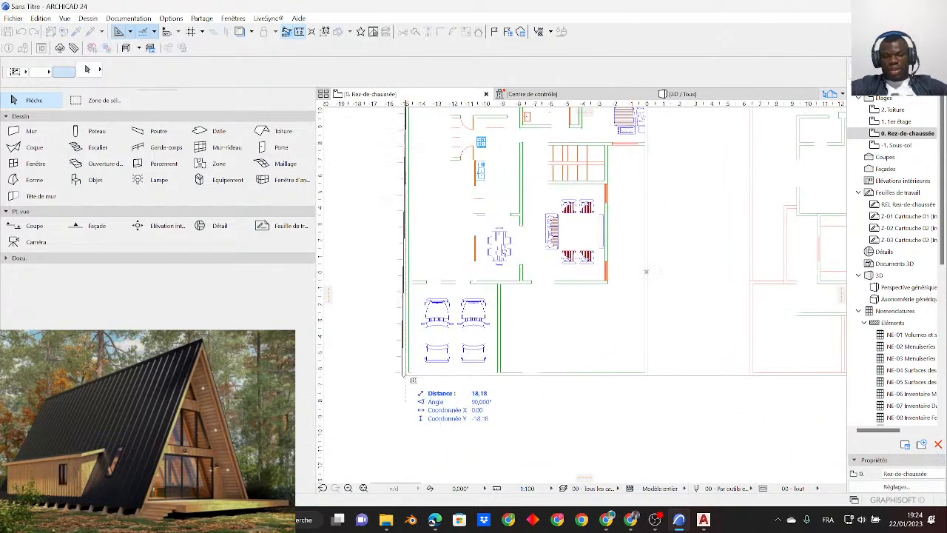
- Measure the furnished plan's left outer wall down to its lower-left outer corner
scroll(404, 381, up, 2)
scroll(404, 381, up, 1)
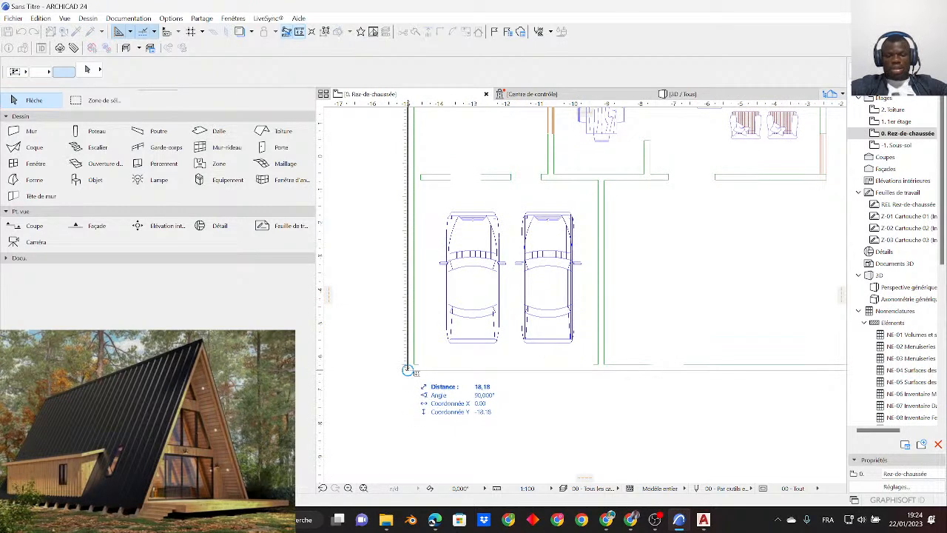
key(Escape)
- Switch to AutoCAD and measure the same left outer wall from upper to lower outer corner with the DIST command
click(702, 519)
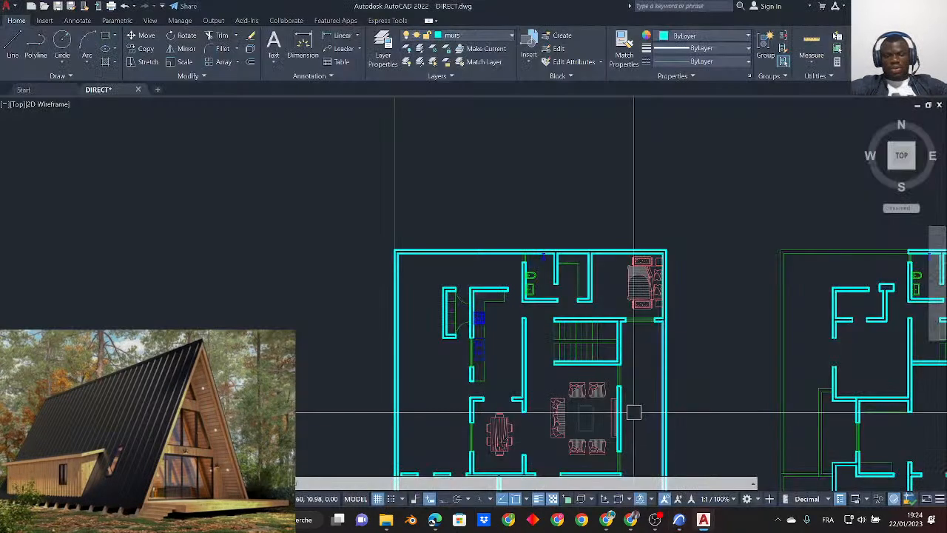
text(di)
key(Return)
scroll(393, 277, up, 4)
click(394, 213)
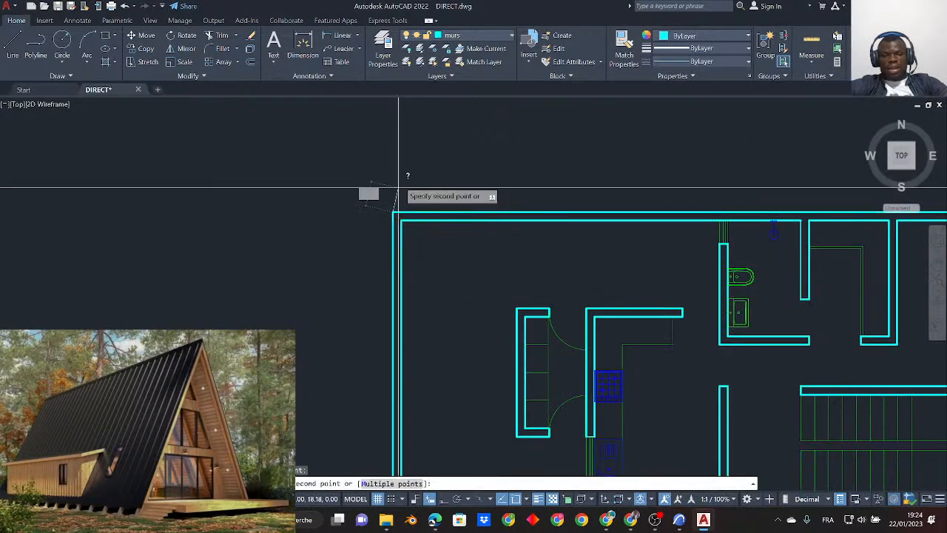
scroll(399, 245, down, 5)
scroll(407, 311, up, 5)
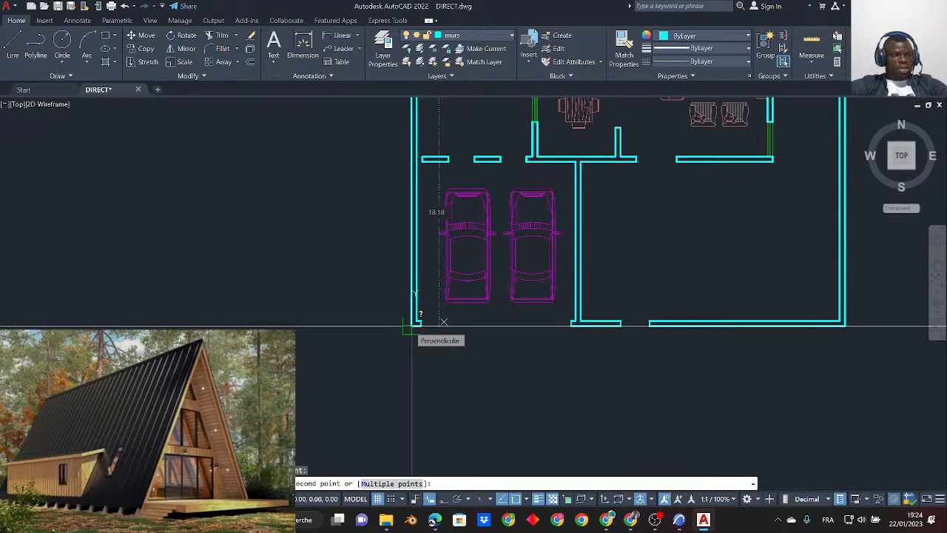
key(Escape)
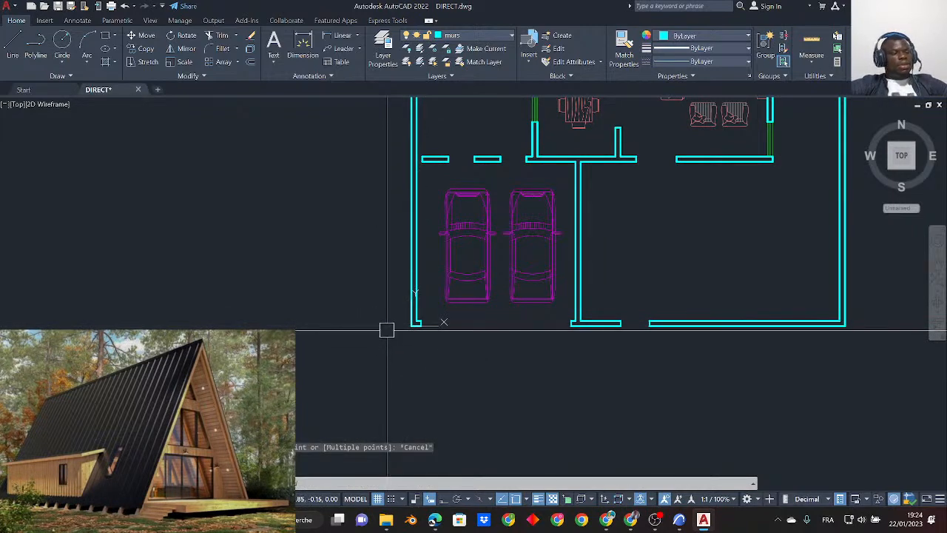
- Close AutoCAD without saving the changes to DIRECT.dwg
scroll(395, 337, down, 6)
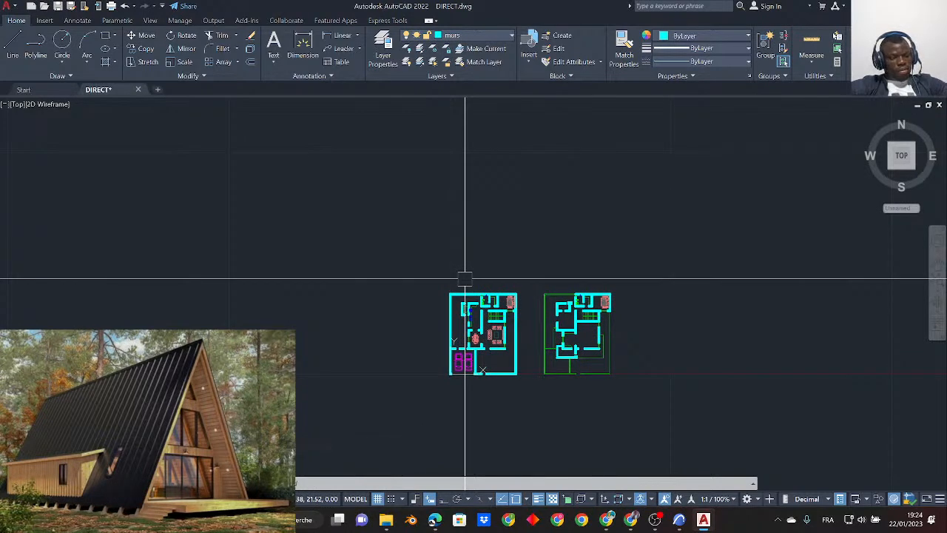
scroll(524, 317, up, 4)
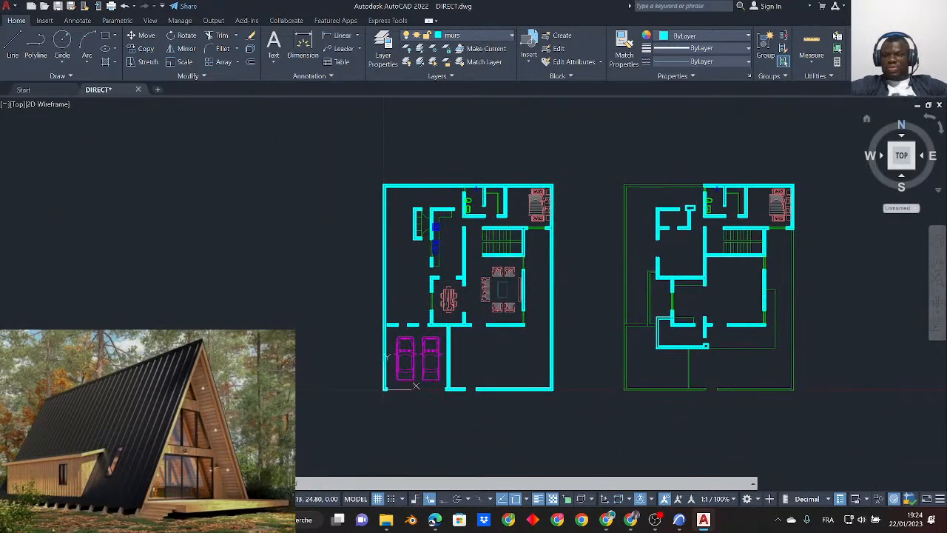
click(935, 6)
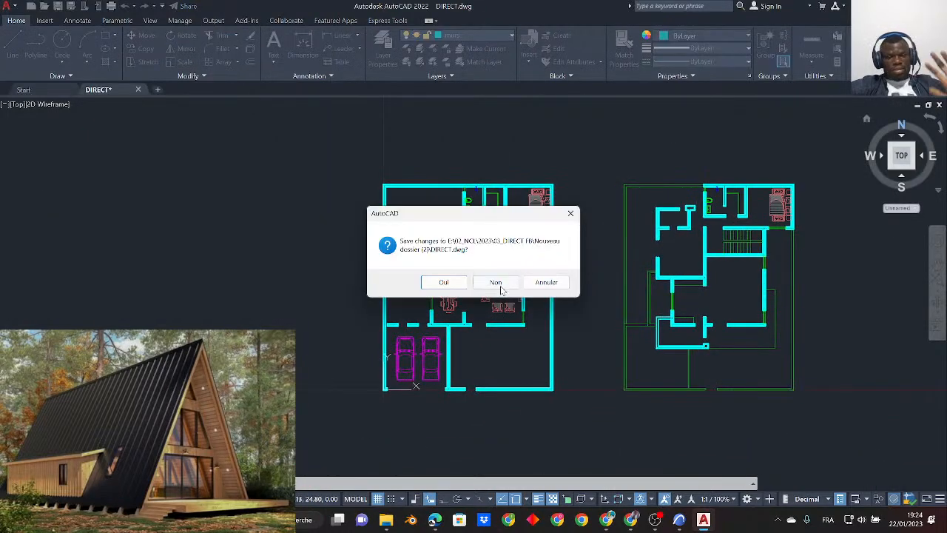
click(502, 286)
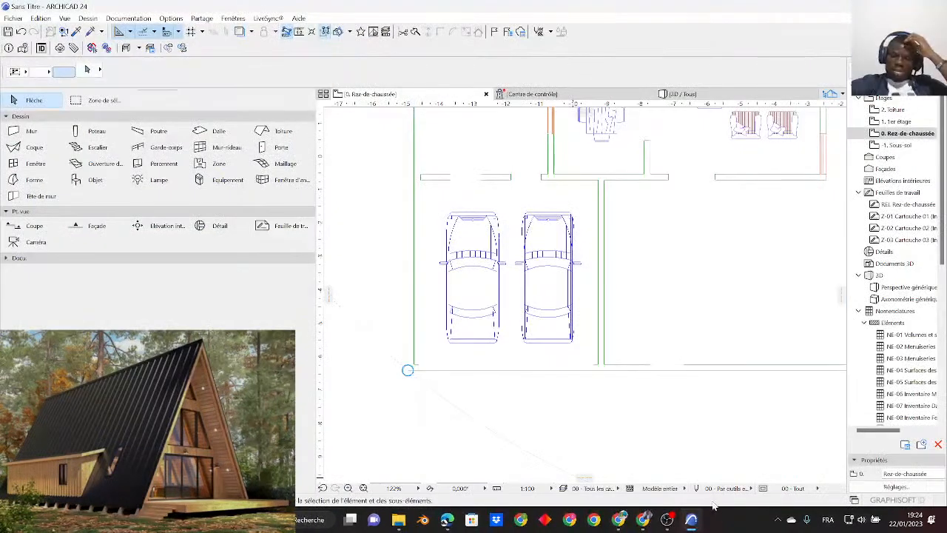
- Examine the two imported floor plans in ArchiCAD, checking that they form one placed drawing
scroll(566, 275, down, 8)
middle_drag(583, 262, 538, 318)
scroll(621, 305, up, 3)
middle_drag(634, 314, 621, 311)
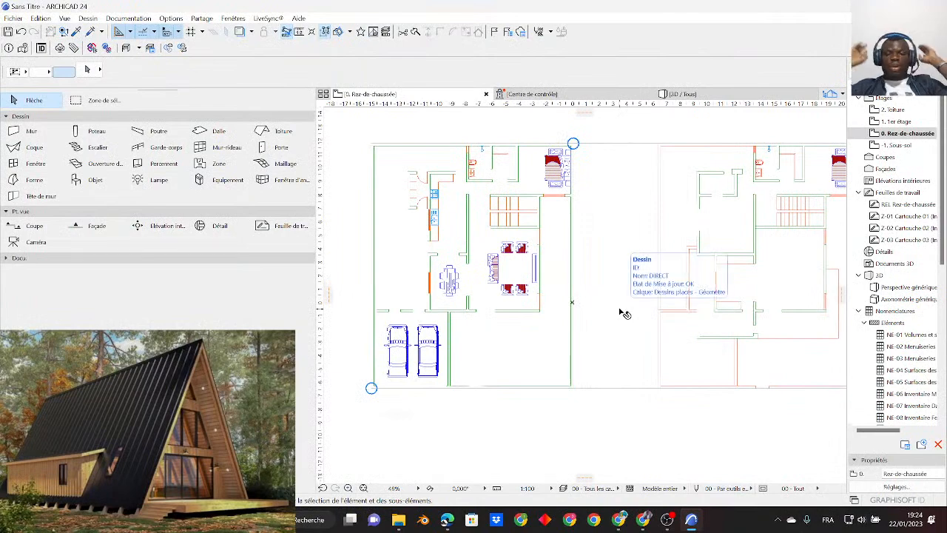
click(622, 312)
scroll(529, 388, down, 3)
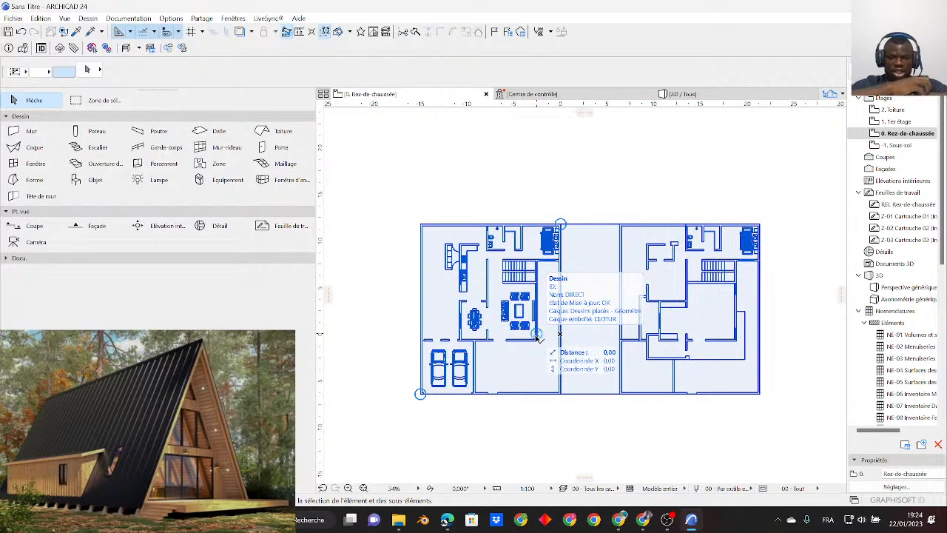
scroll(701, 213, up, 3)
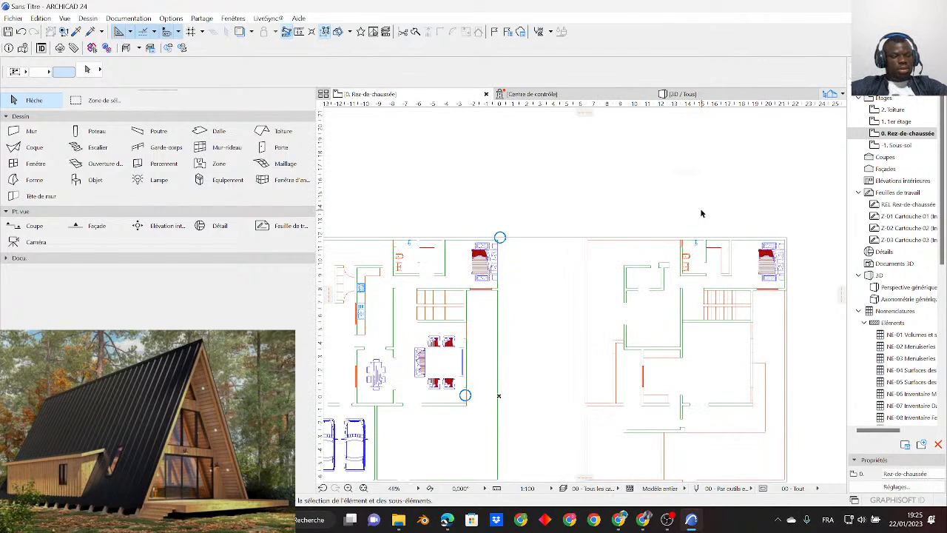
scroll(700, 256, down, 2)
scroll(571, 276, up, 2)
middle_drag(560, 272, 630, 180)
scroll(534, 216, up, 1)
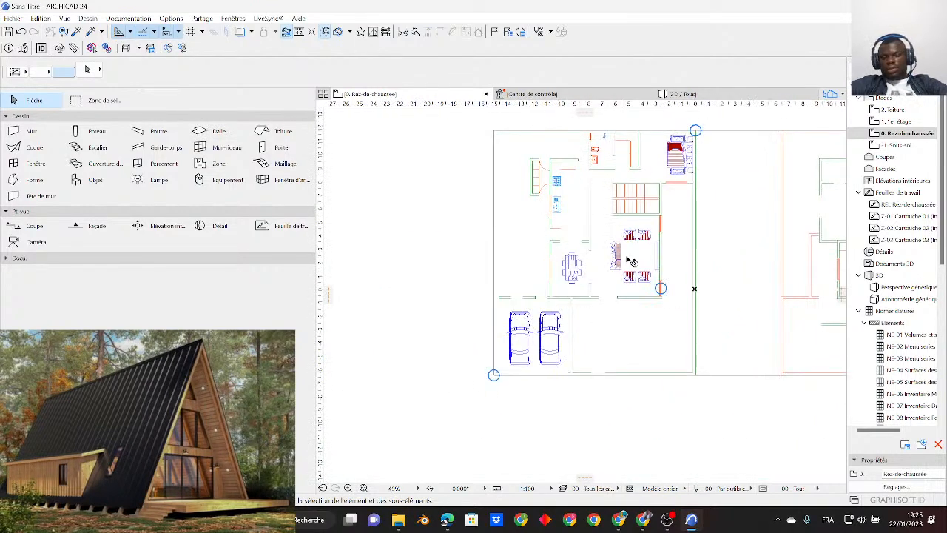
middle_drag(629, 261, 606, 312)
scroll(620, 230, down, 2)
scroll(585, 274, up, 1)
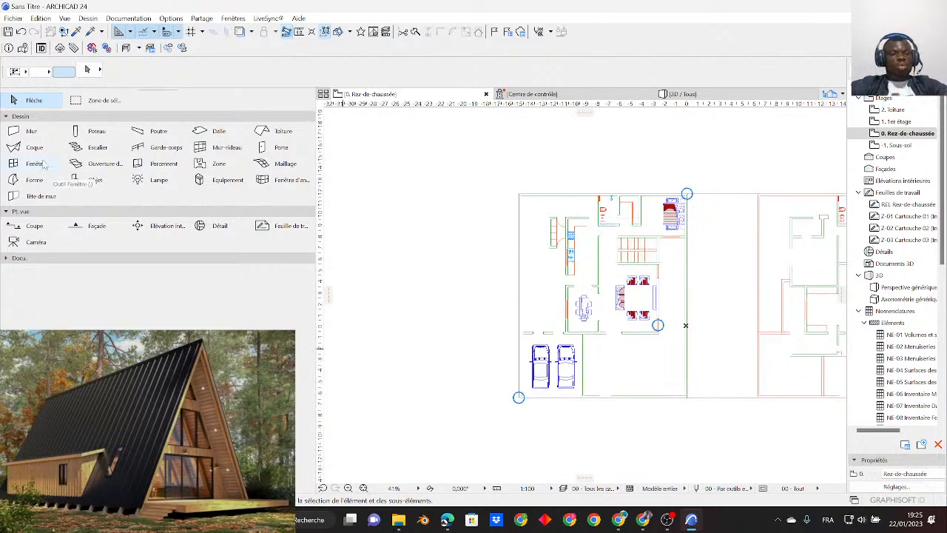
- Activate the Wall tool and measure the thickness of the living room's lower wall at its left end
click(31, 131)
scroll(611, 235, up, 5)
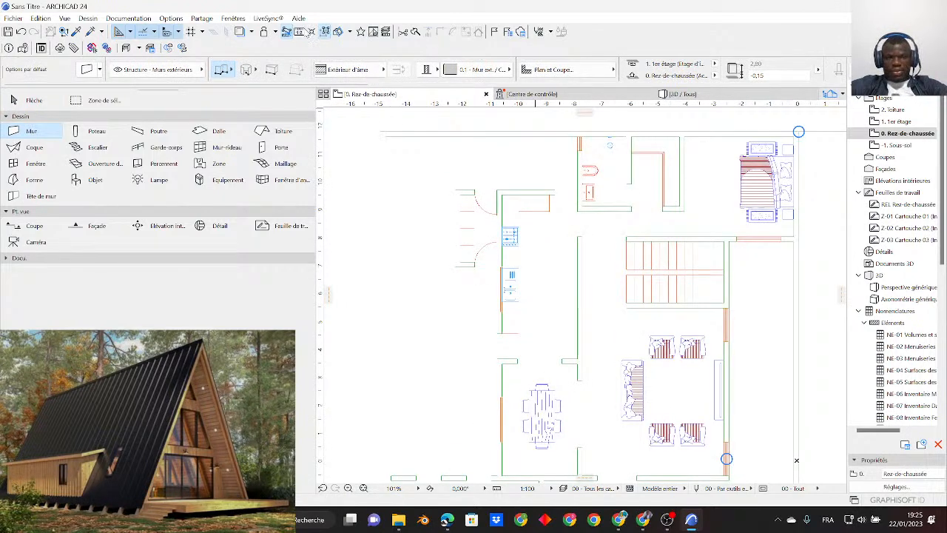
scroll(556, 192, up, 1)
scroll(658, 424, up, 1)
scroll(687, 439, down, 3)
middle_drag(621, 410, 513, 261)
scroll(562, 363, up, 6)
click(553, 384)
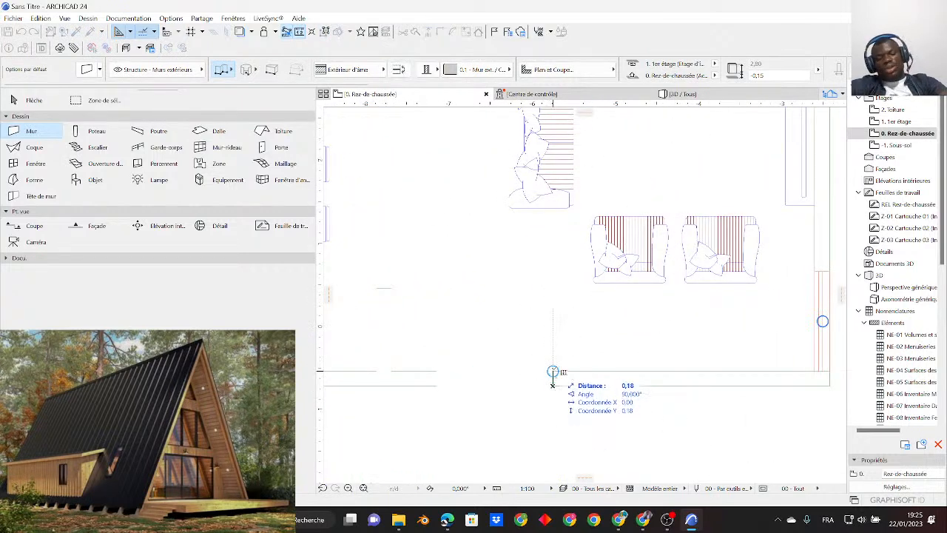
click(552, 371)
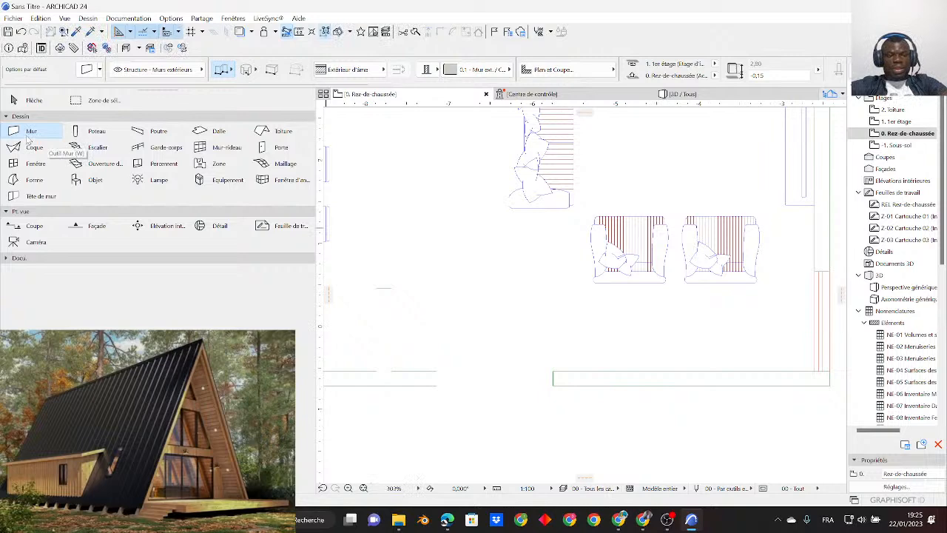
- Configure the default wall as a basic structure in Bois aggloméré 2 with a thickness of 0.18
scroll(526, 78, down, 5)
scroll(520, 80, down, 3)
scroll(520, 79, up, 1)
scroll(411, 72, up, 7)
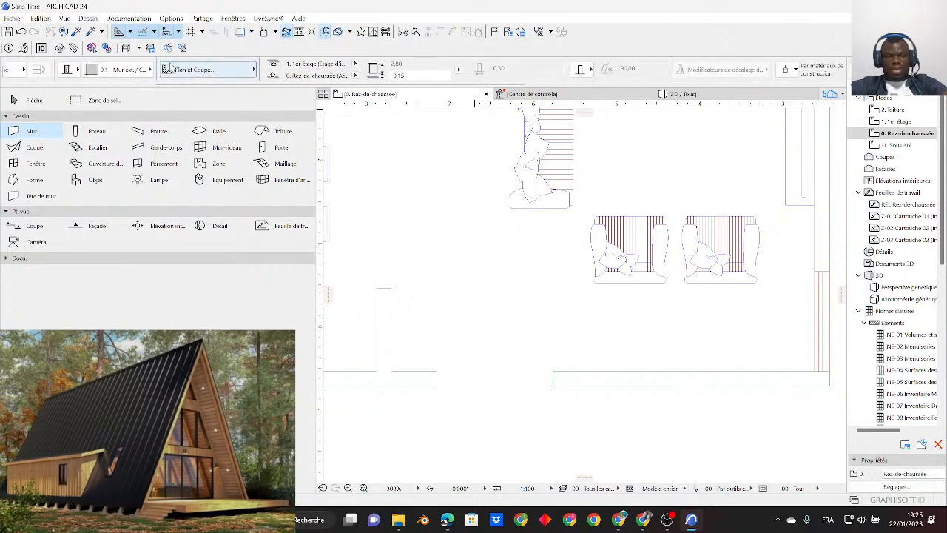
click(140, 69)
click(148, 71)
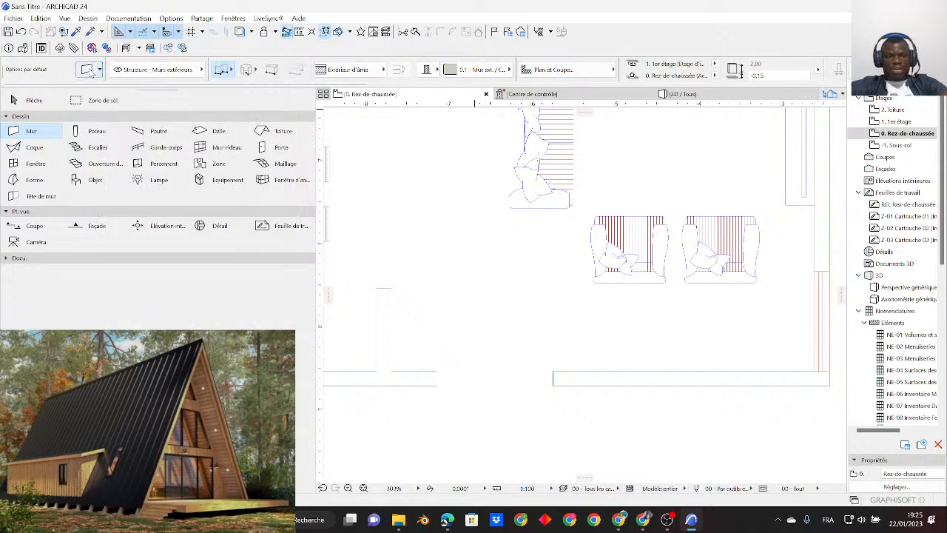
key(ctrl+t)
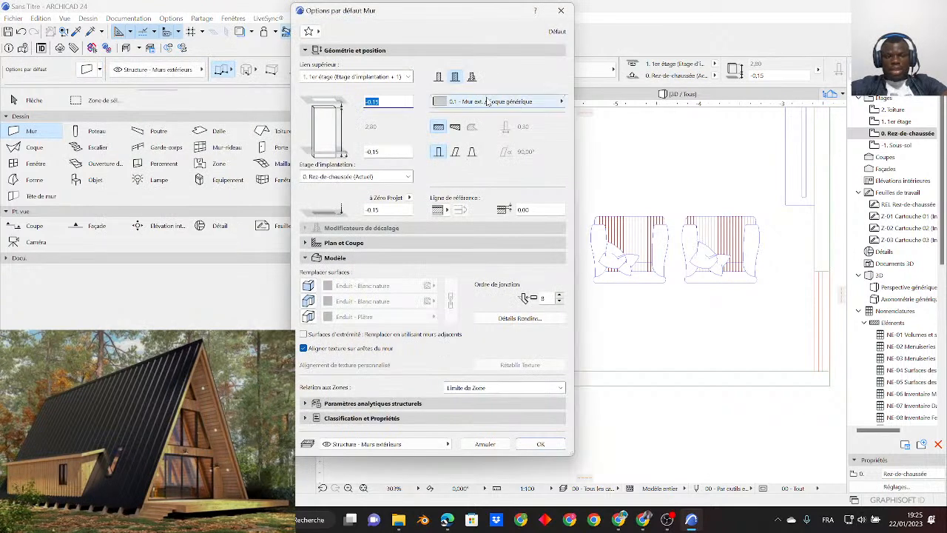
click(438, 76)
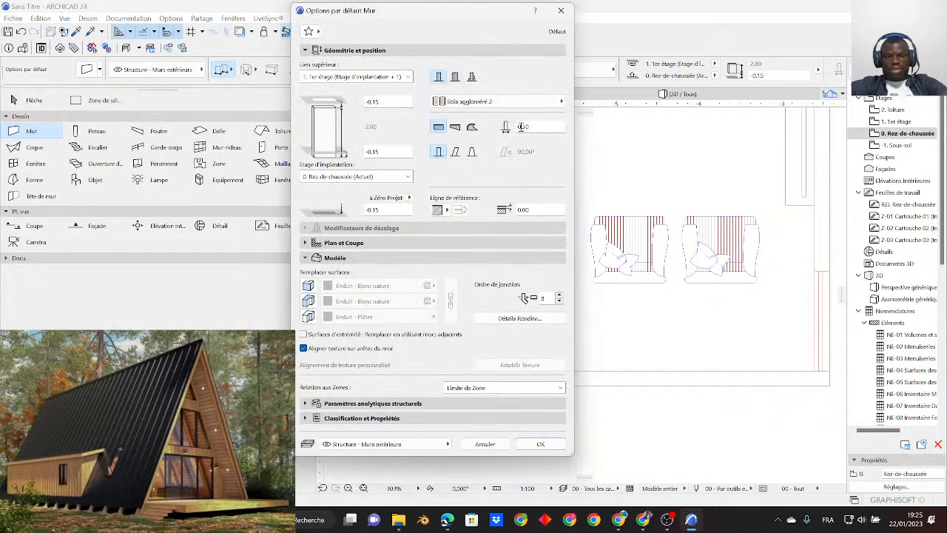
double_click(526, 128)
text(0.18)
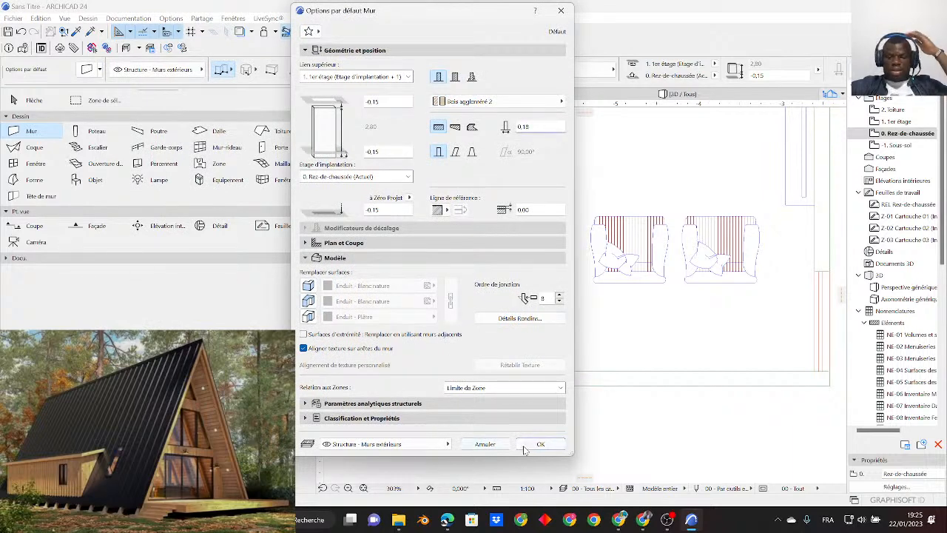
click(540, 443)
- Trace chained walls from the furnished plan's lower-left outer corner up its left side and along its upper side
scroll(512, 304, down, 3)
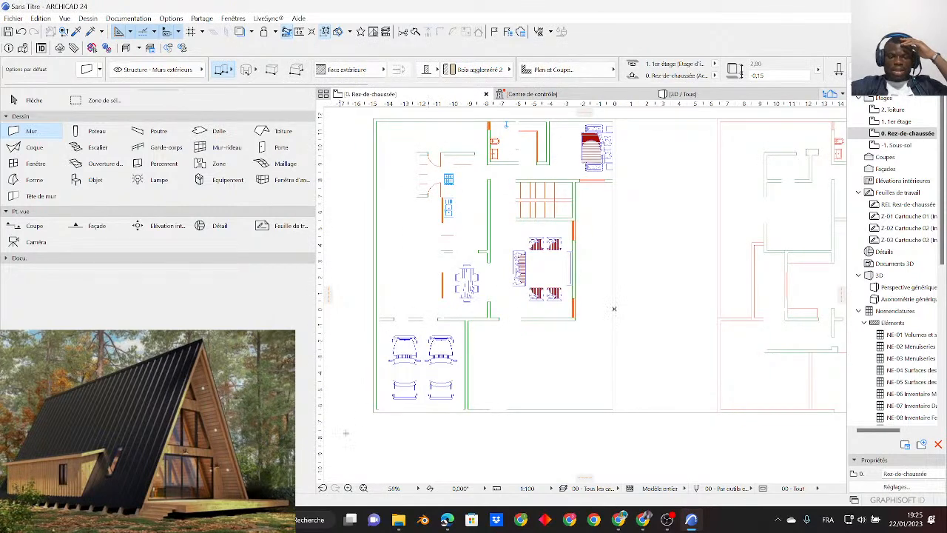
scroll(338, 437, up, 5)
click(375, 405)
scroll(380, 392, down, 4)
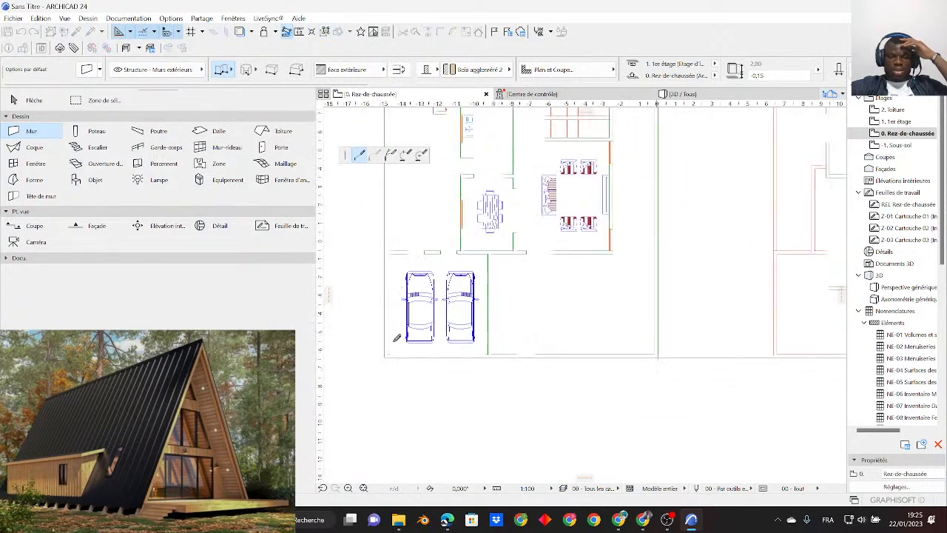
middle_drag(399, 225, 395, 410)
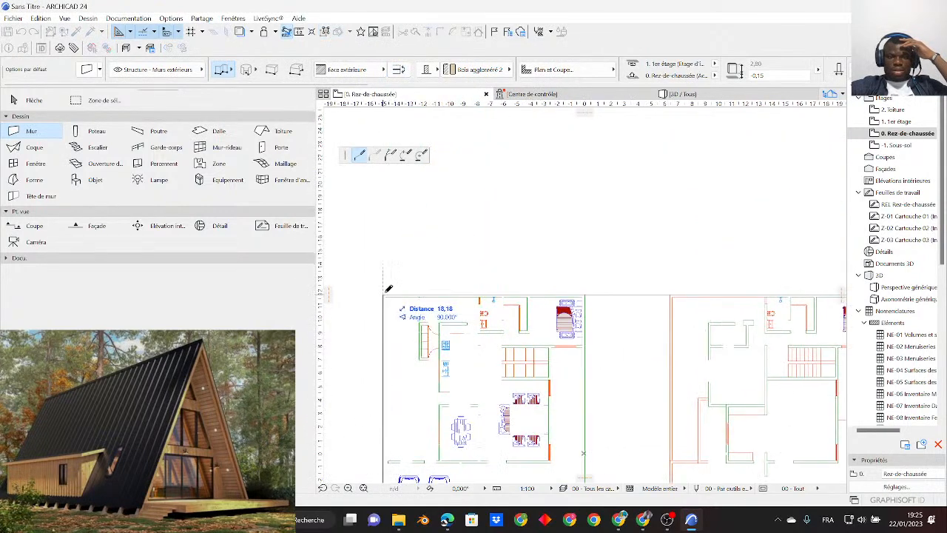
click(383, 294)
click(585, 294)
scroll(586, 297, up, 3)
click(570, 293)
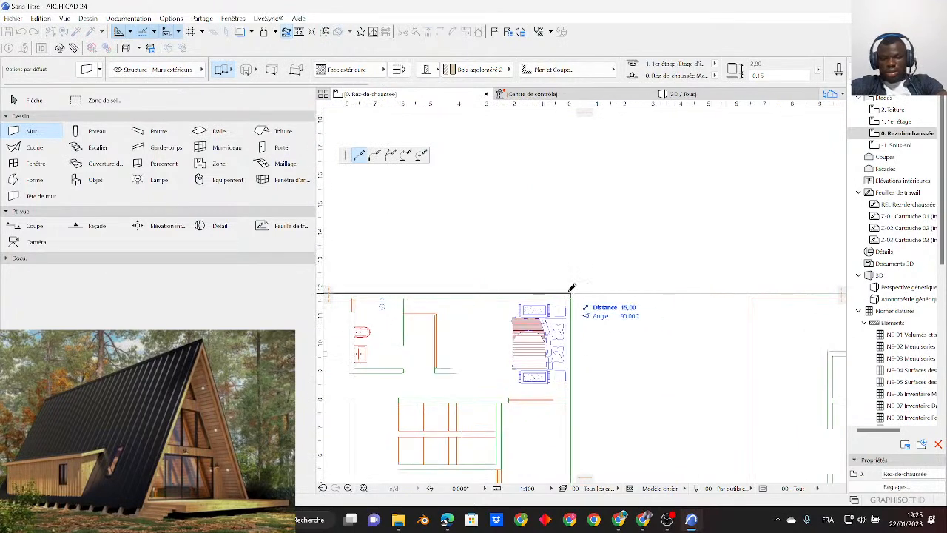
- Continue the wall chain down the plan's right side and along its lower side, closing it at the starting corner
scroll(571, 270, down, 5)
scroll(569, 445, up, 2)
scroll(572, 422, up, 5)
click(572, 398)
scroll(572, 397, down, 4)
middle_drag(542, 411, 613, 389)
scroll(474, 370, up, 2)
middle_drag(471, 370, 624, 367)
scroll(627, 365, up, 4)
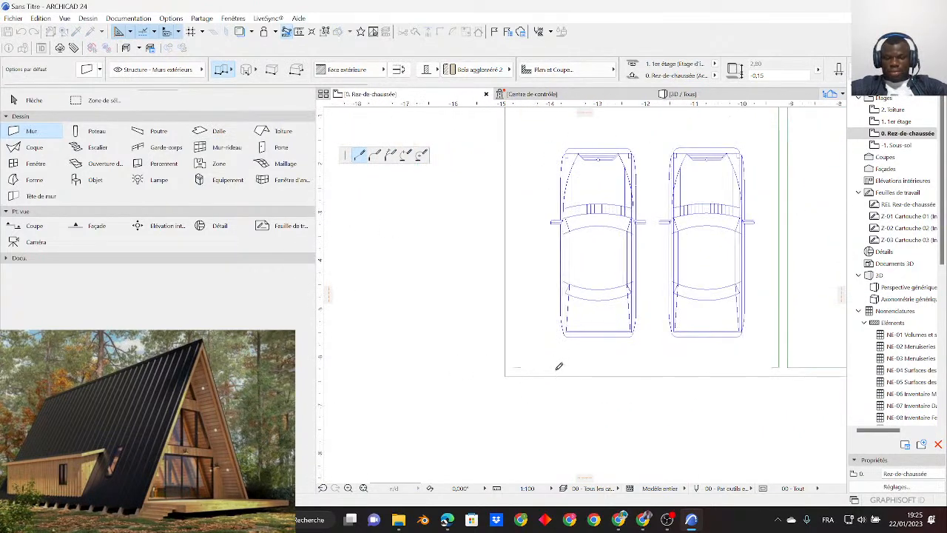
click(506, 366)
scroll(432, 364, down, 4)
scroll(433, 364, down, 3)
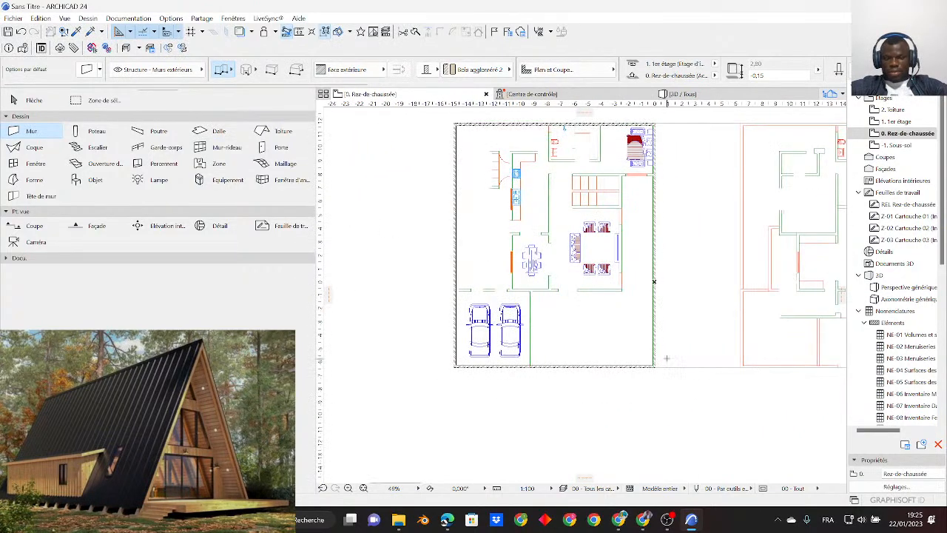
- Inspect the traced perimeter walls on the floor plan and in the 3D view, then return to the ground-floor plan
middle_drag(732, 316, 648, 374)
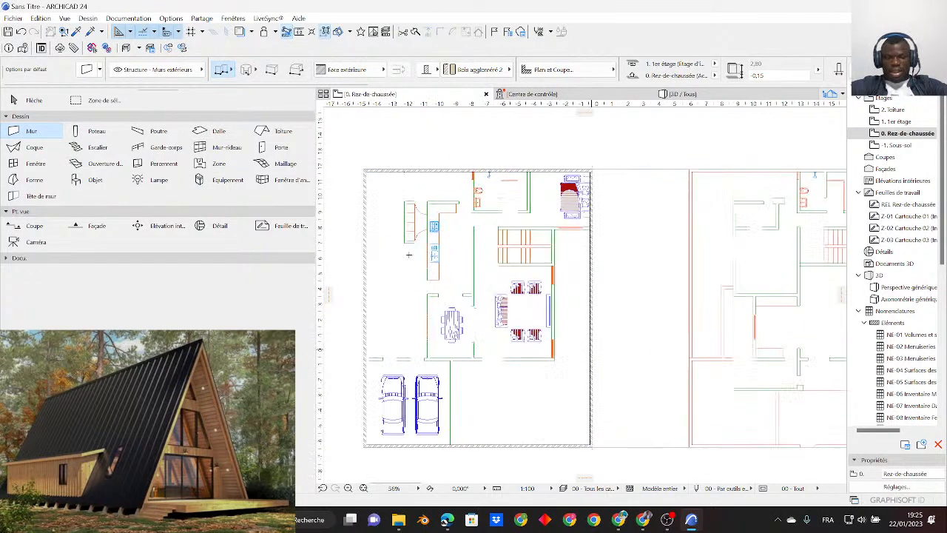
scroll(411, 259, up, 3)
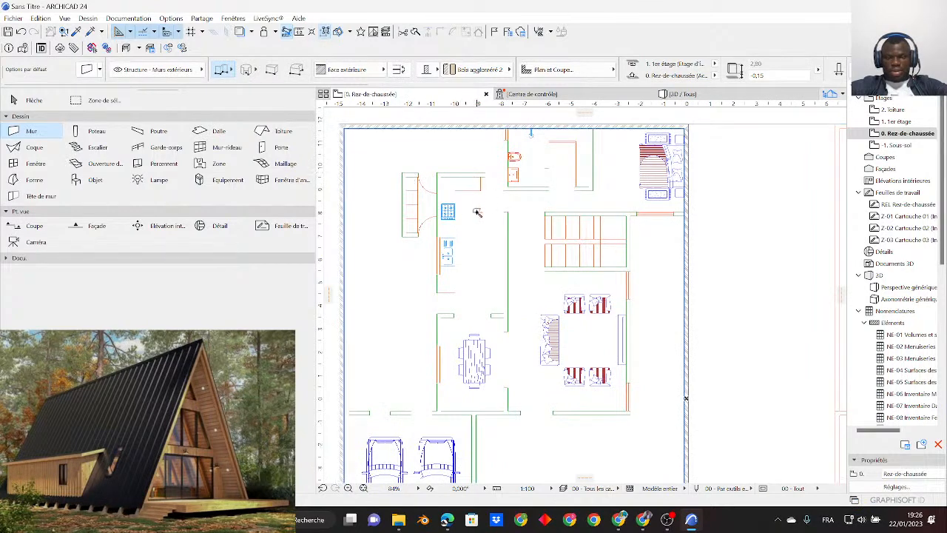
scroll(529, 251, down, 2)
scroll(528, 250, up, 3)
scroll(494, 274, down, 4)
scroll(494, 274, down, 2)
scroll(545, 261, up, 3)
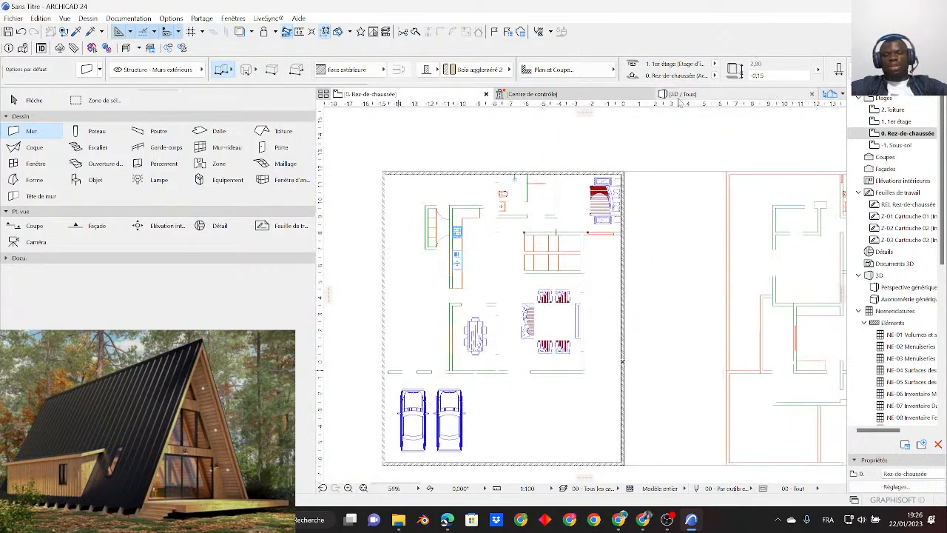
click(674, 95)
middle_drag(458, 380, 645, 323)
click(417, 96)
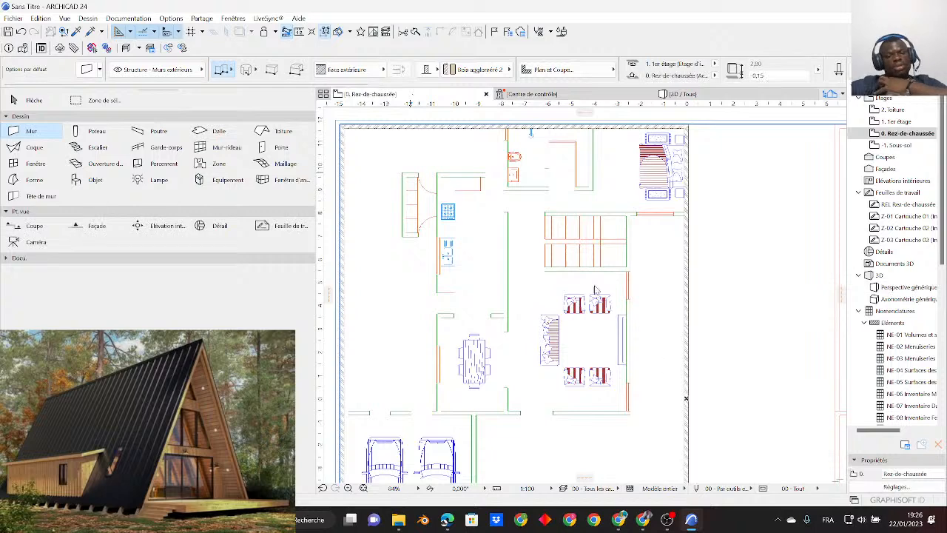
scroll(616, 289, down, 3)
scroll(616, 289, up, 1)
scroll(616, 289, up, 2)
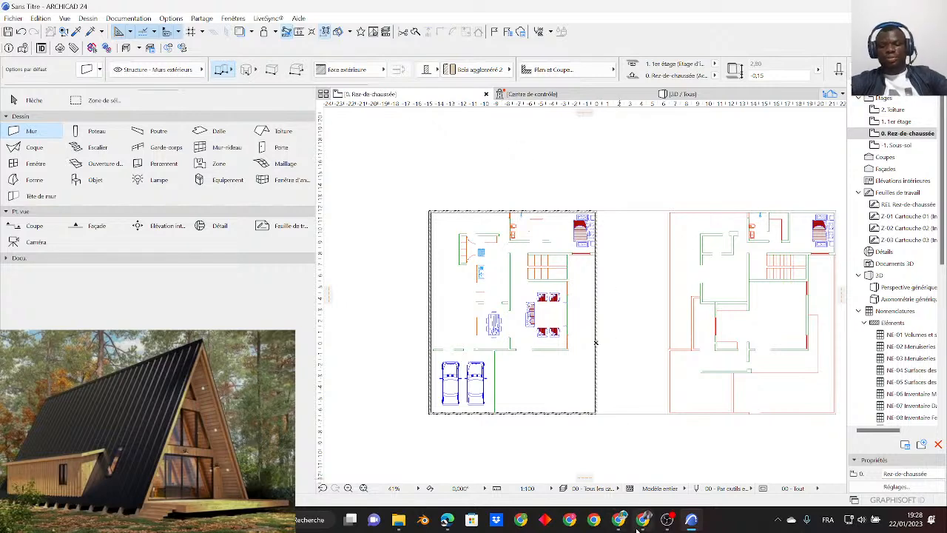
- Check the live stream page in YouTube Studio and return to ArchiCAD
click(623, 522)
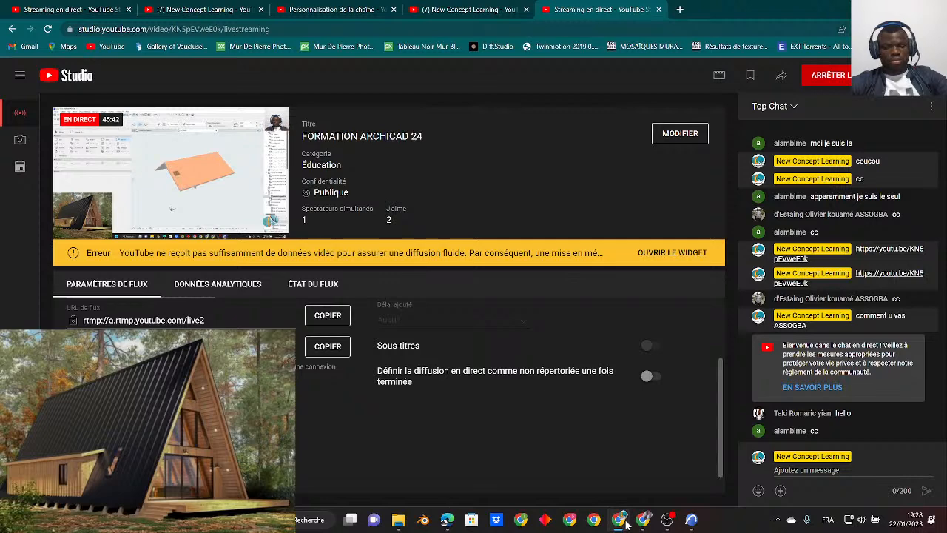
click(623, 521)
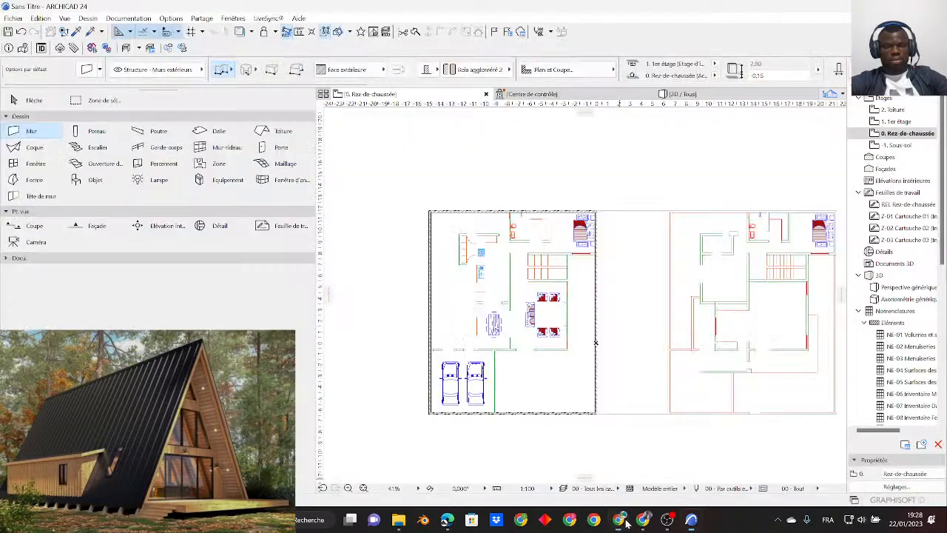
- Delete the imported DWG plan drawing together with the lower perimeter wall from the ground-floor plan
scroll(563, 291, down, 2)
scroll(549, 289, up, 2)
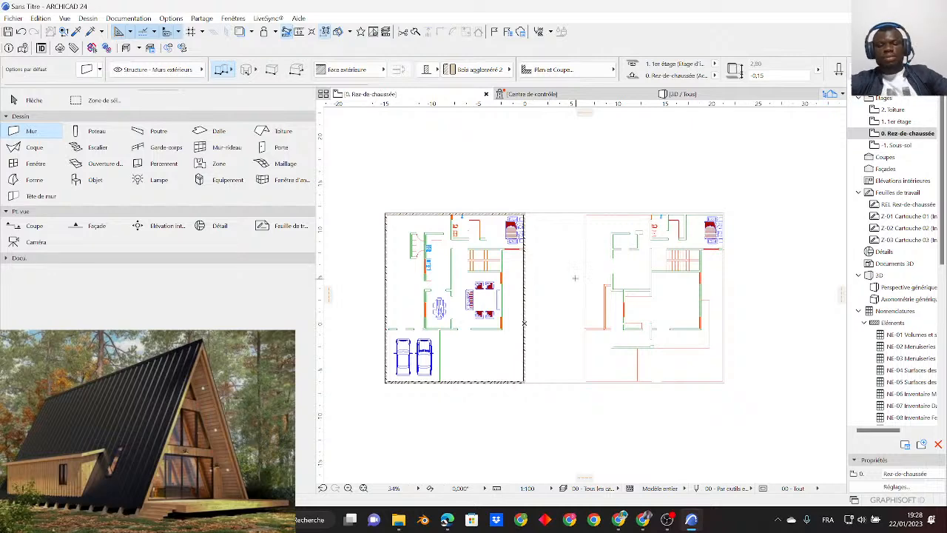
click(25, 104)
click(342, 193)
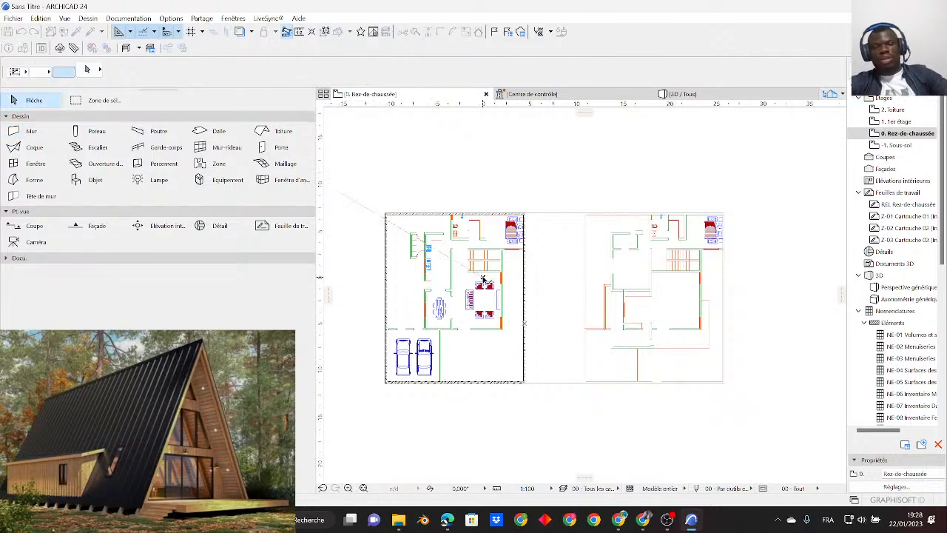
click(524, 439)
key(Delete)
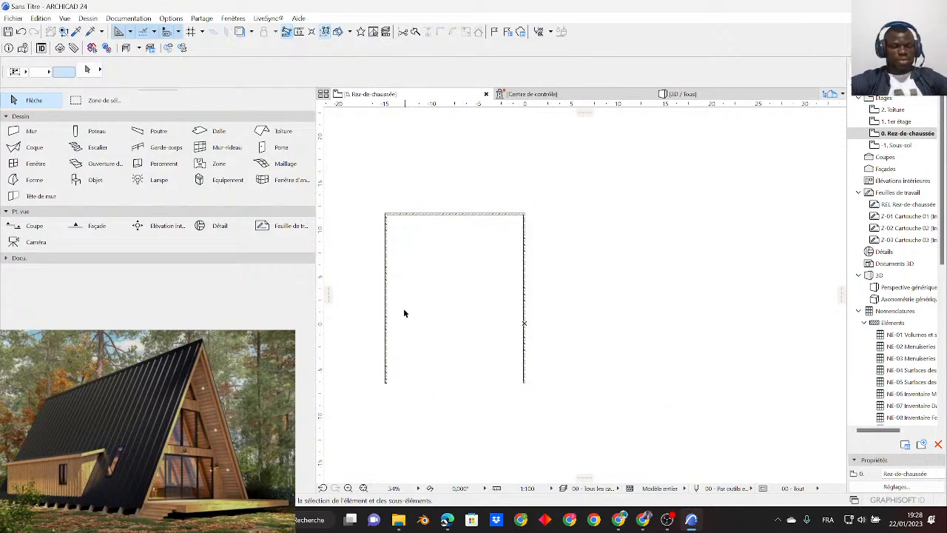
- Delete the three remaining perimeter walls to clear the ground-floor plan
click(560, 418)
click(560, 158)
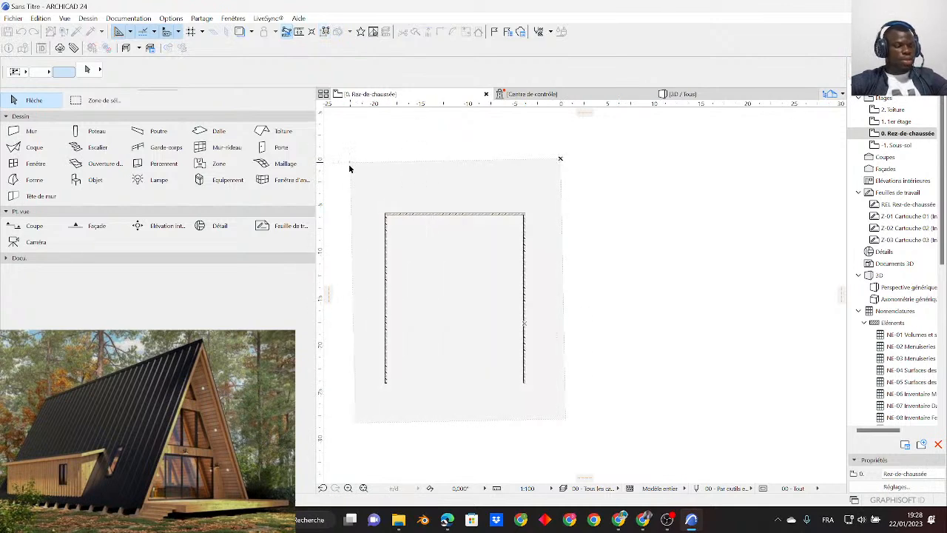
click(342, 169)
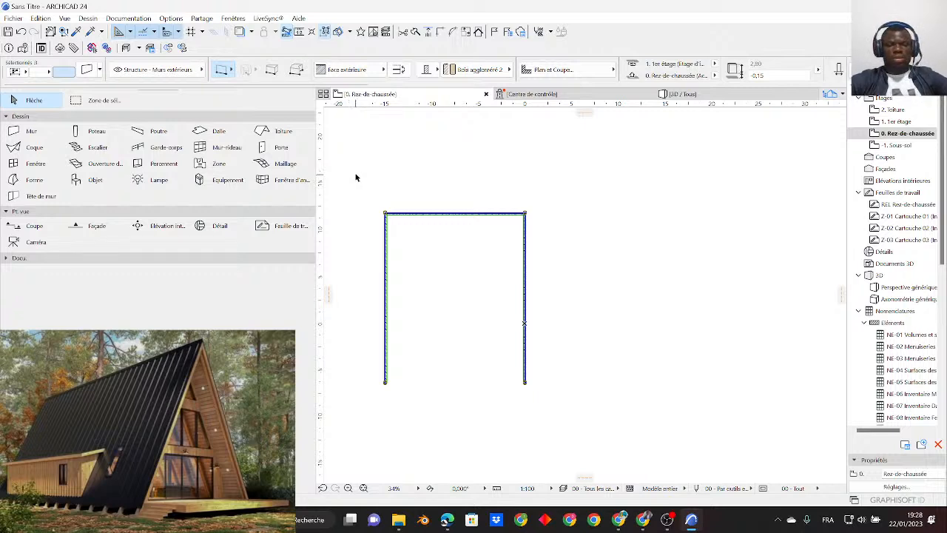
key(Delete)
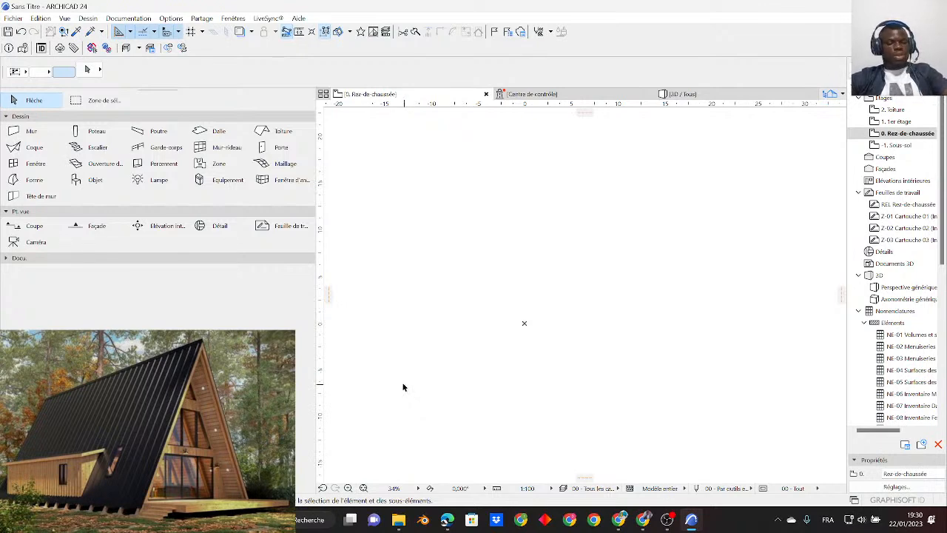
scroll(451, 277, down, 1)
scroll(451, 277, down, 3)
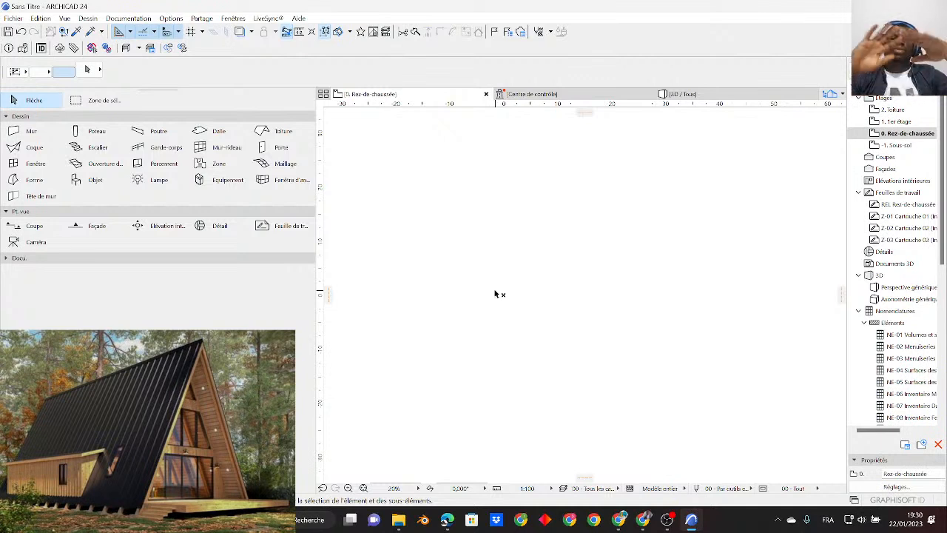
scroll(535, 306, up, 2)
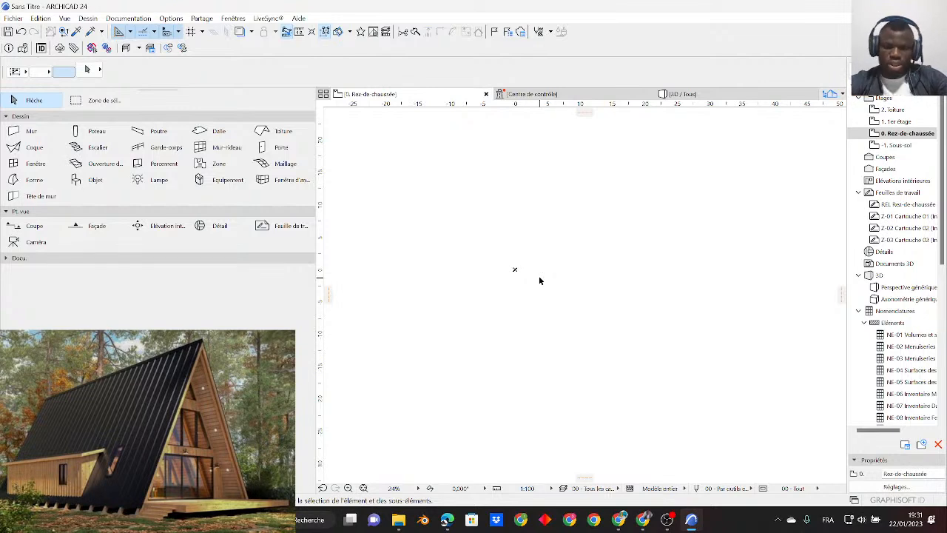
- Switch to OBS Studio, enlarge the house image overlay in the live scene, and return to ArchiCAD after viewing YouTube Studio
click(666, 519)
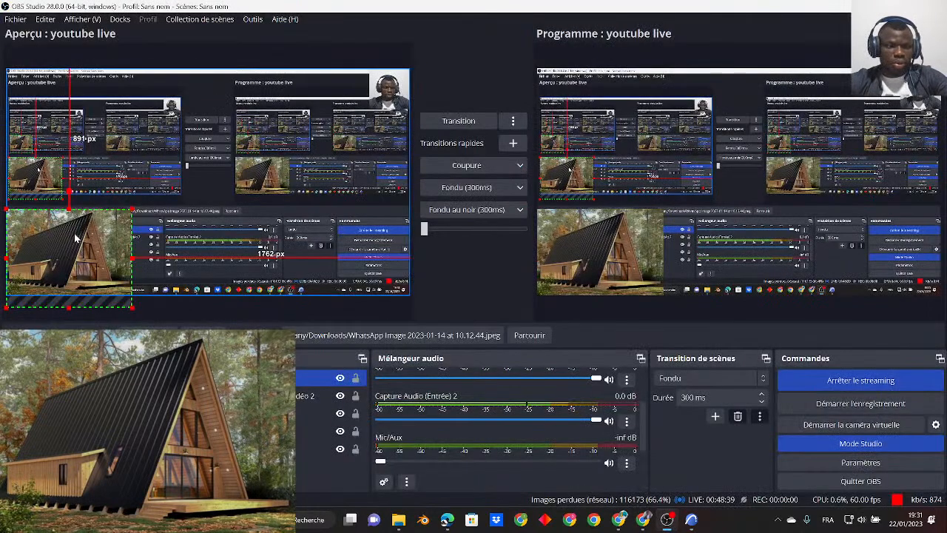
drag(70, 209, 72, 200)
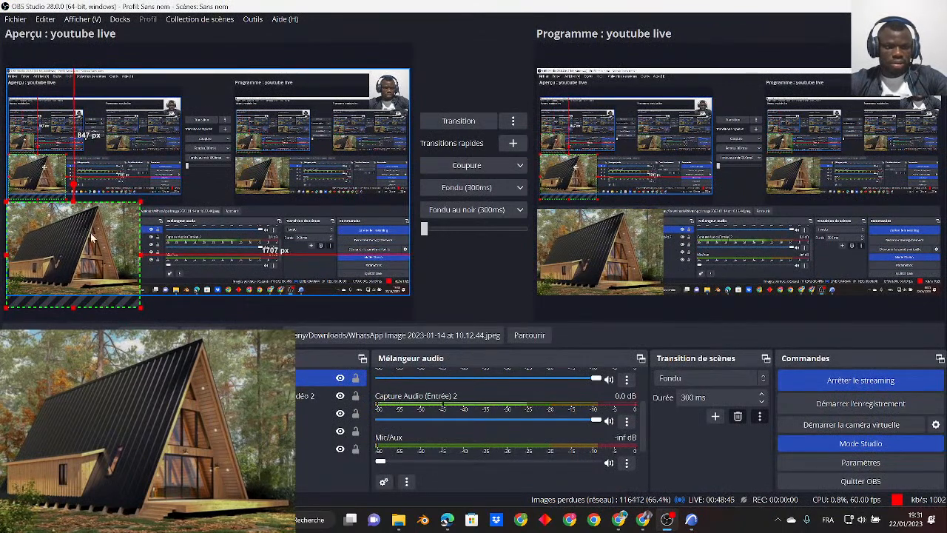
drag(141, 255, 145, 255)
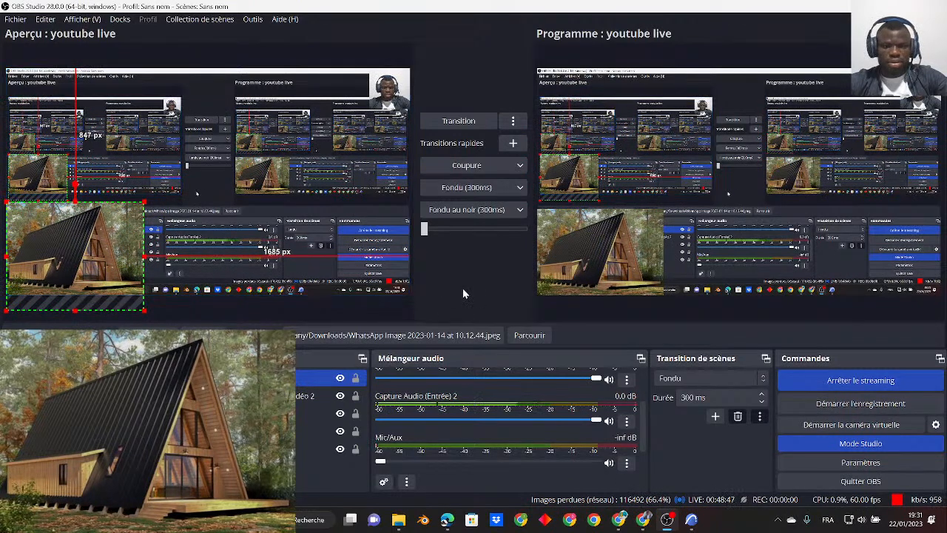
click(462, 122)
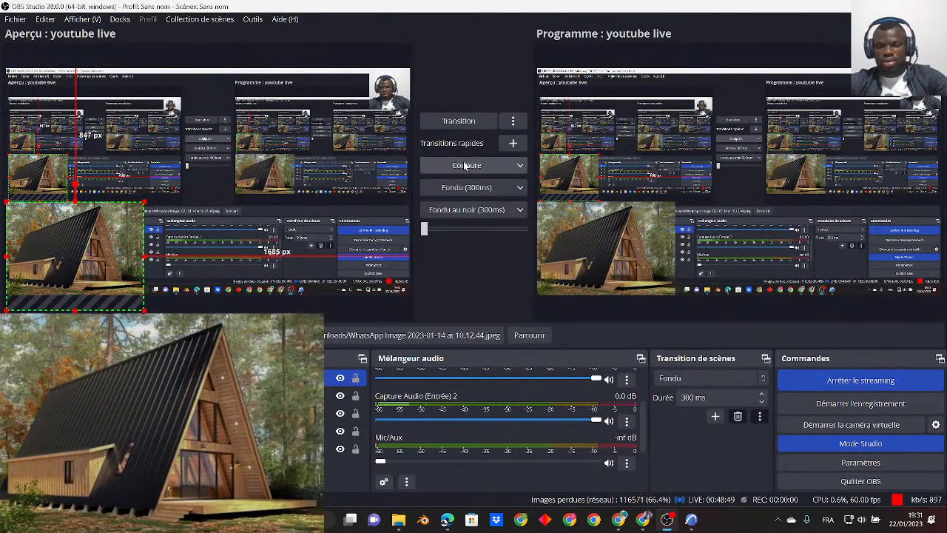
click(618, 526)
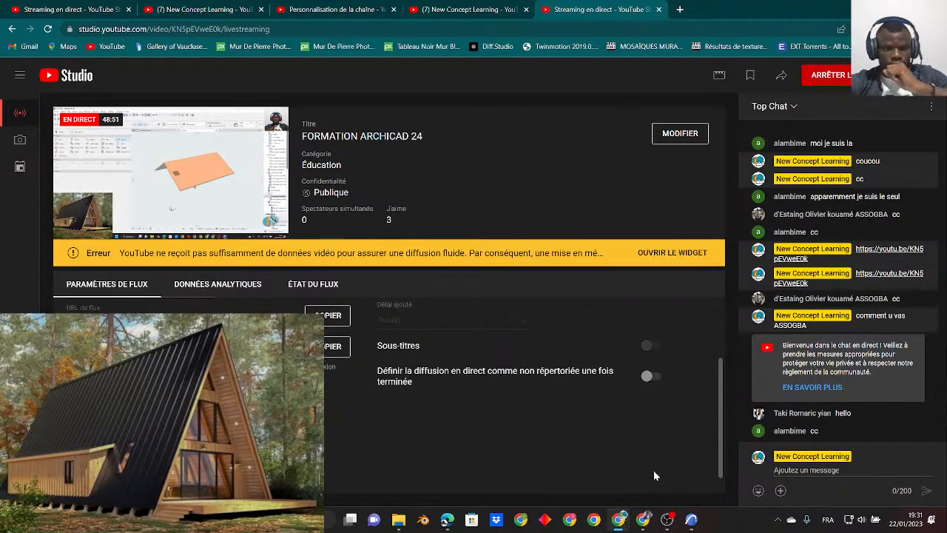
click(698, 526)
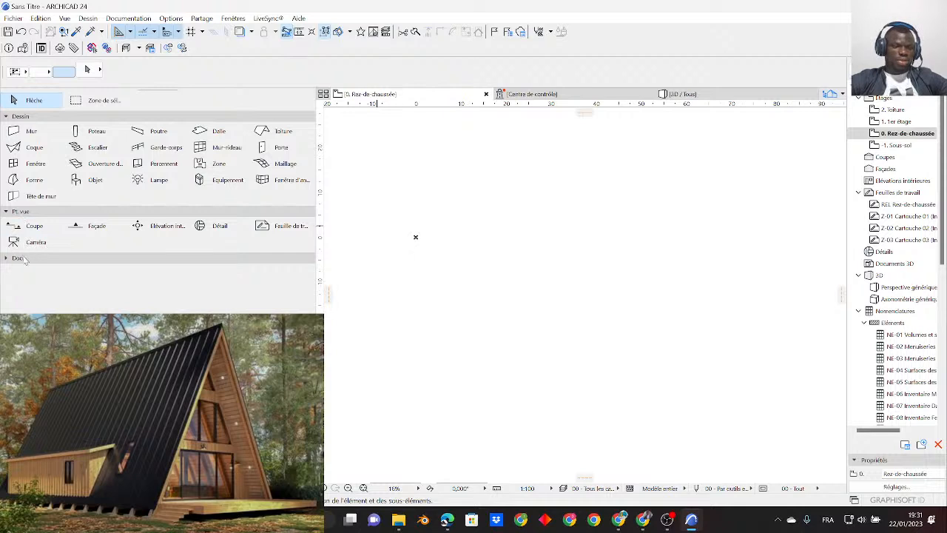
- Collapse the design and viewpoint tool groups and expand the documentation tools
click(23, 118)
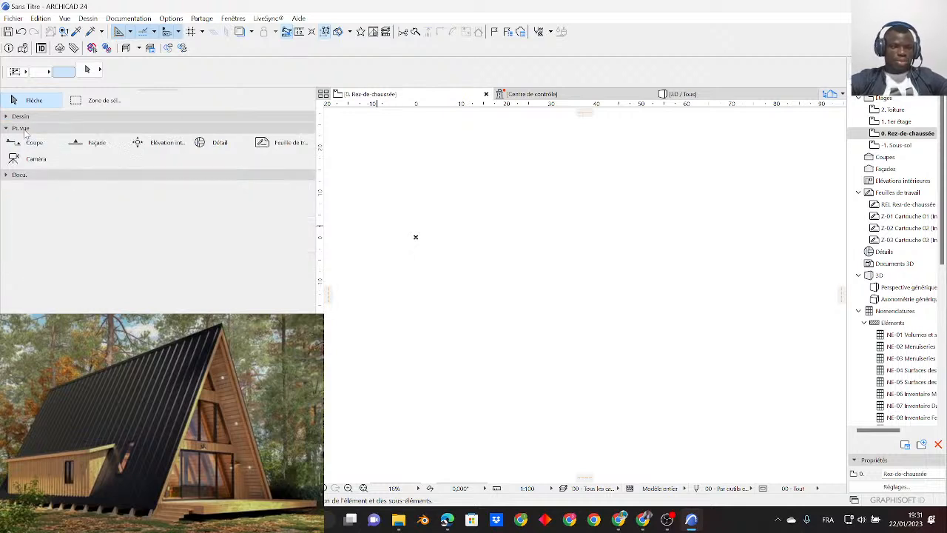
click(24, 128)
click(24, 140)
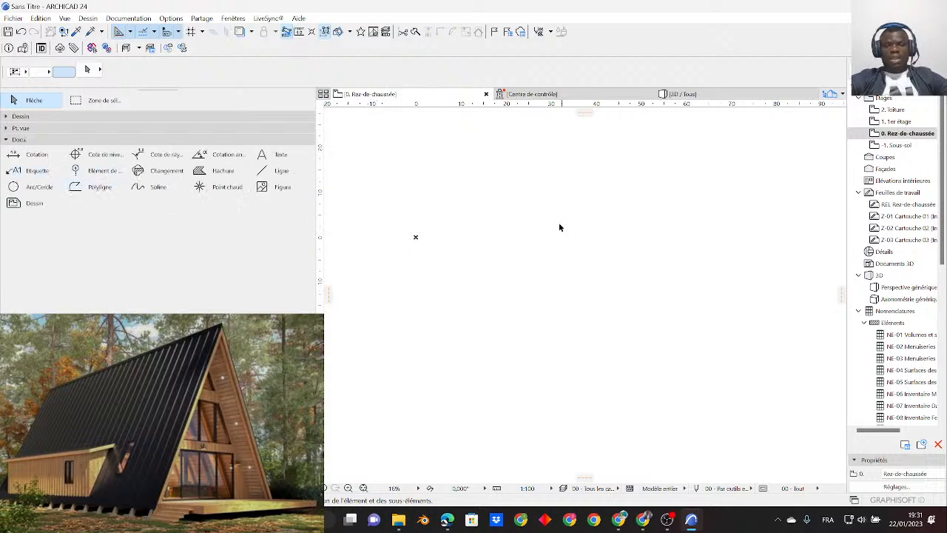
middle_drag(526, 242, 510, 304)
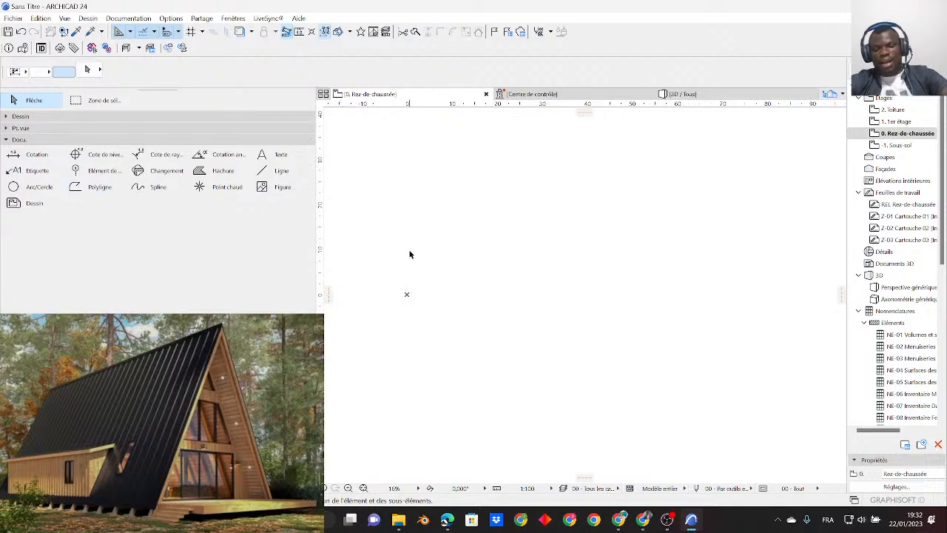
key(l)
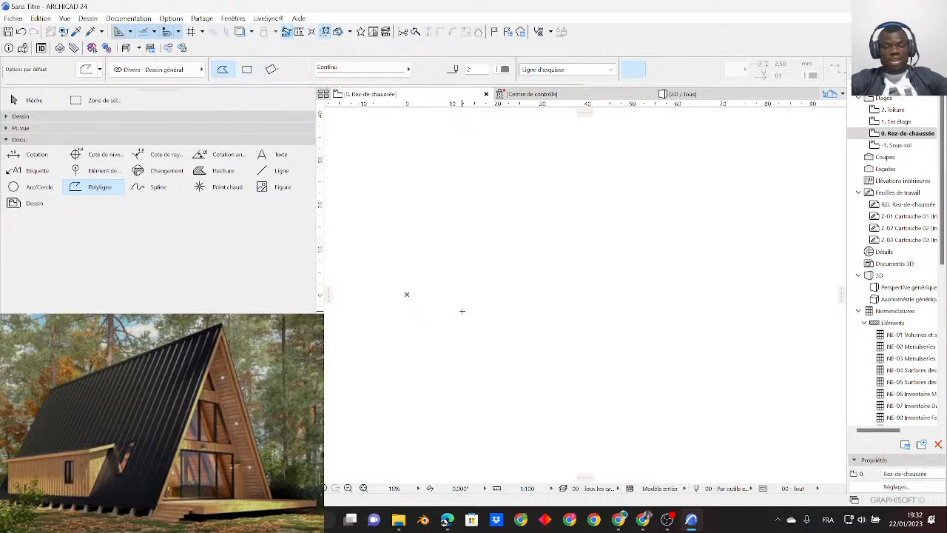
key(g)
key(g)
key(g)
key(g)
key(g)
key(g)
key(g)
key(g)
key(g)
key(g)
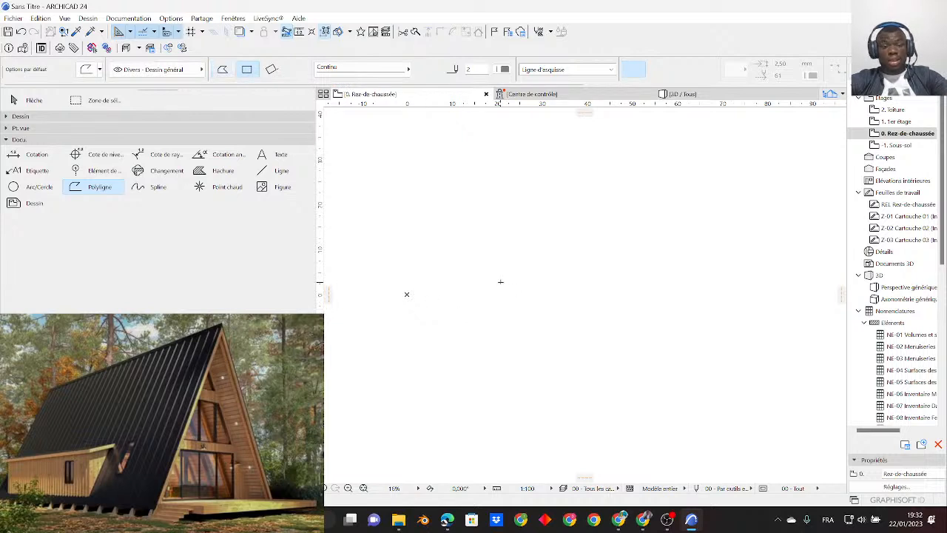
key(g)
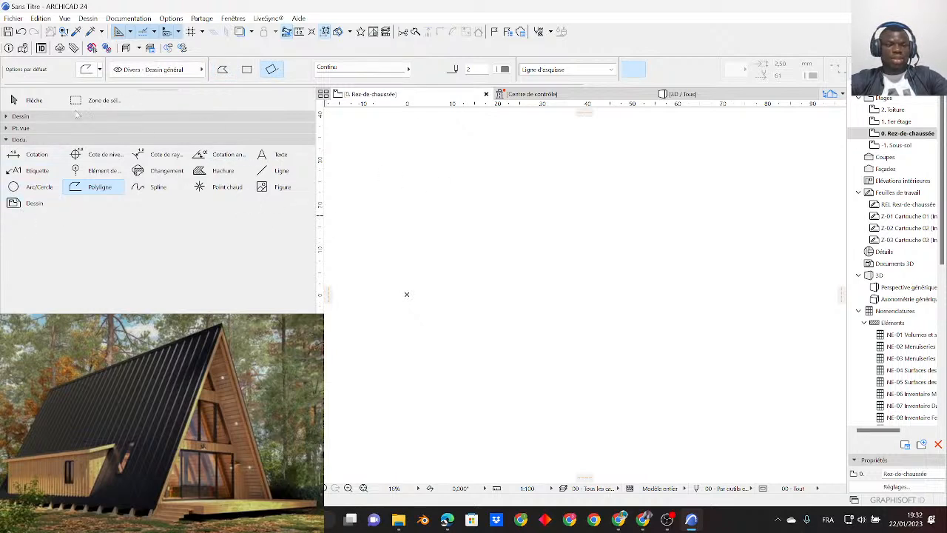
click(15, 100)
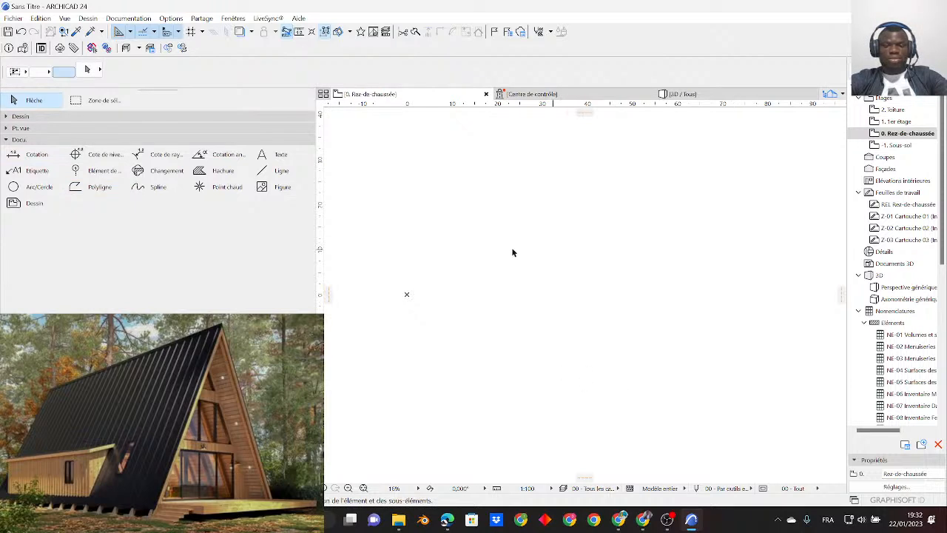
- Draw a 10 by 20 rectangle from the project origin with the Polyline tool's rectangular geometry method
middle_drag(484, 253, 473, 277)
key(w)
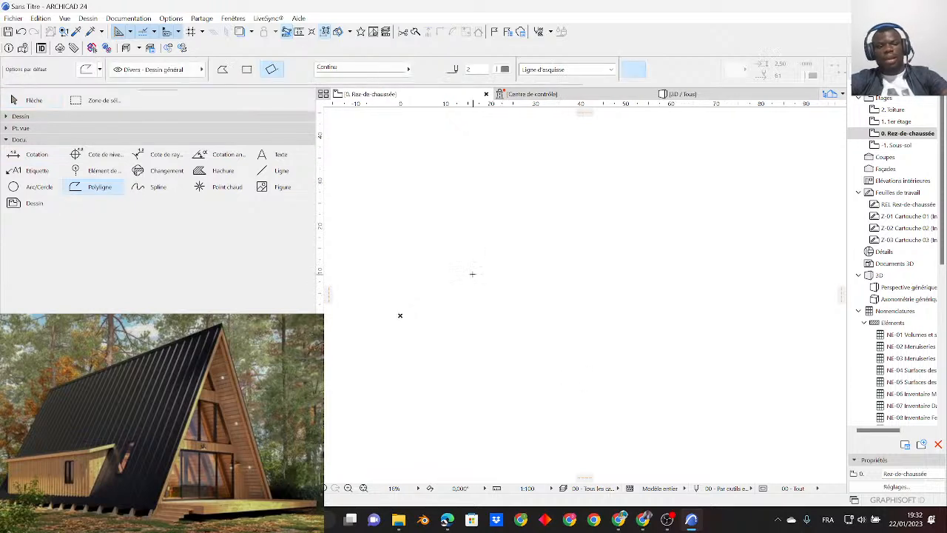
key(g)
key(g)
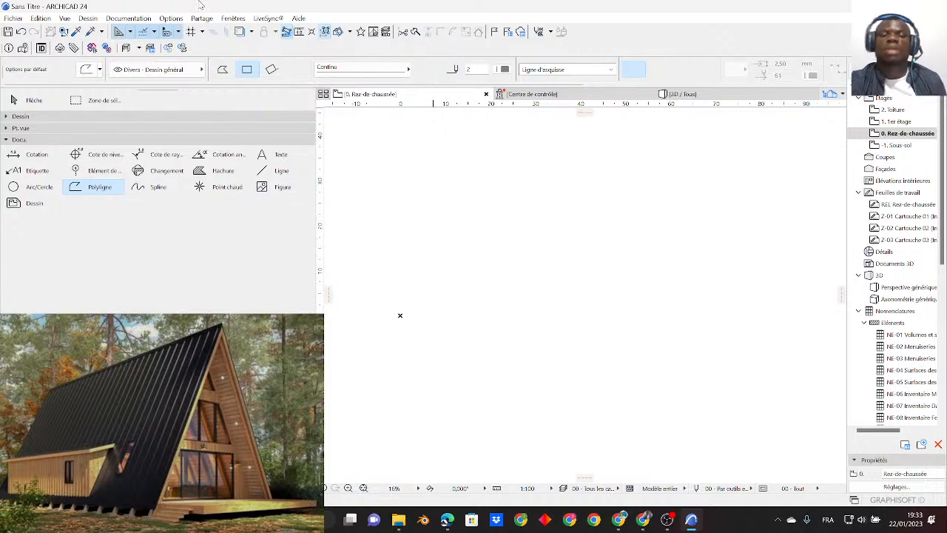
middle_drag(418, 191, 442, 230)
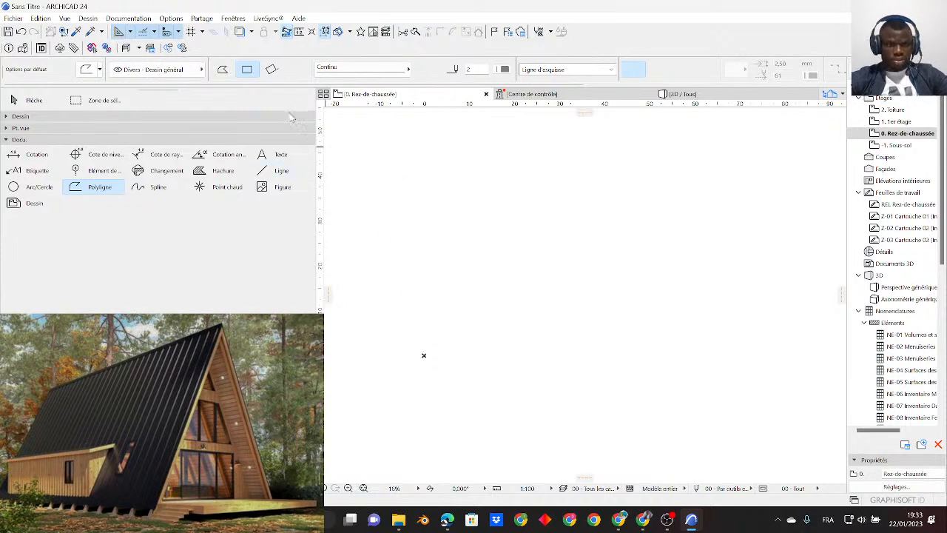
click(424, 355)
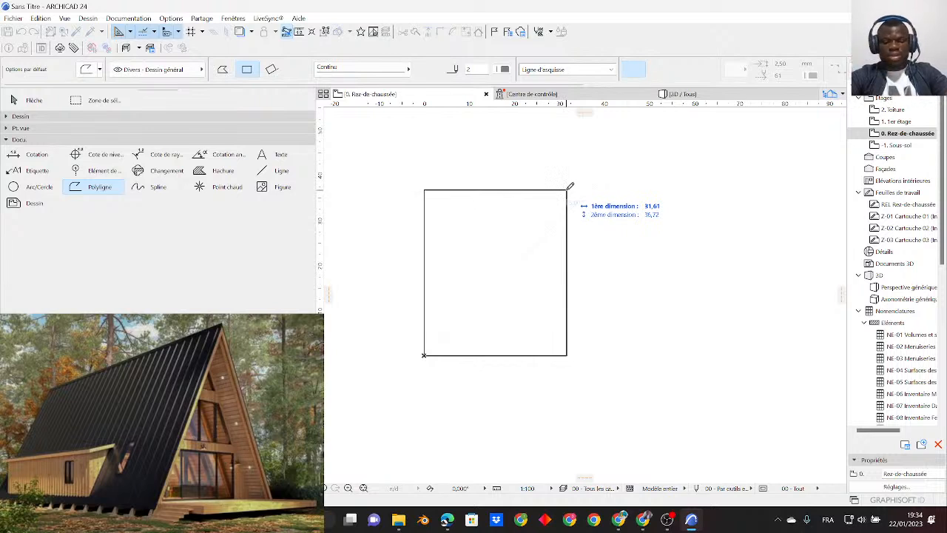
text(10)
key(Tab)
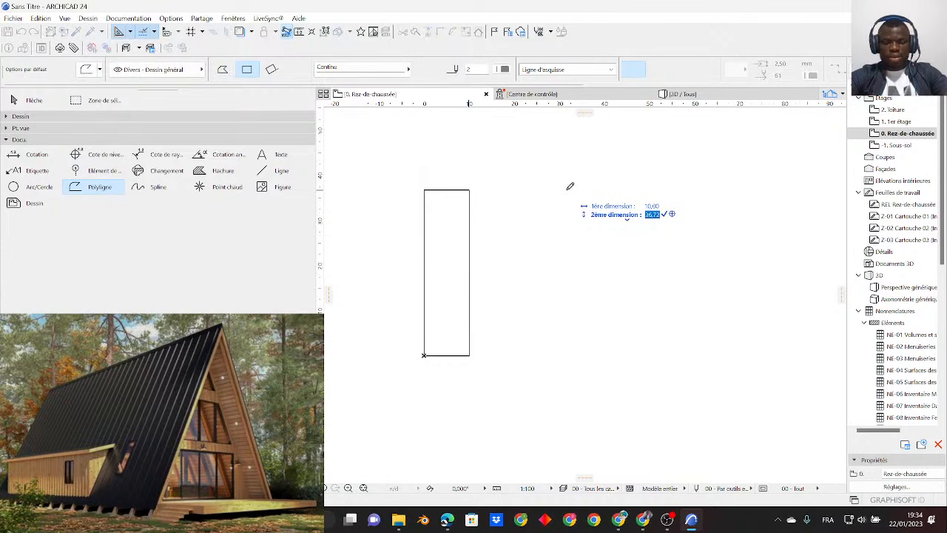
text(20)
key(Return)
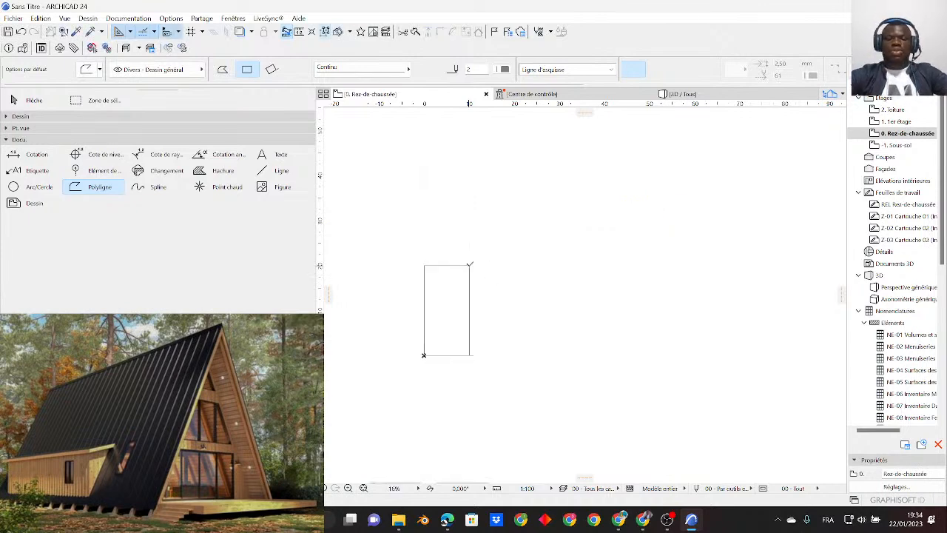
- Draw a horizontal polyline rectangle across the lower edge of the 10 by 20 rectangle
scroll(434, 323, up, 6)
scroll(585, 273, down, 2)
middle_drag(473, 272, 574, 291)
scroll(574, 290, up, 1)
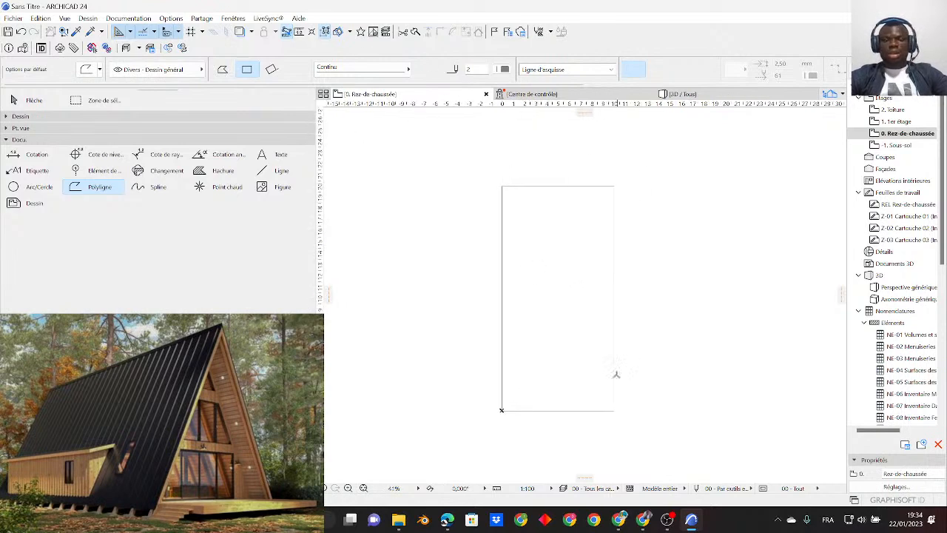
scroll(517, 342, down, 1)
mouse_move(597, 361)
middle_down()
mouse_move(528, 360)
mouse_move(549, 359)
middle_up()
scroll(549, 359, up, 1)
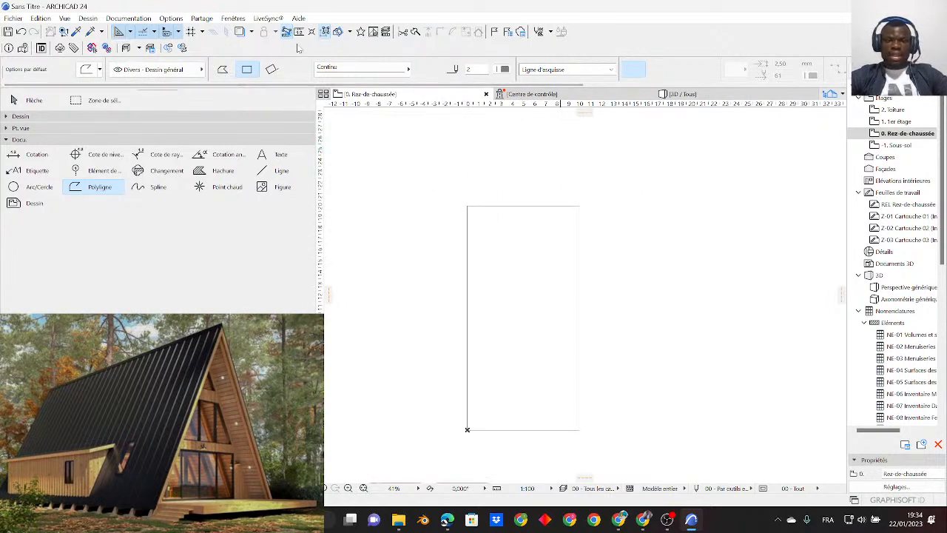
middle_drag(530, 376, 520, 357)
click(449, 384)
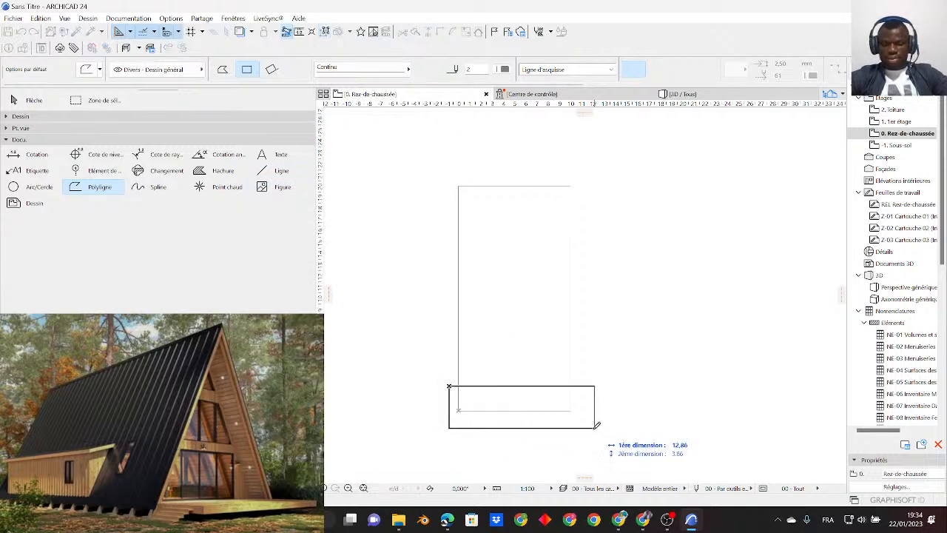
click(586, 430)
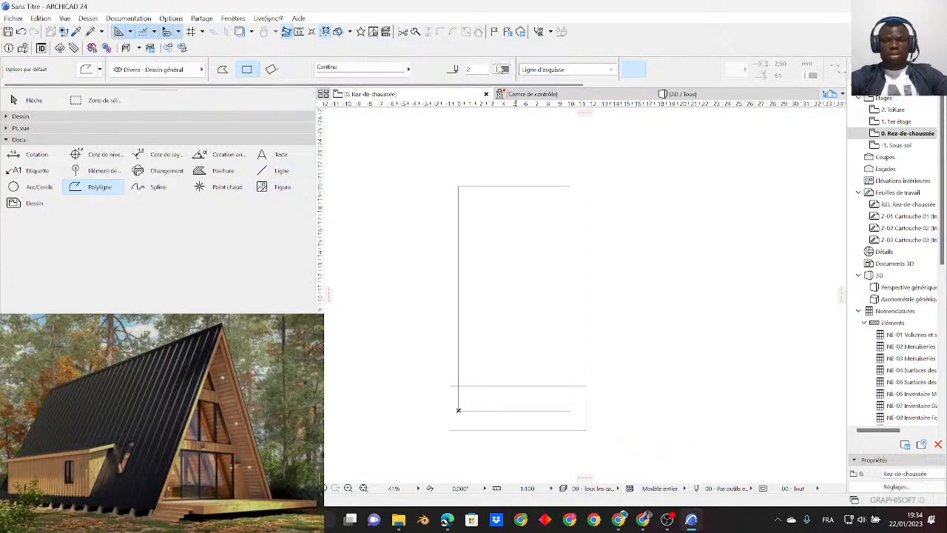
- Set the polyline pen to red pen 141 and undo the last rectangle
click(504, 68)
click(517, 147)
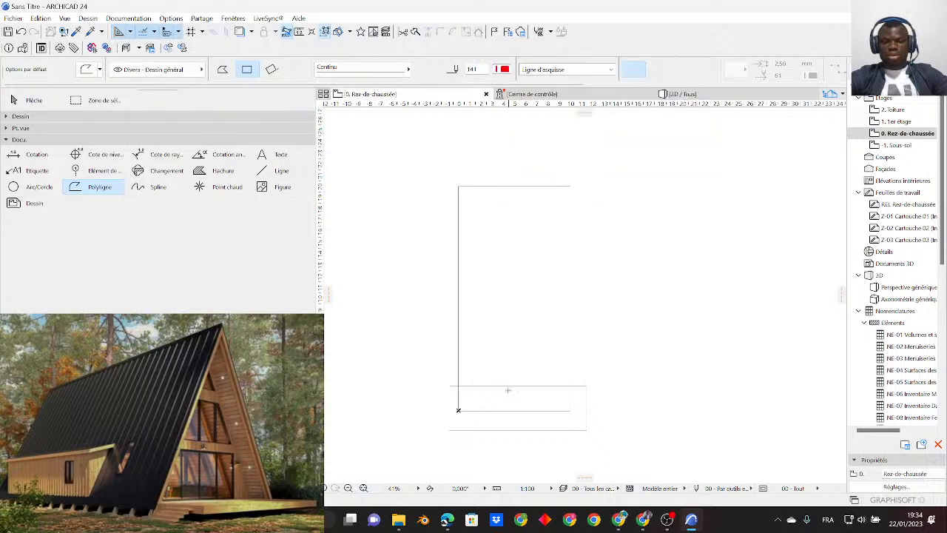
key(ctrl+z)
- Draw two red horizontal rectangles, one across the lower edge and one across the upper edge of the 10 by 20 rectangle
click(426, 380)
click(603, 424)
click(418, 158)
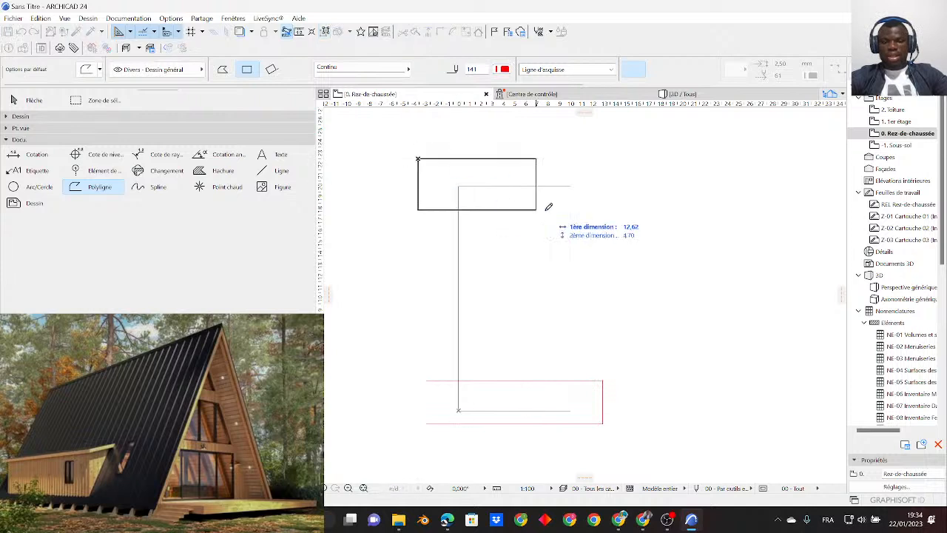
click(608, 214)
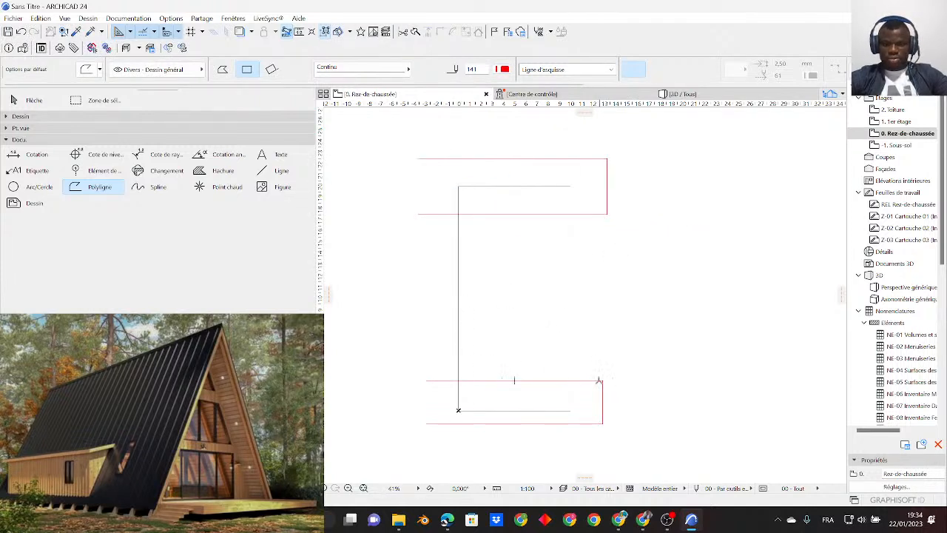
- Draw an orange polyline rectangle with pen 3 directly above the lower red rectangle, starting from its upper corner
click(507, 69)
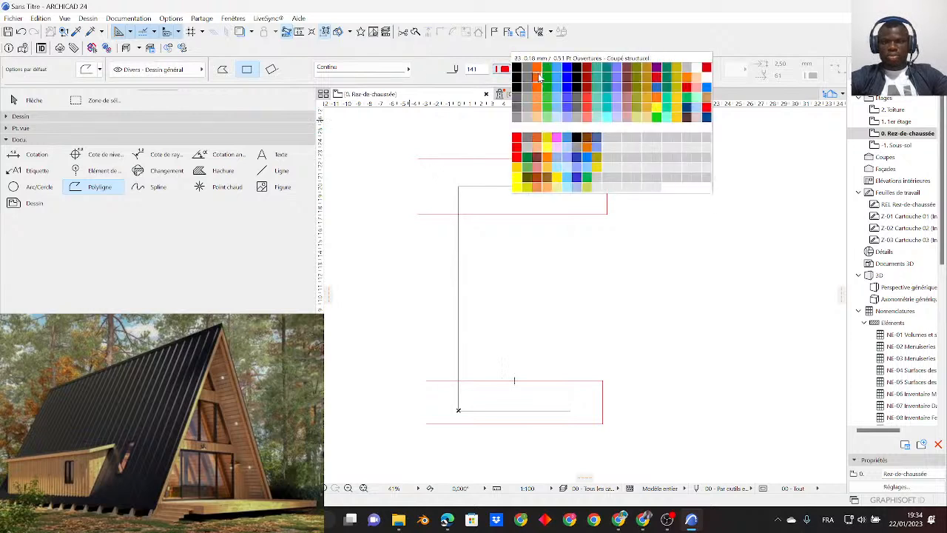
click(537, 68)
click(602, 380)
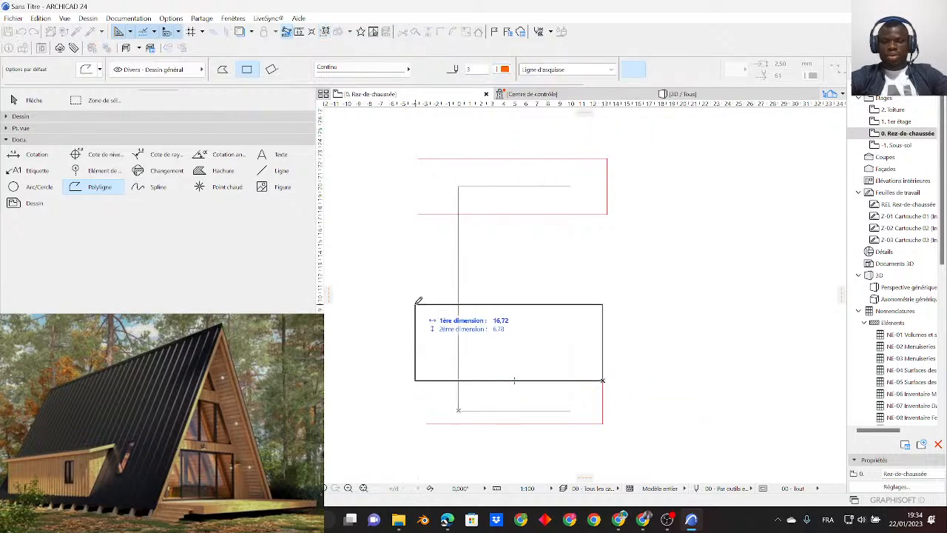
click(423, 296)
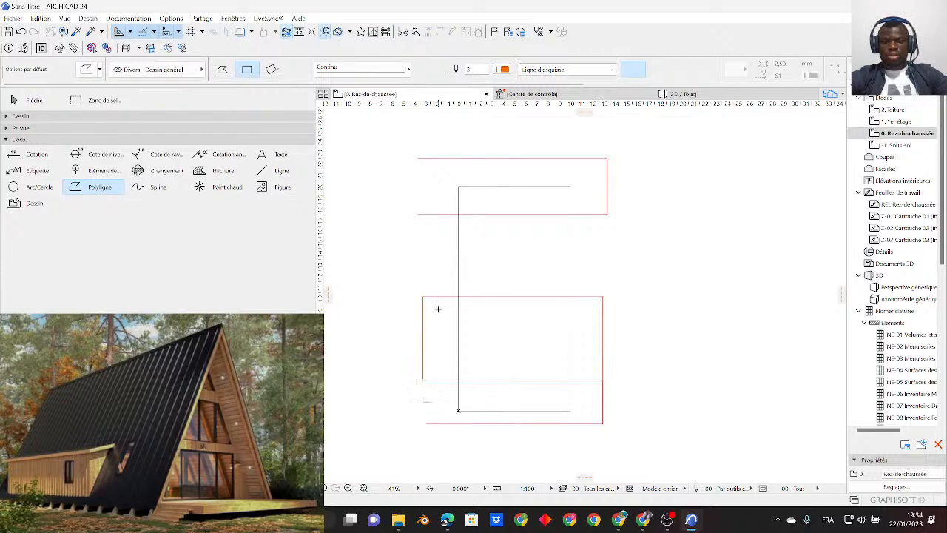
- Draw a green polyline rectangle about 16.2 by 3.2 with pen 4 directly above the orange rectangle
scroll(515, 338, up, 1)
scroll(515, 338, up, 1)
mouse_move(493, 326)
middle_down()
mouse_move(494, 356)
mouse_move(516, 347)
mouse_move(442, 323)
middle_up()
scroll(443, 324, down, 1)
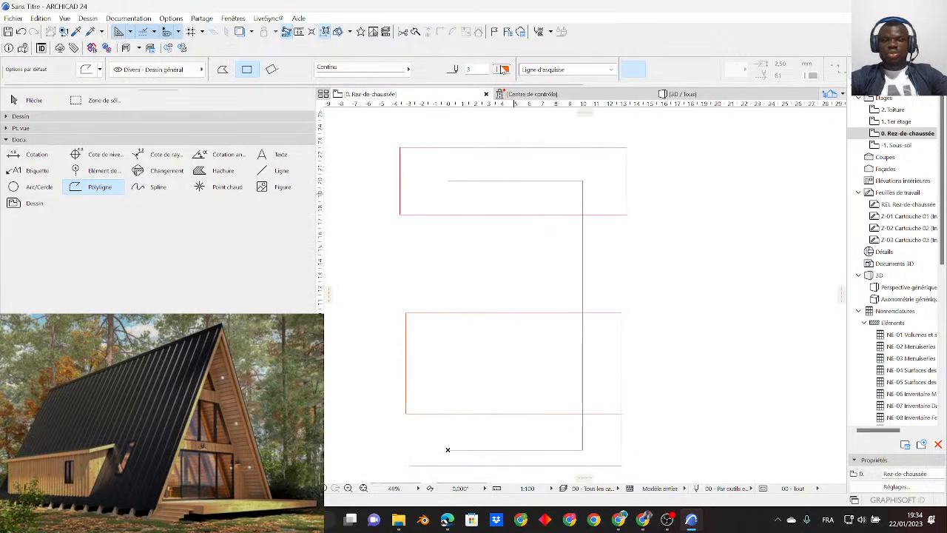
click(503, 69)
click(547, 72)
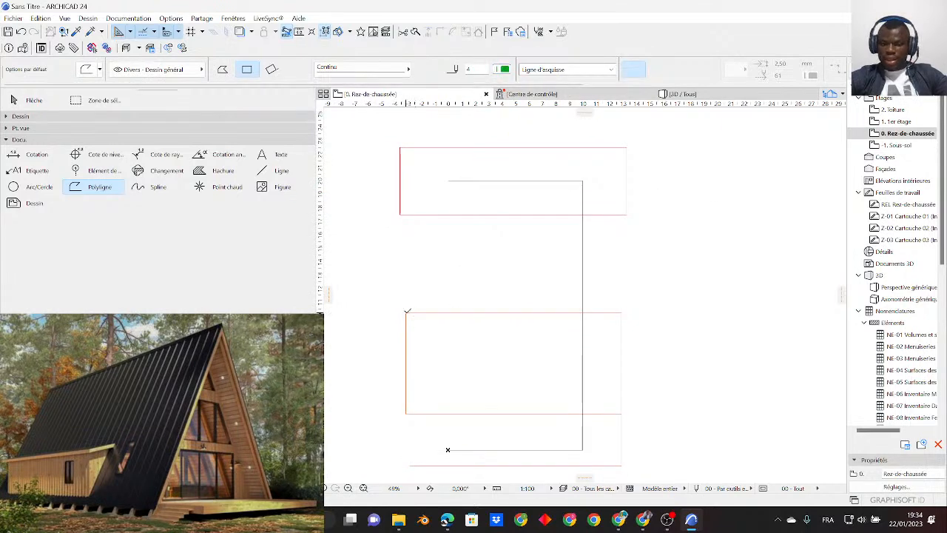
click(406, 312)
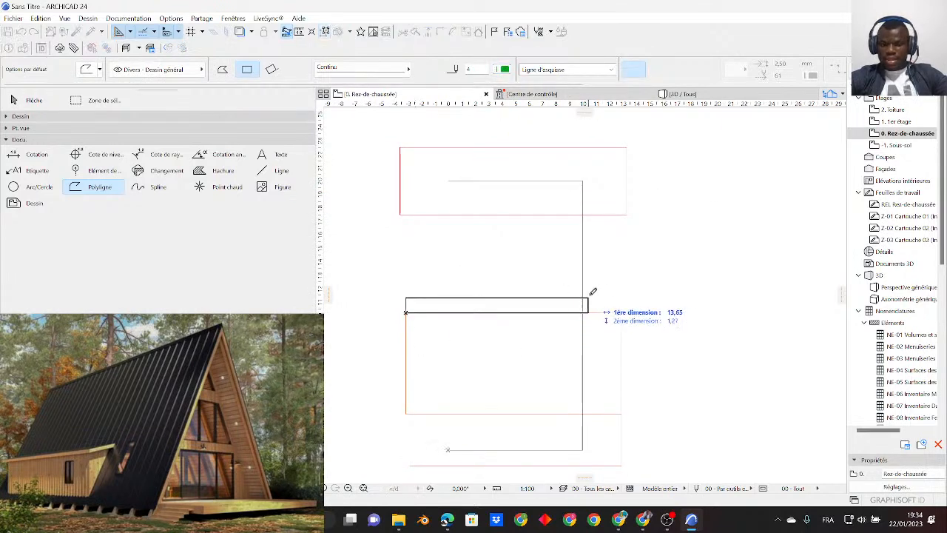
click(623, 268)
- Draw an orange rectangle about 4 high with pen 168 between the green and the upper red rectangles, at their right end
scroll(578, 309, up, 3)
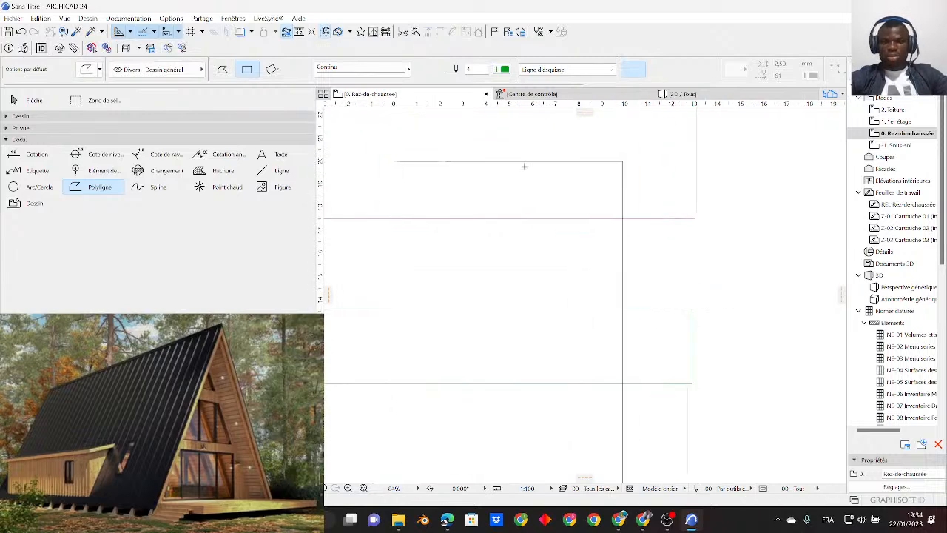
click(503, 69)
click(588, 148)
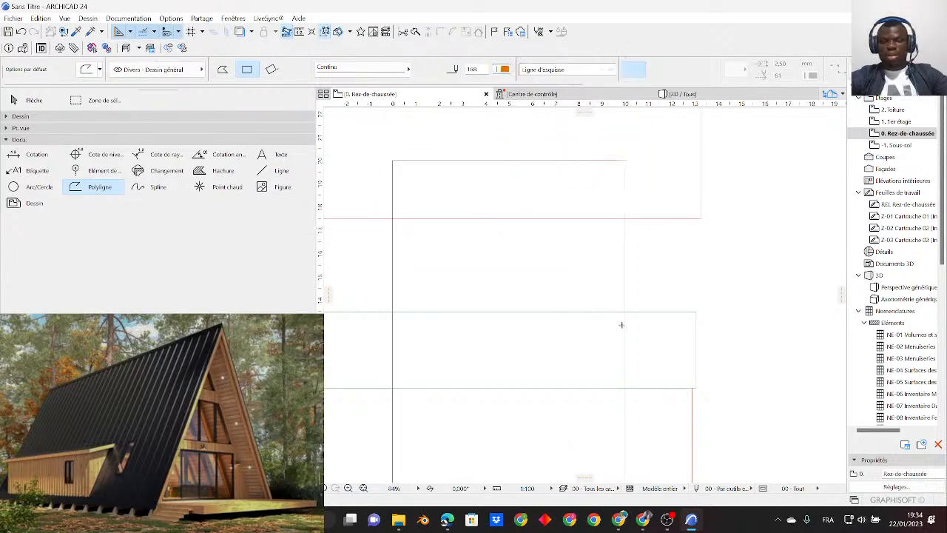
click(696, 310)
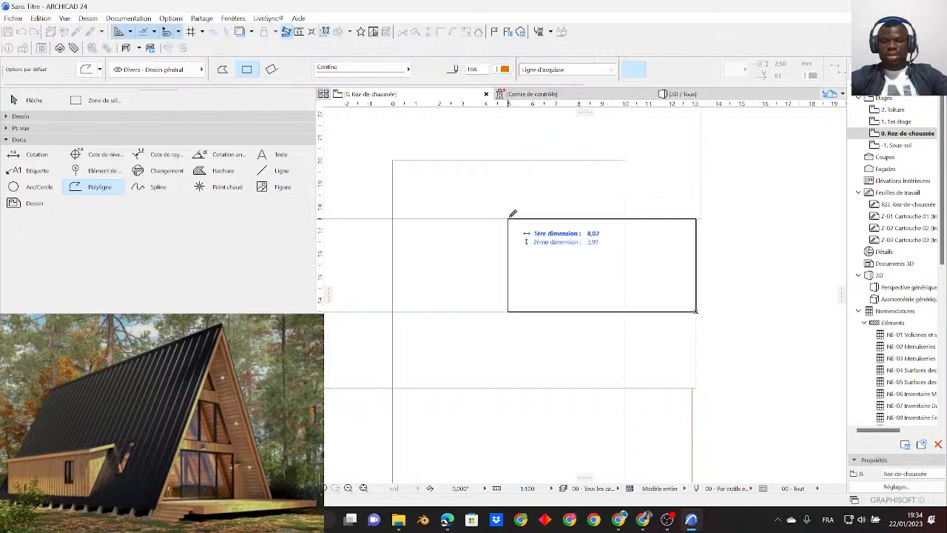
click(497, 218)
- Draw a cyan rectangle about 7.2 by 4 with pen 110 beside the small orange one, and leave the Polyline tool
scroll(546, 206, down, 2)
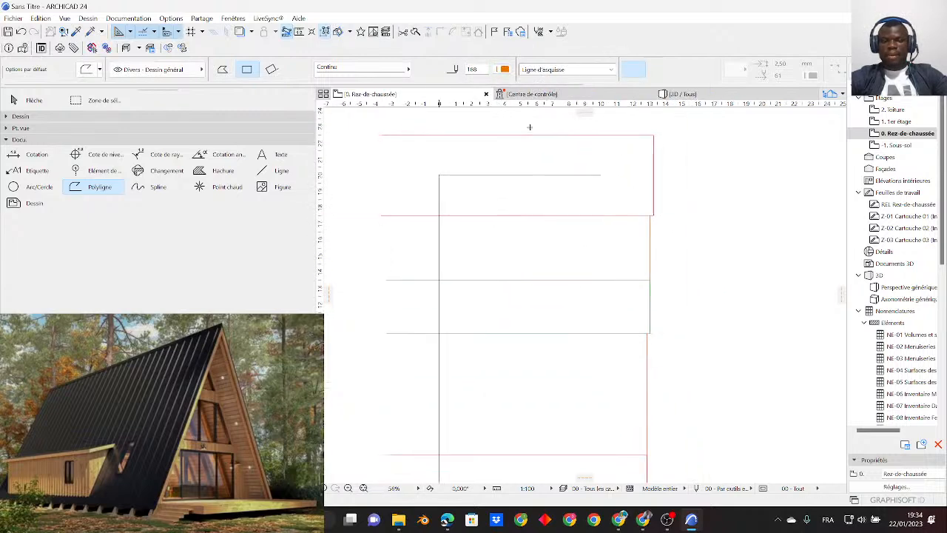
click(503, 69)
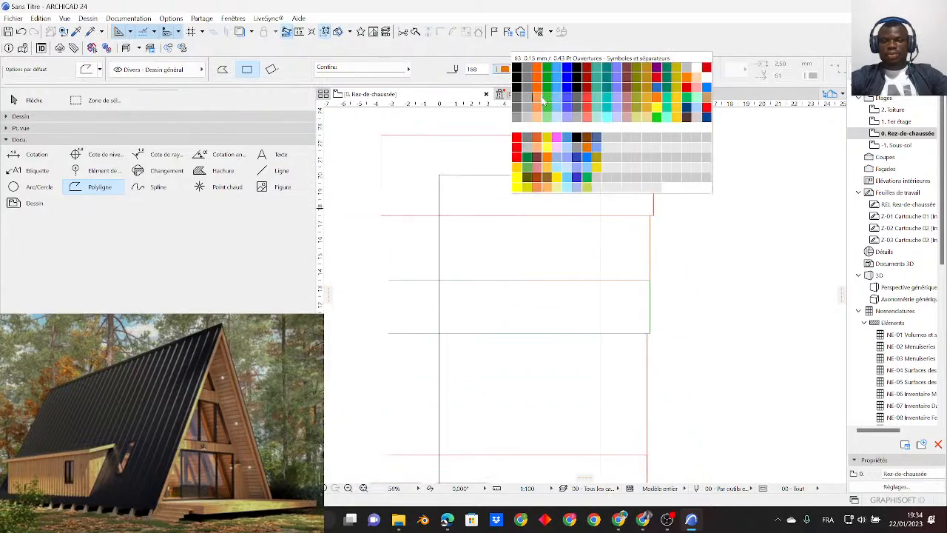
click(608, 117)
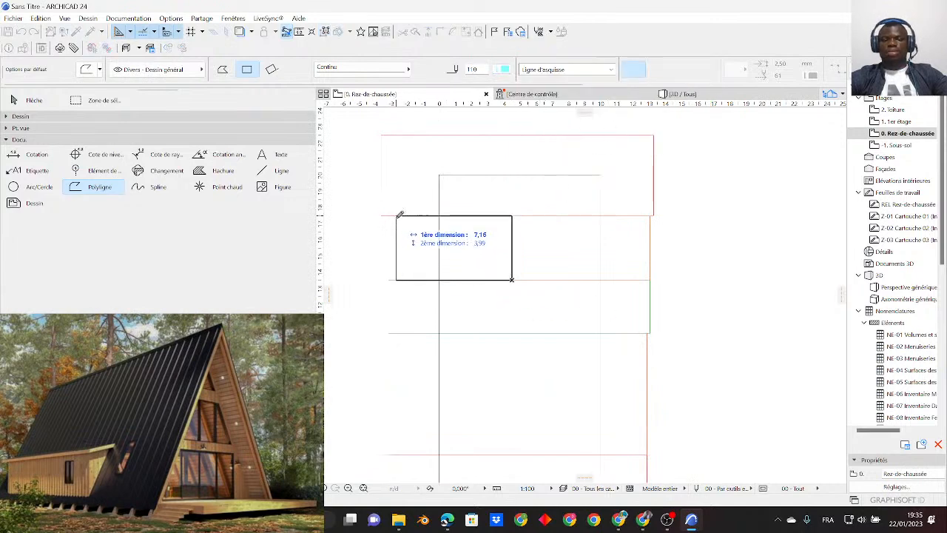
scroll(497, 283, down, 2)
scroll(497, 261, up, 2)
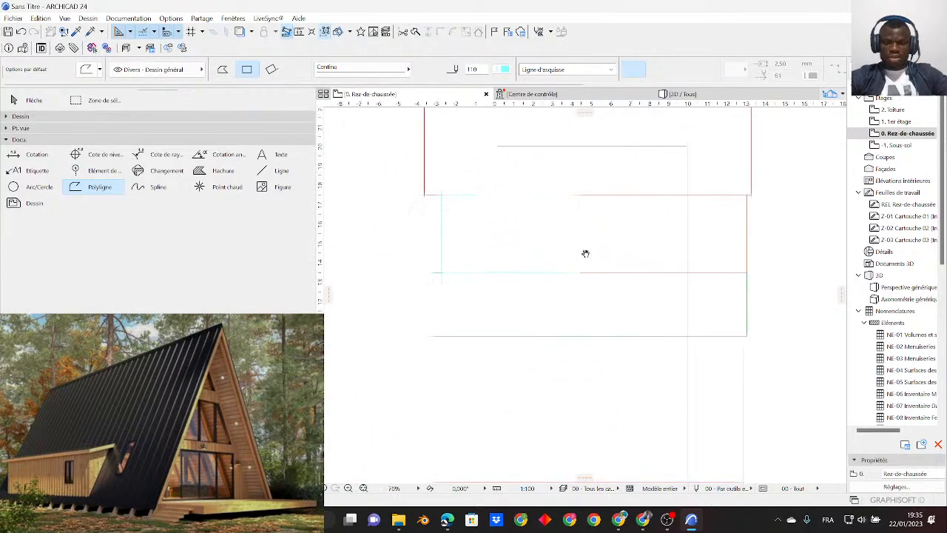
key(Escape)
- Try green pen 44 and red pen 35 on the small cyan rectangle
click(460, 220)
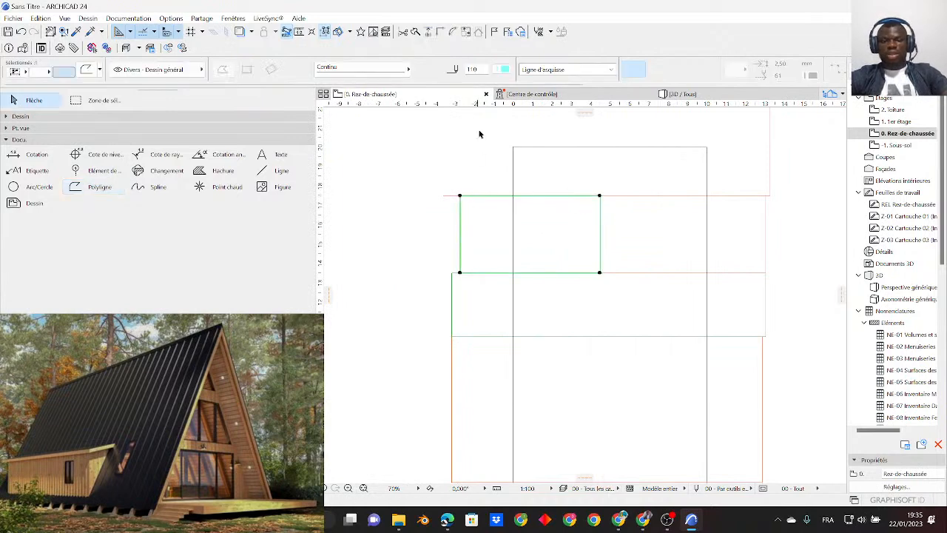
click(508, 74)
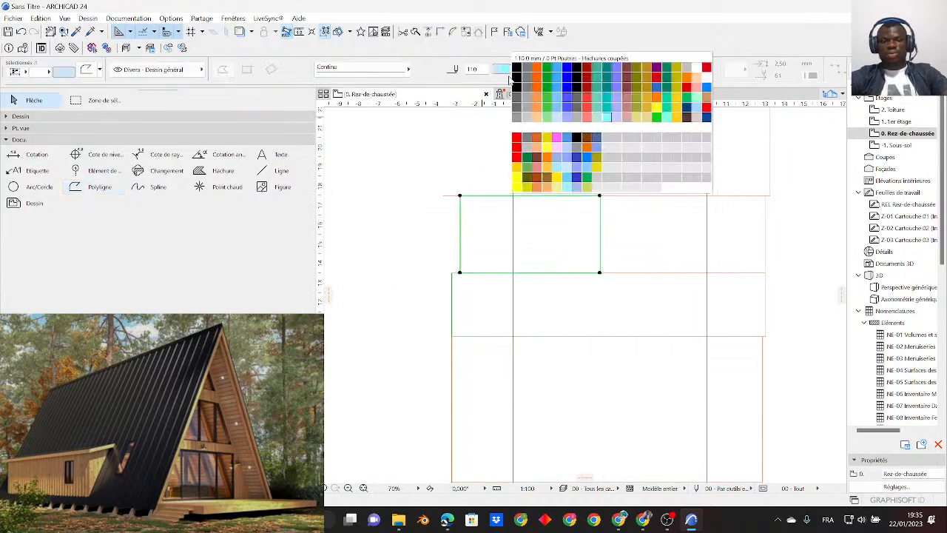
click(551, 97)
key(Escape)
scroll(481, 260, down, 5)
scroll(512, 345, up, 2)
click(466, 205)
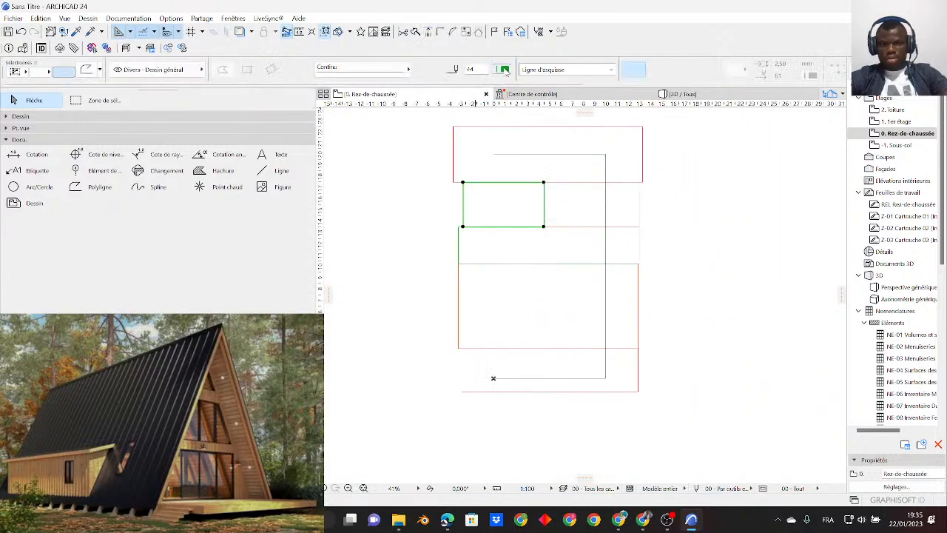
click(505, 71)
click(656, 81)
click(363, 215)
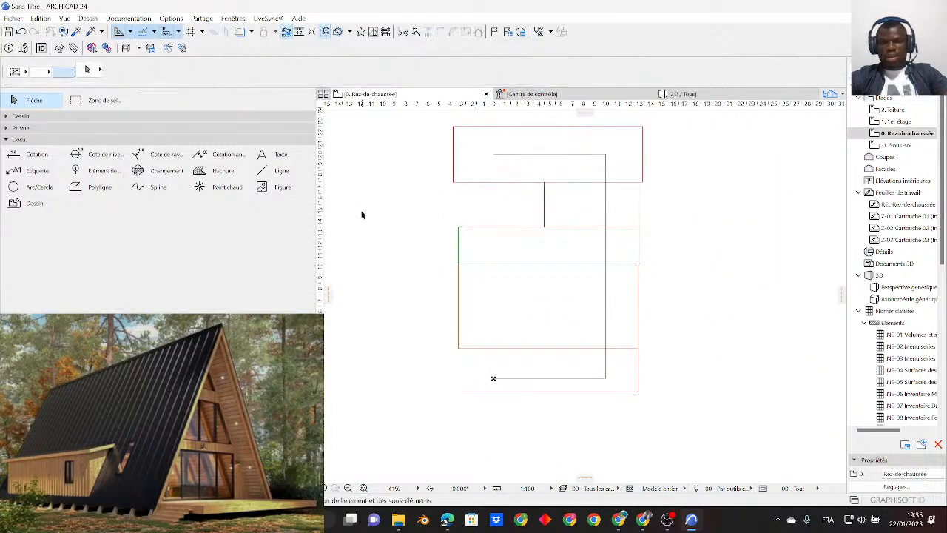
- Change the pen of the small rectangle beside the orange one to yellow pen 221
click(468, 213)
click(501, 69)
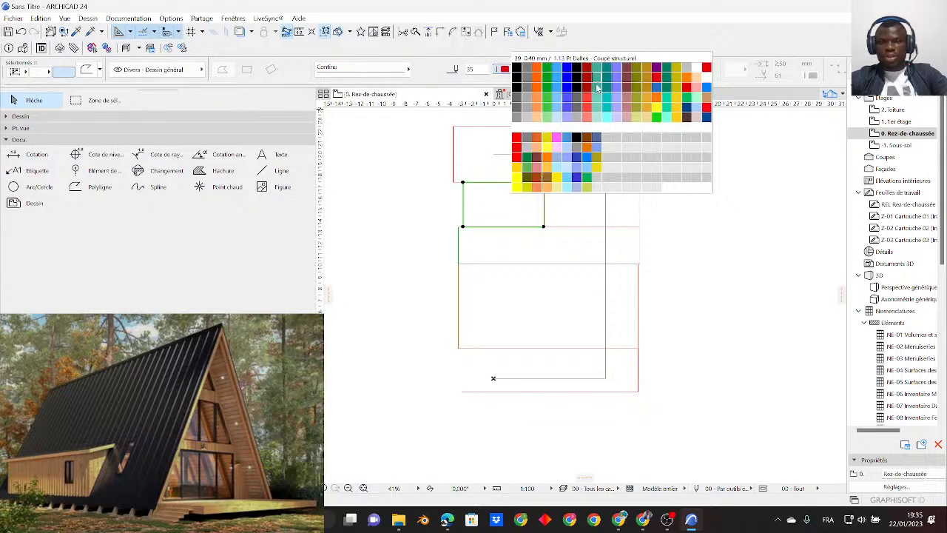
click(527, 186)
click(353, 235)
- Examine how the coloured rectangles divide the 10 by 20 outline into zones, especially the small yellow one
scroll(488, 195, up, 5)
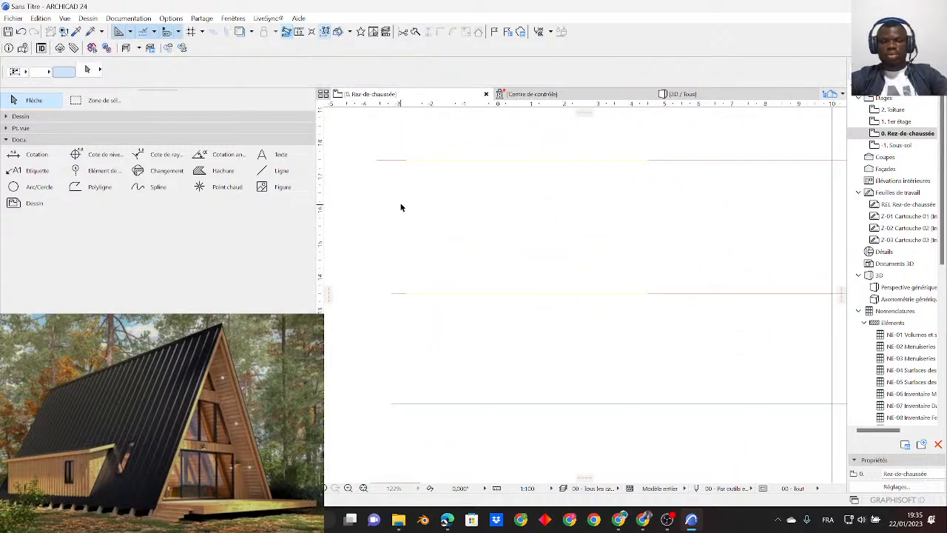
scroll(558, 286, down, 4)
scroll(577, 274, down, 1)
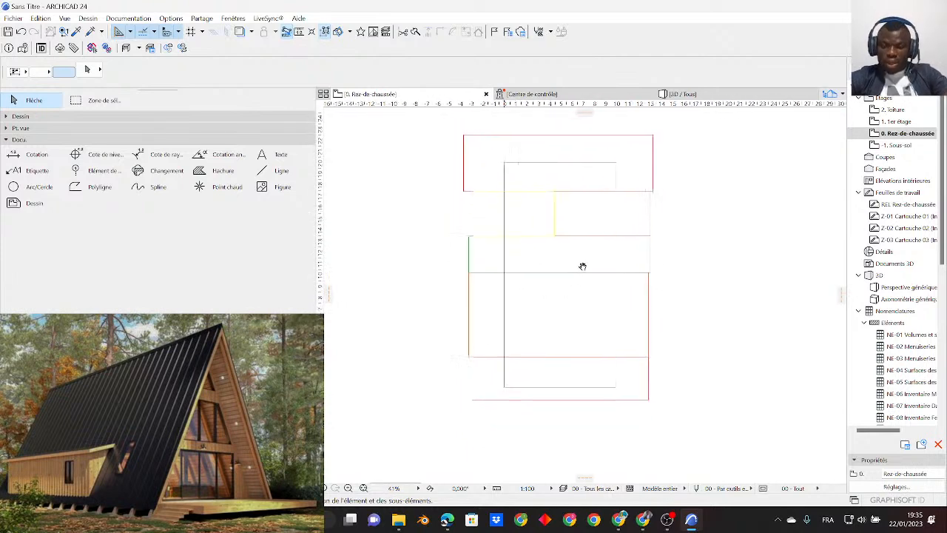
click(557, 206)
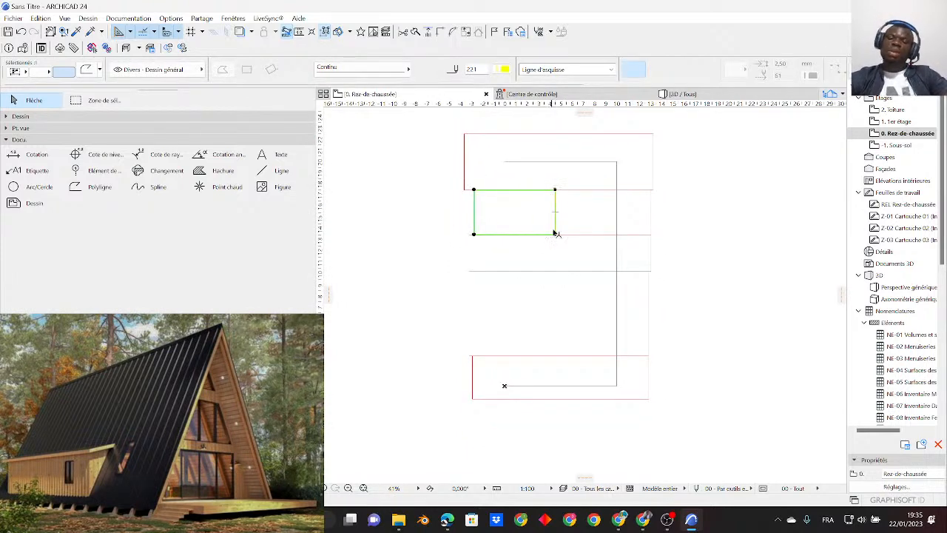
scroll(579, 225, up, 2)
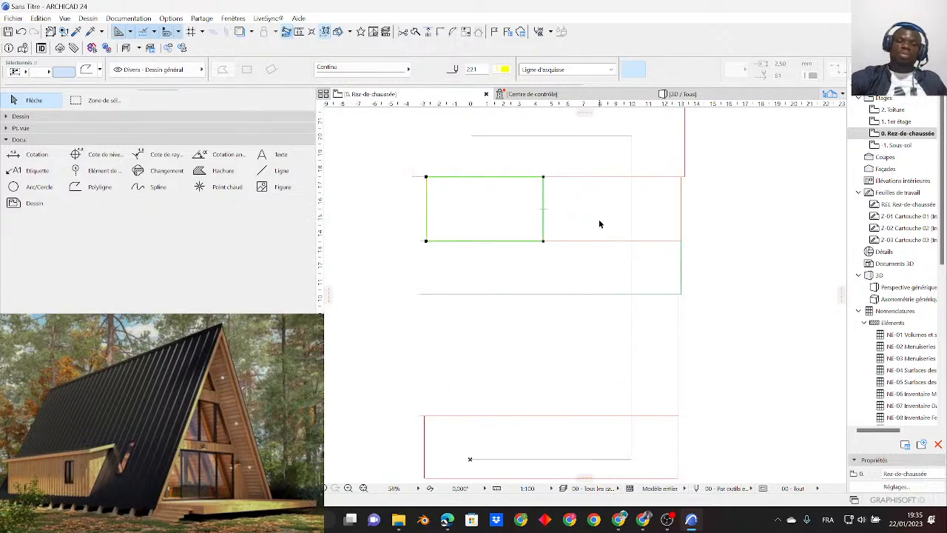
click(578, 220)
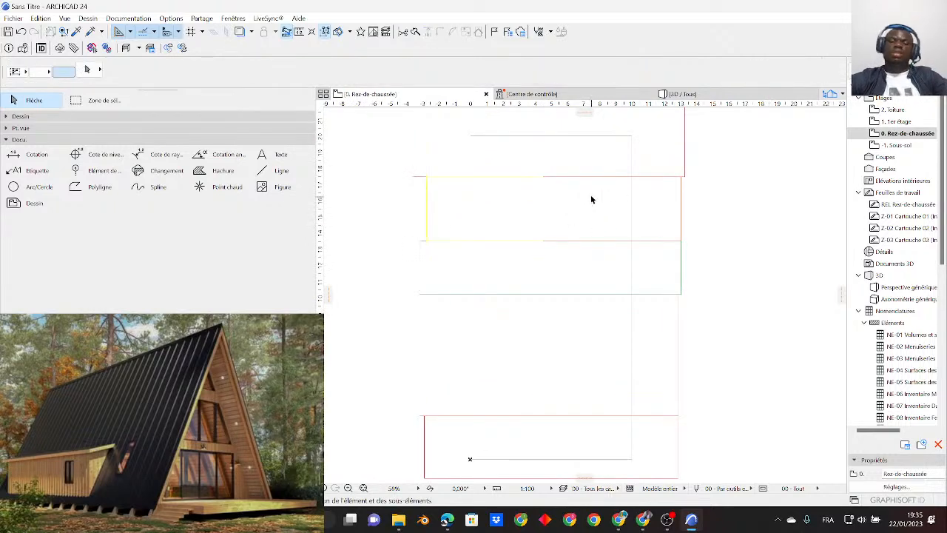
scroll(509, 222, down, 2)
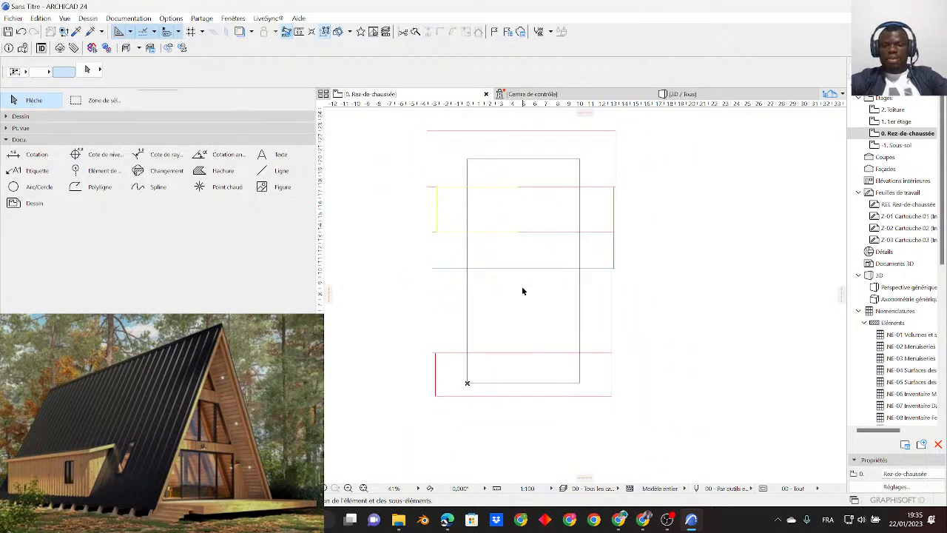
middle_drag(527, 278, 537, 337)
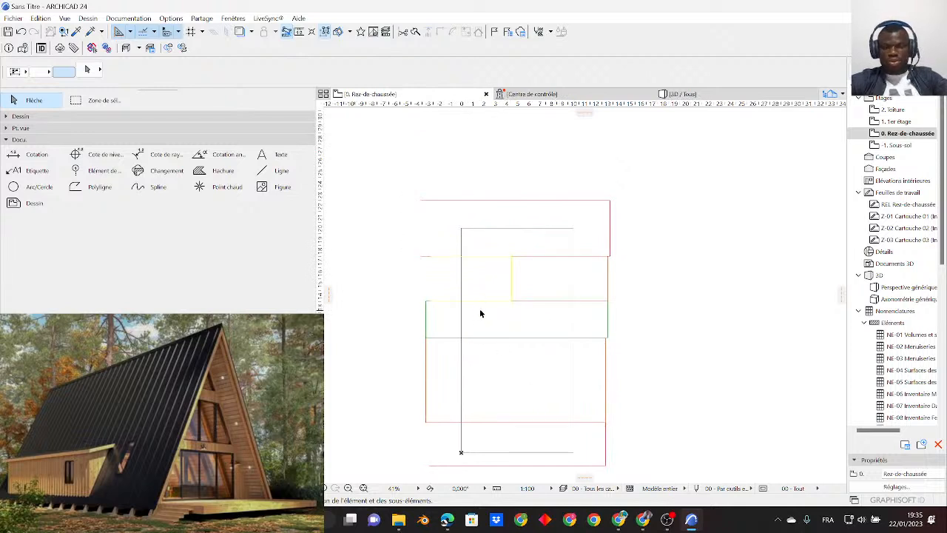
scroll(492, 316, up, 2)
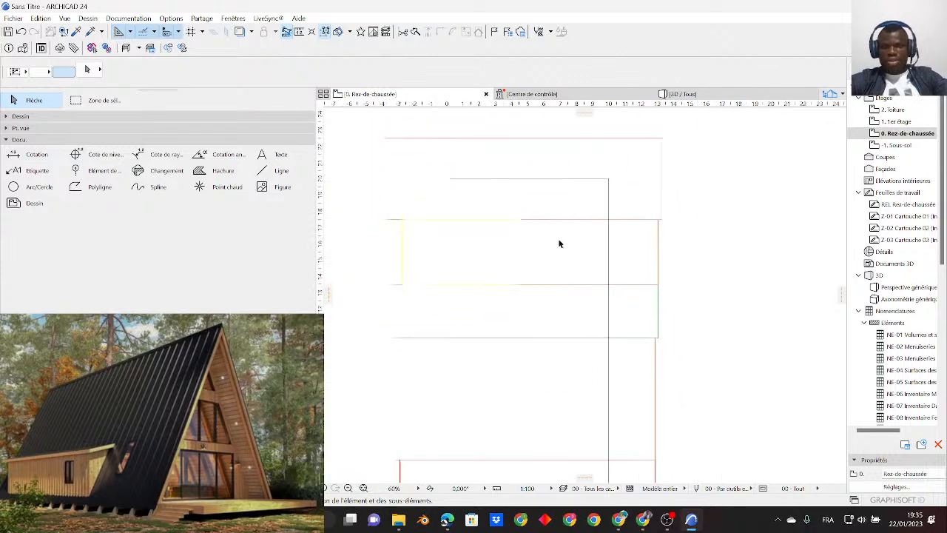
scroll(508, 265, up, 1)
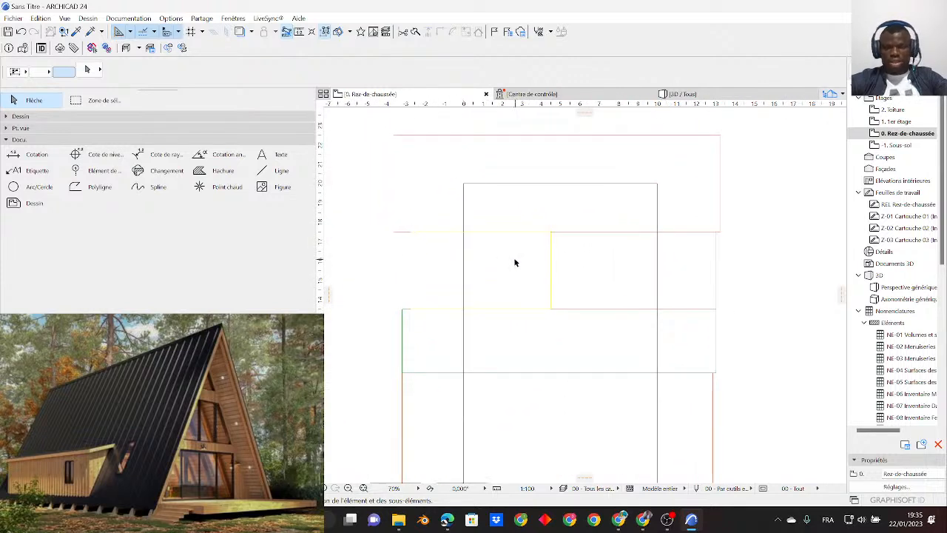
scroll(581, 208, down, 3)
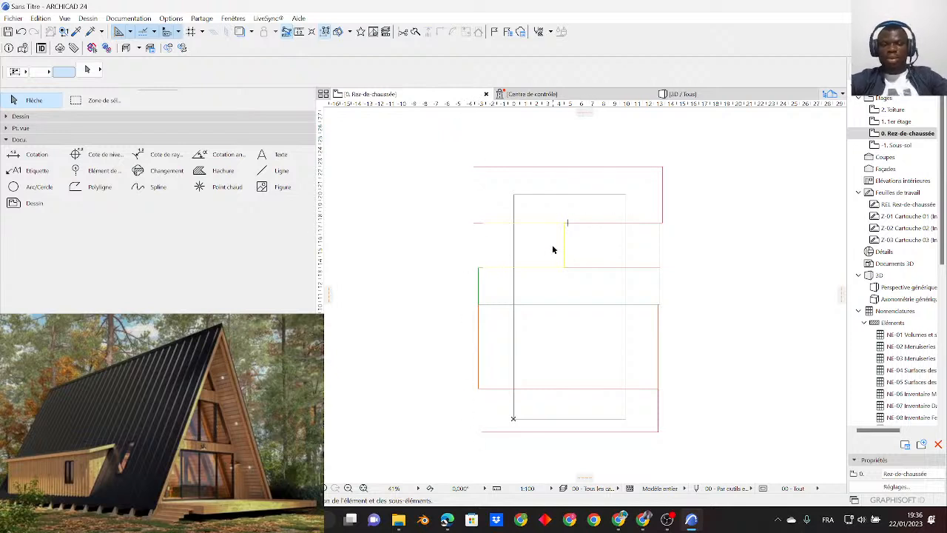
mouse_move(567, 360)
middle_down()
mouse_move(573, 344)
mouse_move(531, 305)
middle_up()
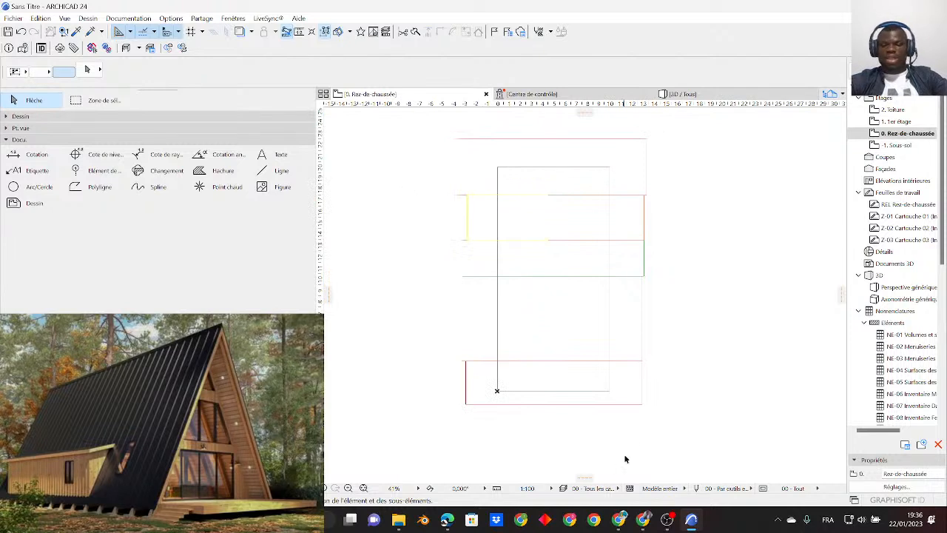
- Delete all the coloured zone rectangles, including the yellow one, keeping only the 10 by 20 rectangle
drag(634, 415, 631, 248)
key(Escape)
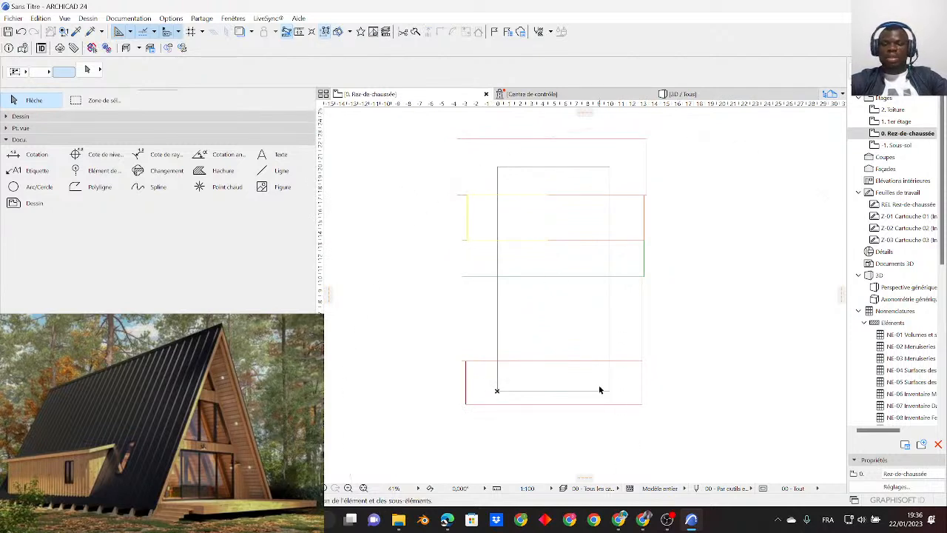
drag(670, 423, 619, 140)
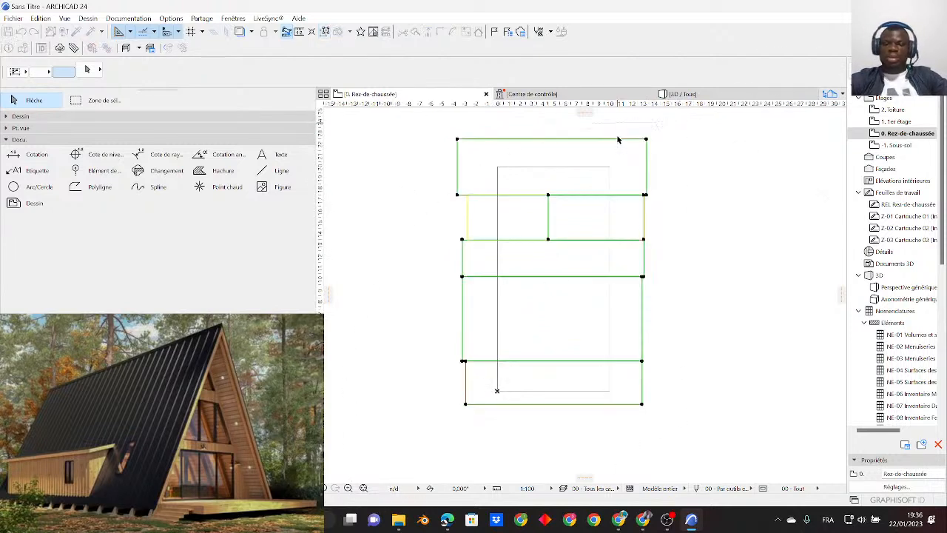
key(Delete)
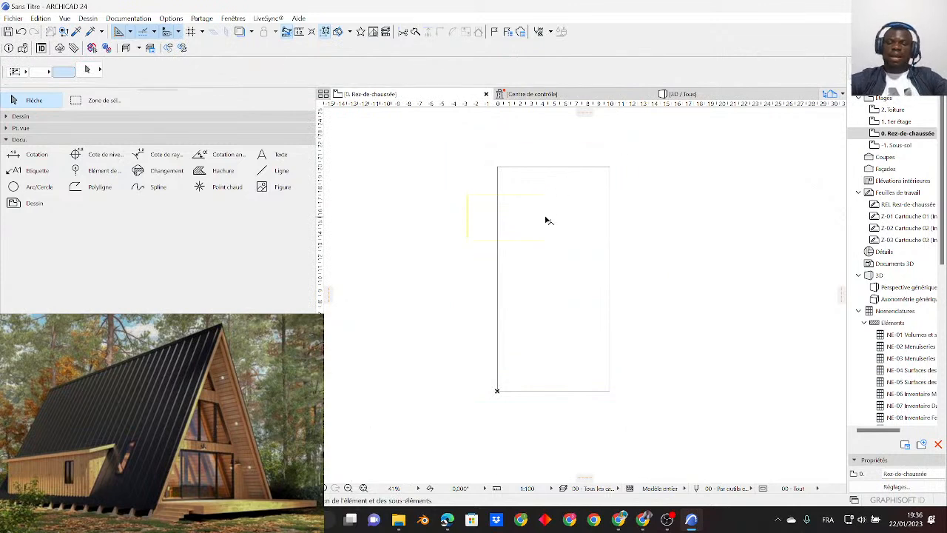
click(499, 237)
key(Delete)
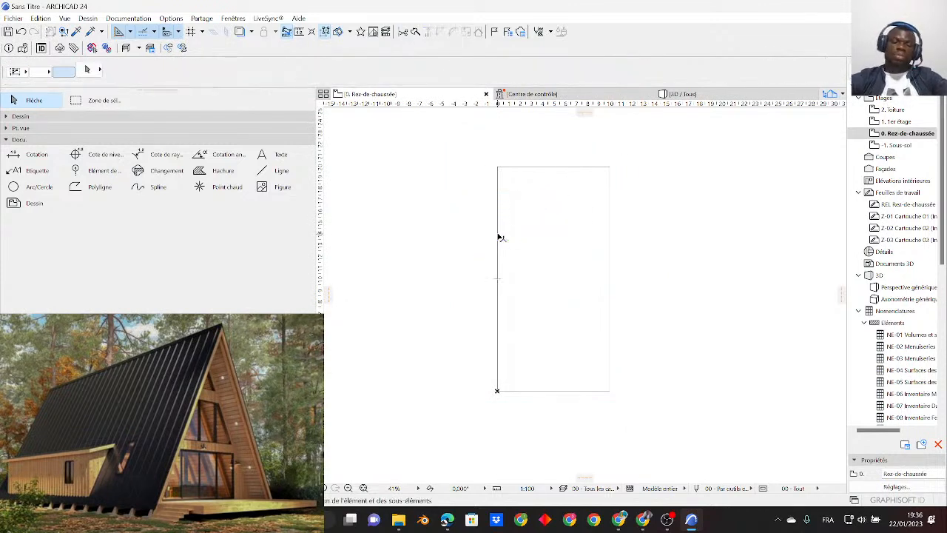
- Measure 4.00 horizontally inward from the outline's left edge near its upper end and place a vertical guide line at that point
click(298, 32)
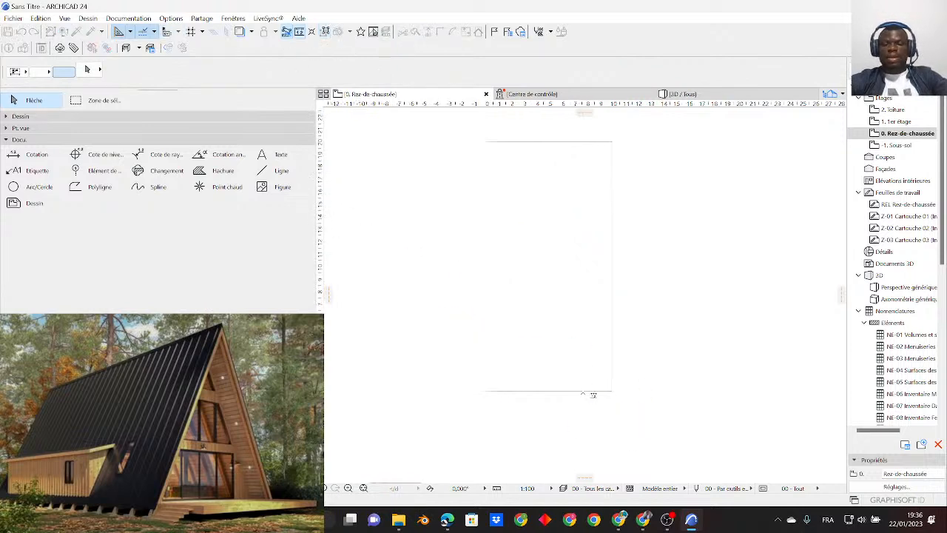
scroll(462, 318, down, 3)
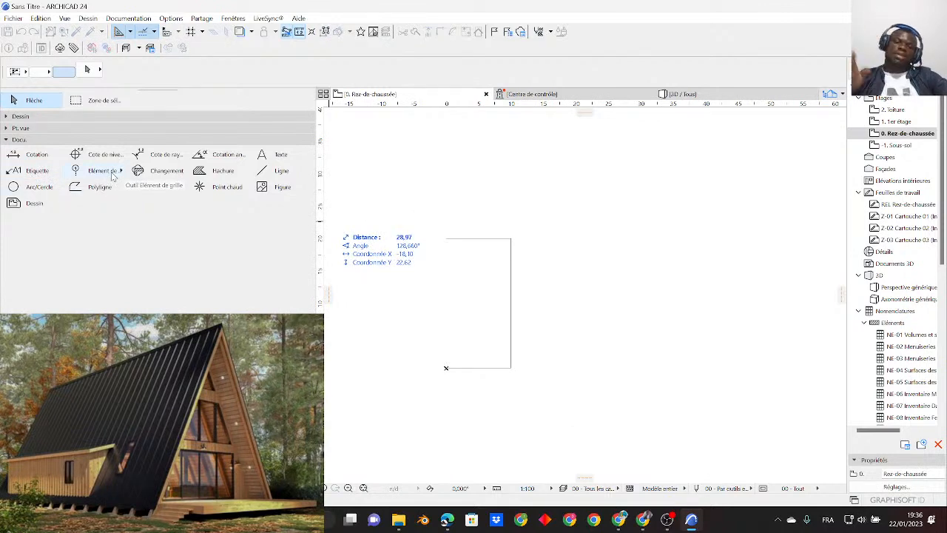
scroll(482, 314, up, 3)
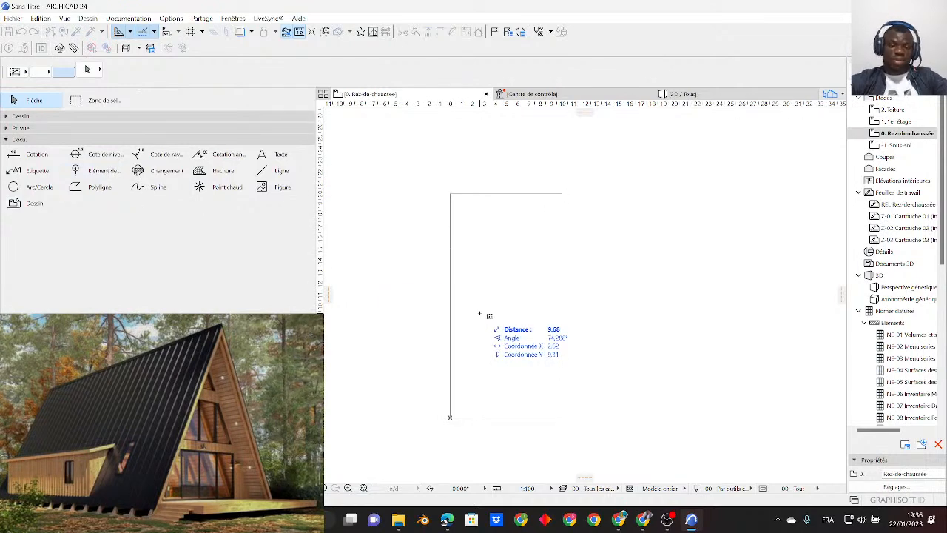
scroll(521, 224, down, 4)
scroll(516, 258, up, 4)
middle_drag(505, 212, 499, 247)
scroll(491, 233, down, 2)
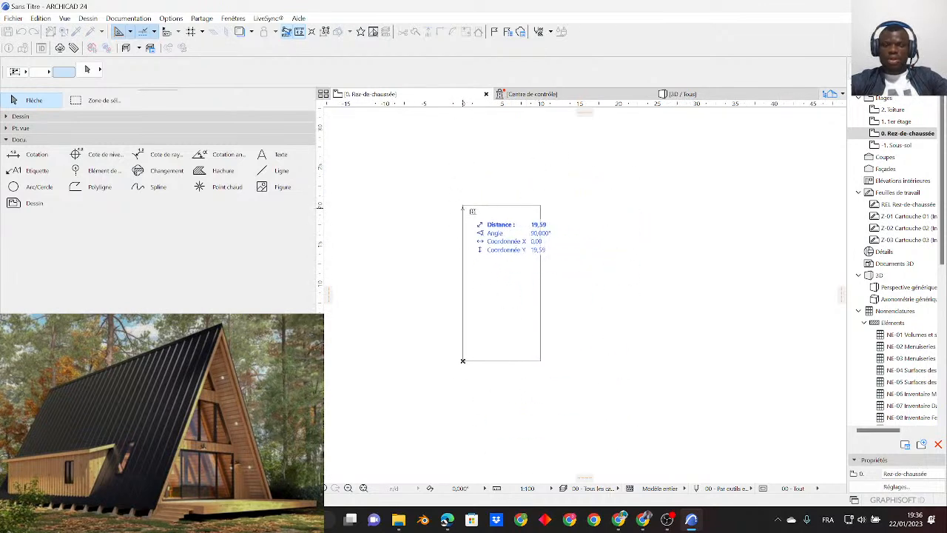
scroll(501, 210, up, 2)
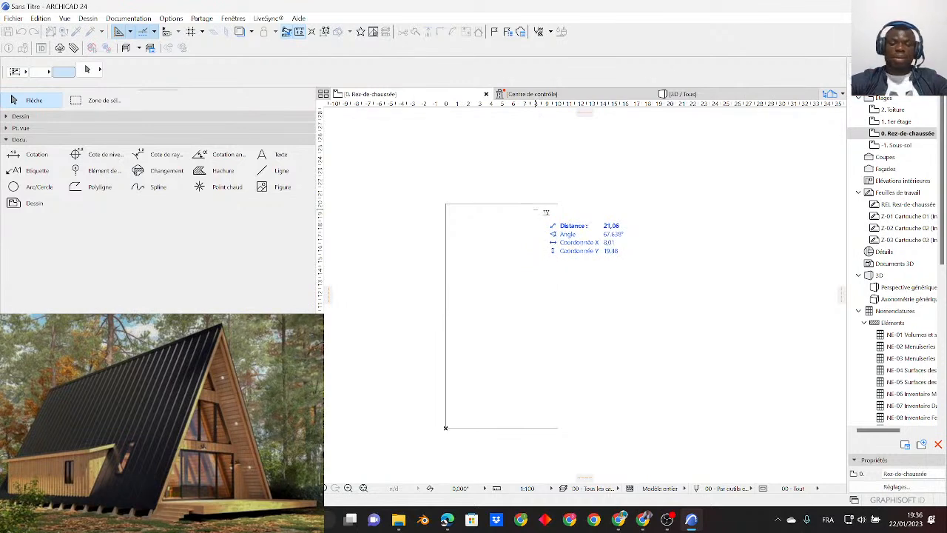
scroll(445, 225, up, 2)
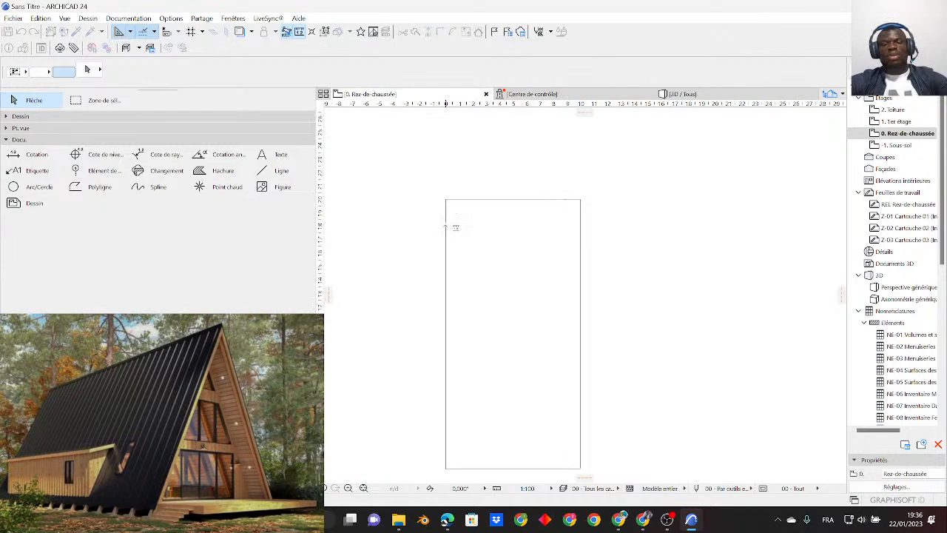
click(445, 223)
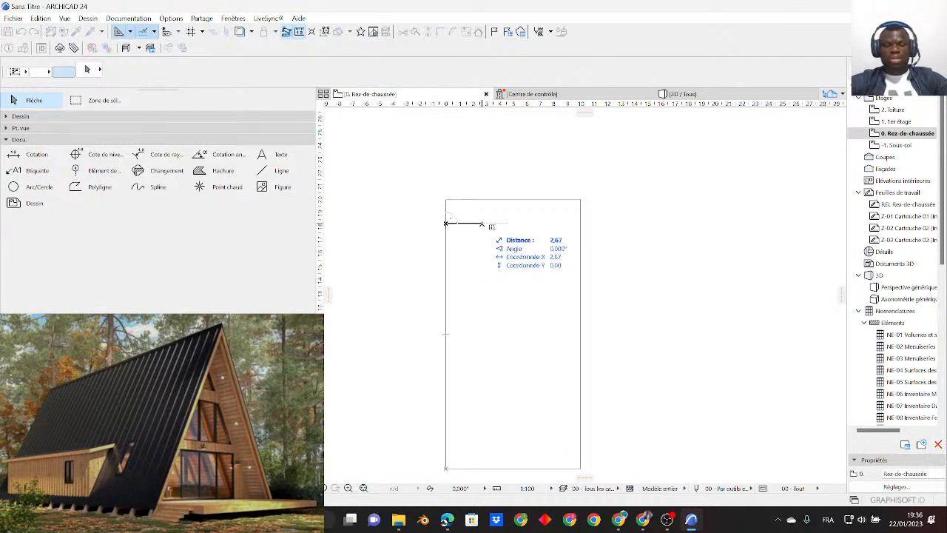
click(498, 224)
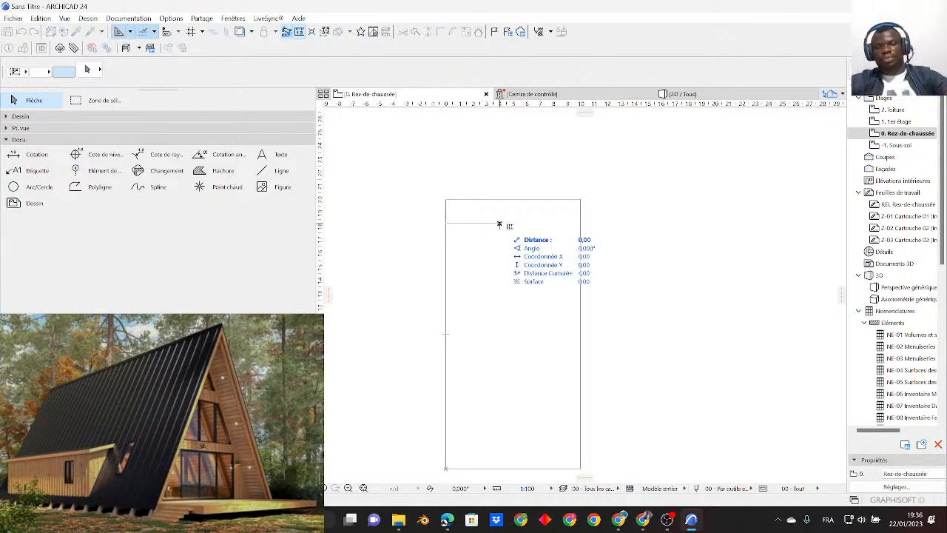
drag(329, 296, 464, 234)
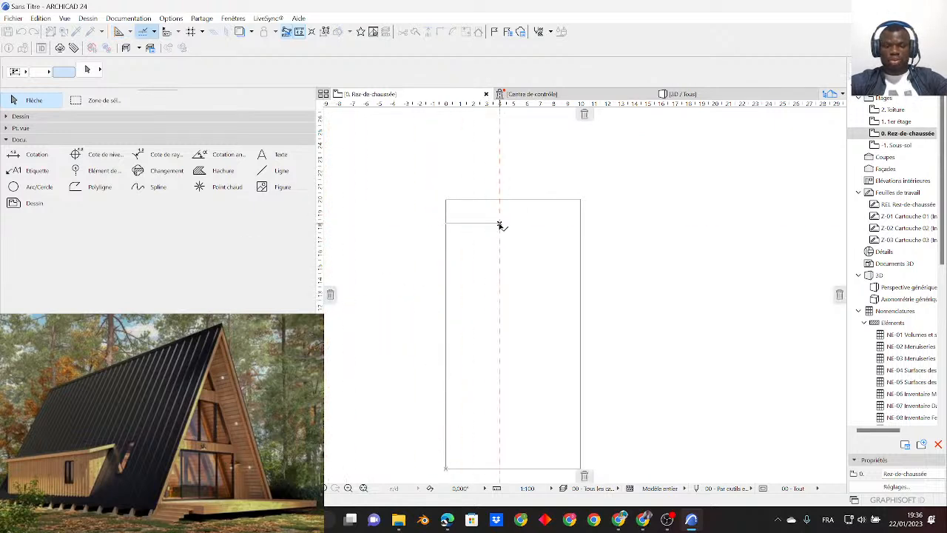
click(499, 224)
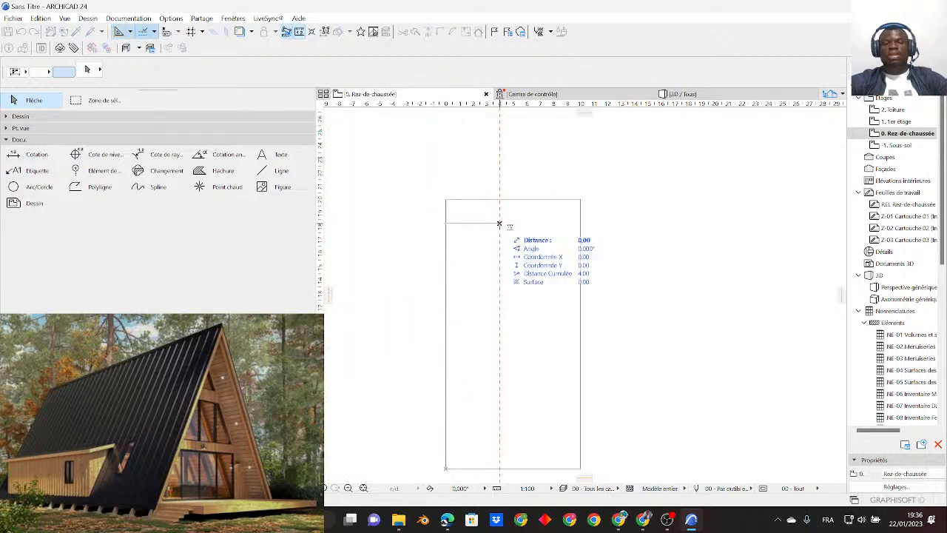
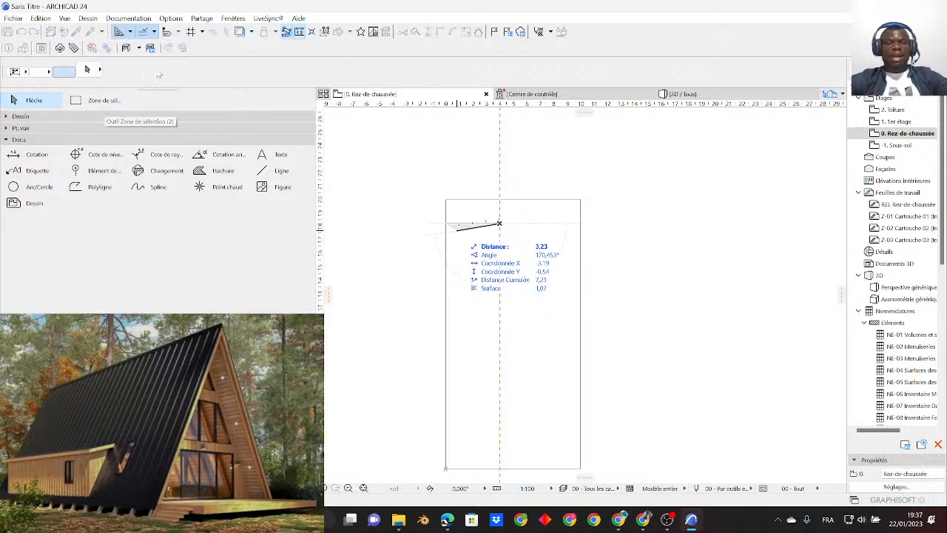
- Switch the guide lines off and back on
click(119, 33)
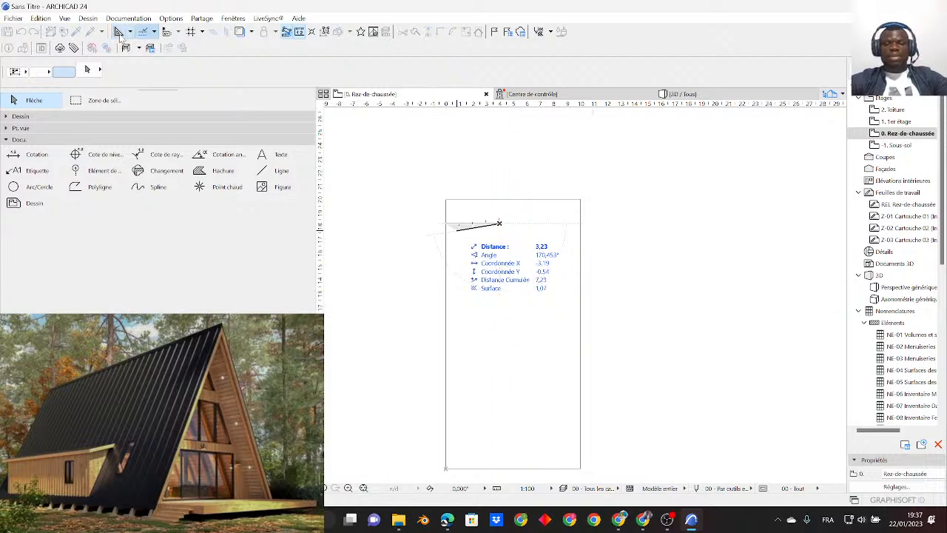
click(120, 34)
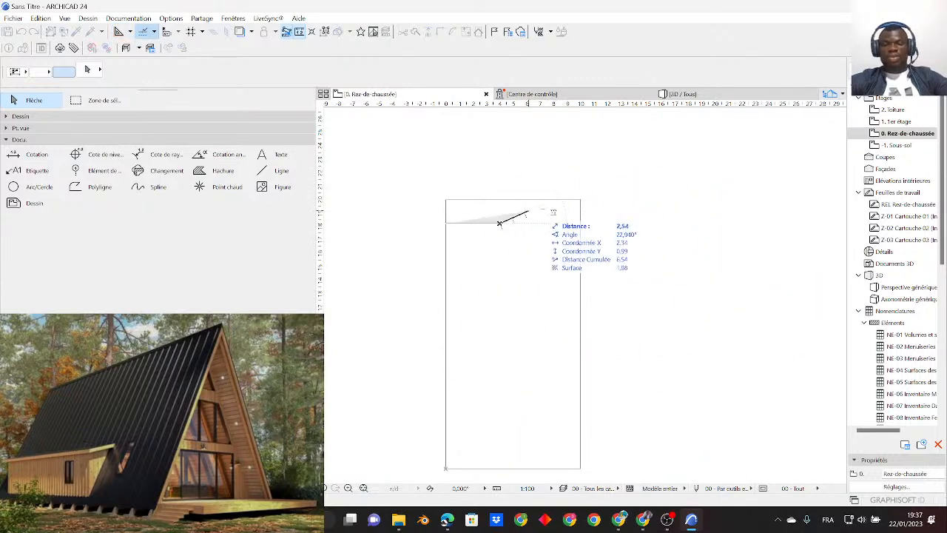
click(119, 31)
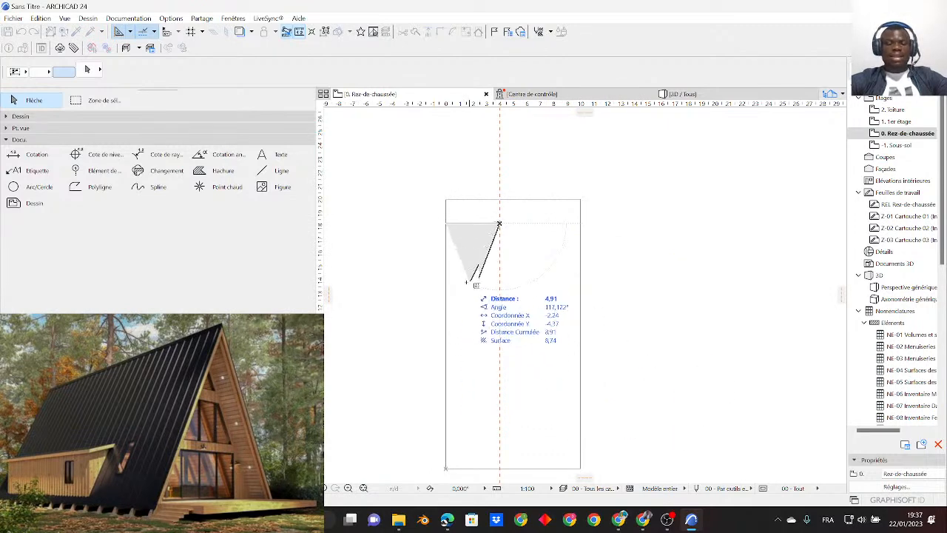
- Try placing extra vertical guide lines on either side of the outline, and leave the running measurement
middle_drag(524, 307, 551, 300)
scroll(546, 287, down, 1)
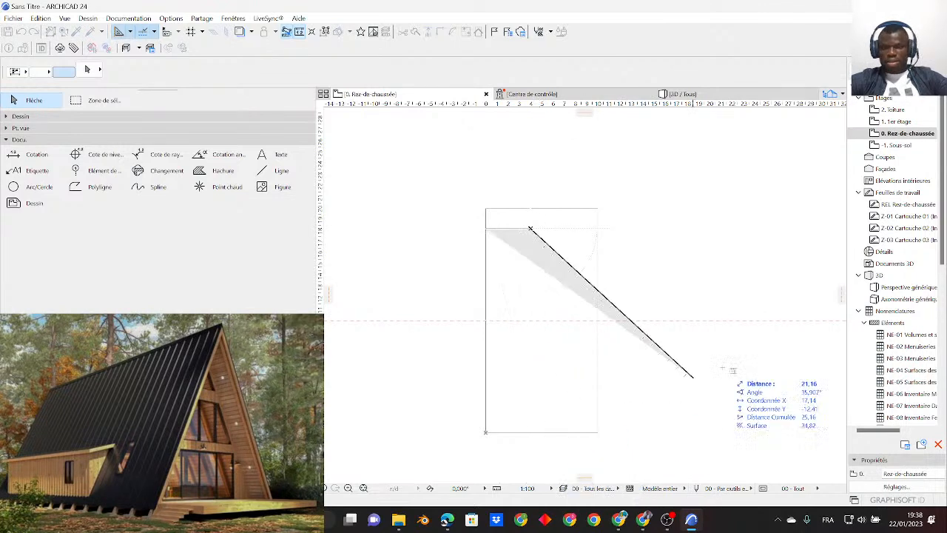
drag(841, 296, 640, 304)
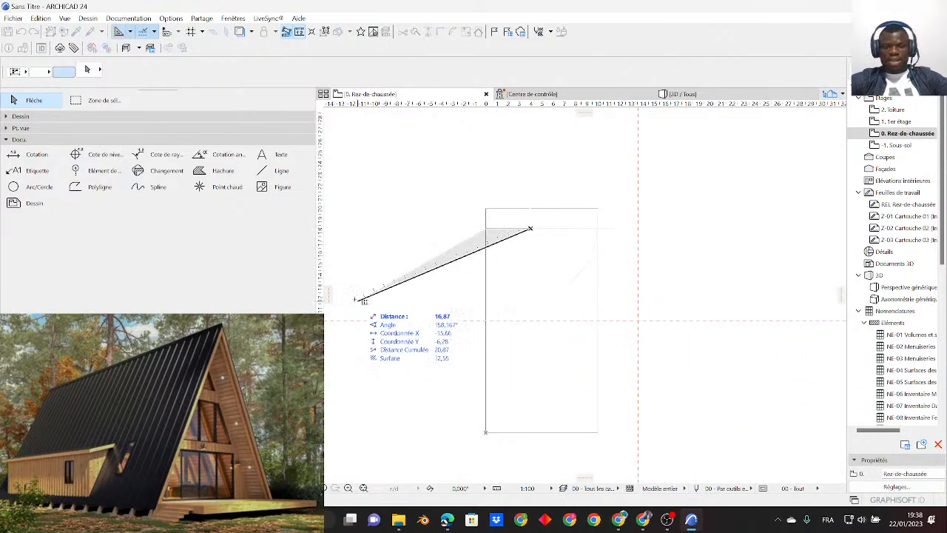
drag(330, 295, 457, 303)
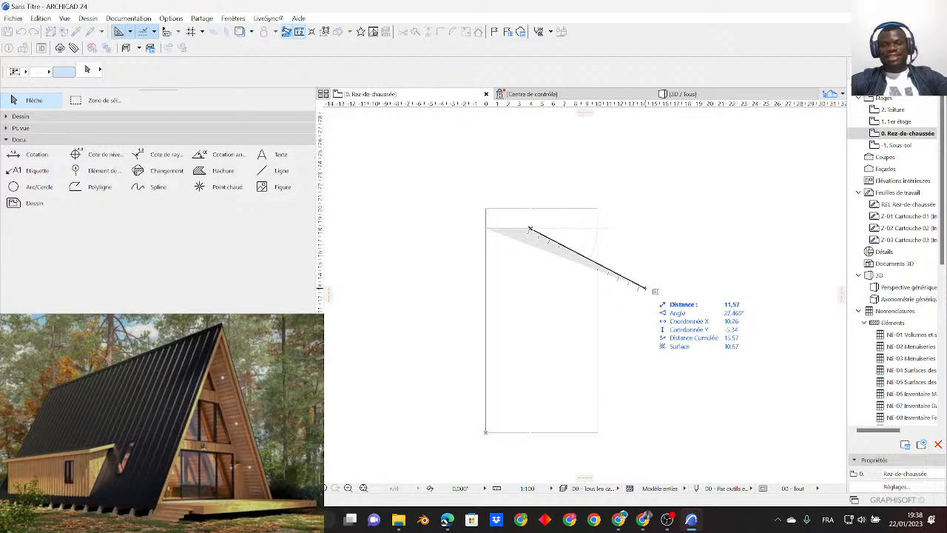
middle_drag(539, 229, 540, 249)
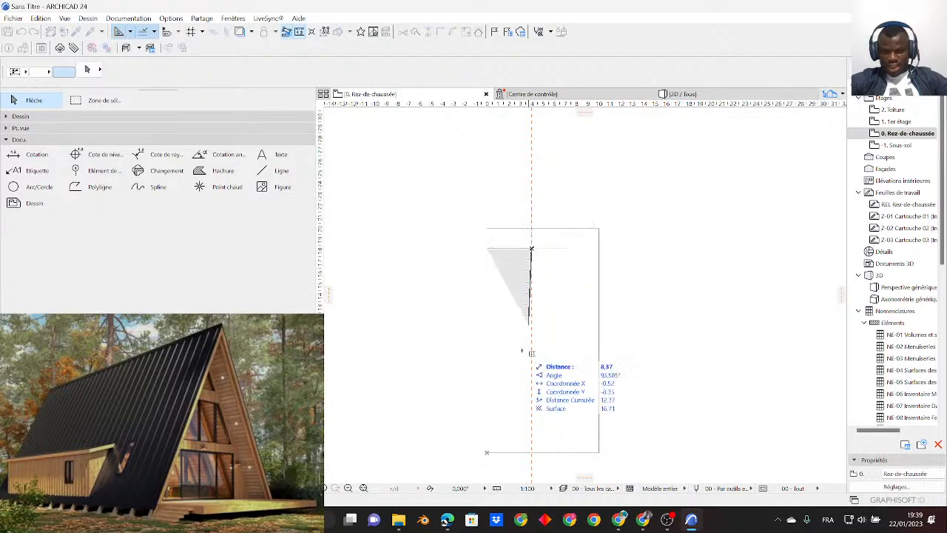
key(Escape)
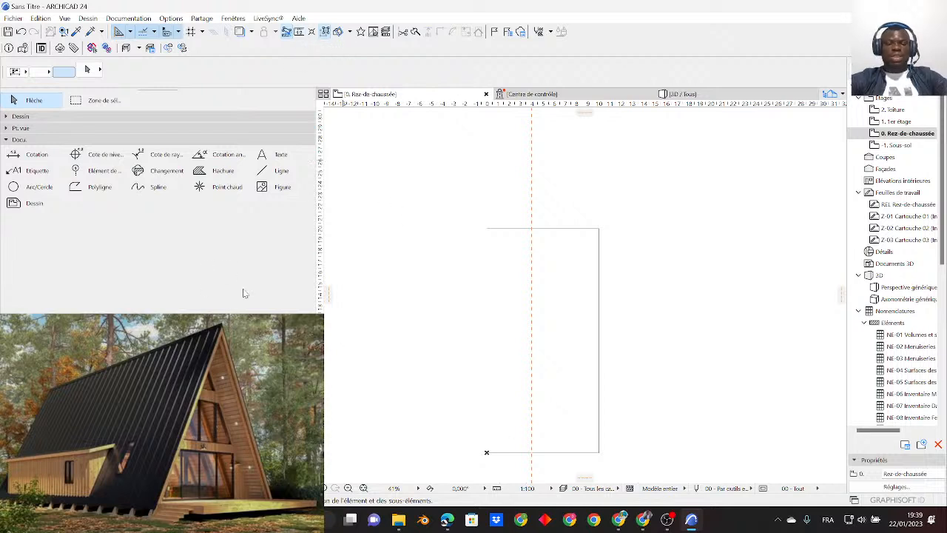
- Try measuring 2.50 vertically upward from the outline's bottom edge and remove that measured point
scroll(418, 196, down, 2)
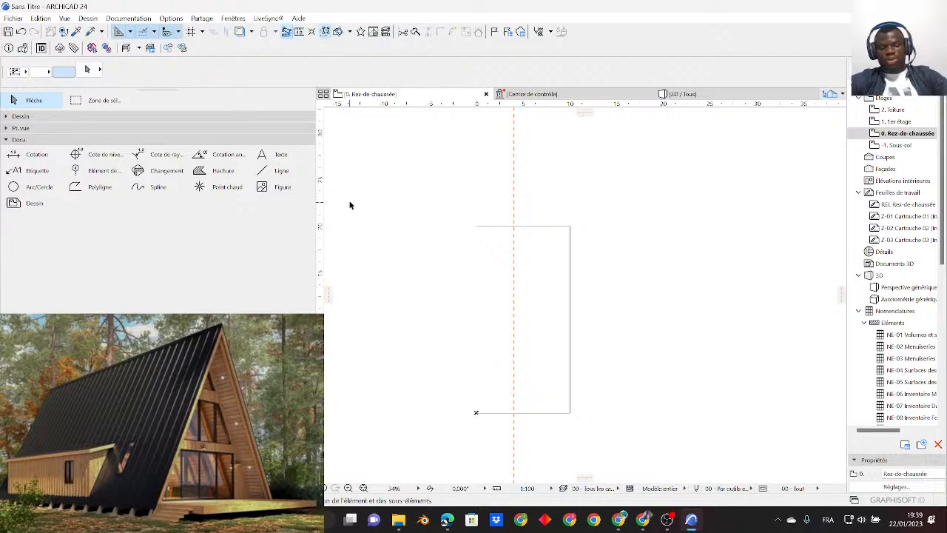
scroll(545, 428, up, 3)
scroll(530, 397, down, 1)
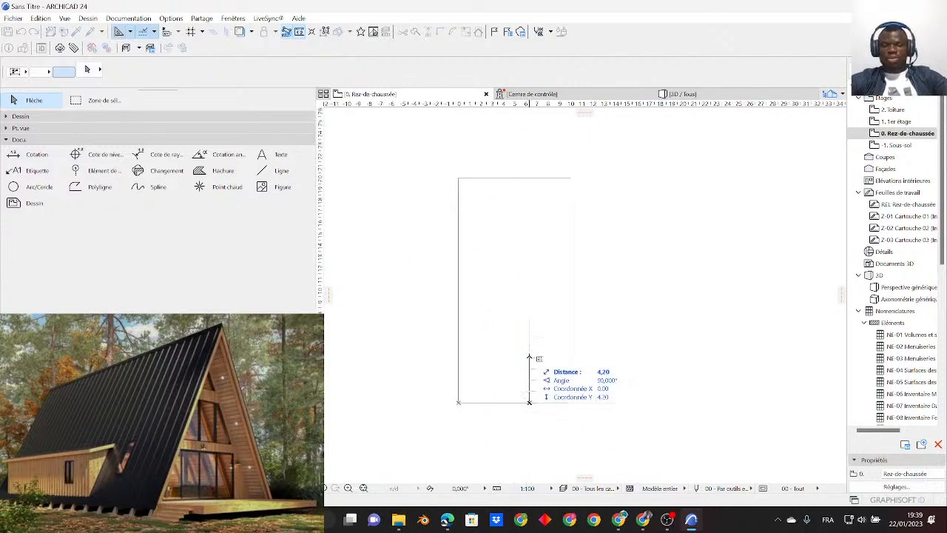
text(2)
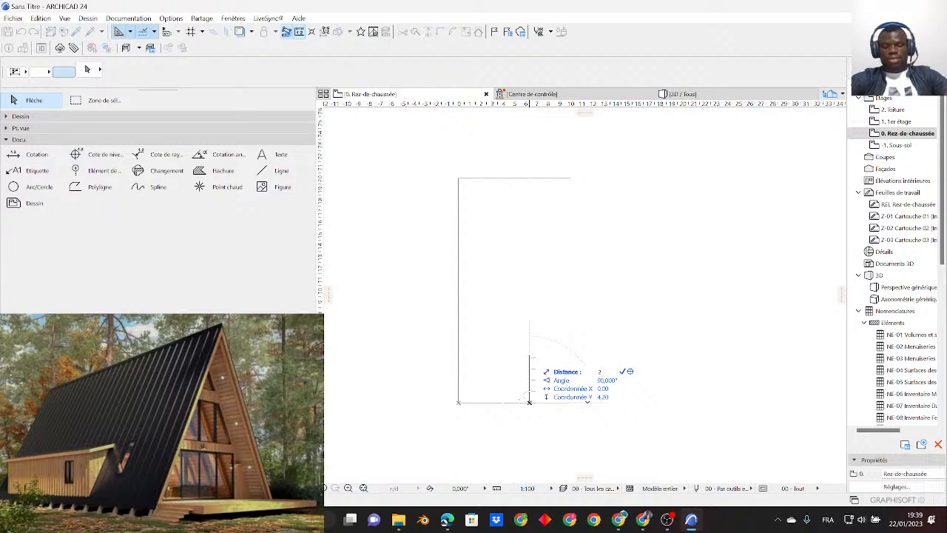
text(,5)
key(Return)
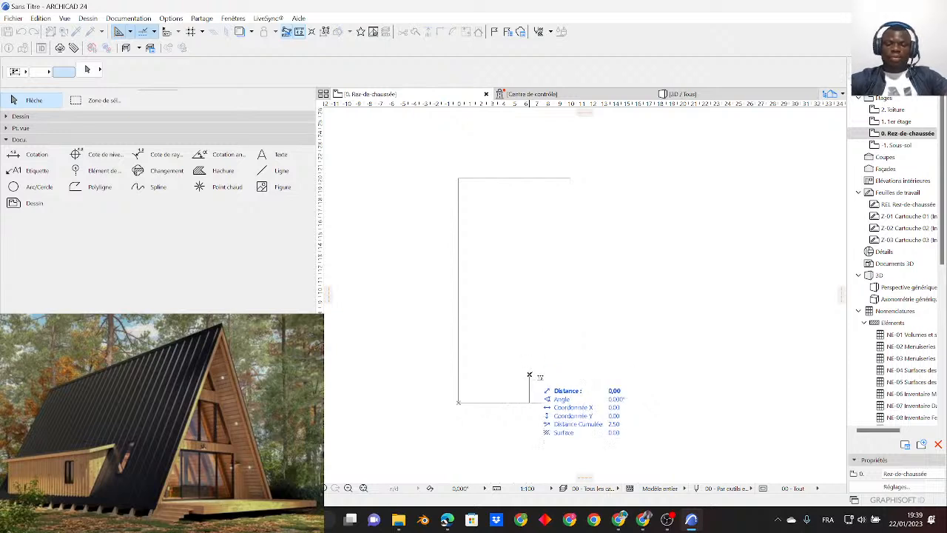
key(BackSpace)
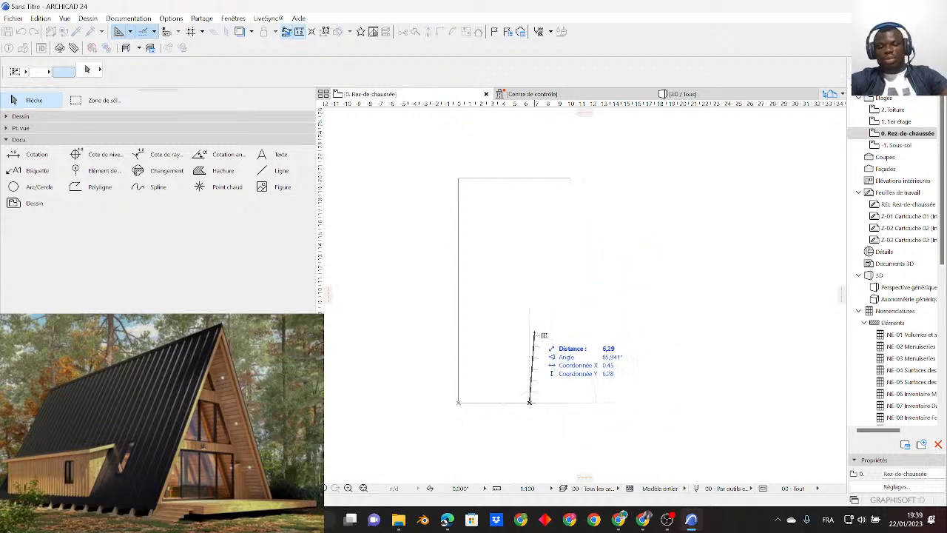
- Measure 3.00 vertically upward from the outline's bottom edge and place a horizontal guide line at that point
text(3)
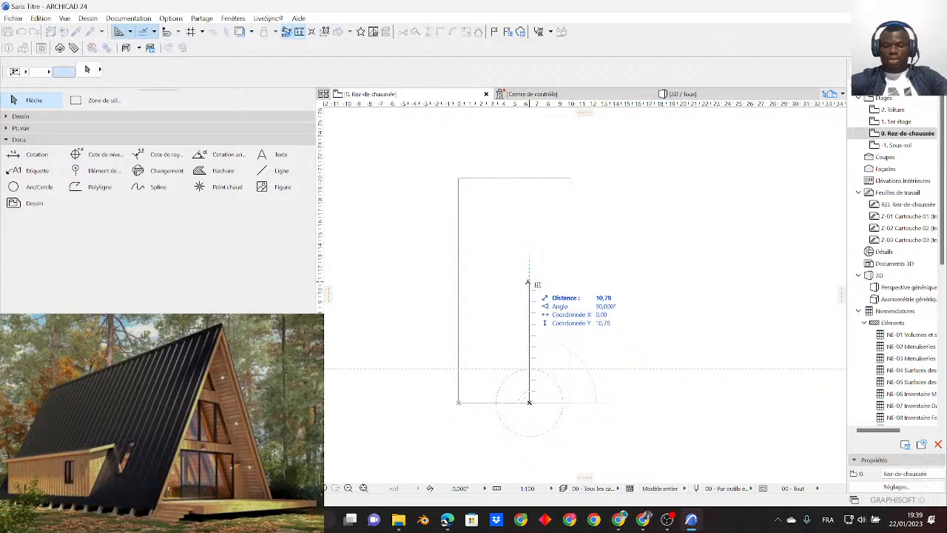
click(529, 368)
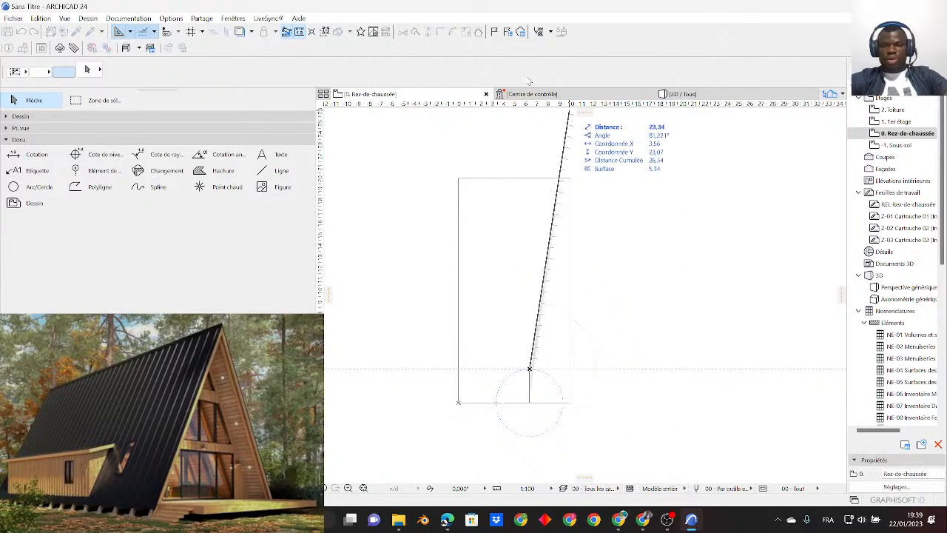
key(Escape)
drag(584, 113, 530, 368)
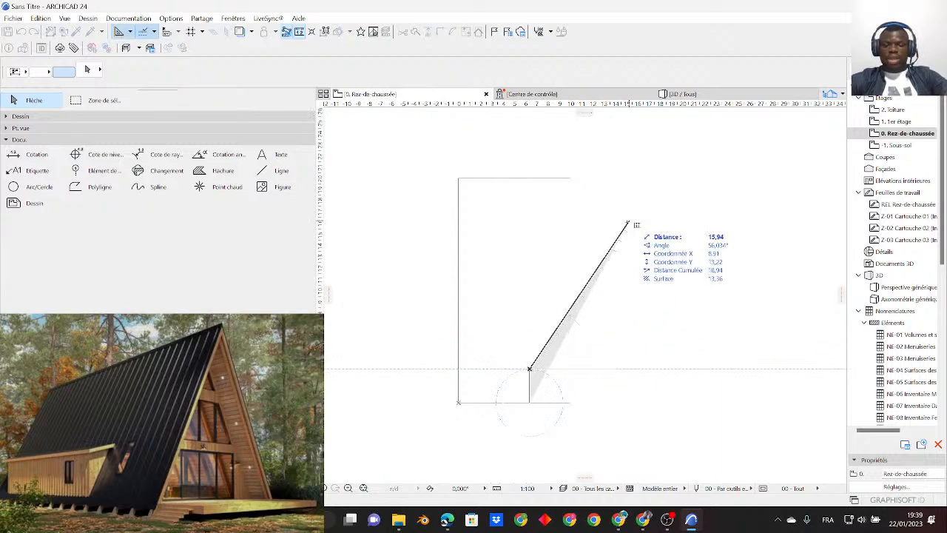
- Measure 6.50 further upward from the first horizontal guide line and place a second horizontal guide line there
scroll(529, 324, up, 1)
middle_drag(540, 288, 532, 327)
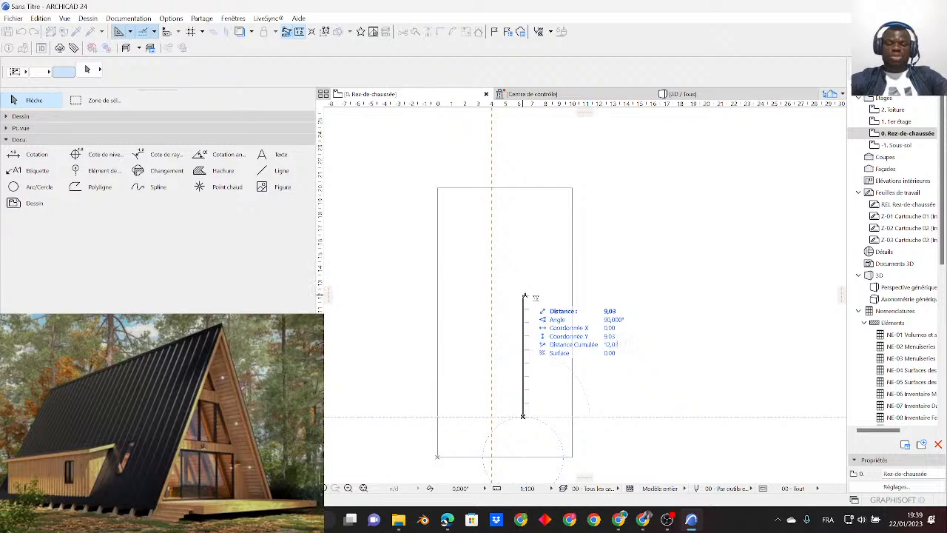
key(Tab)
text(6)
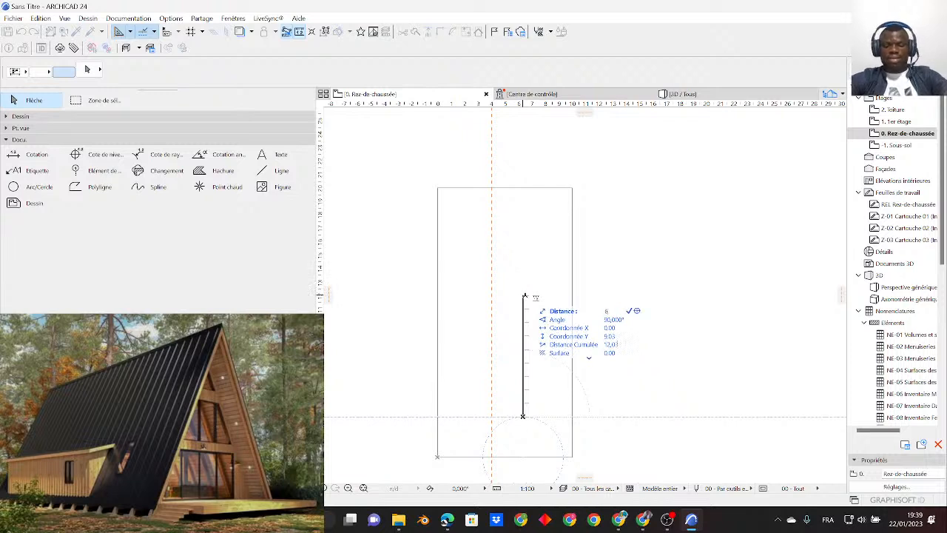
key(Return)
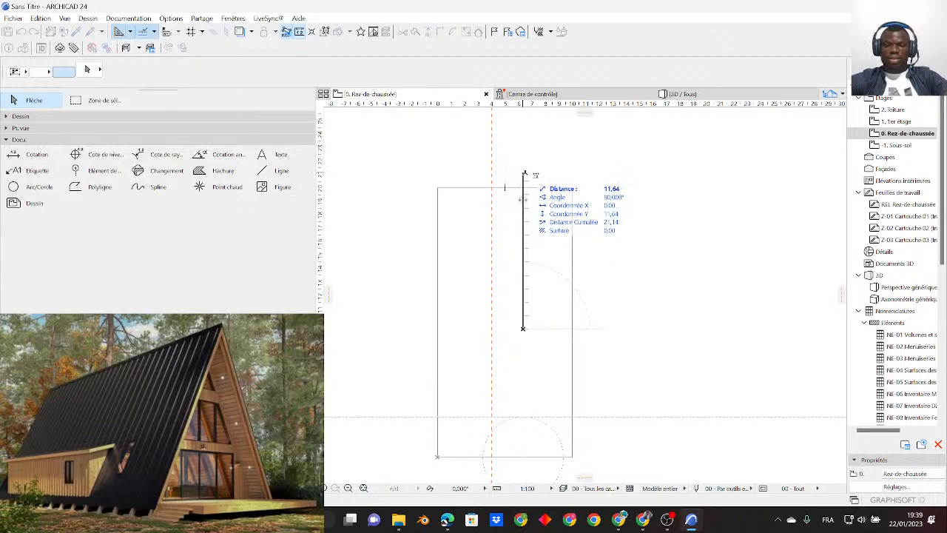
drag(583, 113, 523, 330)
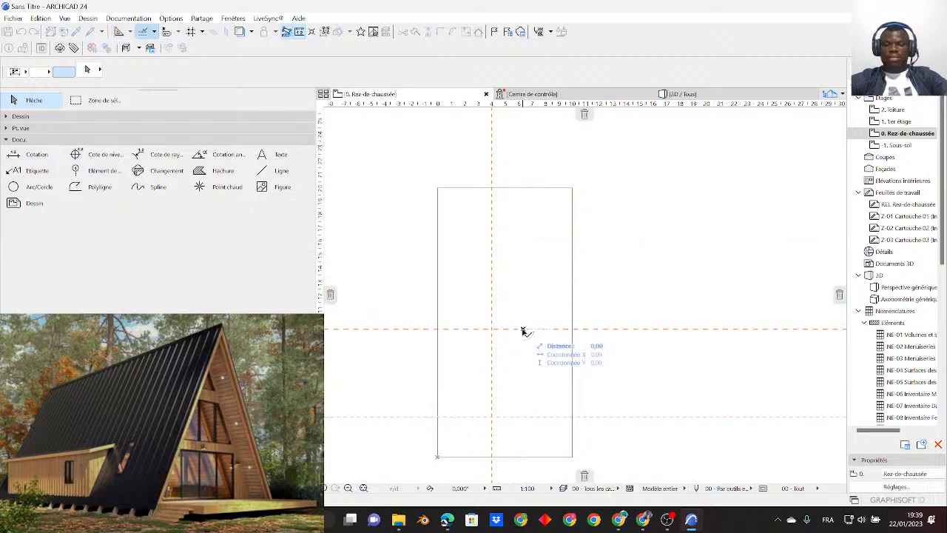
- Measure 2.70 further upward from the second horizontal guide line and place a third horizontal guide line there
scroll(507, 280, up, 1)
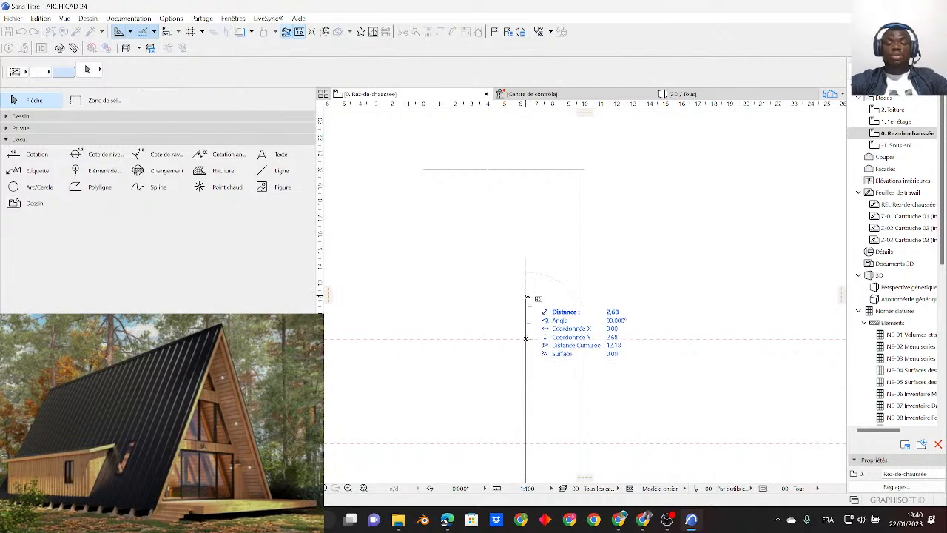
scroll(526, 317, up, 1)
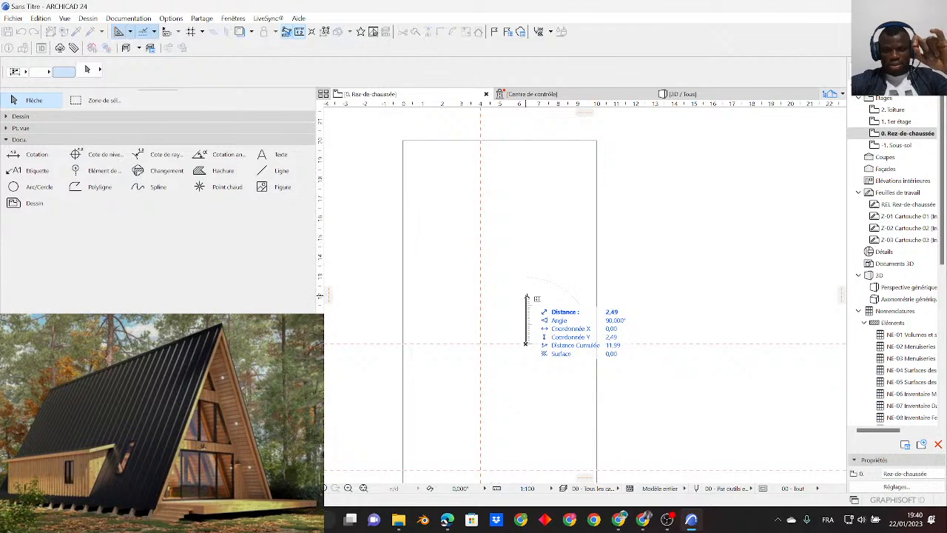
scroll(527, 296, up, 1)
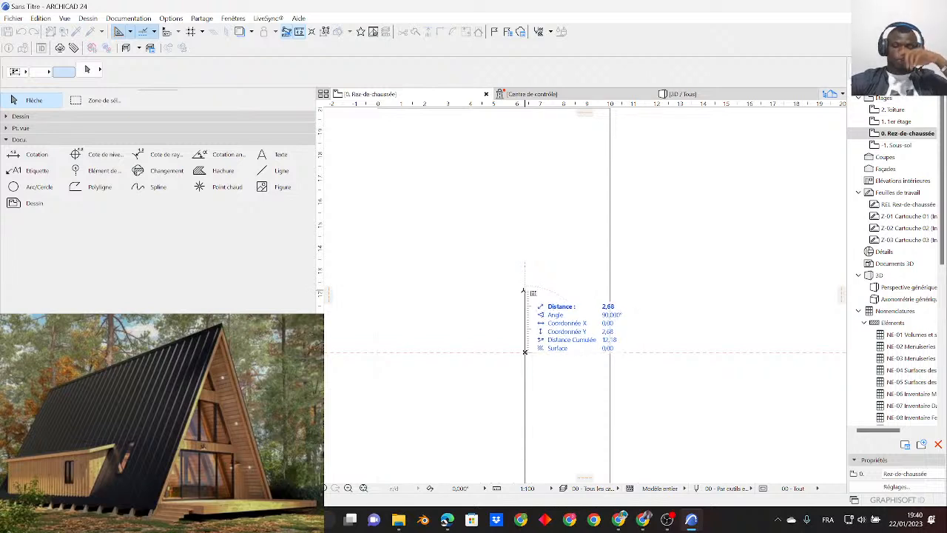
text(2)
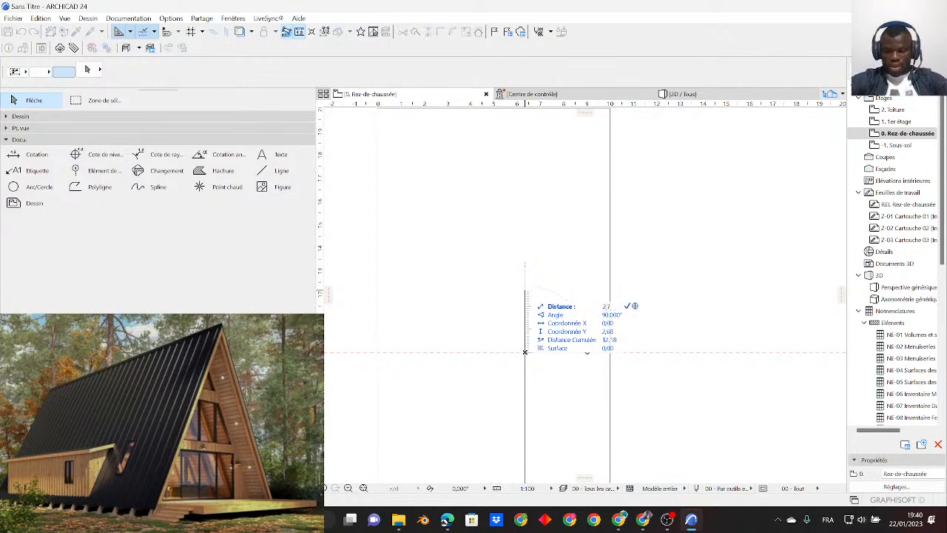
key(Return)
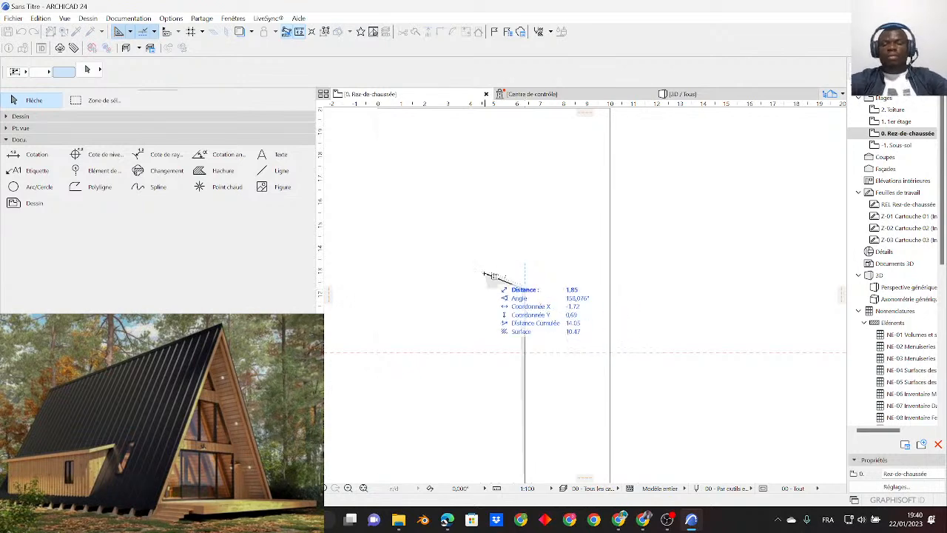
key(Escape)
key(m)
click(524, 290)
- Measure 5.00 further upward from the third horizontal guide line, place a fourth horizontal guide line there and end the measurement
scroll(517, 232, down, 1)
scroll(517, 232, up, 1)
middle_drag(517, 232, 518, 318)
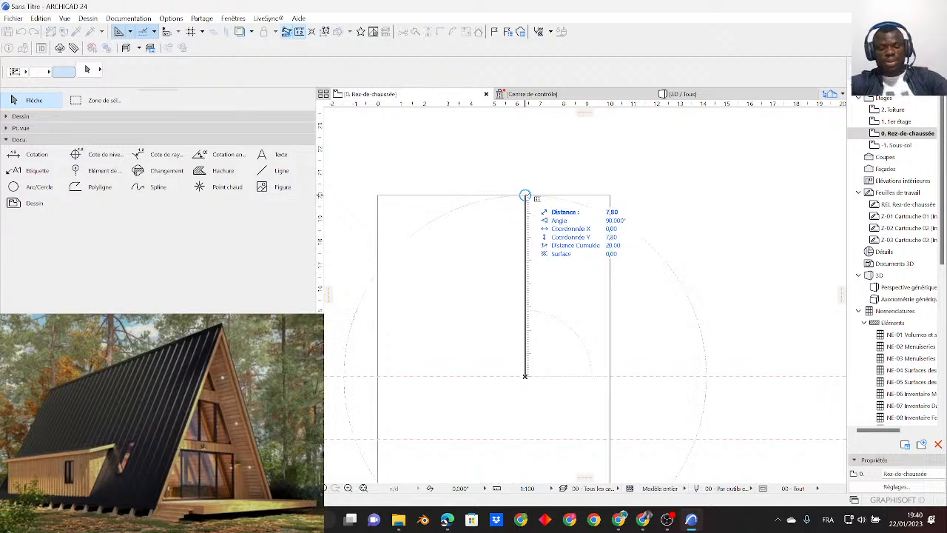
text(5)
key(Return)
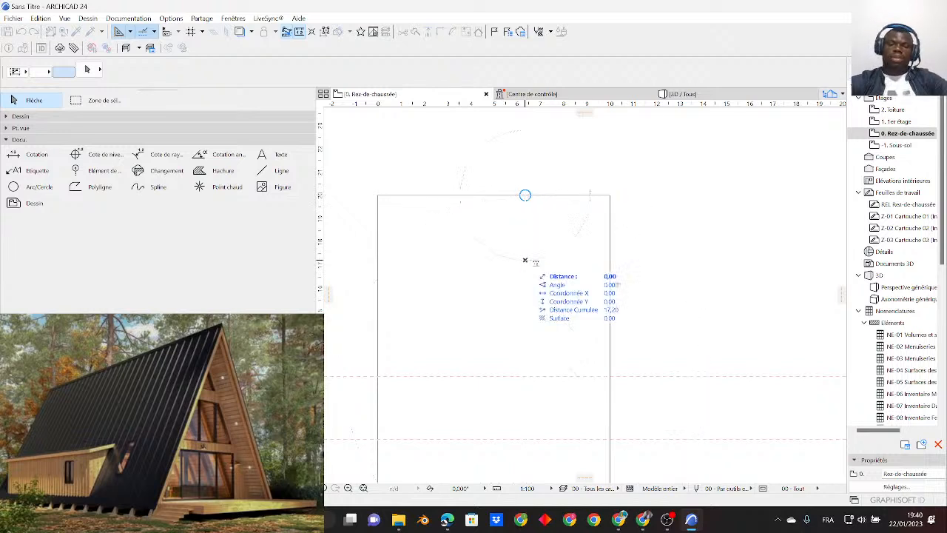
drag(586, 113, 525, 261)
key(Escape)
- In the Grid Element tool's default settings, turn on the marker at both ends of the grid line
scroll(577, 325, down, 3)
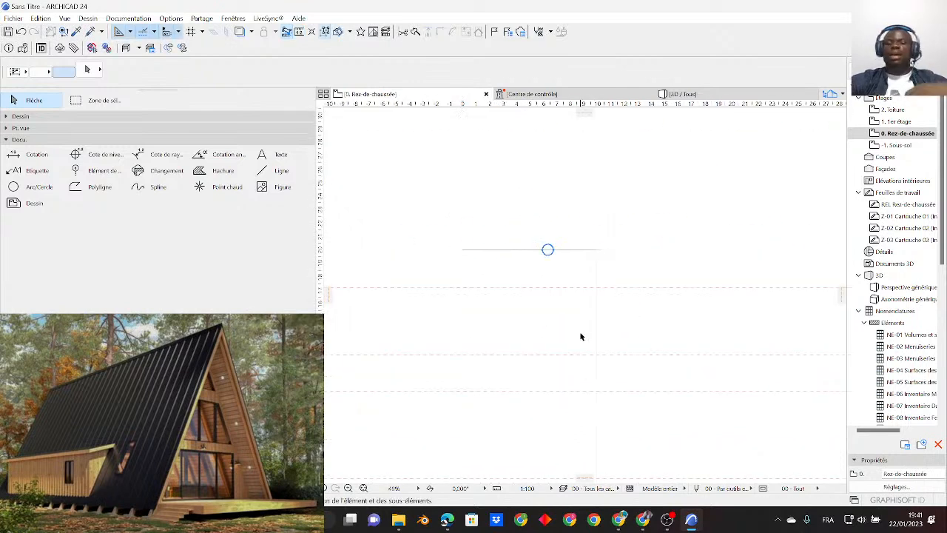
middle_drag(557, 325, 660, 311)
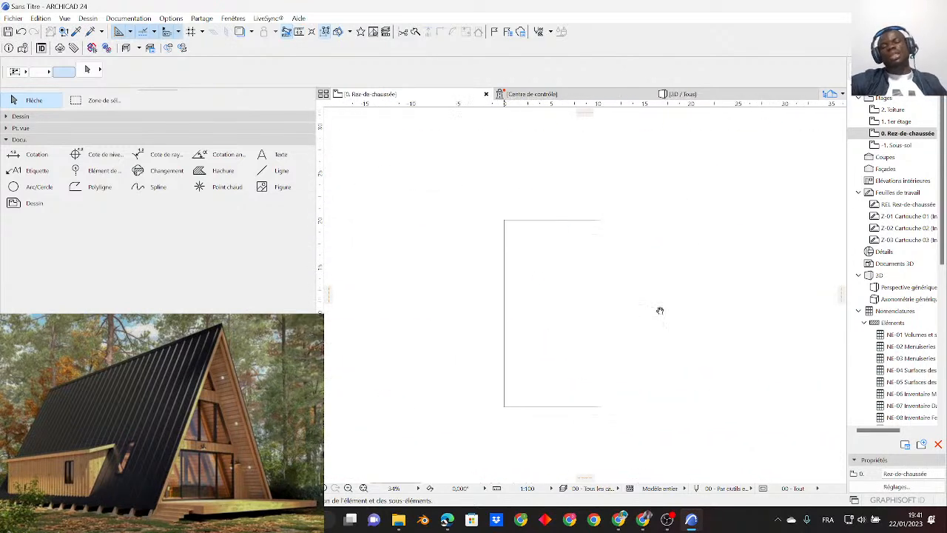
middle_drag(597, 304, 619, 304)
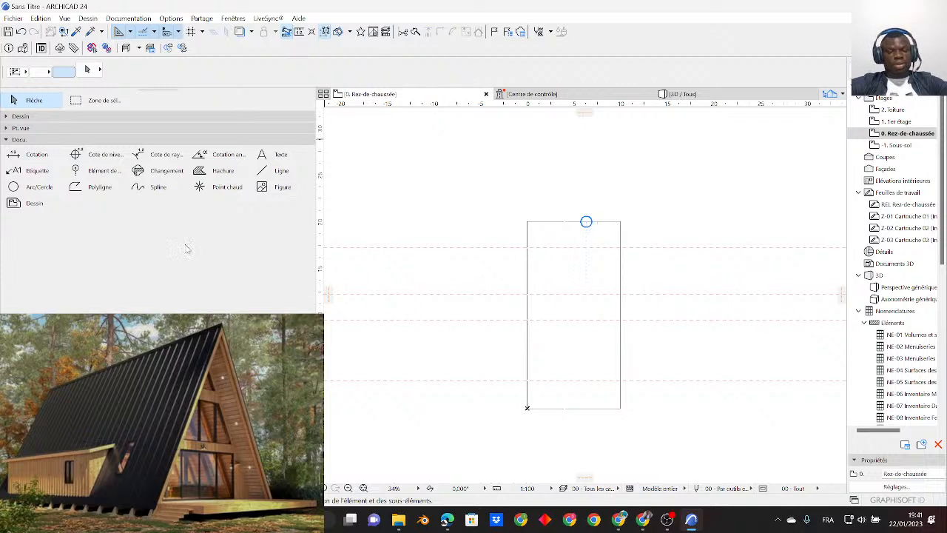
click(95, 173)
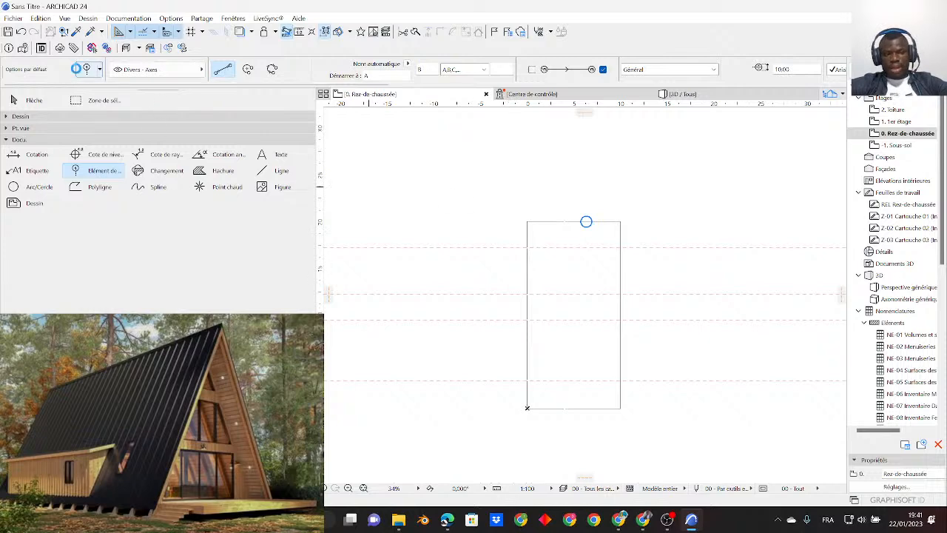
click(86, 69)
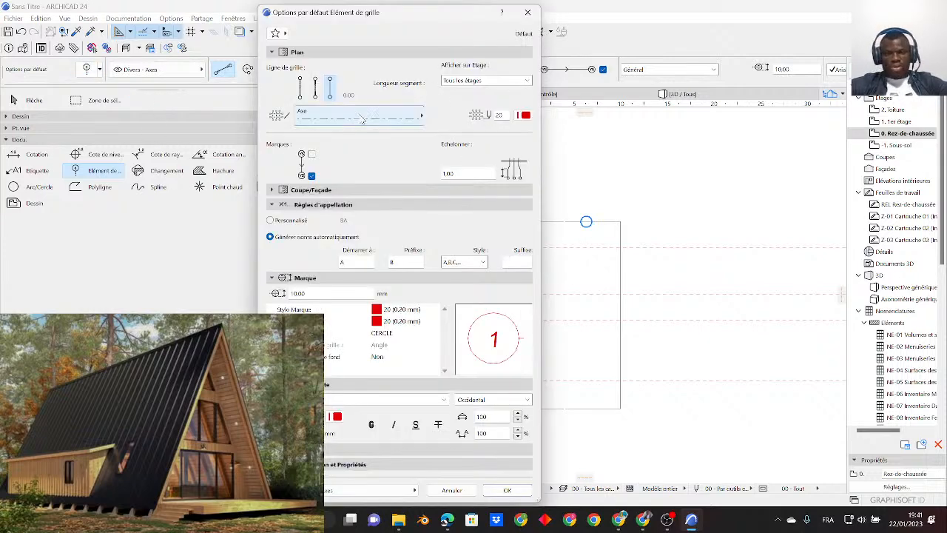
click(522, 115)
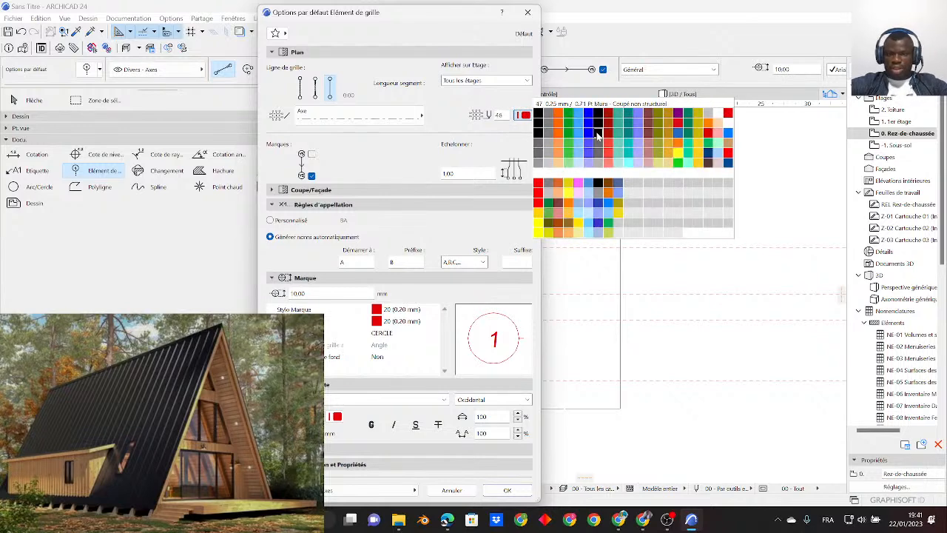
click(394, 146)
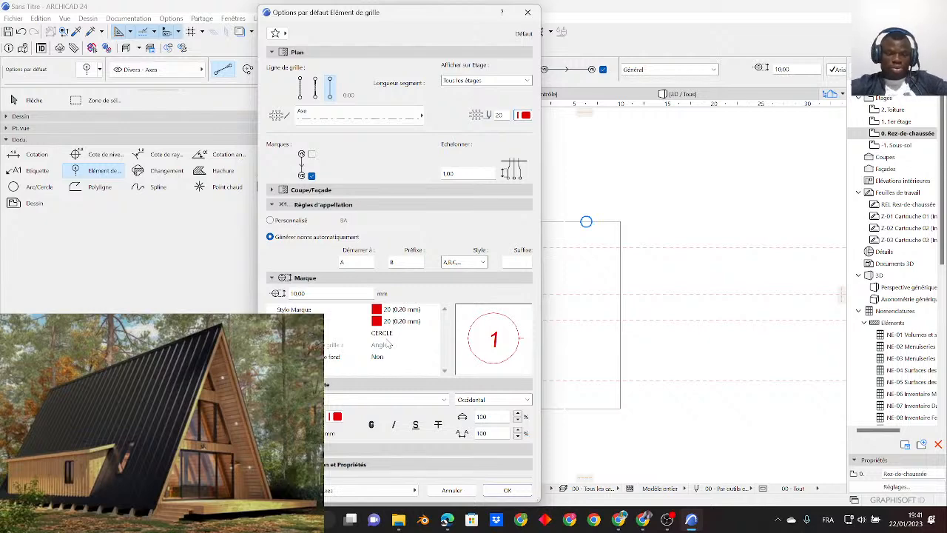
click(388, 334)
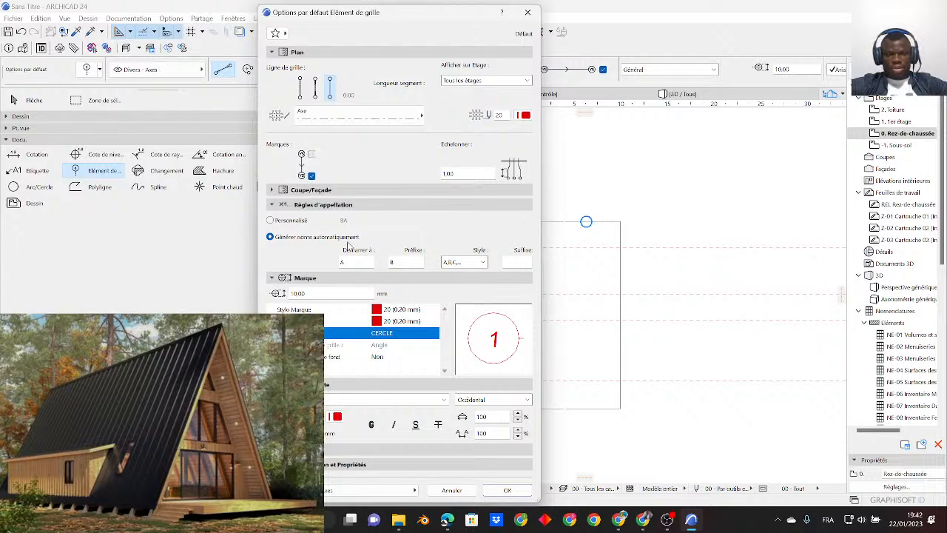
click(312, 154)
click(311, 154)
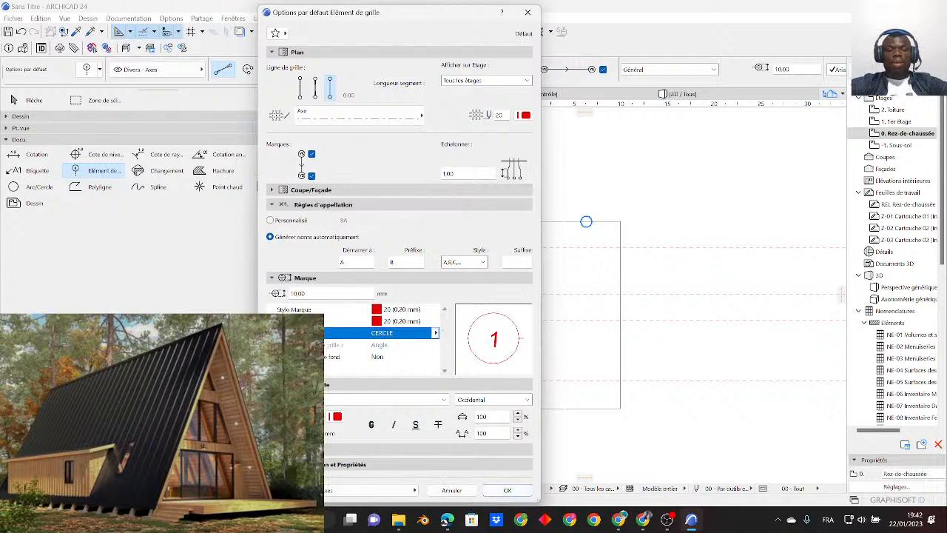
- Turn off the display of grid elements in the 3D window and accept the default settings
click(435, 449)
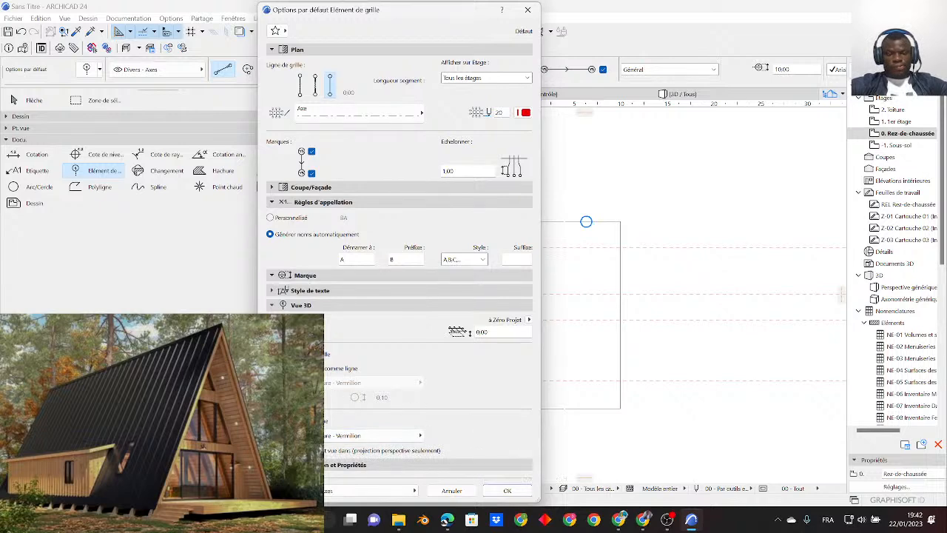
click(272, 368)
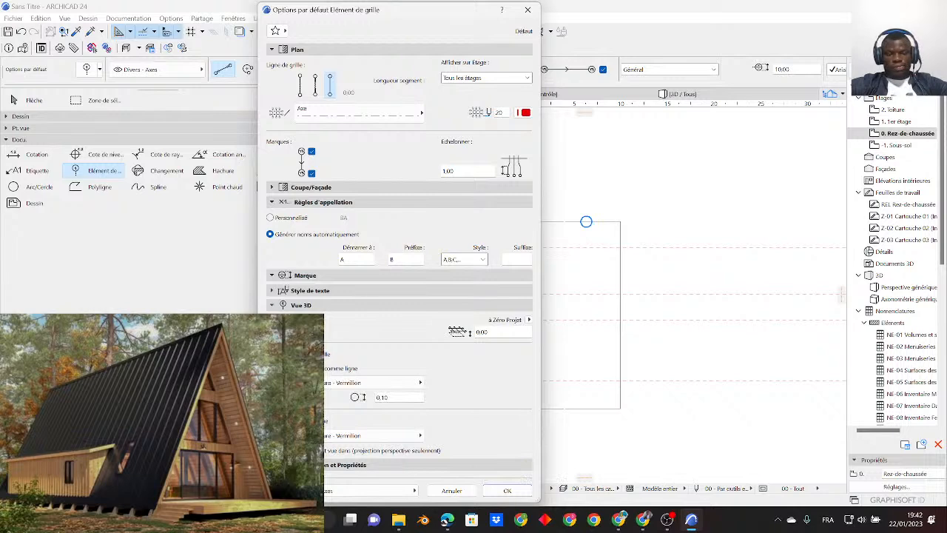
click(324, 370)
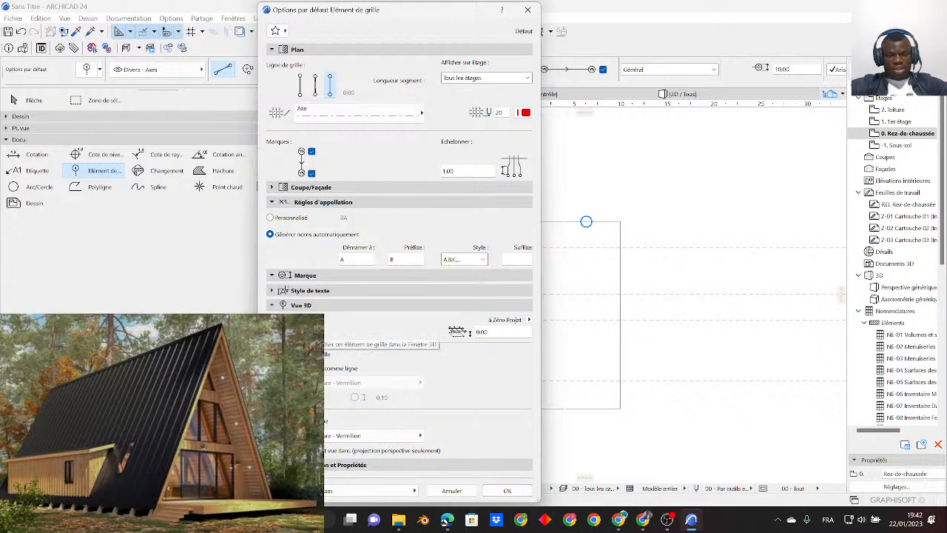
click(274, 326)
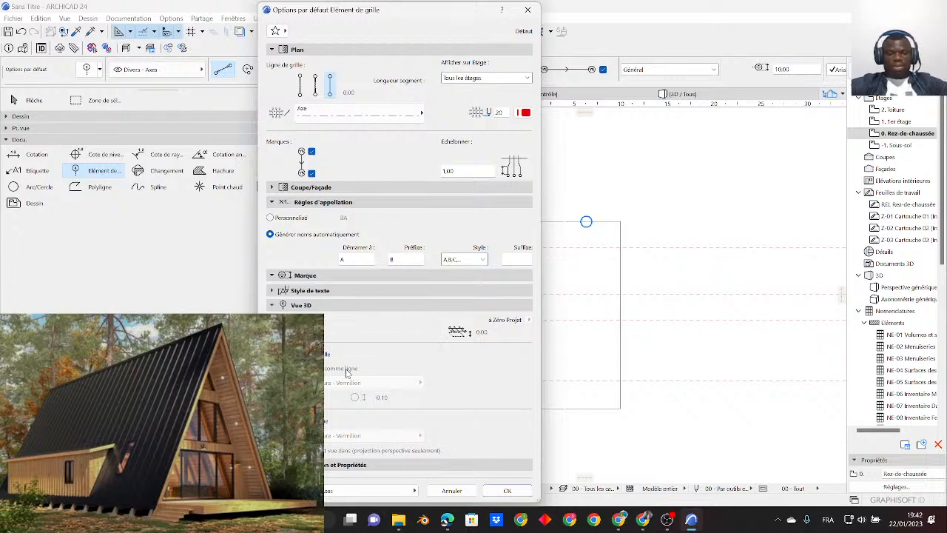
click(504, 491)
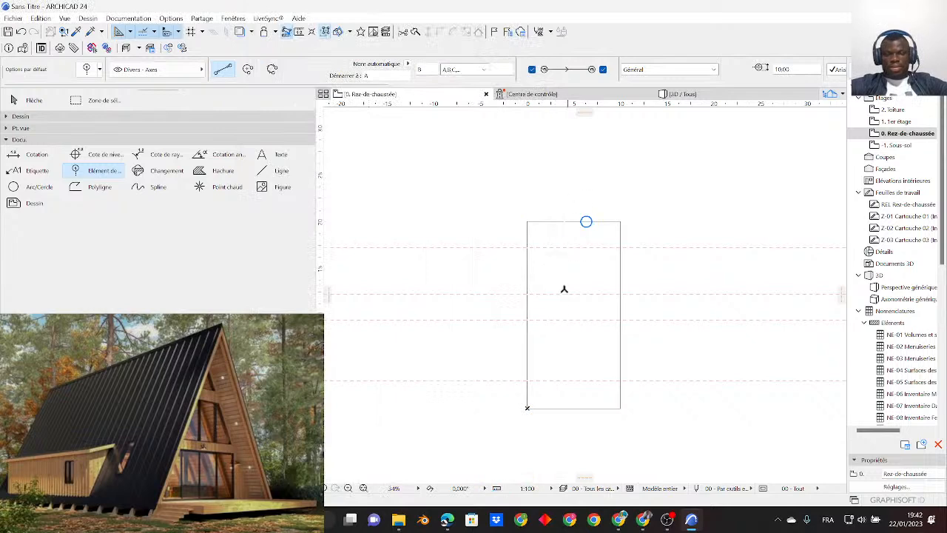
- Draw a vertical grid axis about 4 m in from the outline's left edge, extending past its top and bottom edges
middle_drag(551, 306, 530, 296)
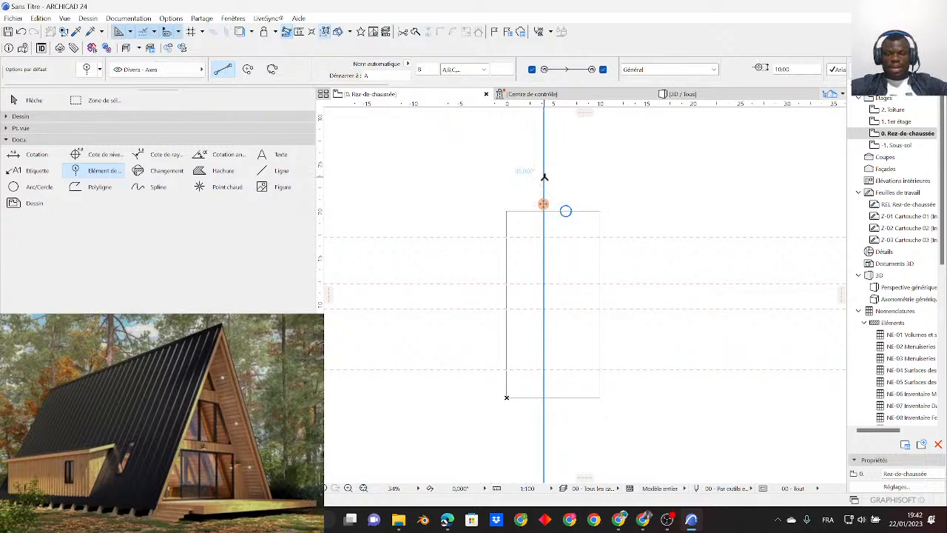
scroll(542, 179, up, 1)
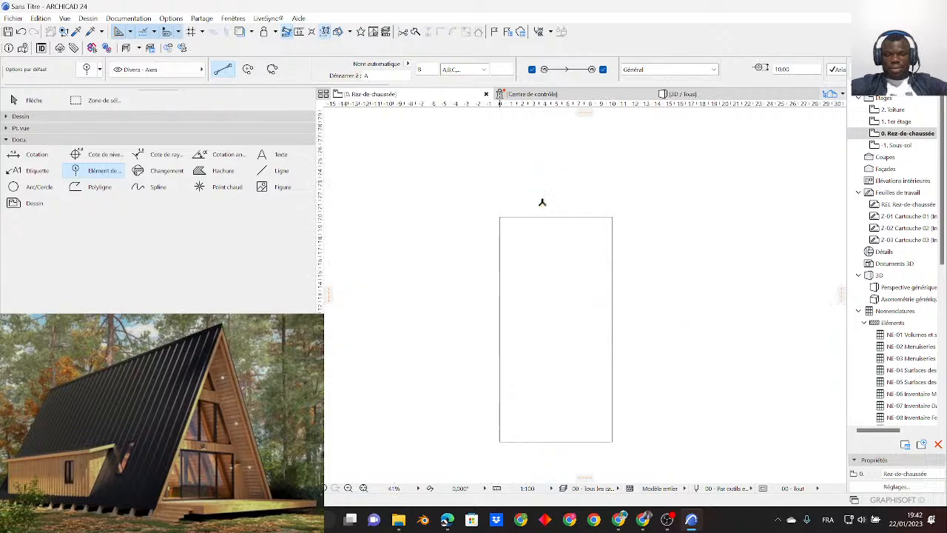
scroll(511, 403, down, 2)
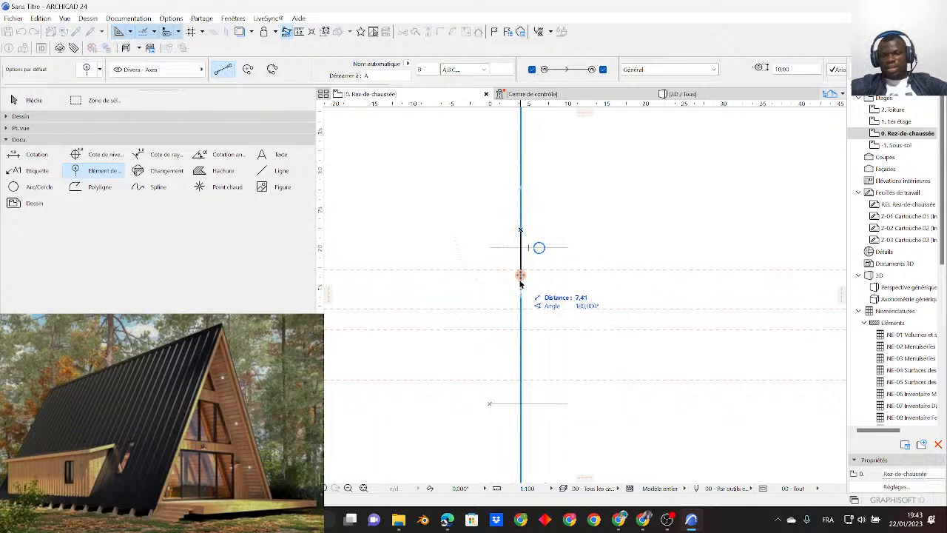
click(522, 425)
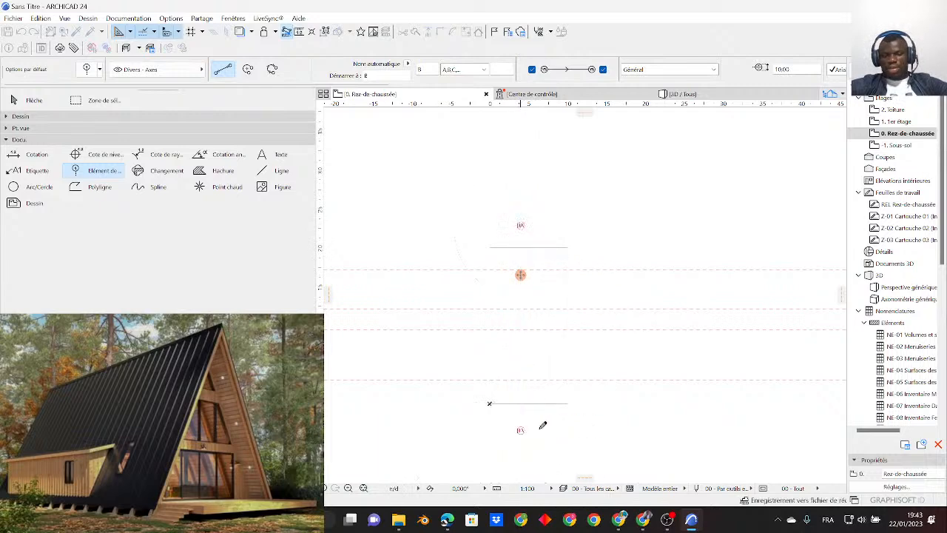
- Draw a horizontal grid axis along the uppermost guide line, extending past both sides of the outline
scroll(566, 425, up, 2)
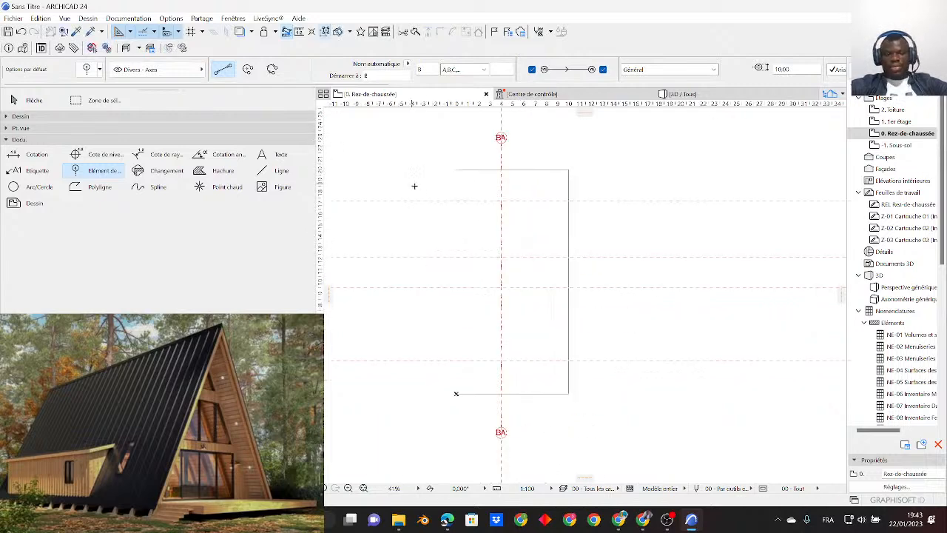
click(425, 200)
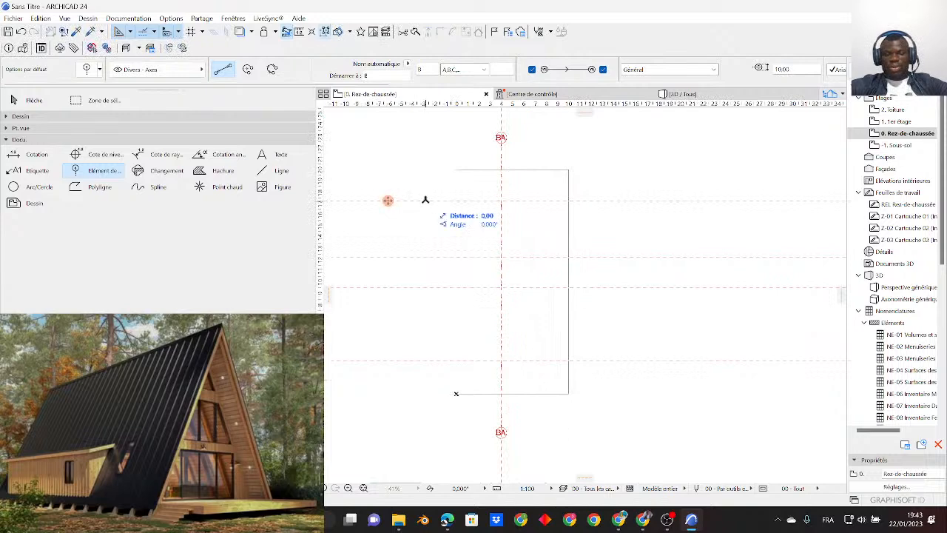
click(602, 200)
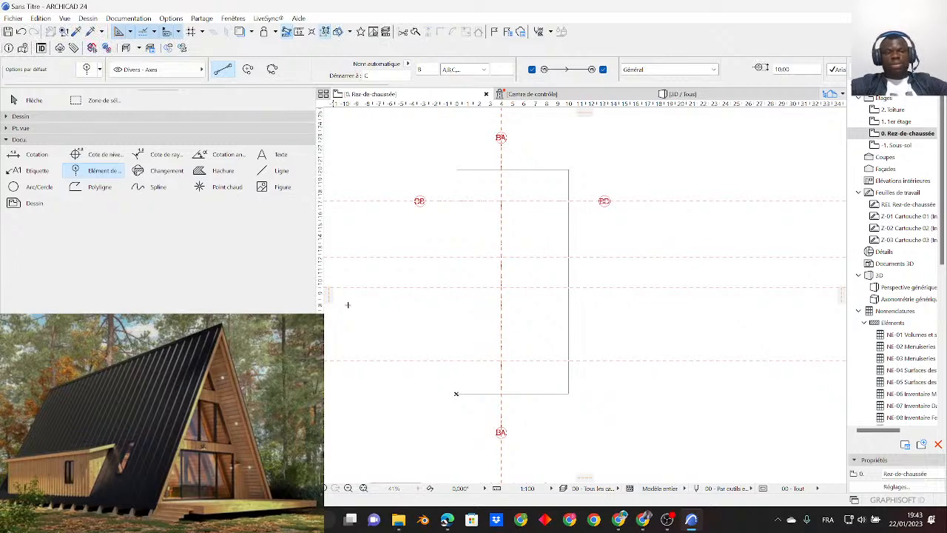
- Move the horizontal grid axis with multiple copies, placing copies on the second and third guide lines from the top
click(33, 100)
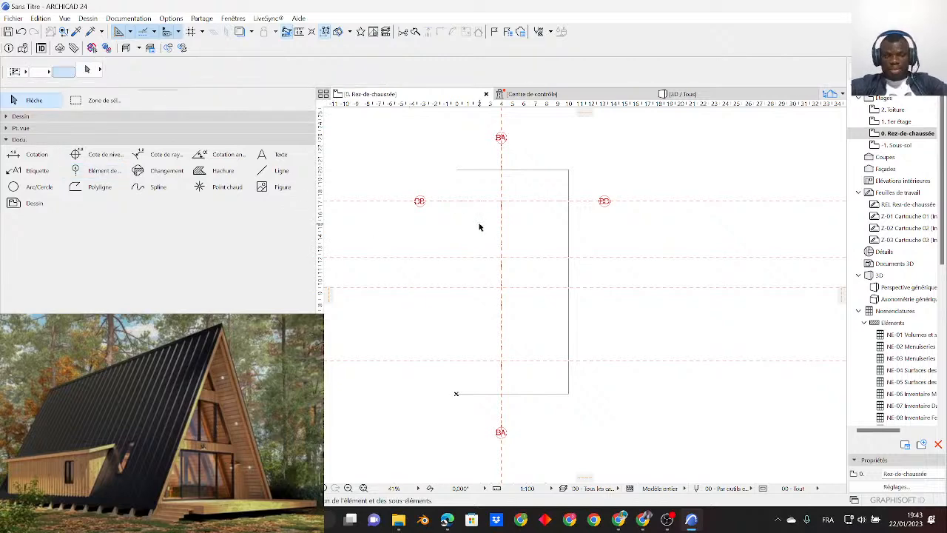
scroll(444, 207, up, 2)
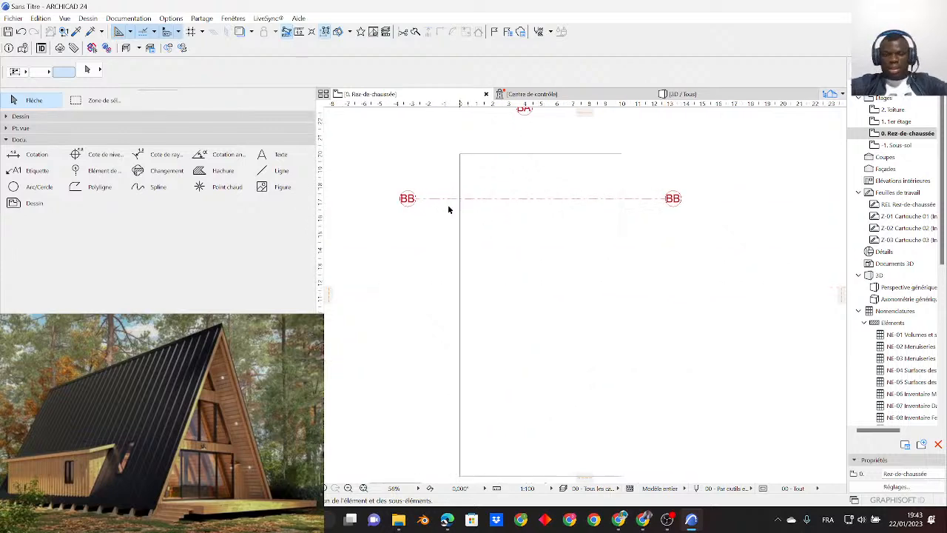
click(438, 199)
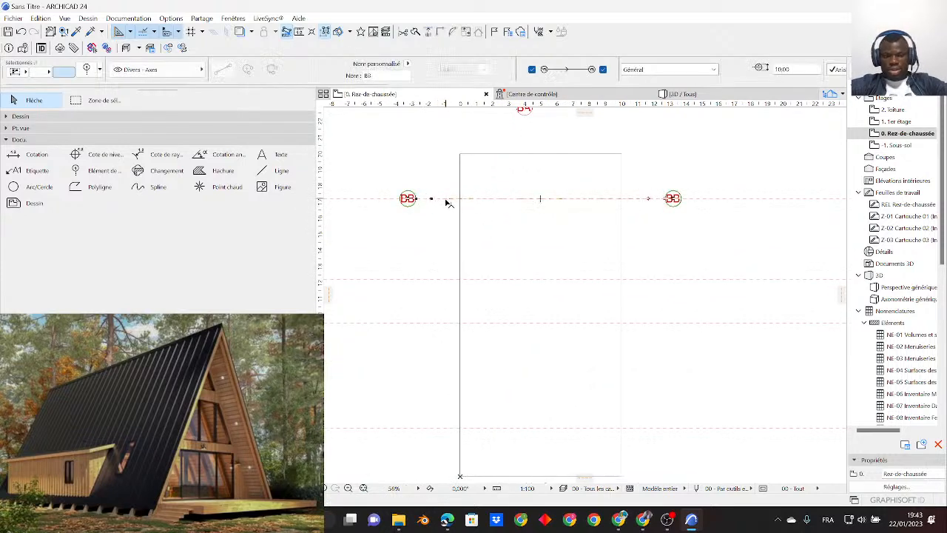
right_click(447, 200)
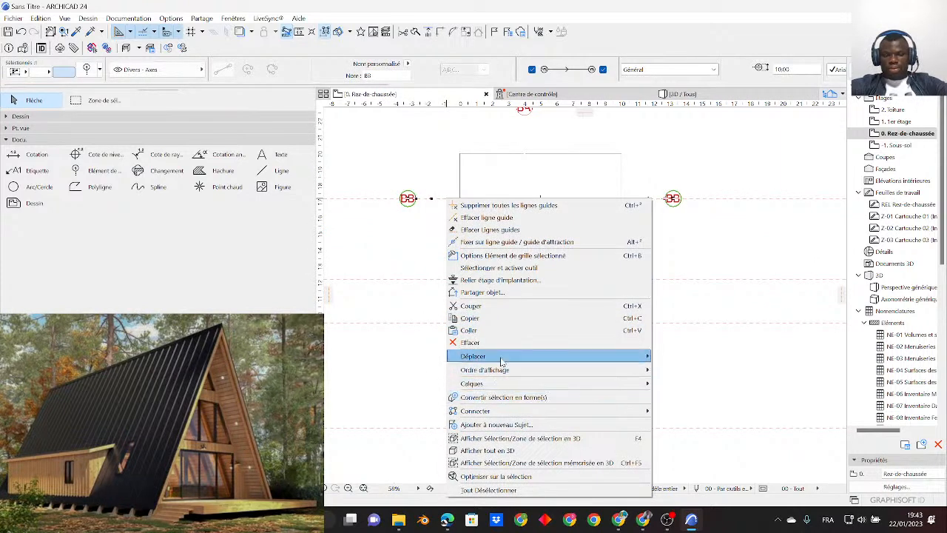
mouse_move(503, 360)
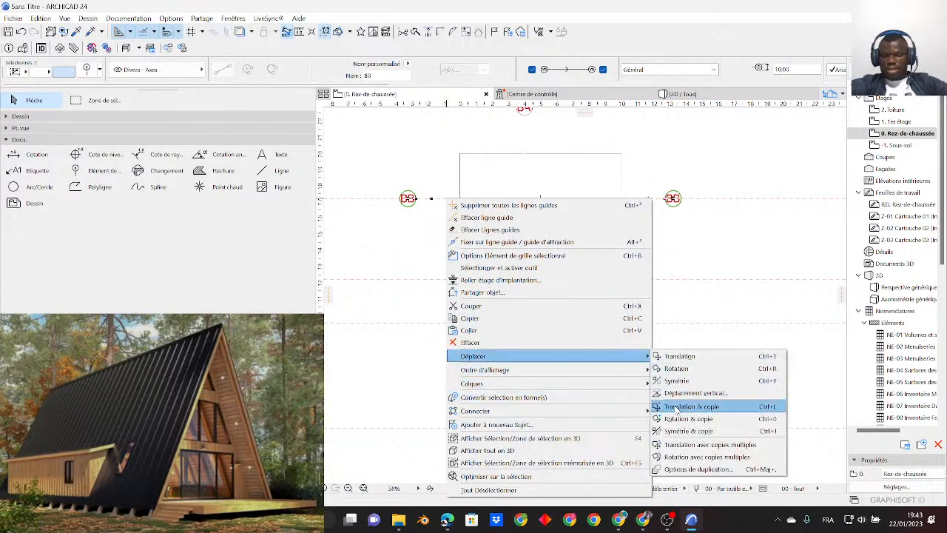
click(706, 446)
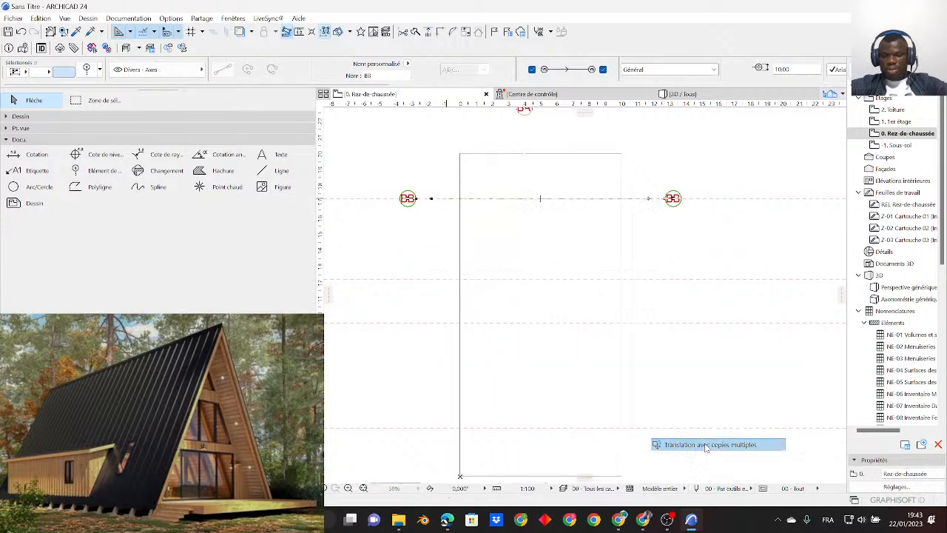
scroll(465, 212, up, 2)
click(459, 200)
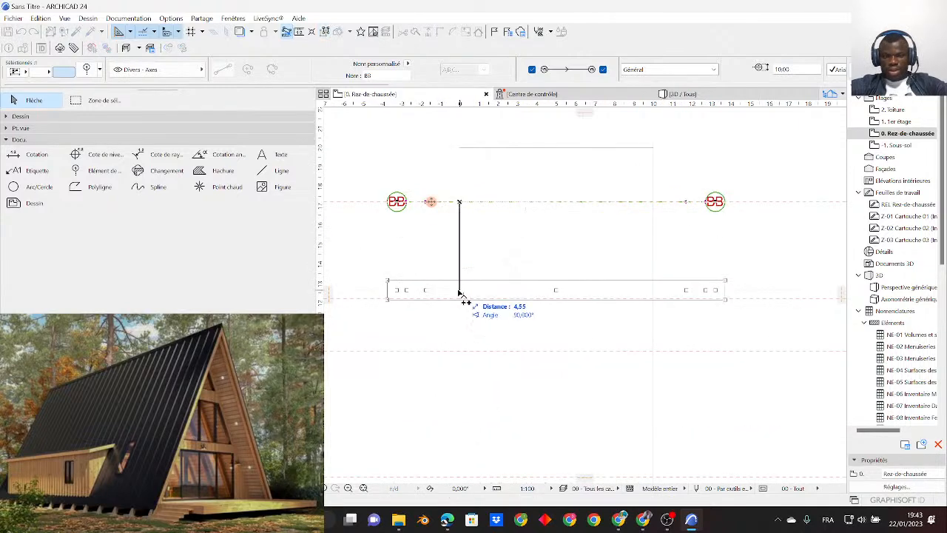
middle_drag(466, 332, 452, 239)
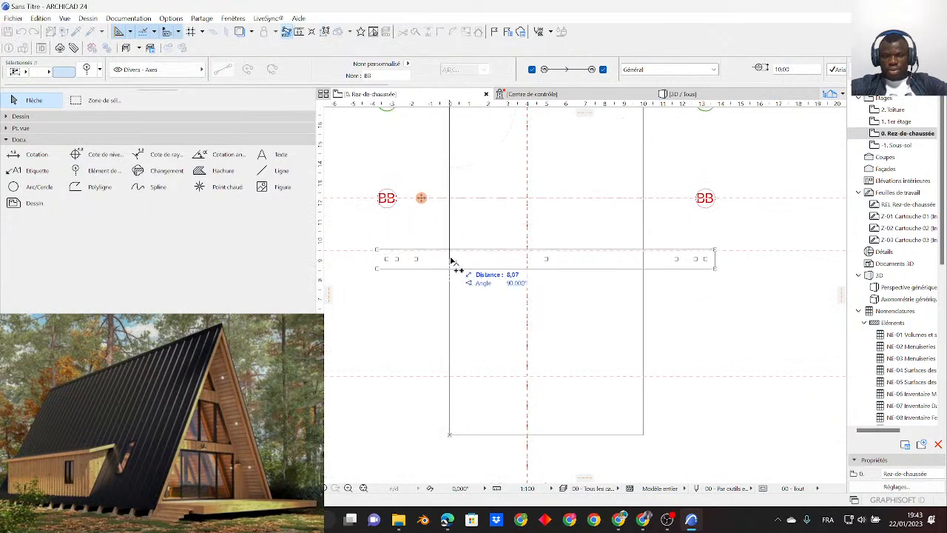
click(449, 251)
- Place further axis copies on the lowest guide line and the outline's bottom and top edges, and end the copying
middle_drag(453, 314, 438, 217)
click(437, 281)
double_click(437, 340)
scroll(425, 370, down, 3)
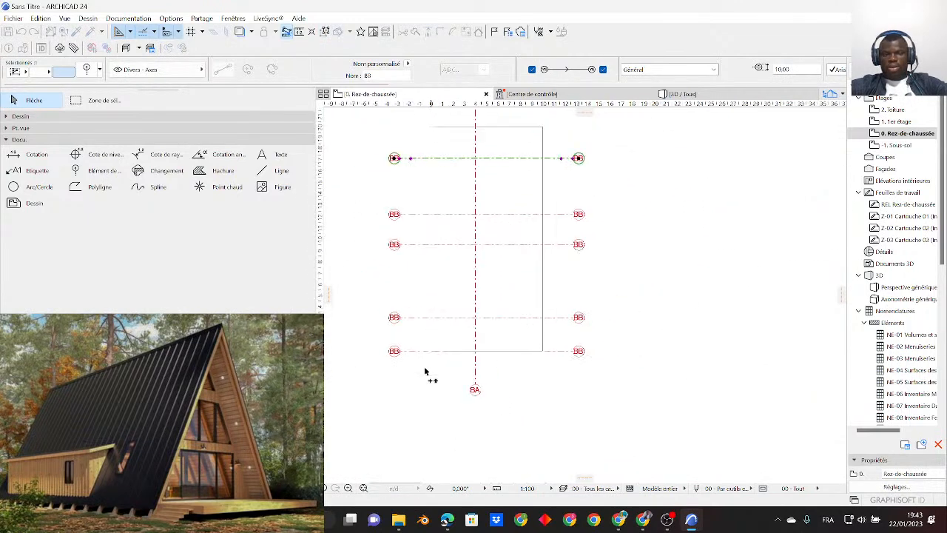
click(433, 127)
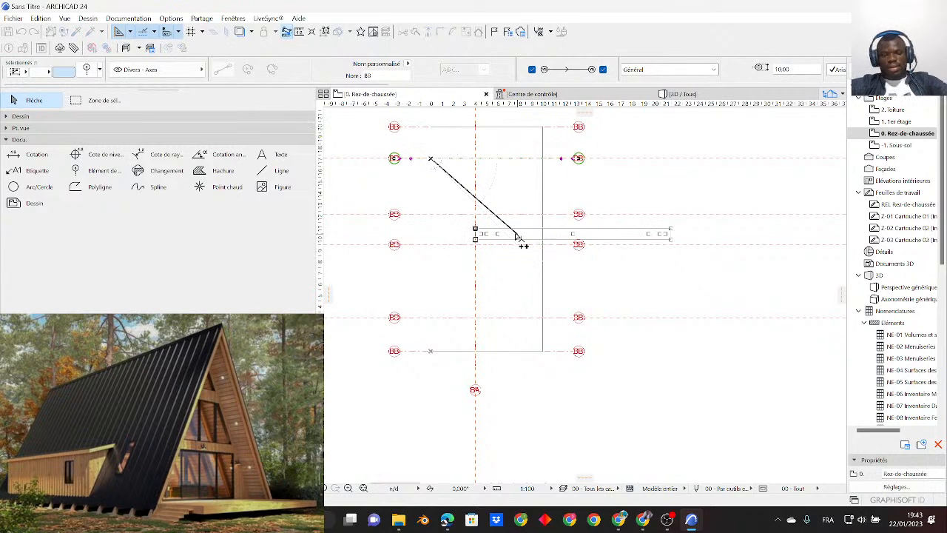
key(Escape)
- Move the vertical grid axis with multiple copies, placing copies on the outline's left and right edges, and end the copying
middle_drag(483, 174, 480, 256)
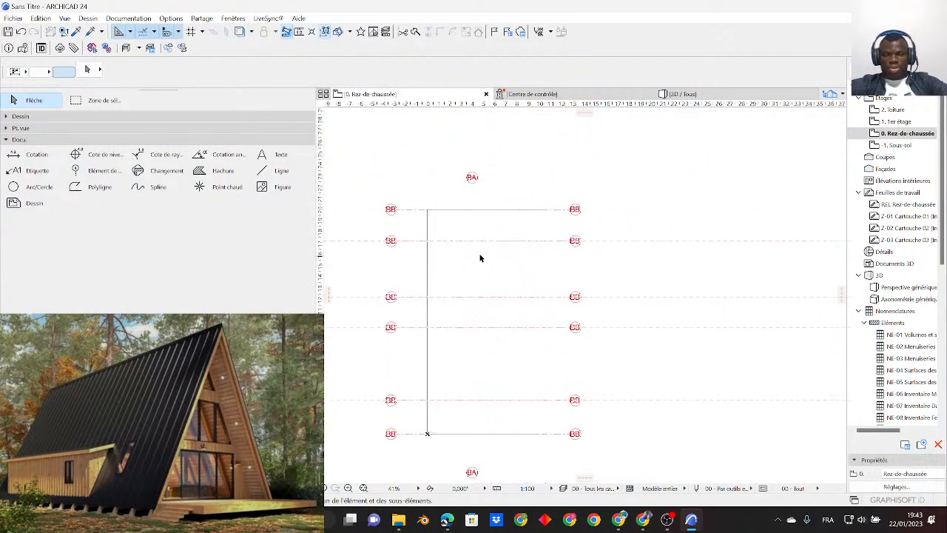
click(472, 197)
right_click(472, 200)
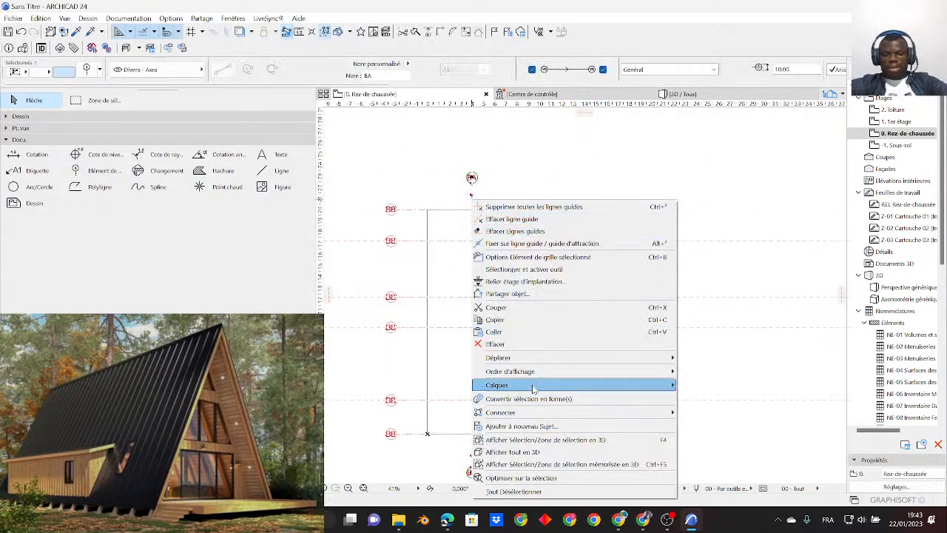
mouse_move(562, 357)
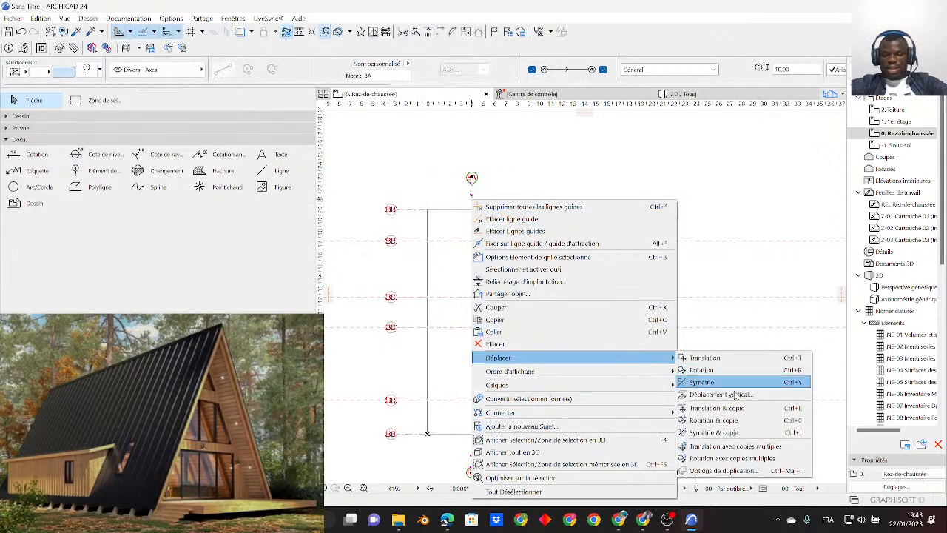
click(720, 446)
scroll(475, 228, up, 3)
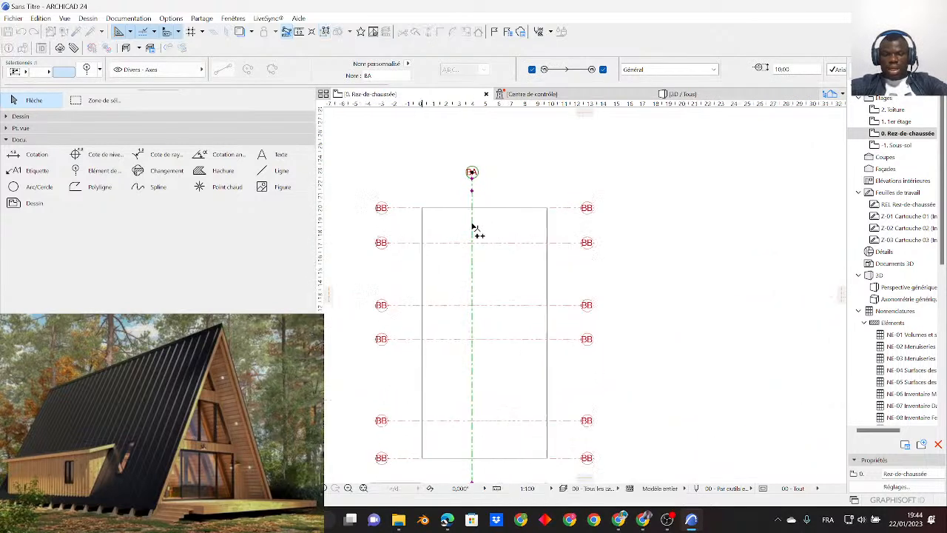
click(472, 221)
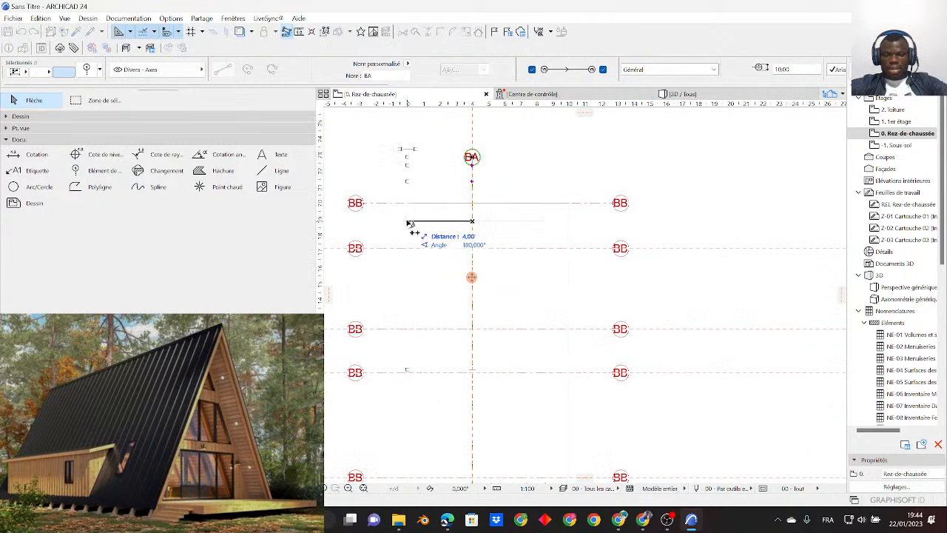
click(408, 222)
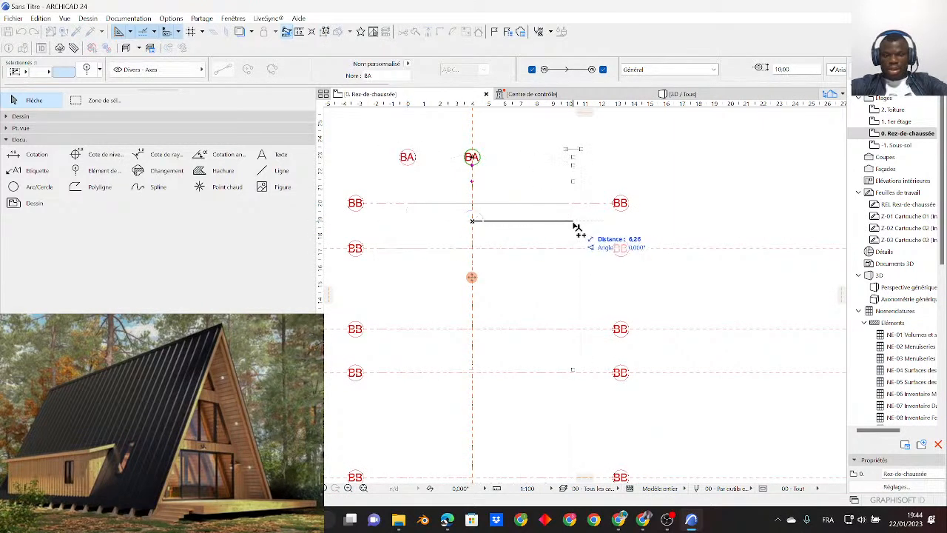
click(573, 224)
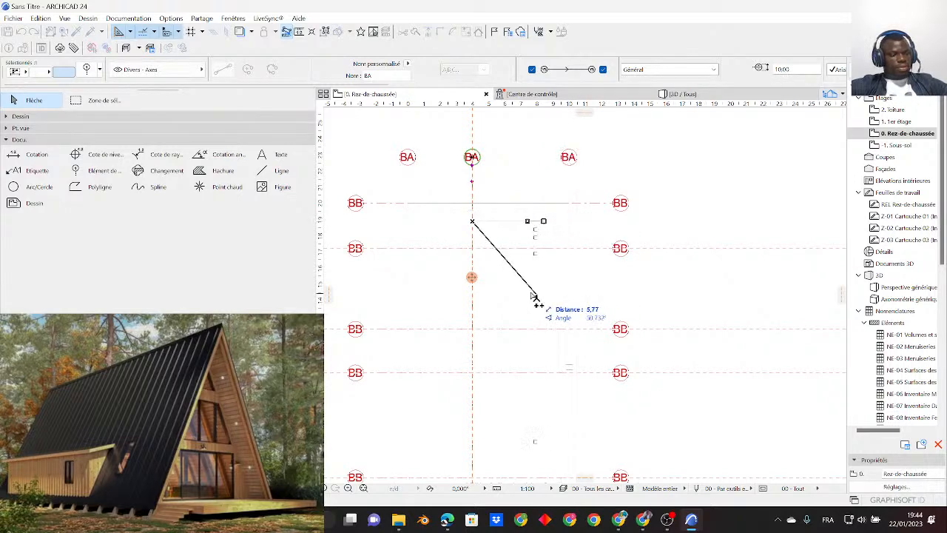
key(Escape)
key(Escape)
- Turn off the guide lines in the ground-floor plan
scroll(556, 213, down, 4)
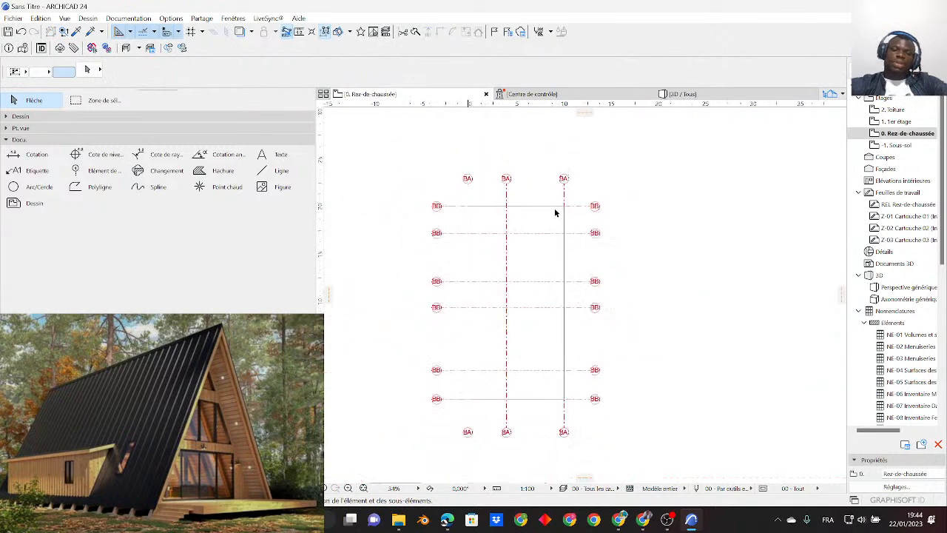
scroll(521, 228, up, 2)
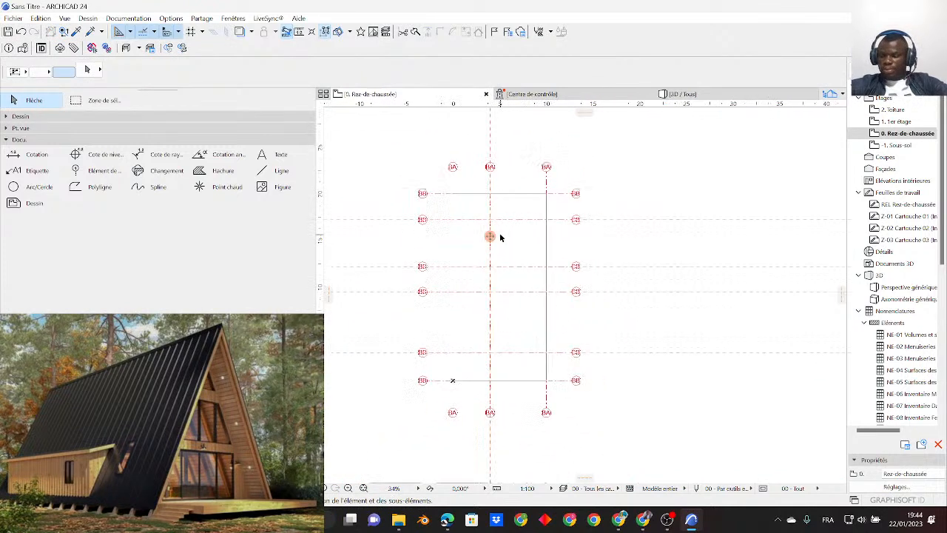
scroll(507, 208, up, 1)
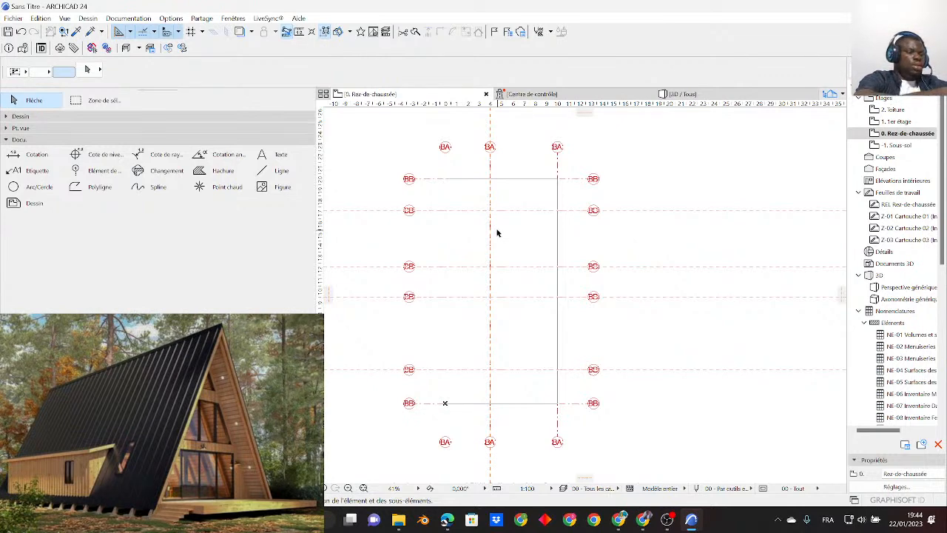
mouse_move(528, 241)
middle_down()
mouse_move(538, 209)
mouse_move(539, 232)
middle_up()
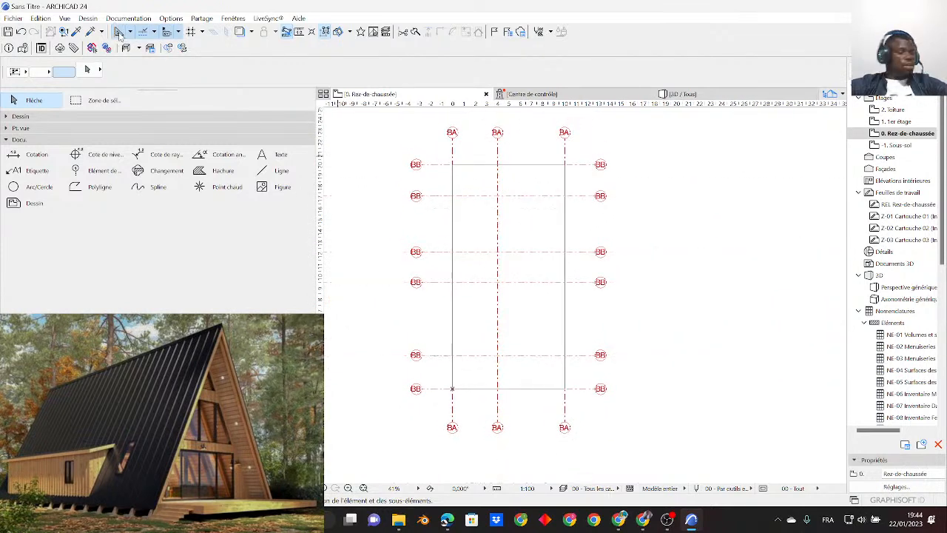
middle_drag(454, 269, 457, 285)
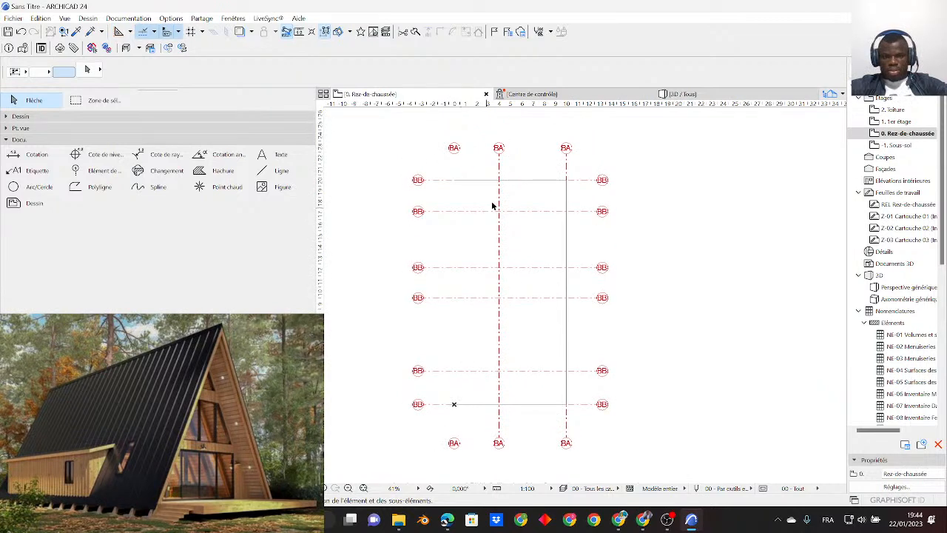
scroll(516, 317, up, 1)
scroll(541, 408, up, 2)
scroll(540, 407, down, 2)
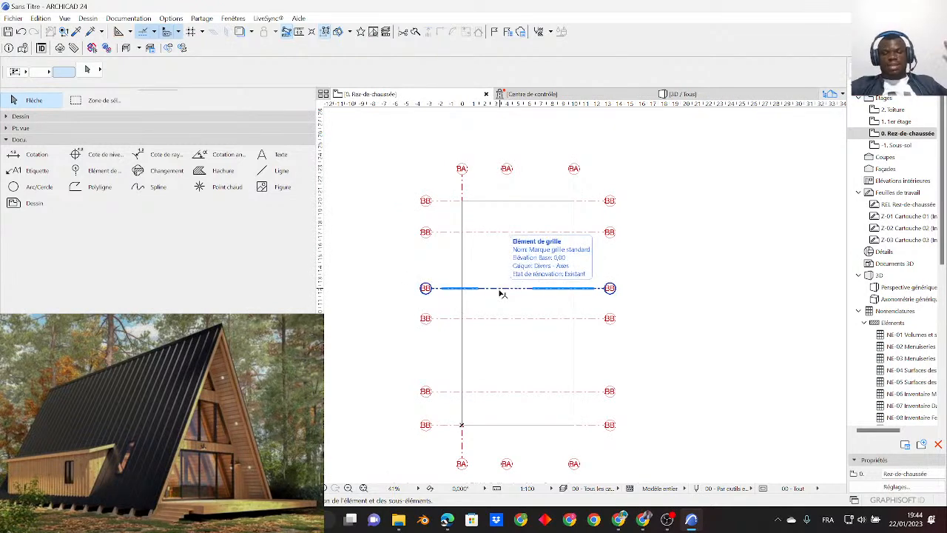
click(501, 294)
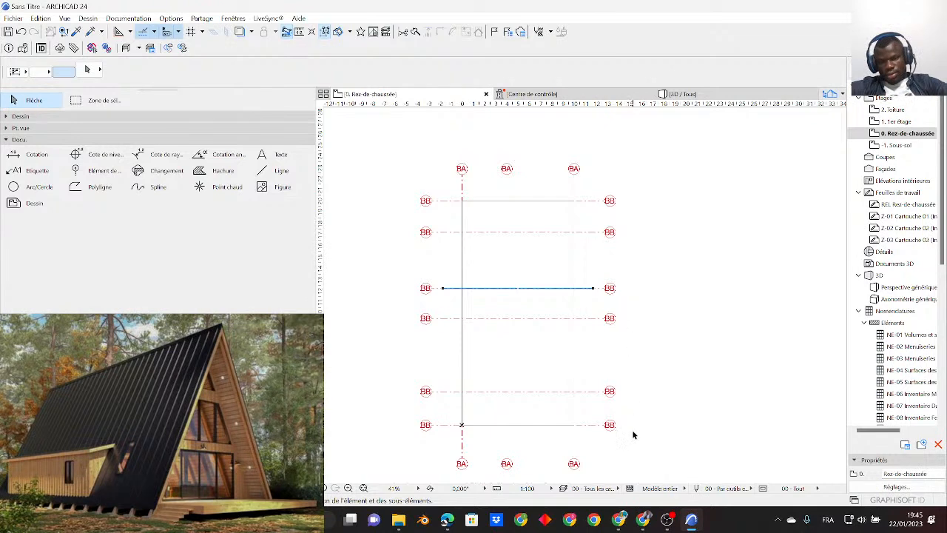
click(625, 521)
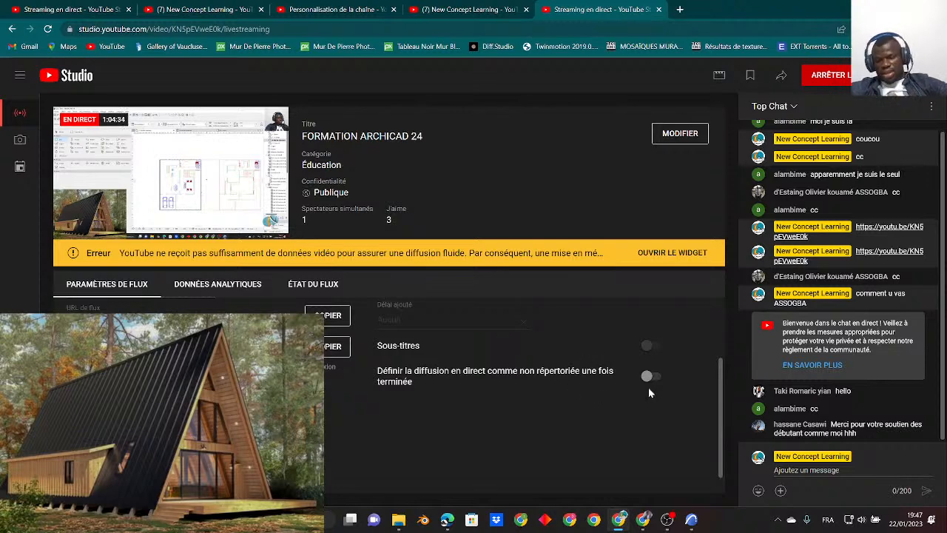
click(691, 519)
middle_drag(530, 310, 534, 292)
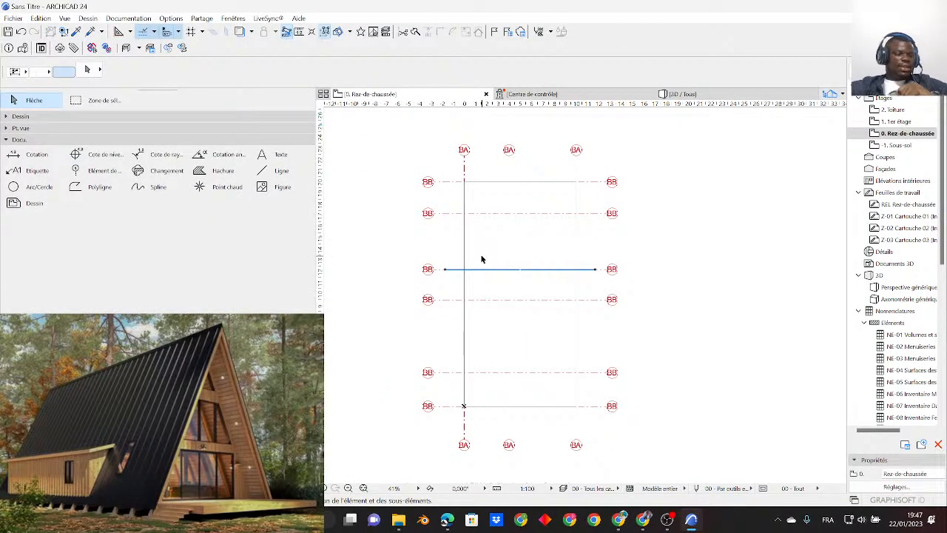
scroll(486, 254, up, 2)
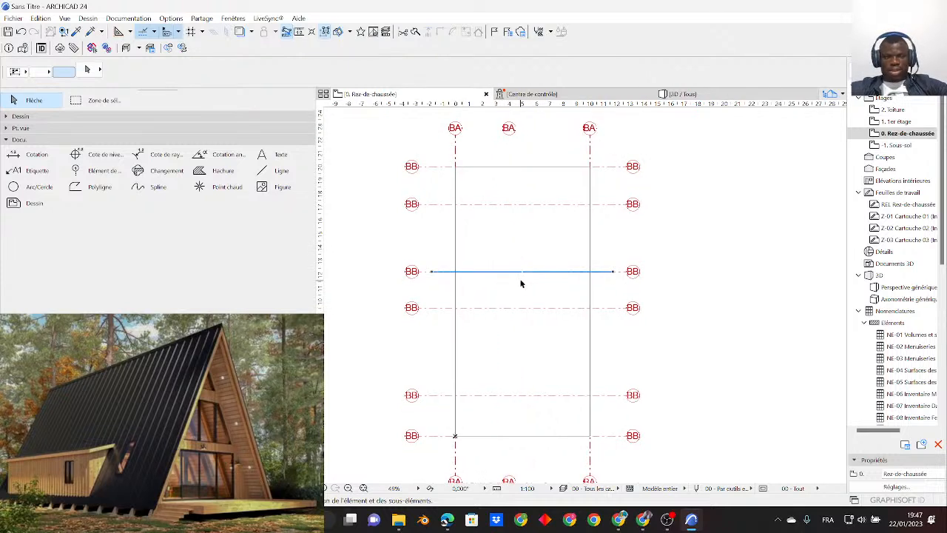
- Collapse the documentation tools, show the design tools, and open the default settings of the Wall tool
click(278, 141)
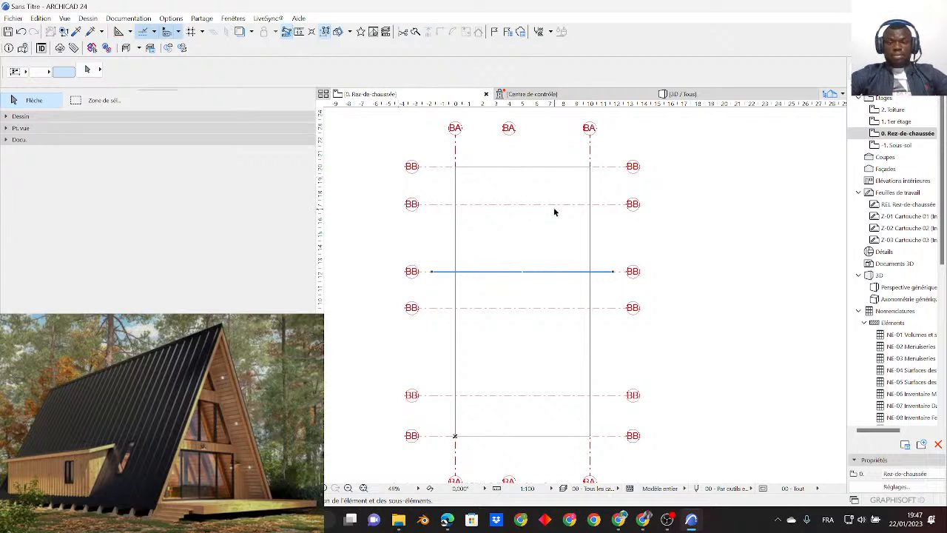
scroll(553, 209, down, 1)
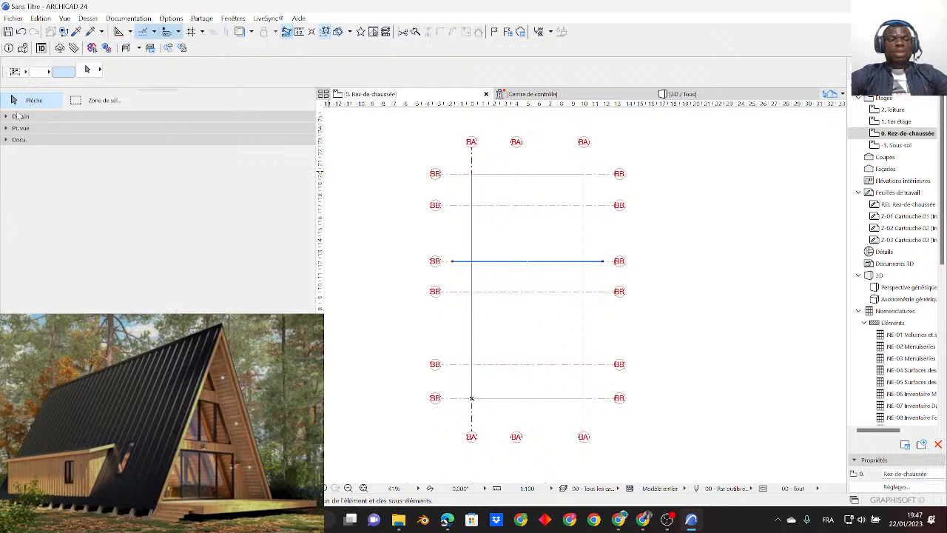
click(58, 117)
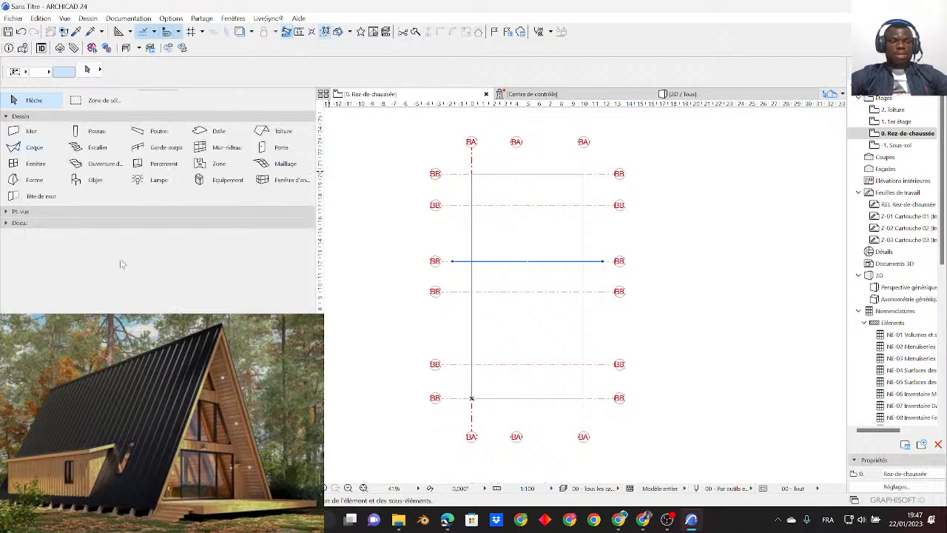
click(30, 131)
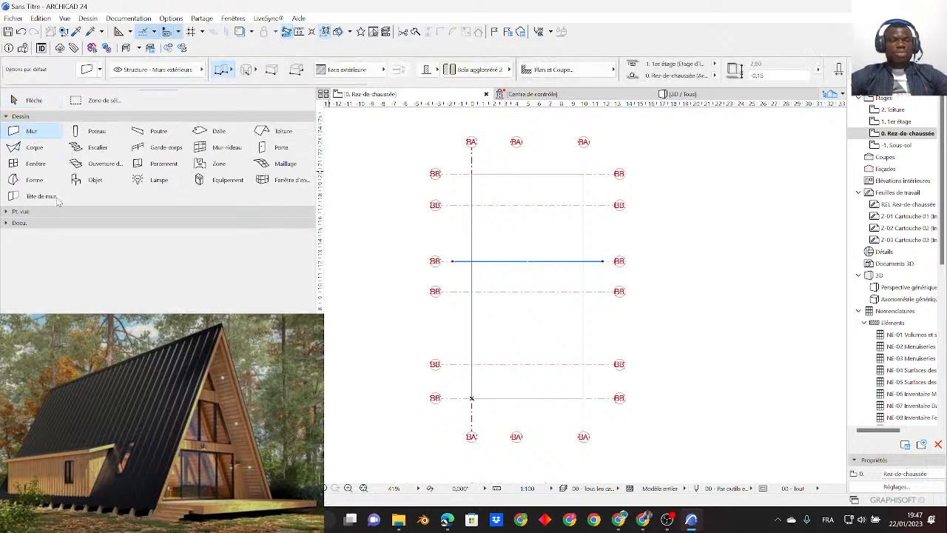
click(90, 73)
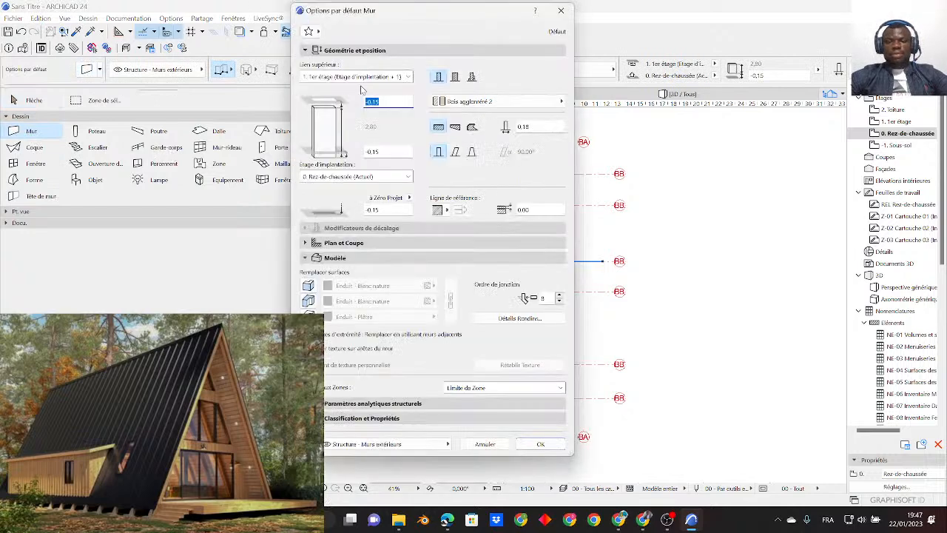
- Turn on the surface overrides in the default wall settings, accept them, and return to the Arrow tool
click(441, 77)
drag(526, 126, 612, 131)
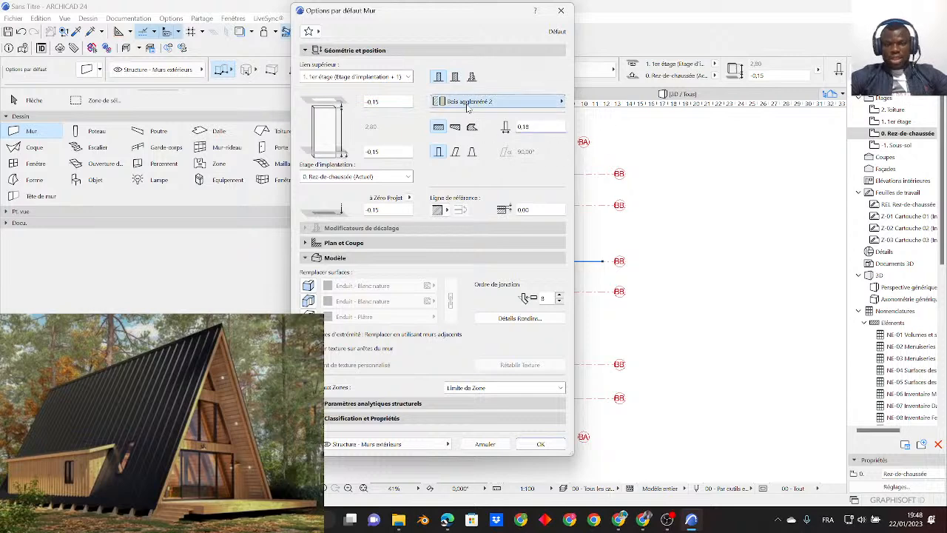
click(466, 104)
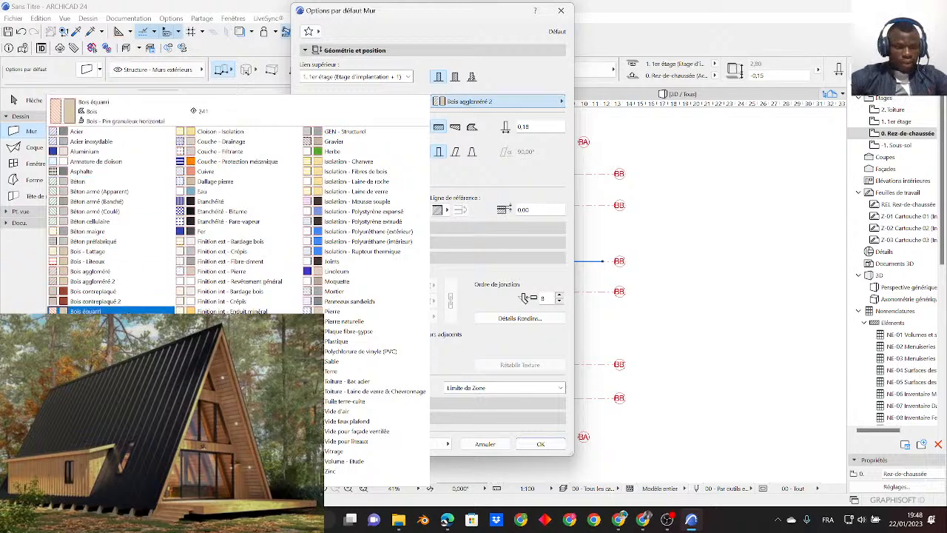
click(551, 73)
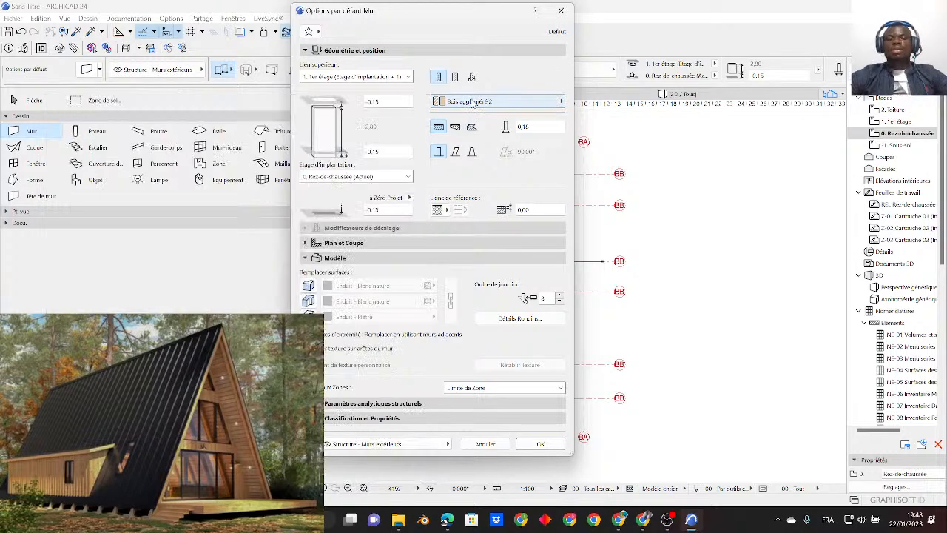
click(309, 287)
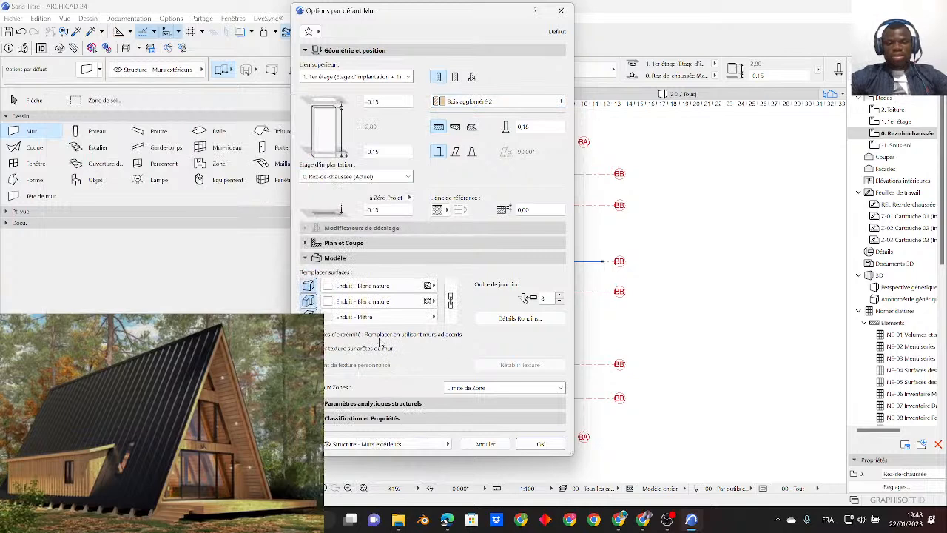
click(542, 444)
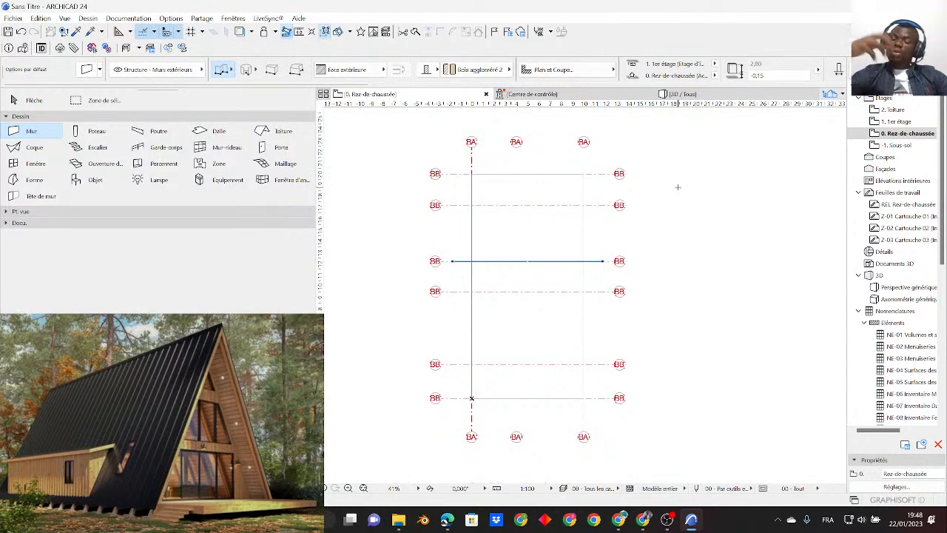
click(12, 101)
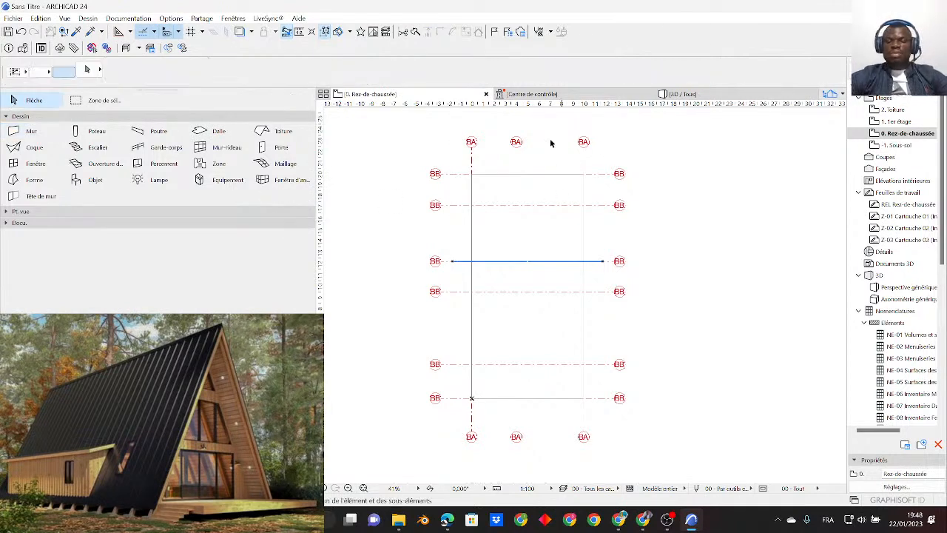
- Rename the vertical grid axis on the outline's left edge as X1
scroll(466, 142, up, 1)
middle_drag(479, 148, 466, 182)
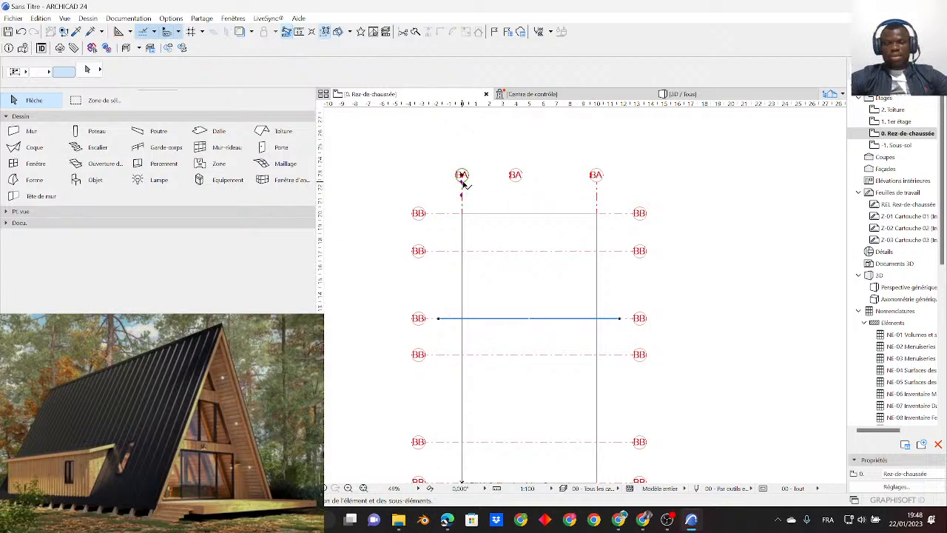
click(461, 183)
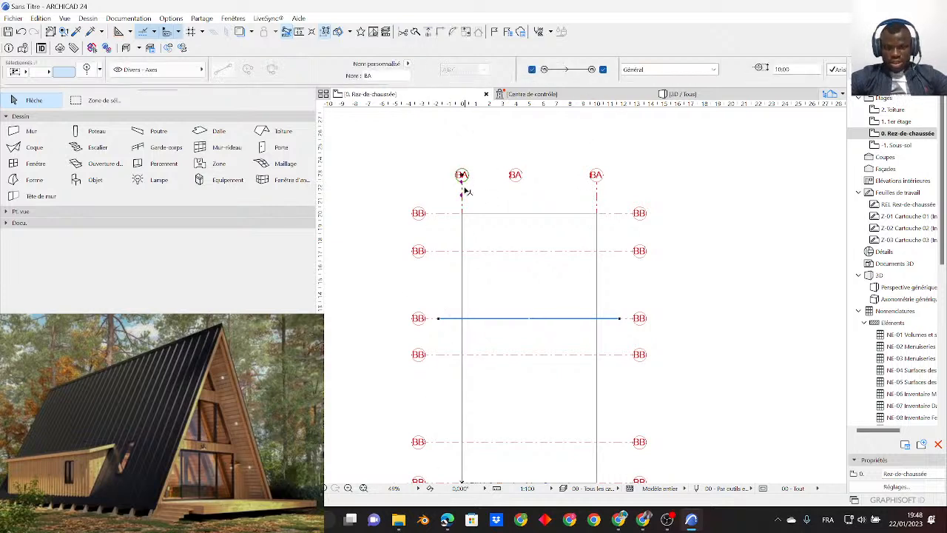
click(366, 75)
text(X1)
key(Return)
- Rename the middle vertical grid axis as X2 and the one on the outline's right edge as X3
click(518, 184)
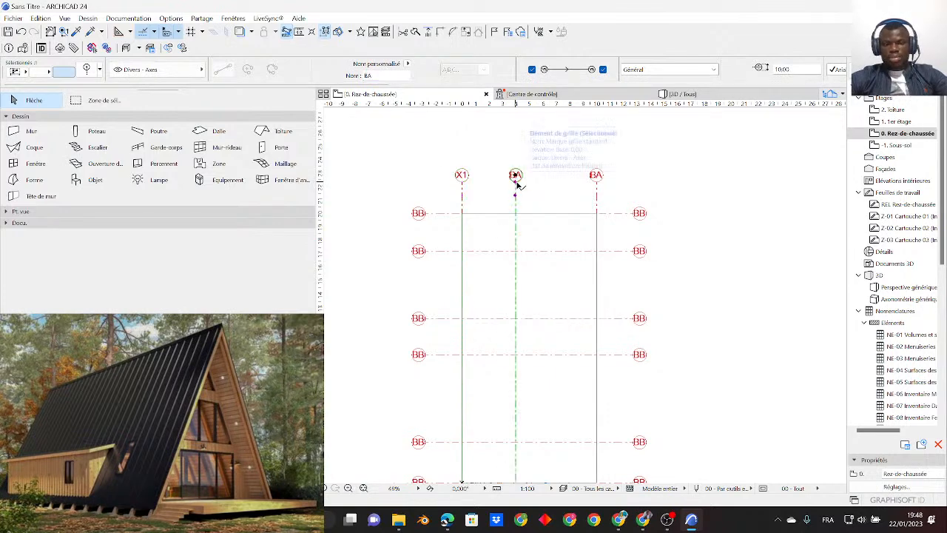
click(385, 76)
text(X2)
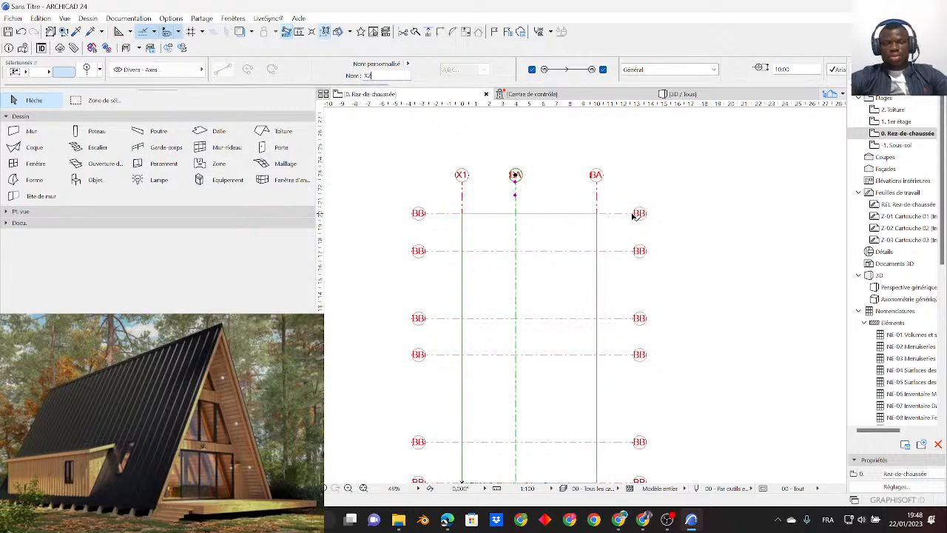
click(596, 176)
click(368, 75)
text(X3)
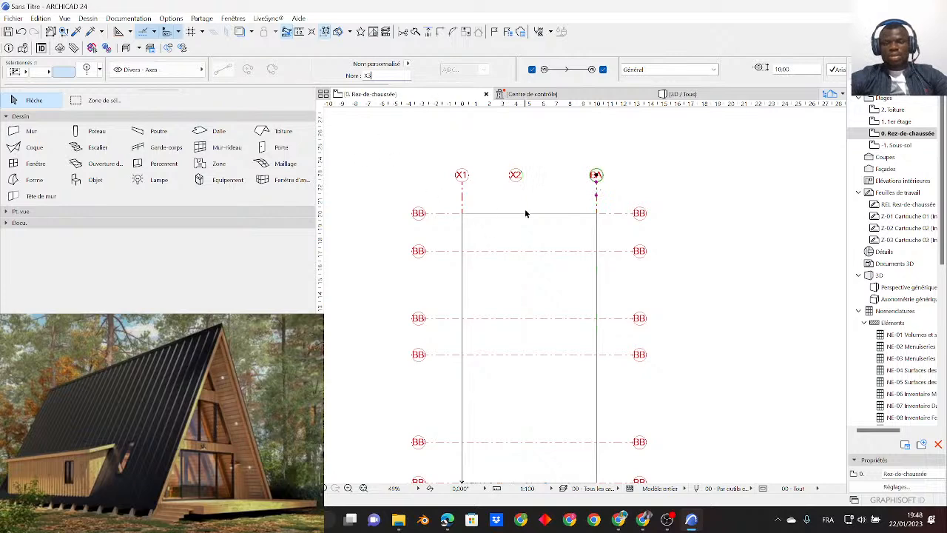
click(535, 232)
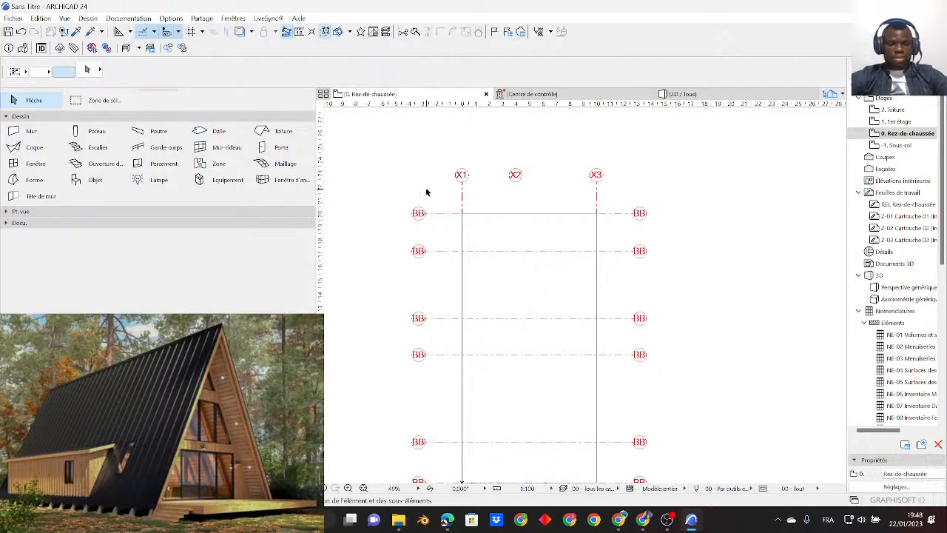
- Rename the three uppermost horizontal grid axes as Y1, Y2 and Y3, from the outline's upper edge downward
click(423, 214)
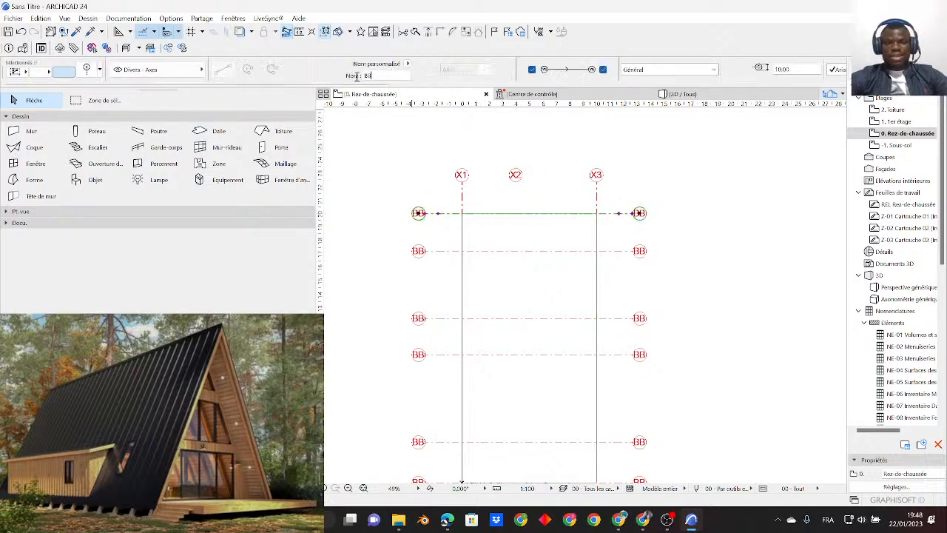
text(Y1)
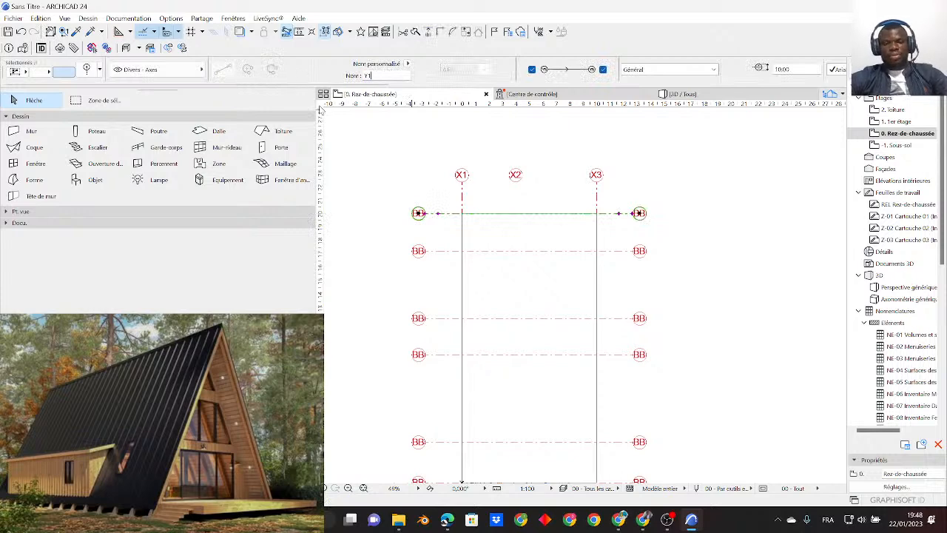
click(430, 251)
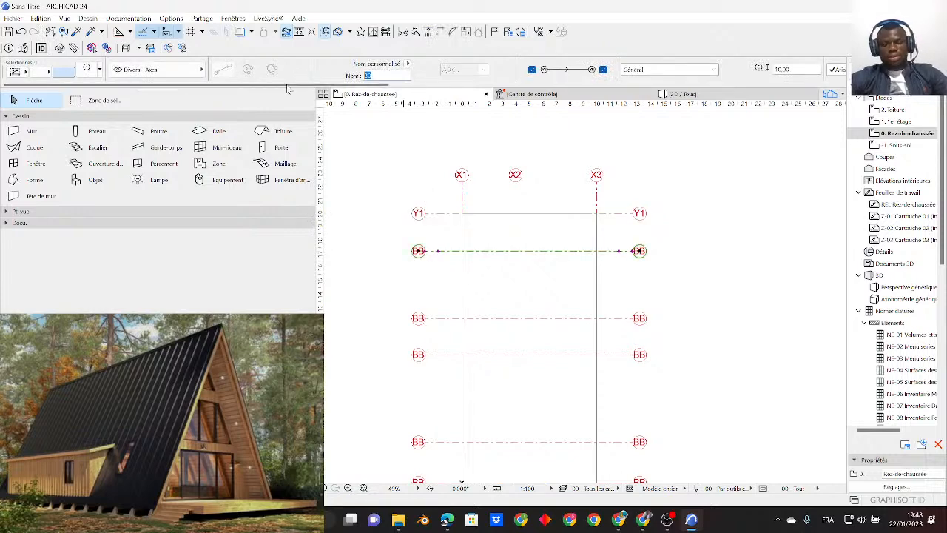
text(Y2)
click(429, 318)
text(Y)
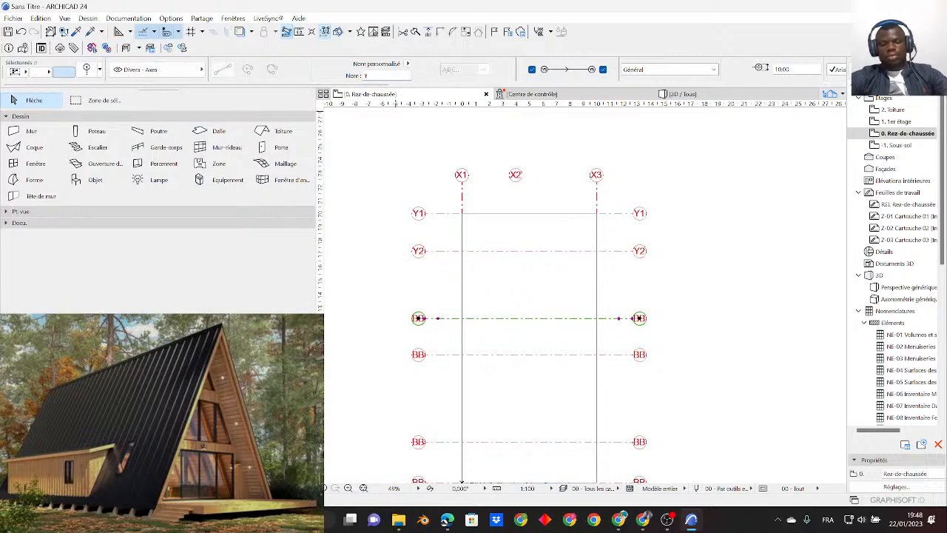
text(3)
- Rename the remaining three horizontal grid axes as Y4, Y5 and Y6, ending at the outline's lower edge
click(426, 355)
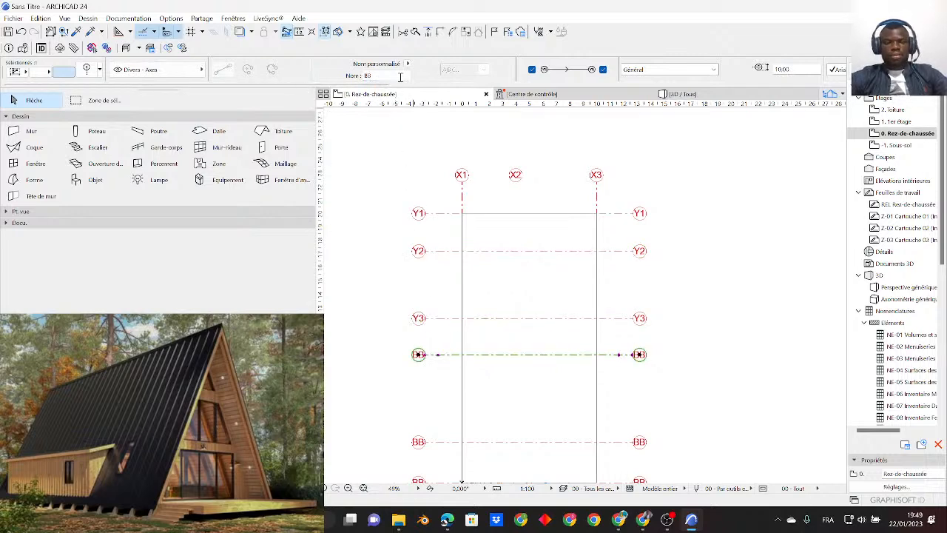
double_click(382, 74)
text(Y)
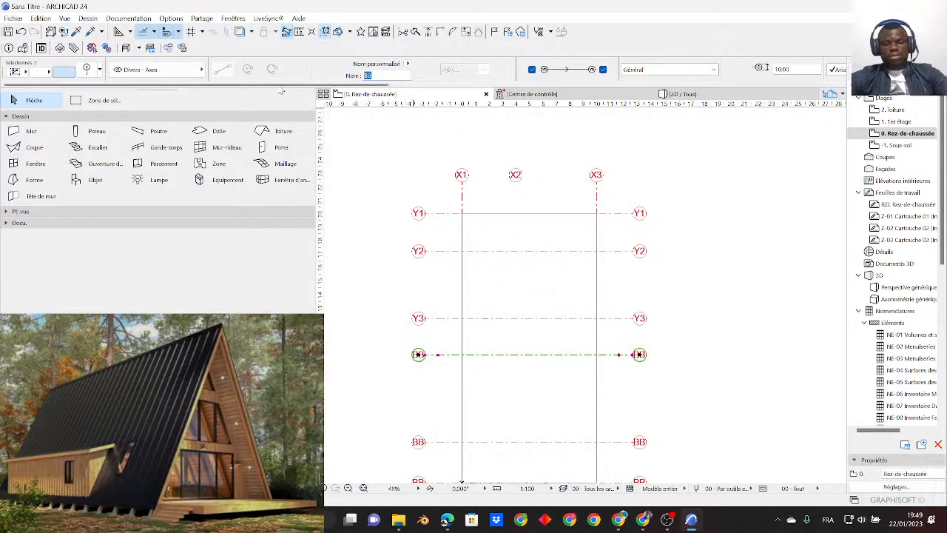
text(4)
click(426, 442)
middle_drag(471, 419, 459, 306)
double_click(382, 75)
text(Y5)
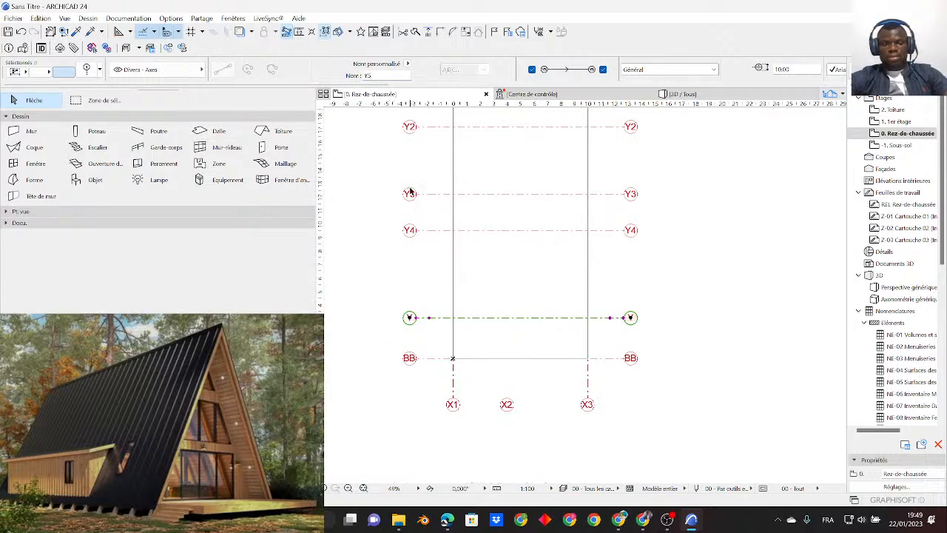
click(419, 357)
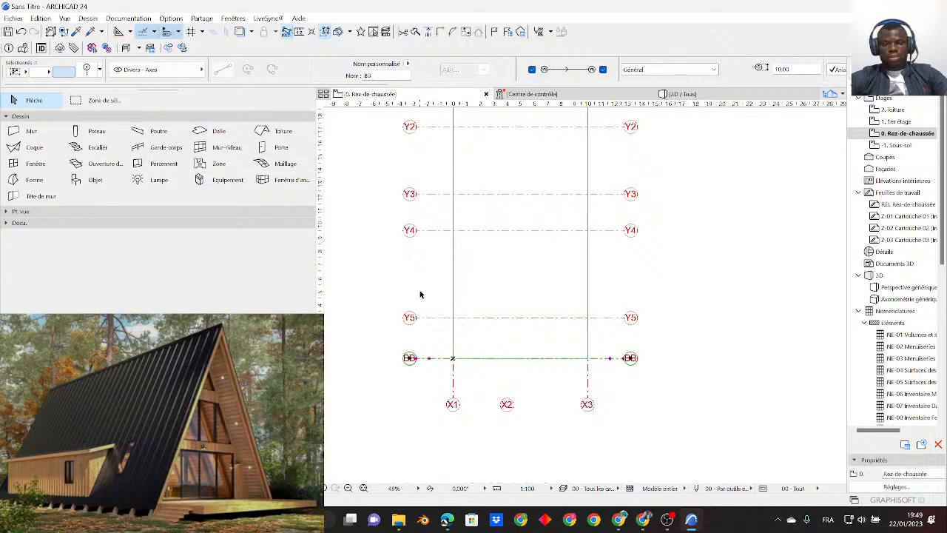
double_click(382, 75)
text(Y6)
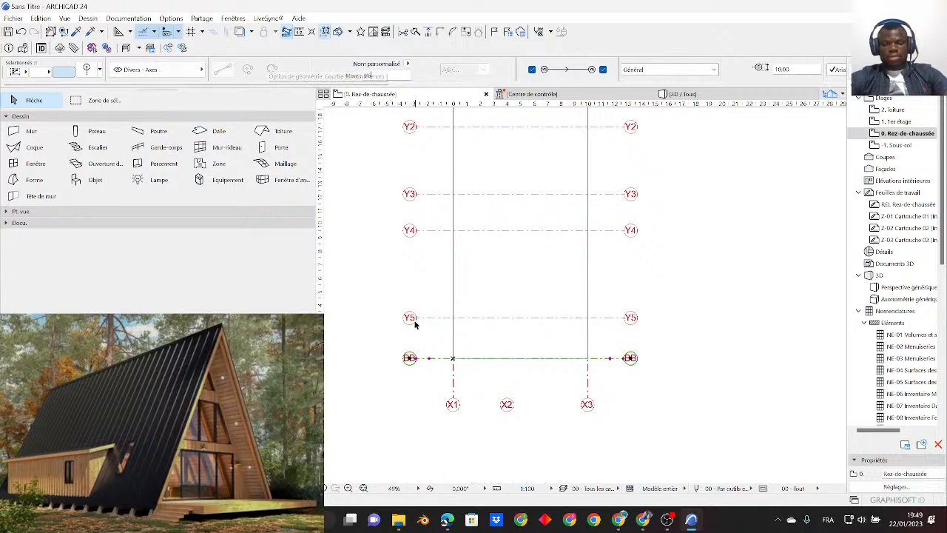
click(413, 396)
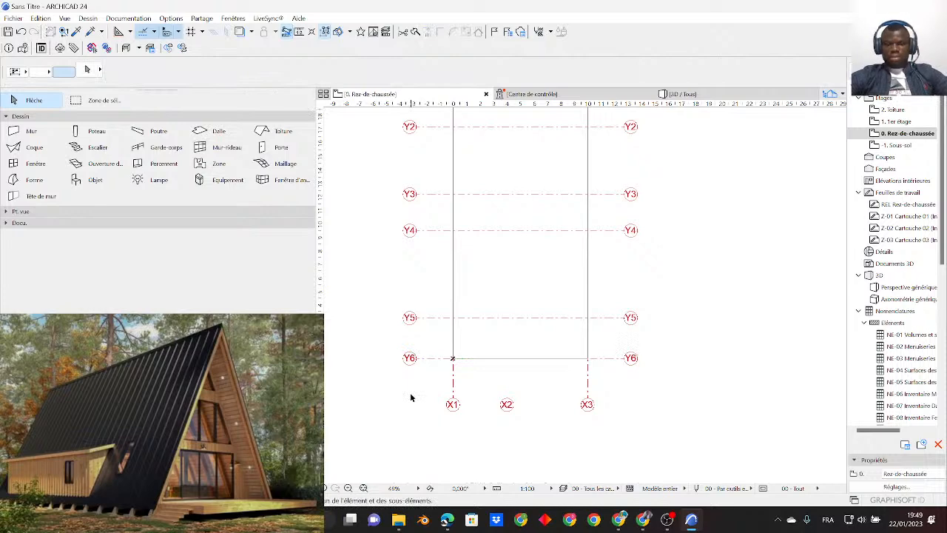
scroll(533, 215, down, 3)
middle_drag(570, 155, 513, 261)
scroll(460, 321, up, 1)
middle_drag(460, 321, 504, 307)
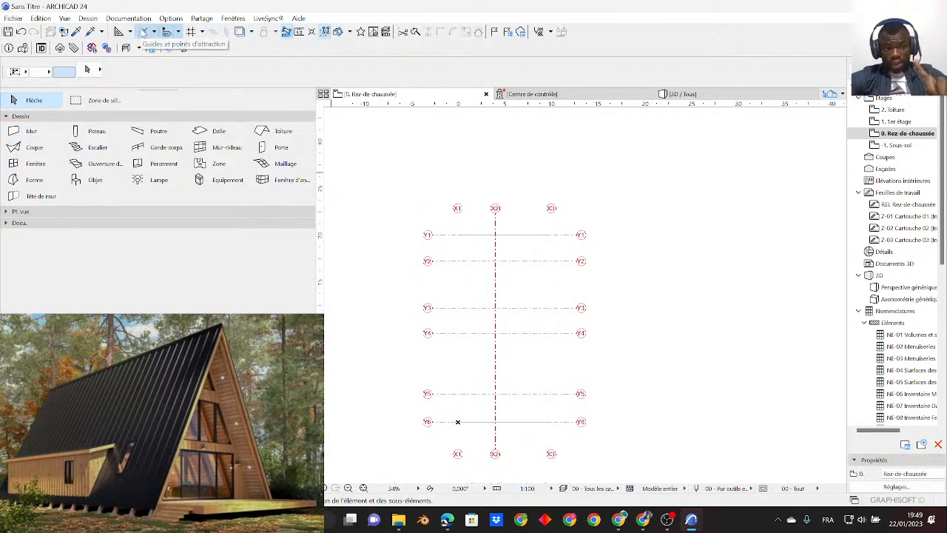
scroll(465, 311, up, 1)
middle_drag(471, 332, 507, 286)
scroll(508, 310, up, 1)
scroll(507, 304, down, 1)
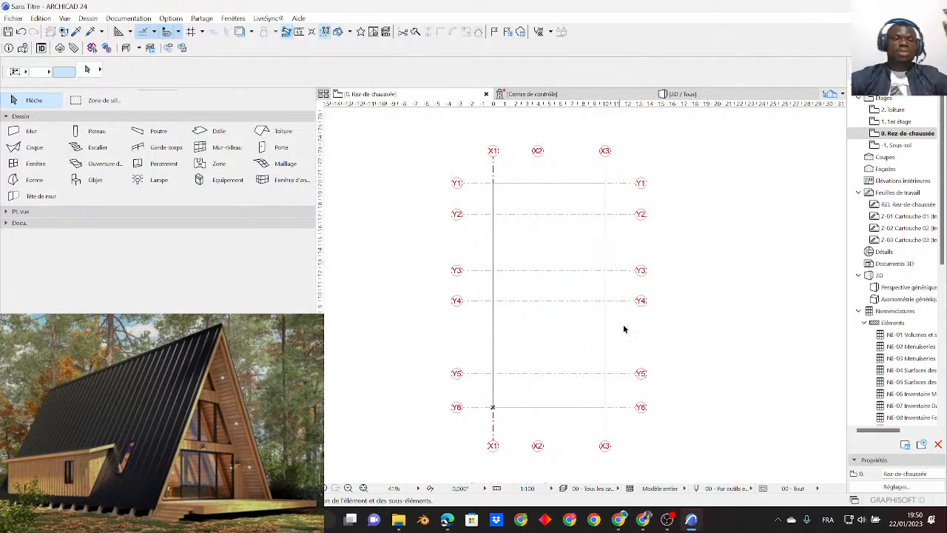
- Open the Surfaces element attribute settings
click(180, 18)
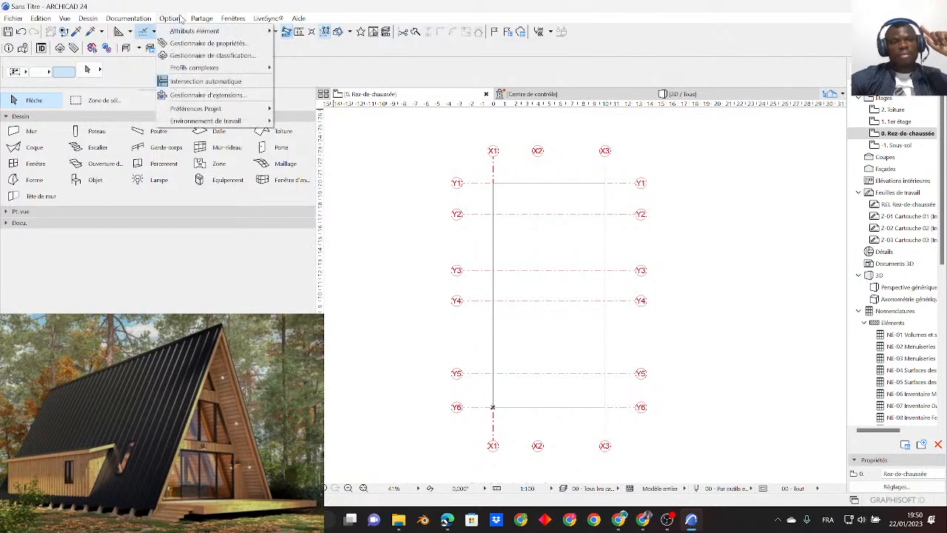
mouse_move(177, 30)
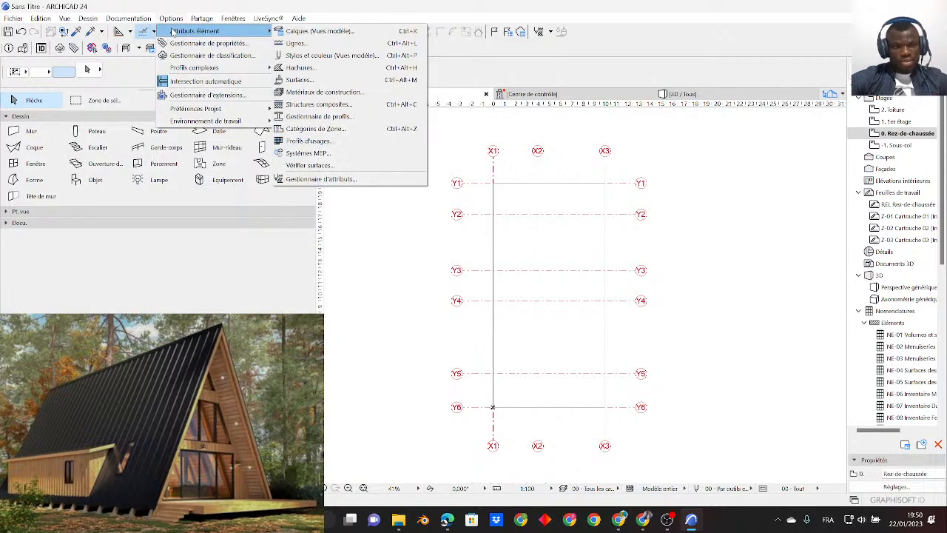
click(314, 80)
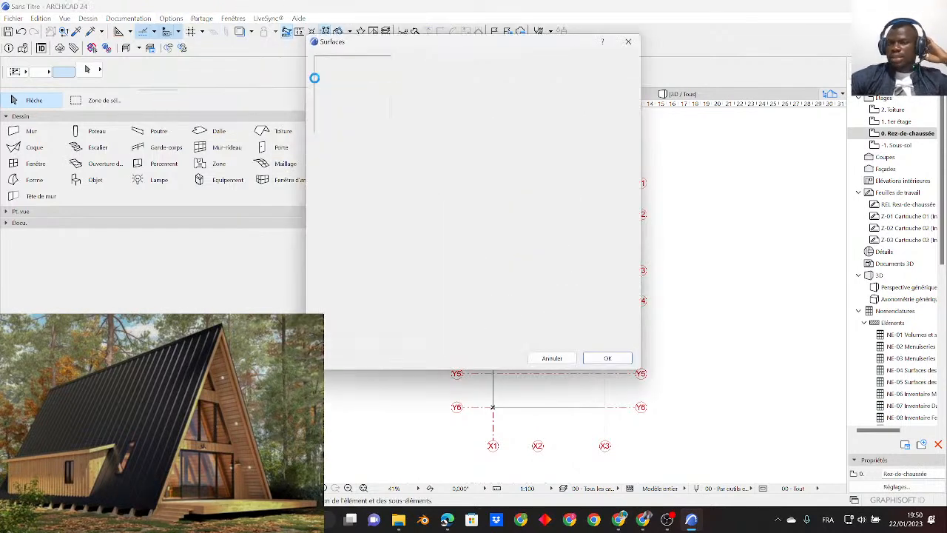
drag(433, 52, 428, 75)
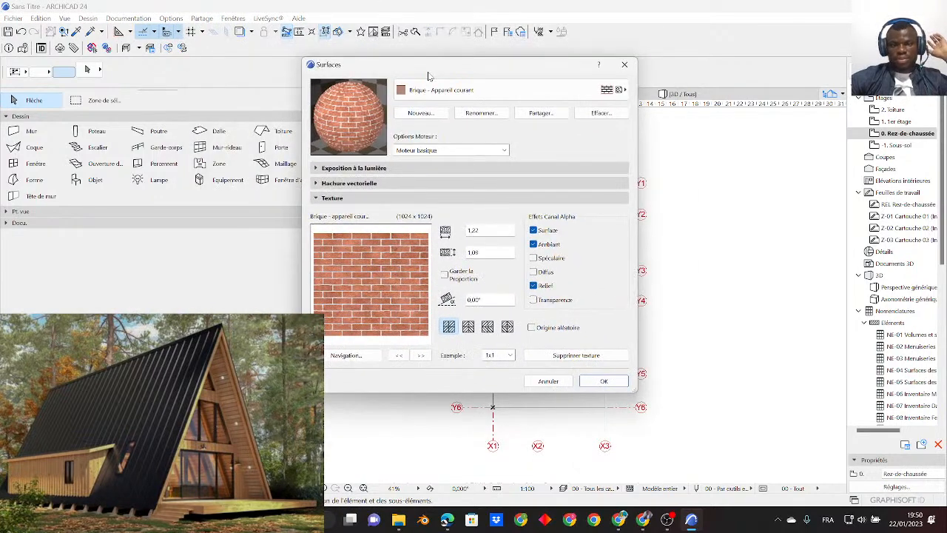
- Try the CineRender par MAXON and OpenGL engine options on the brick surface and return to Moteur basique
click(454, 150)
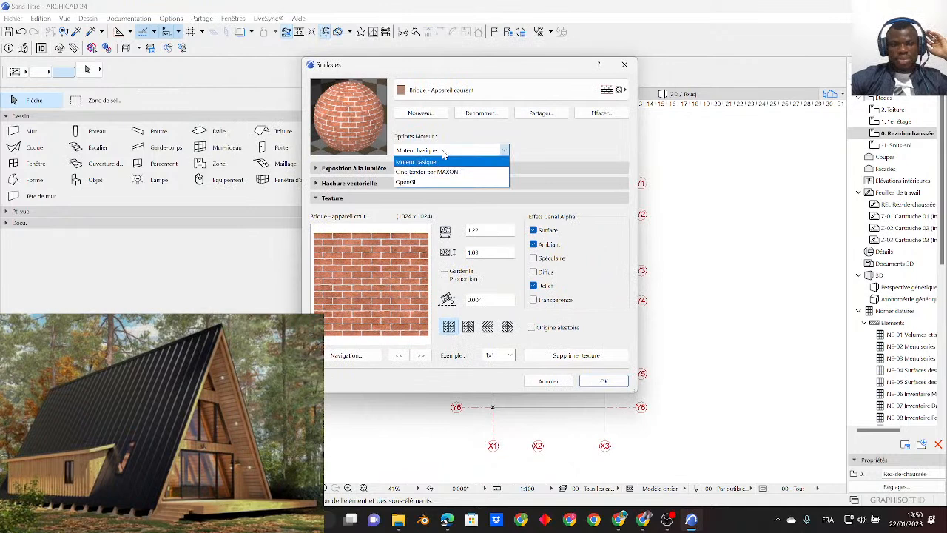
click(513, 134)
click(428, 151)
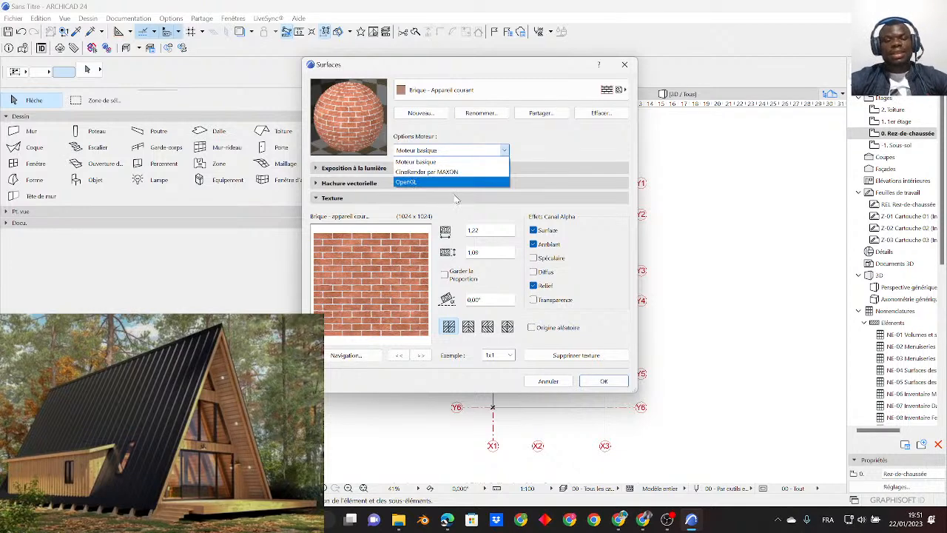
click(423, 172)
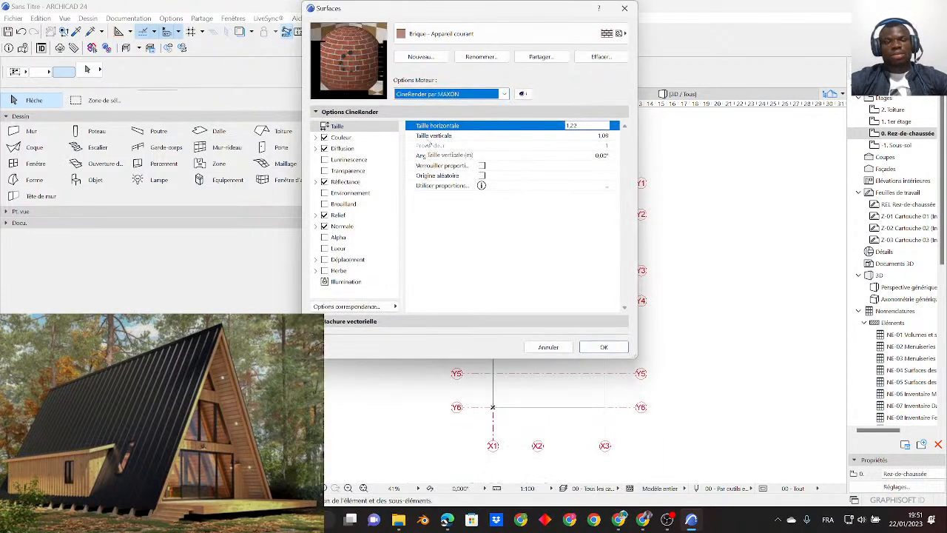
click(434, 95)
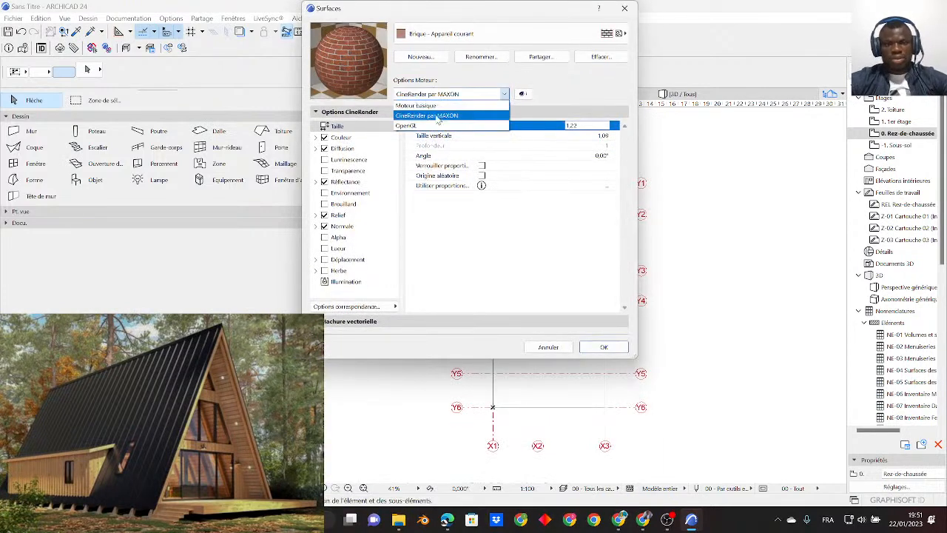
click(378, 321)
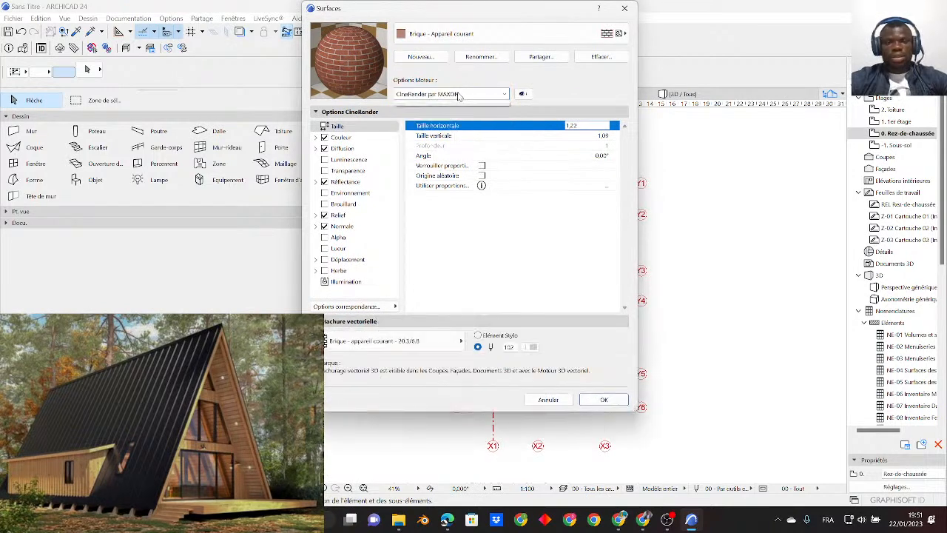
click(444, 94)
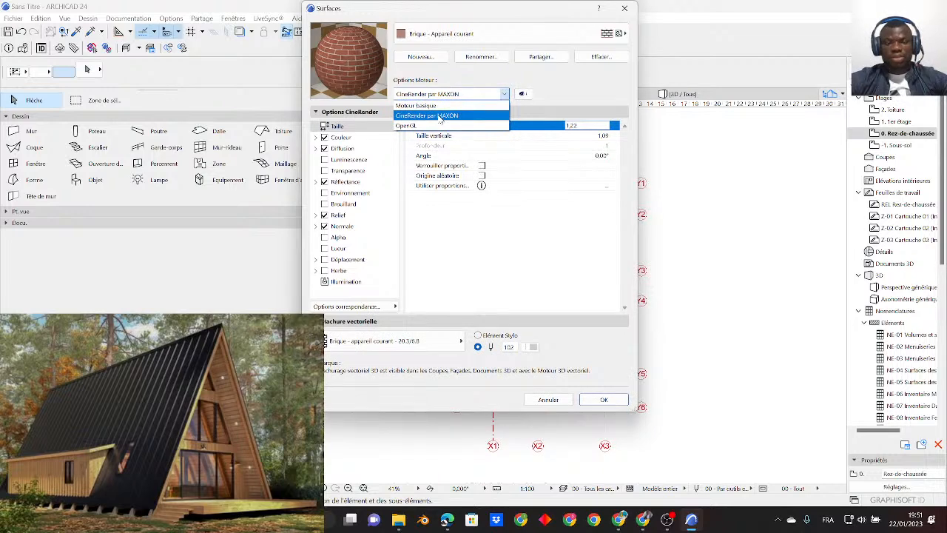
click(431, 125)
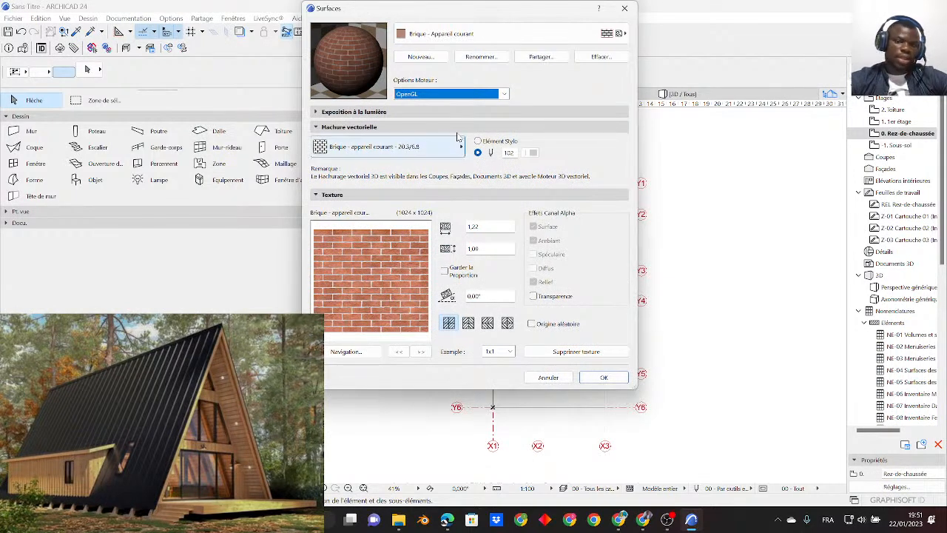
click(443, 97)
click(430, 105)
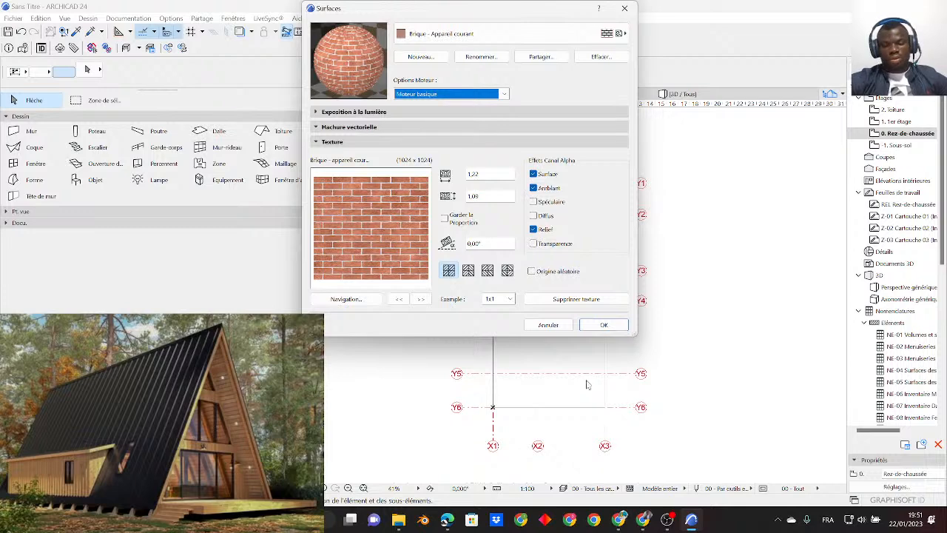
click(622, 521)
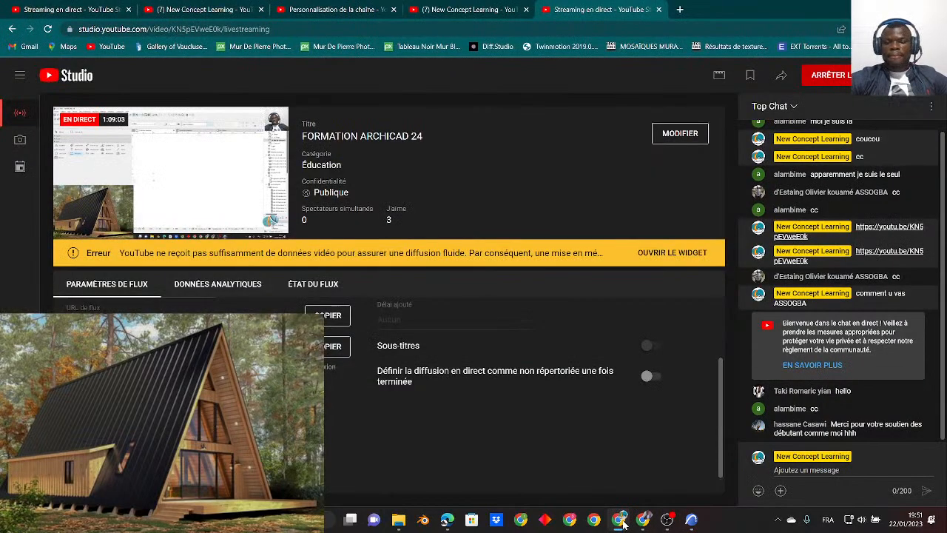
click(620, 520)
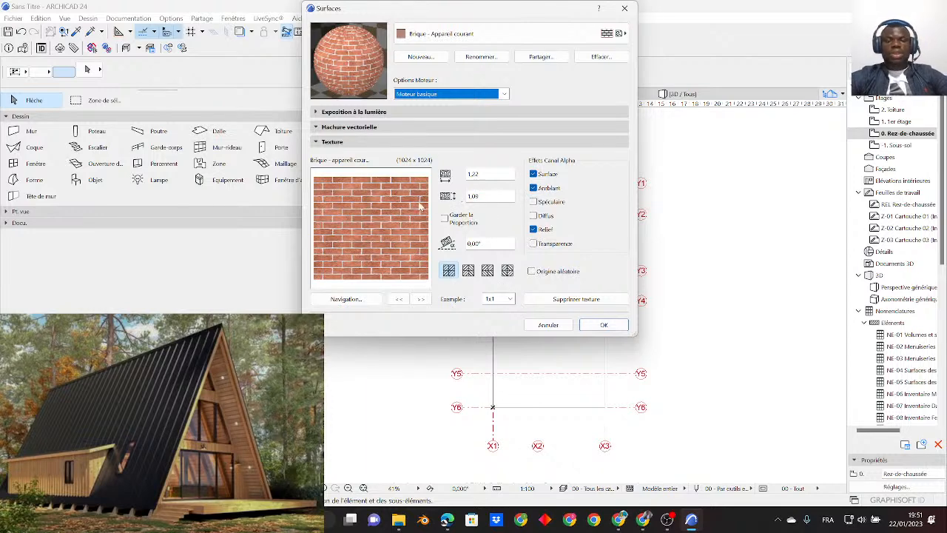
- Choose the surface Bois - Hêtre 02 from the surface list as the basis for a wood finish
click(432, 33)
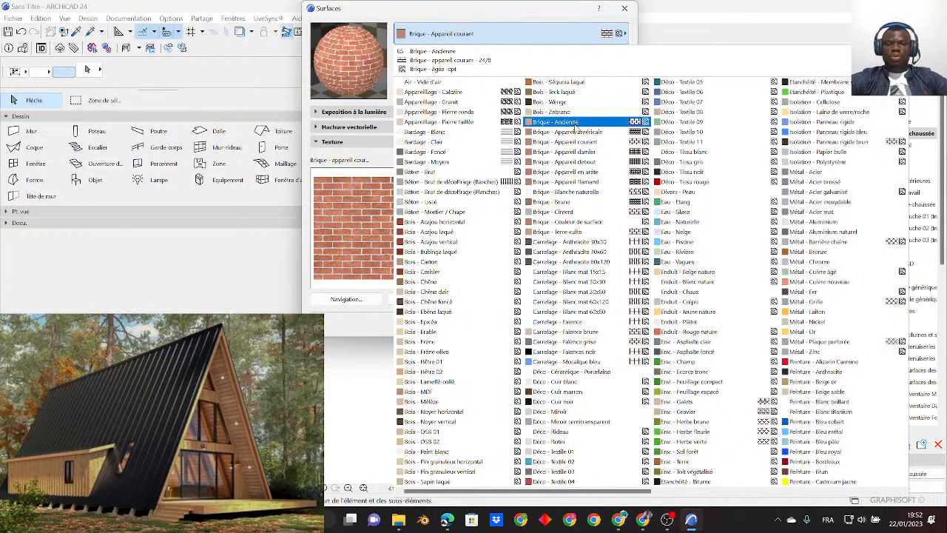
click(500, 17)
click(480, 33)
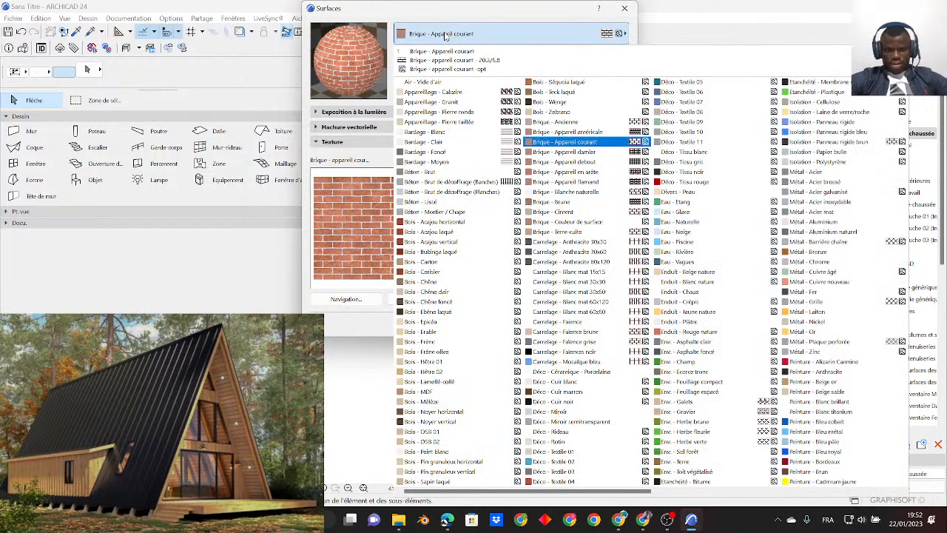
click(438, 372)
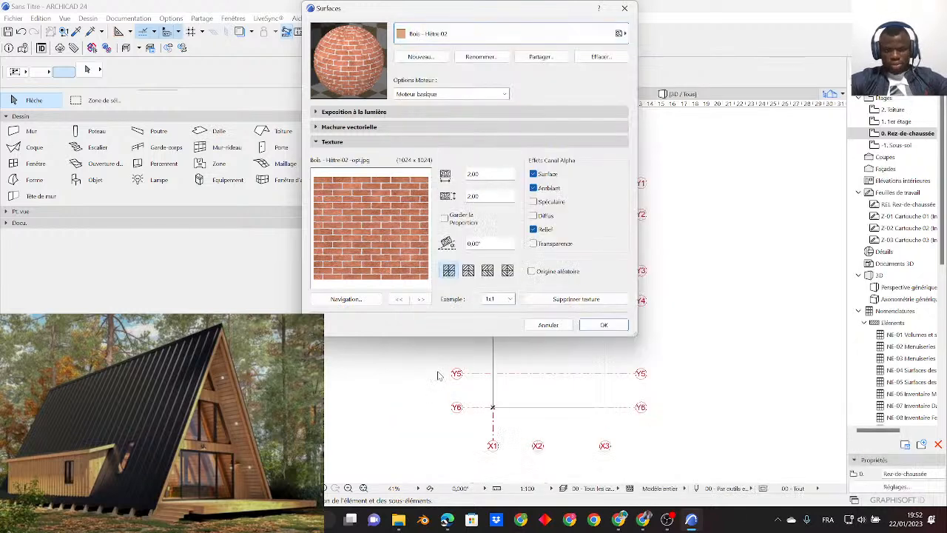
- Create a new surface by duplicating Bois - Hêtre 02 under the name 01_BOIS CLAIRE REVT EXT
click(418, 58)
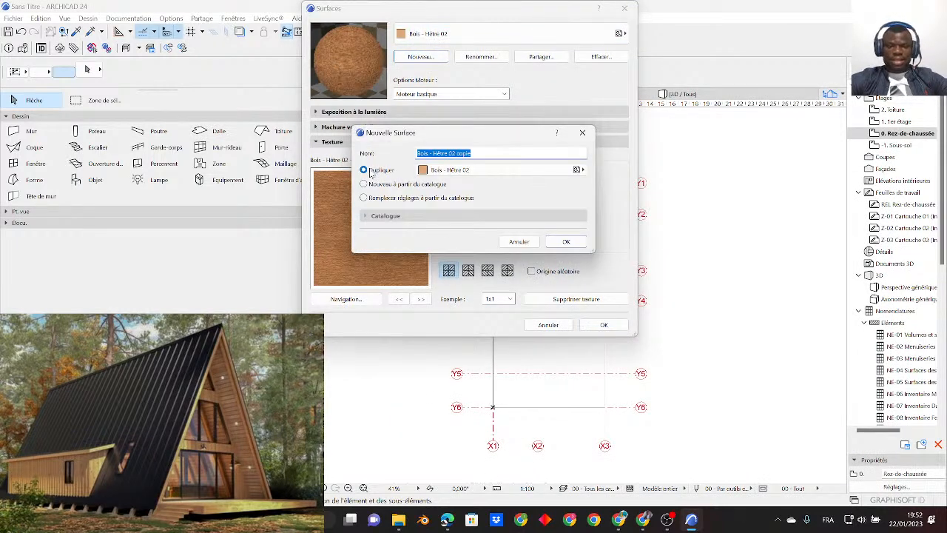
click(376, 171)
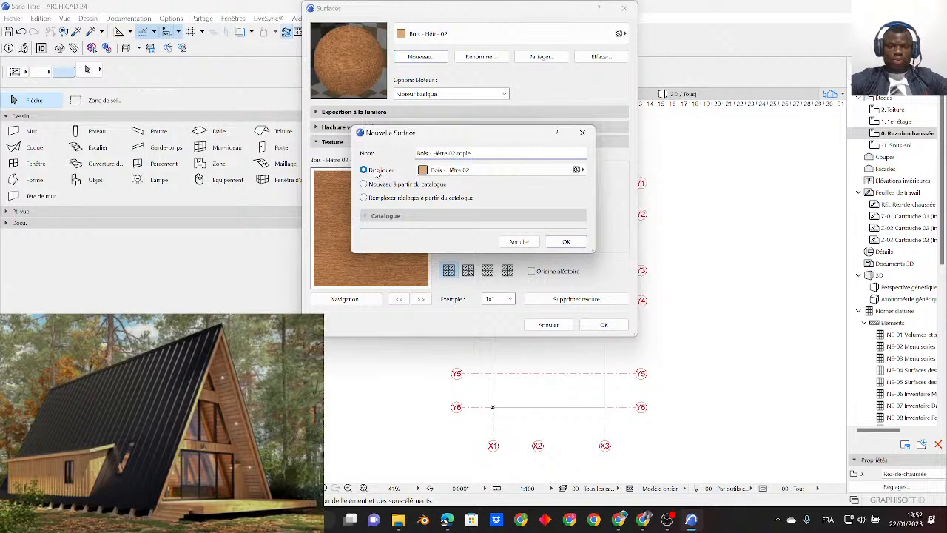
triple_click(481, 154)
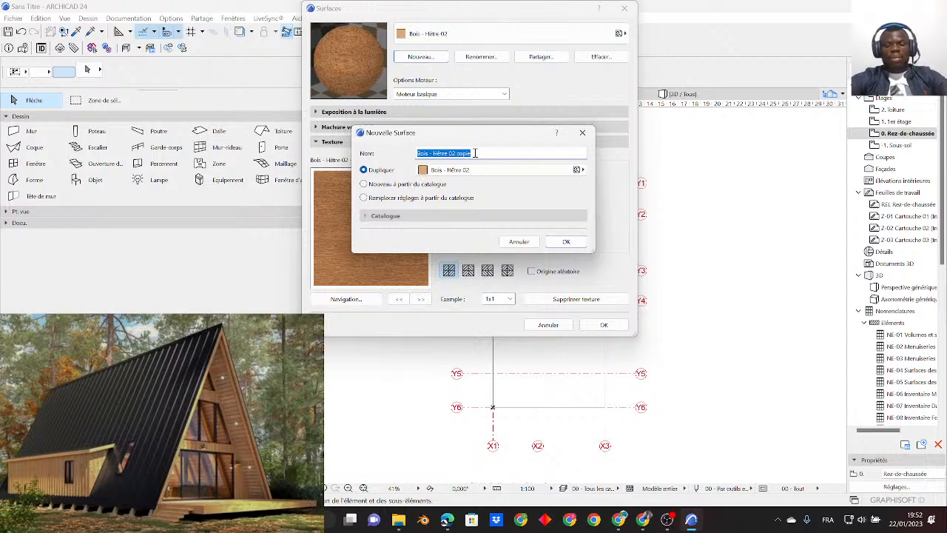
text(01_BOIS CLAIRE REVT EXT)
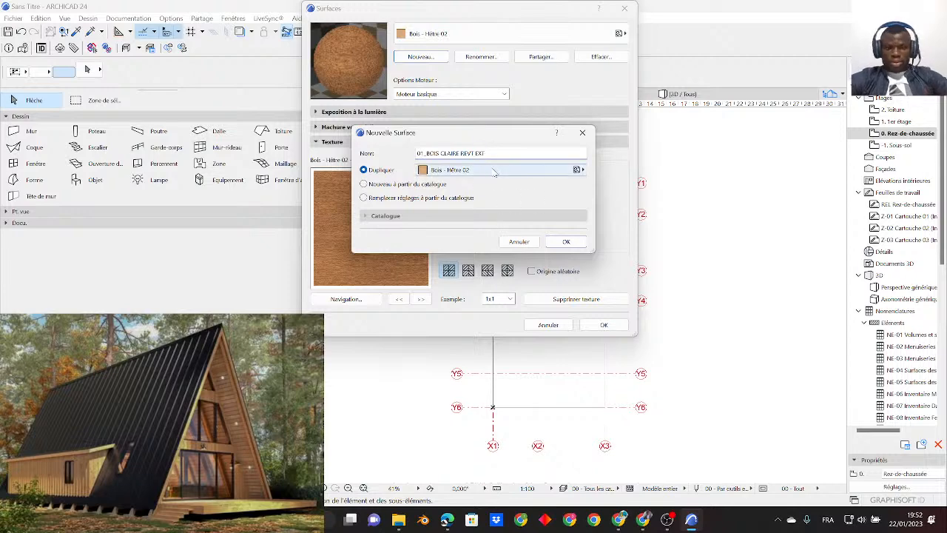
click(565, 243)
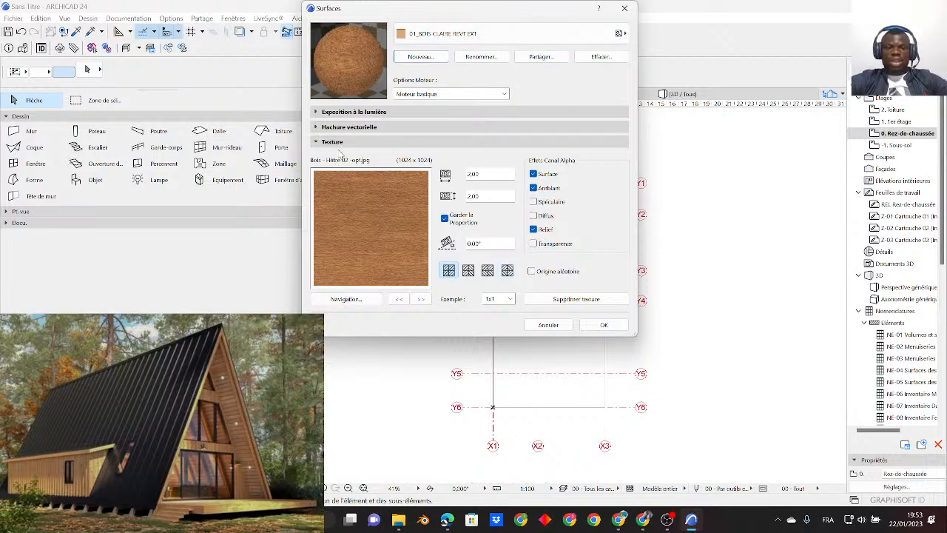
- Replace the texture of surface 01_BOIS CLAIRE REVT EXT with the library image Bois - Sol -opt.png
click(368, 303)
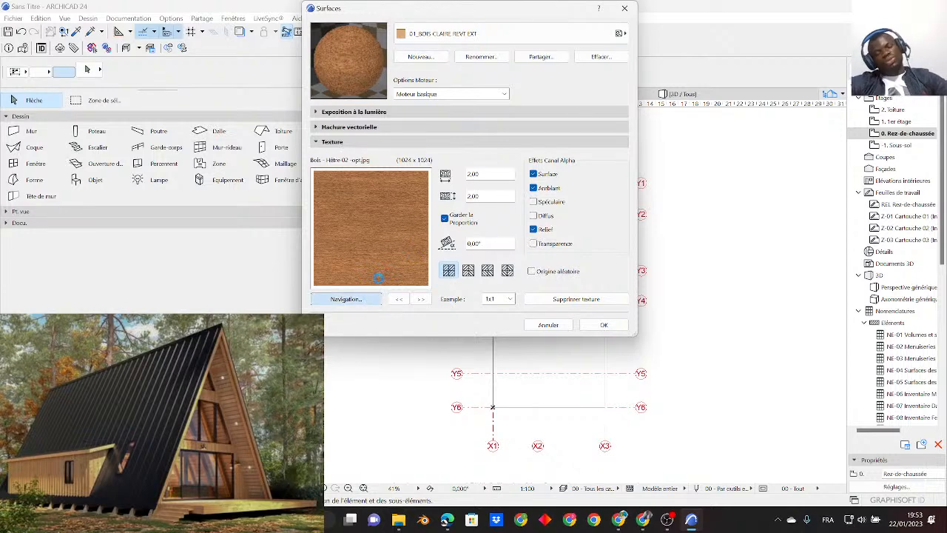
drag(473, 116, 455, 112)
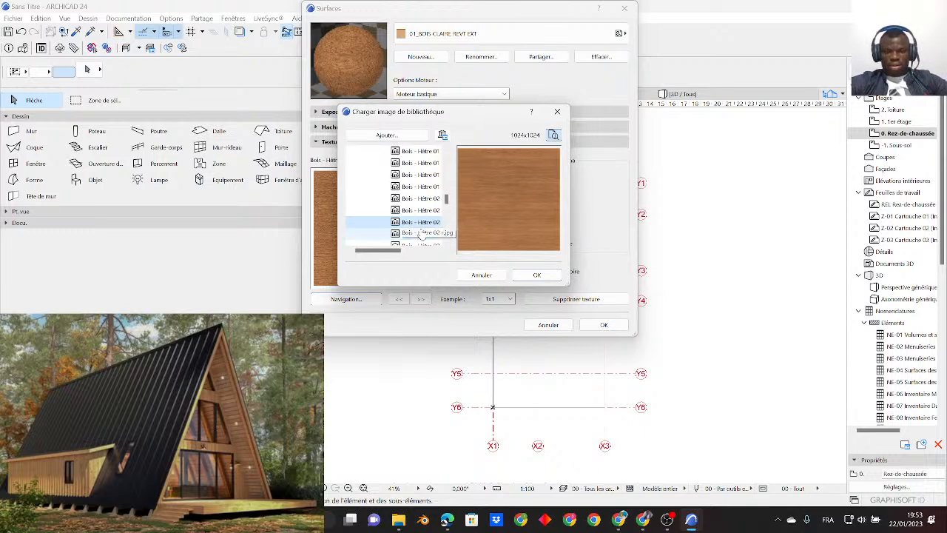
scroll(420, 229, down, 1)
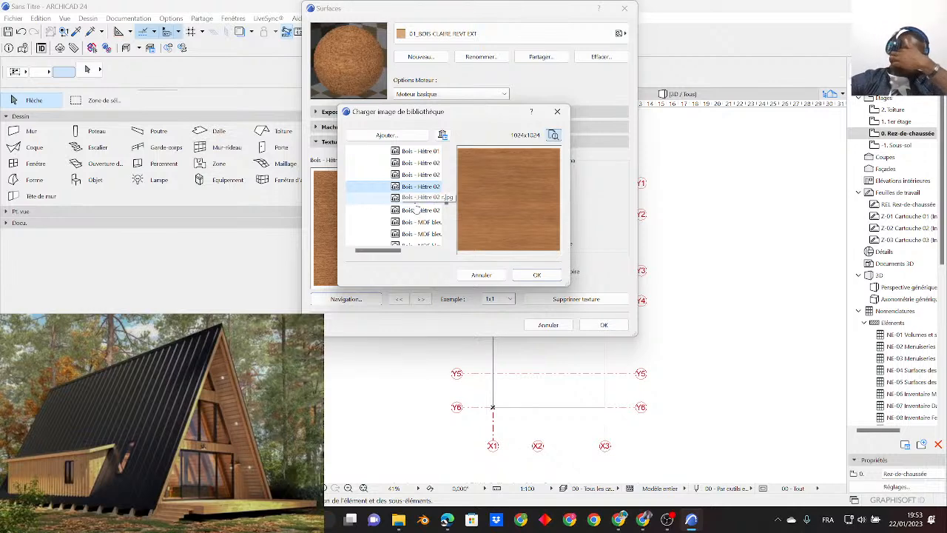
scroll(418, 213, down, 4)
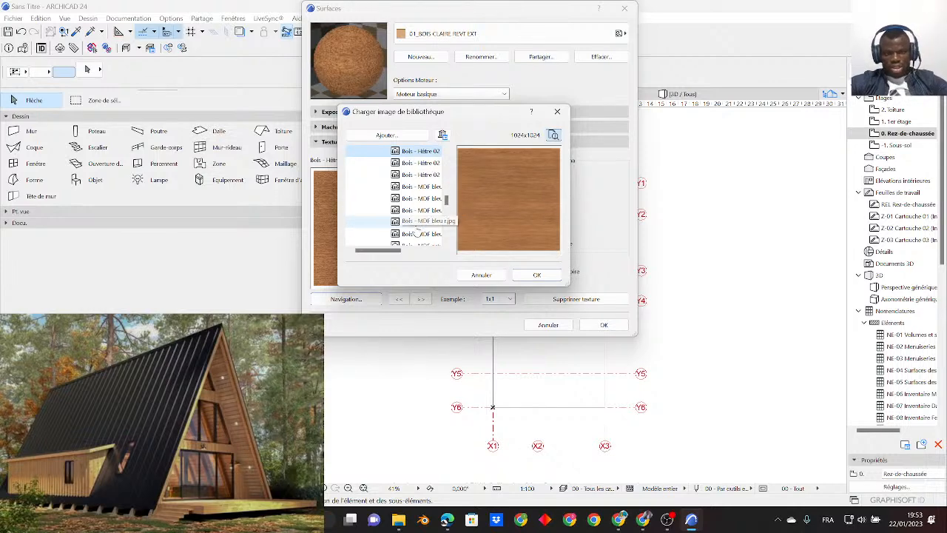
scroll(419, 231, down, 5)
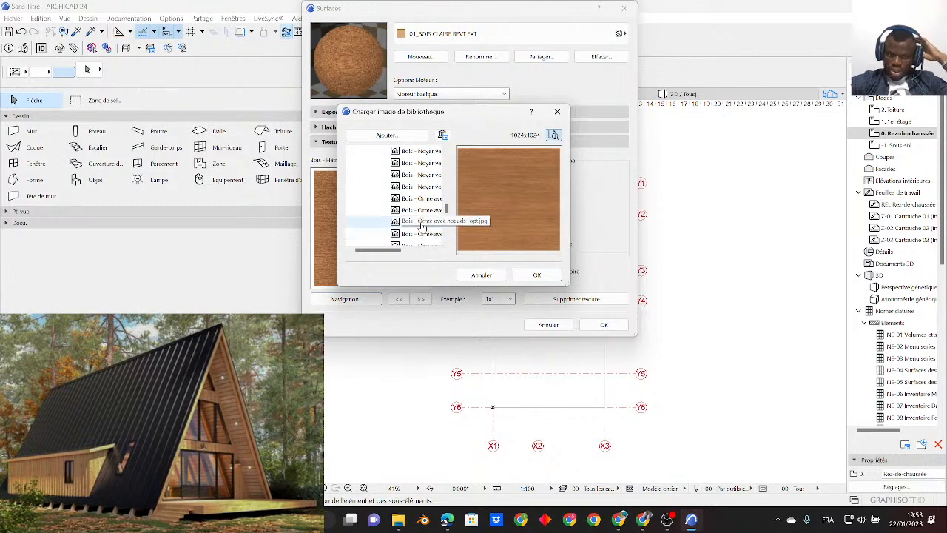
scroll(422, 224, down, 5)
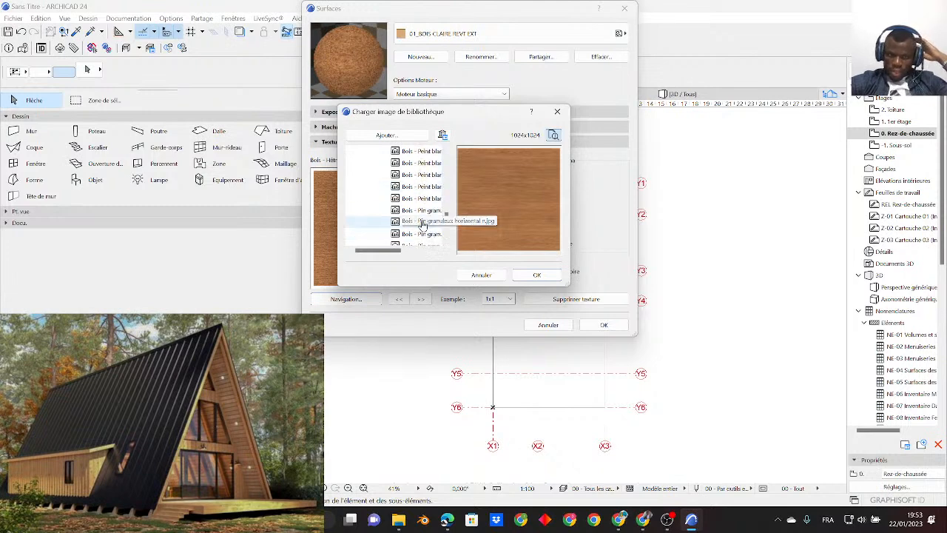
scroll(423, 224, down, 3)
scroll(424, 225, up, 2)
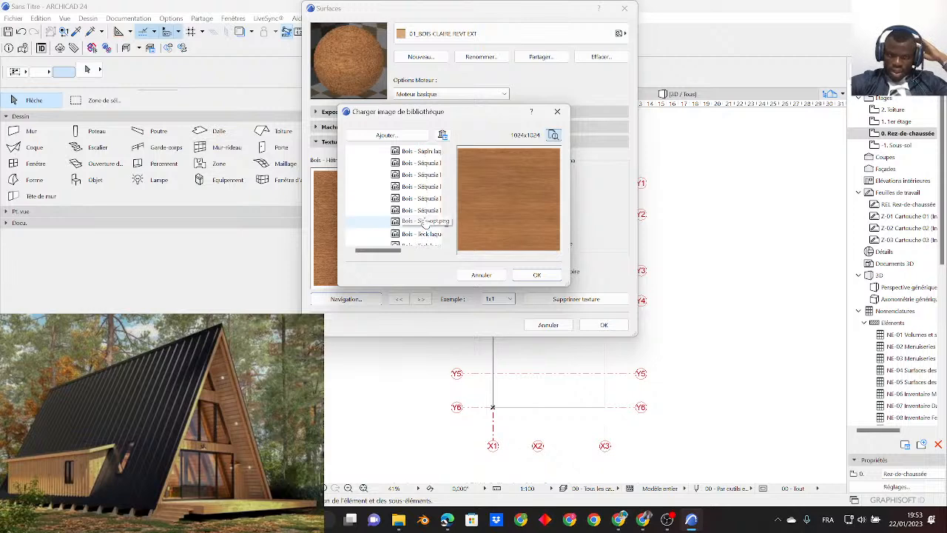
scroll(426, 201, up, 3)
click(420, 186)
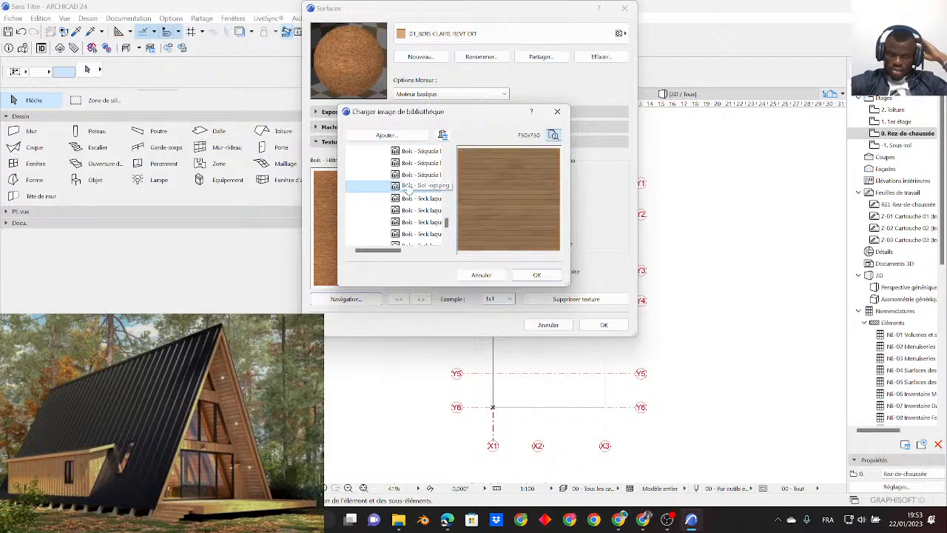
click(548, 278)
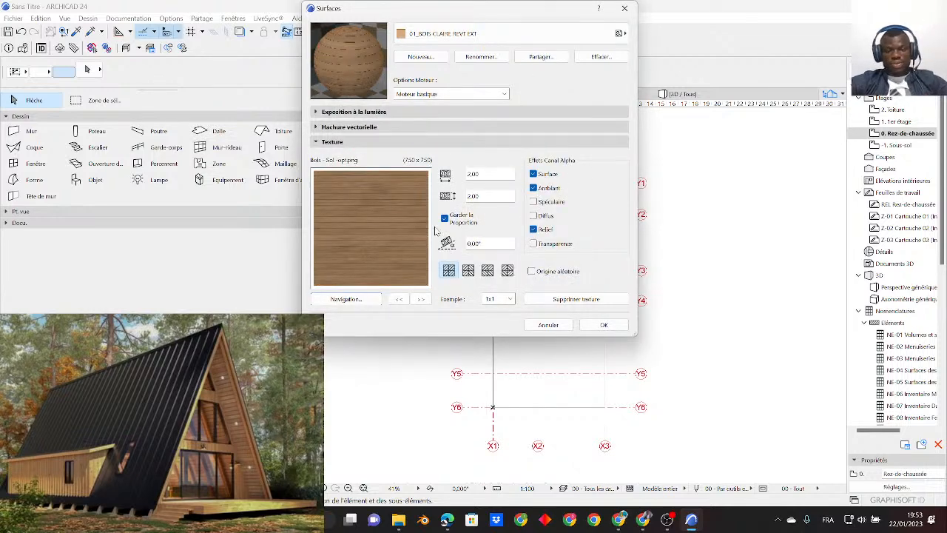
- Browse the Documents and Bureau folders for an external image that could be added as a texture
click(346, 299)
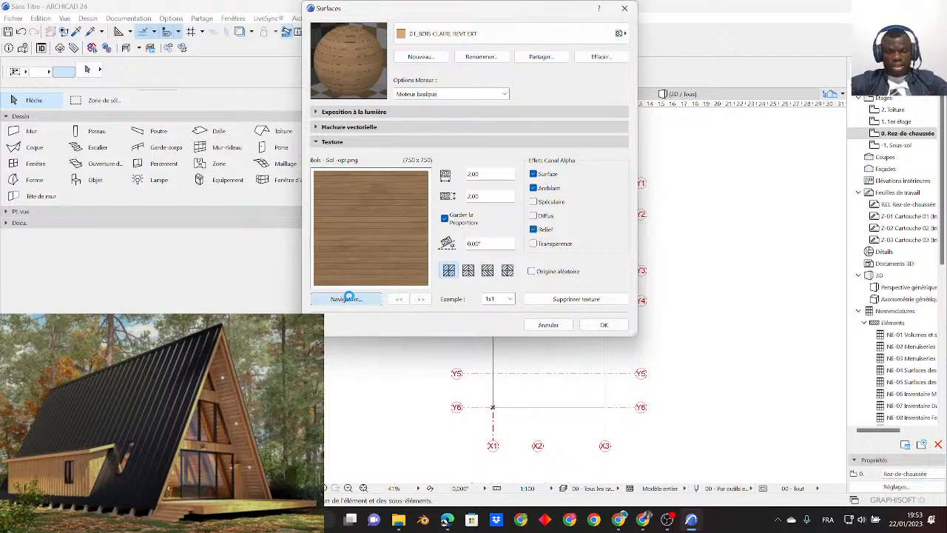
drag(407, 112, 408, 81)
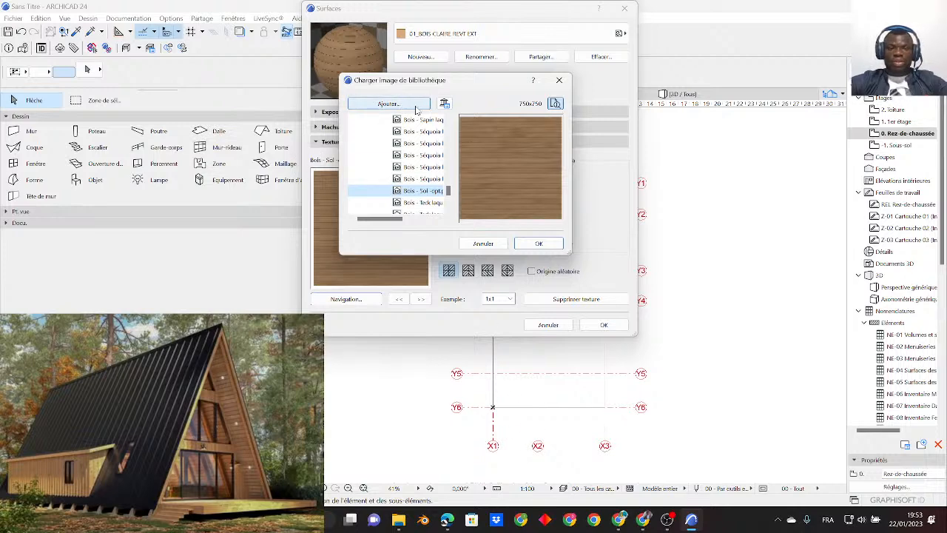
click(382, 105)
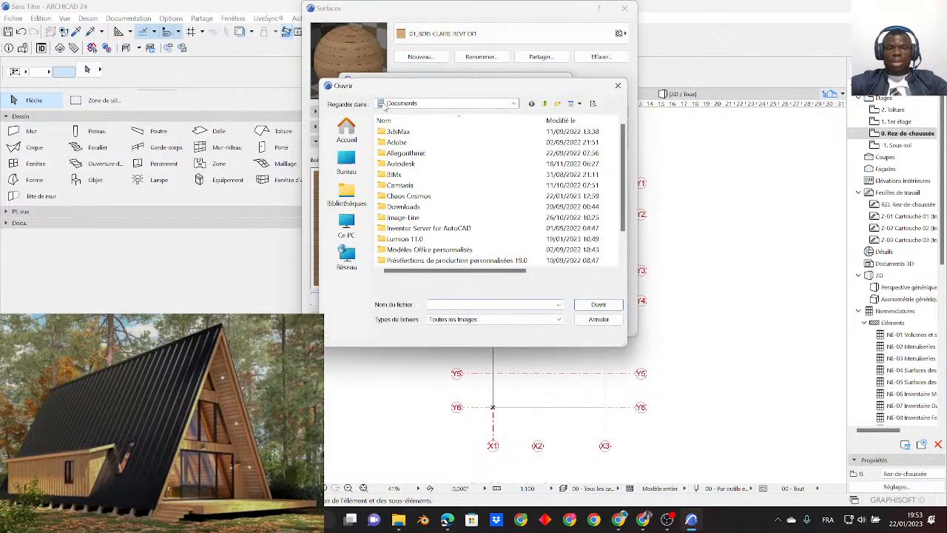
scroll(414, 222, down, 1)
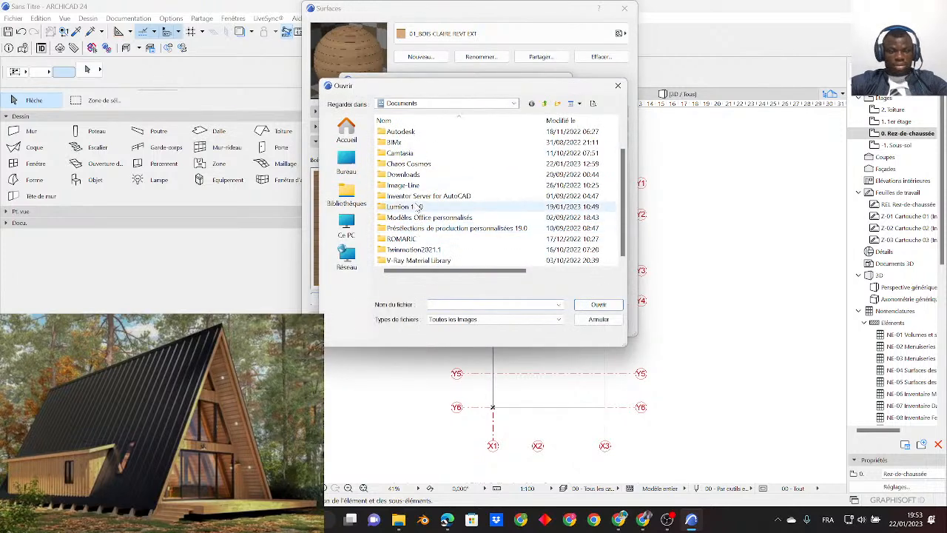
scroll(418, 211, up, 1)
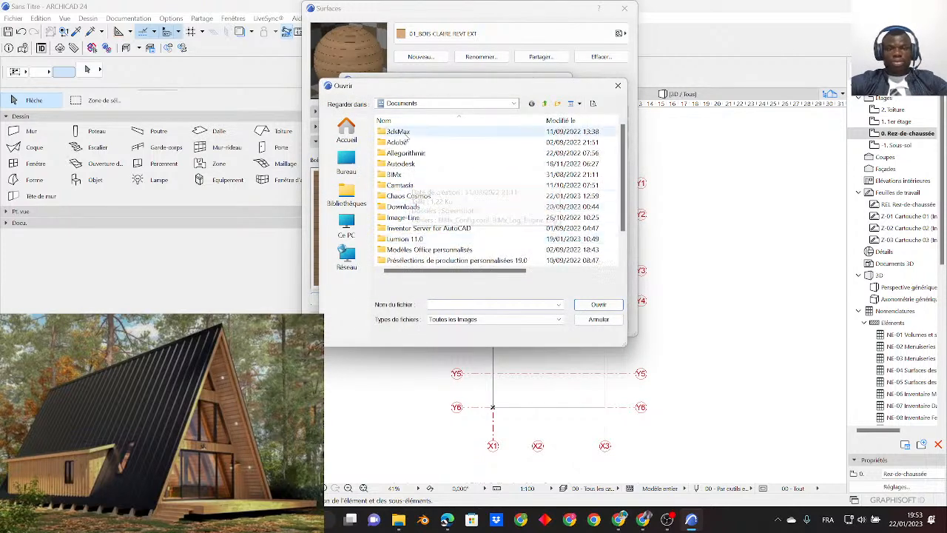
click(359, 170)
scroll(418, 222, down, 3)
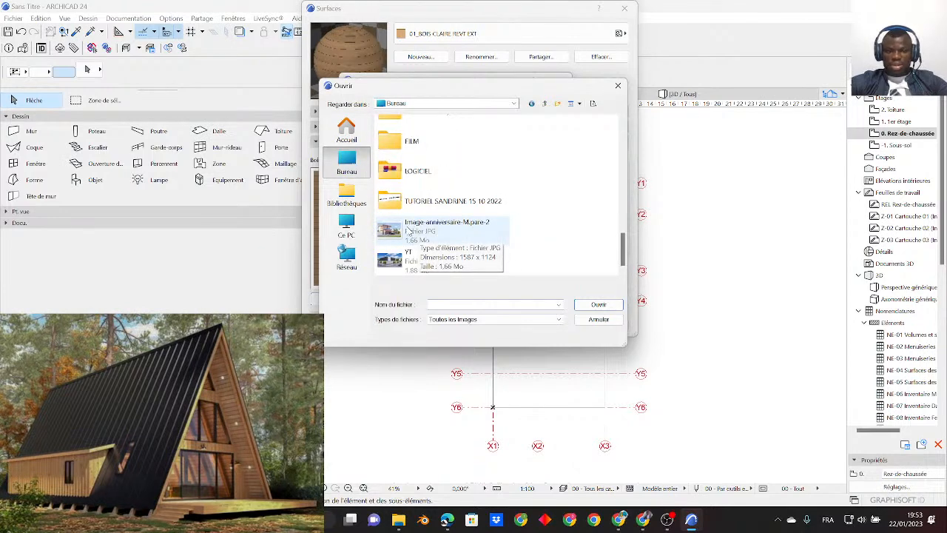
click(411, 231)
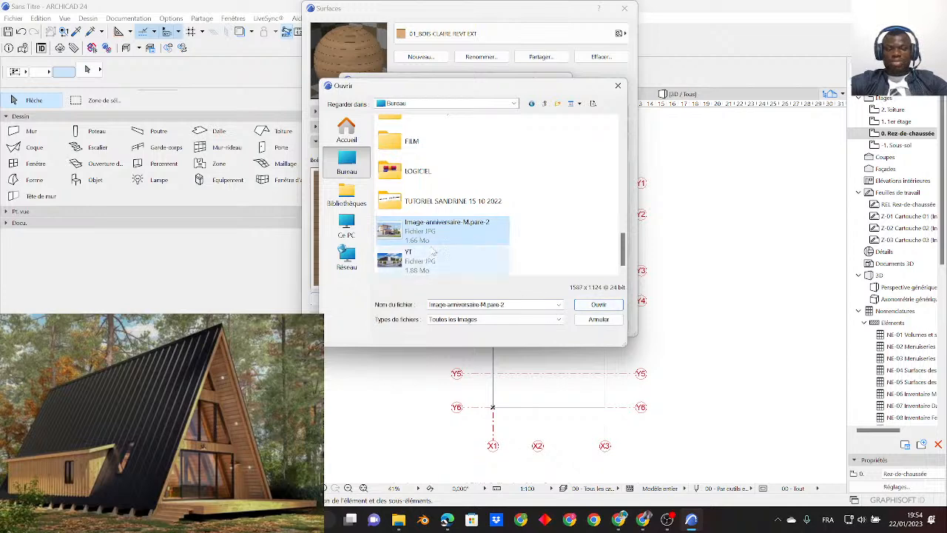
ctrl+scroll(414, 225, up, 3)
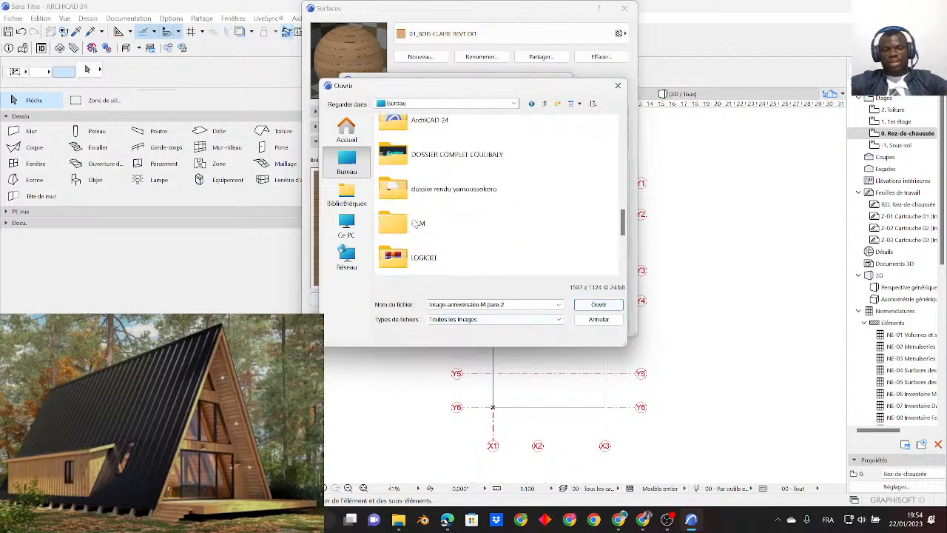
scroll(415, 231, down, 3)
scroll(415, 230, up, 3)
scroll(416, 231, down, 3)
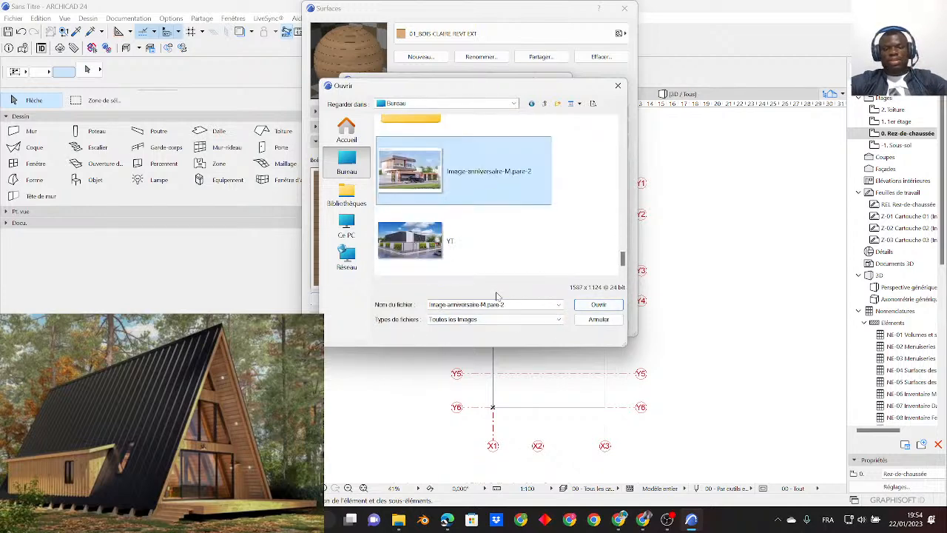
click(599, 319)
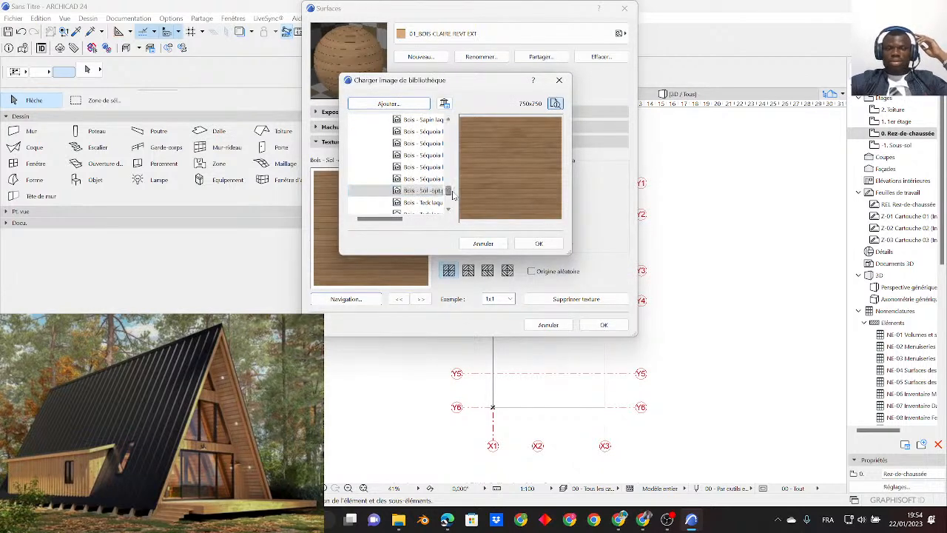
click(538, 243)
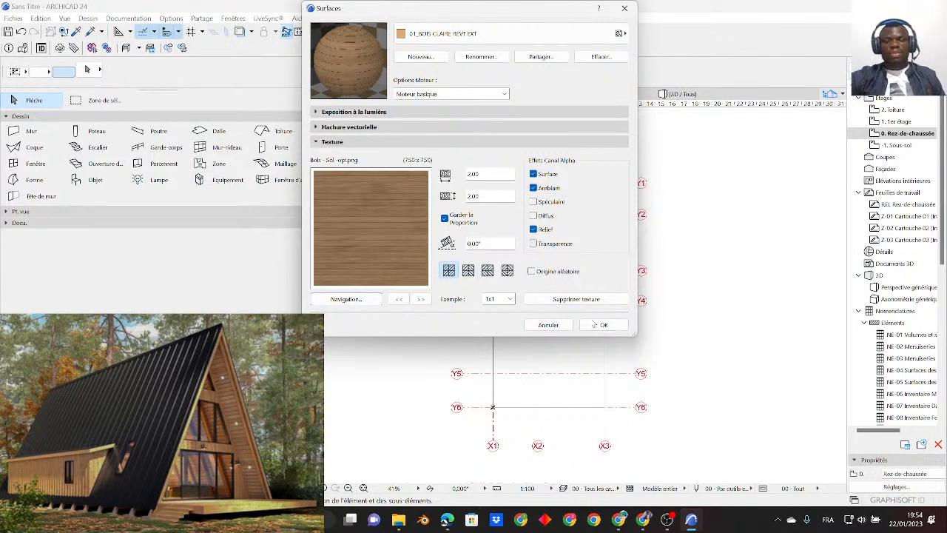
- Duplicate surface 01_BOIS CLAIRE REVT EXT as a new surface named 01_BOIS SOMBE REVT SOL
click(421, 57)
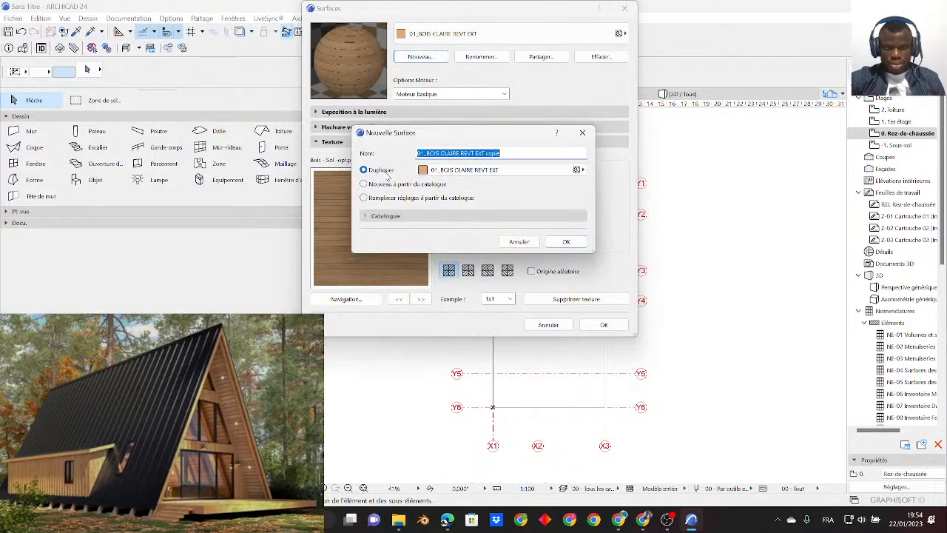
click(457, 153)
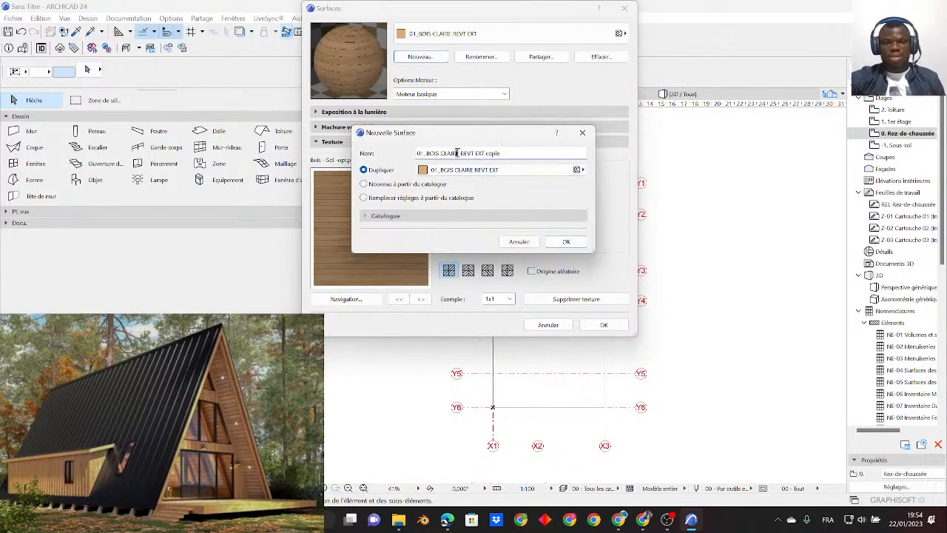
drag(458, 153, 441, 153)
text(SOMBRE)
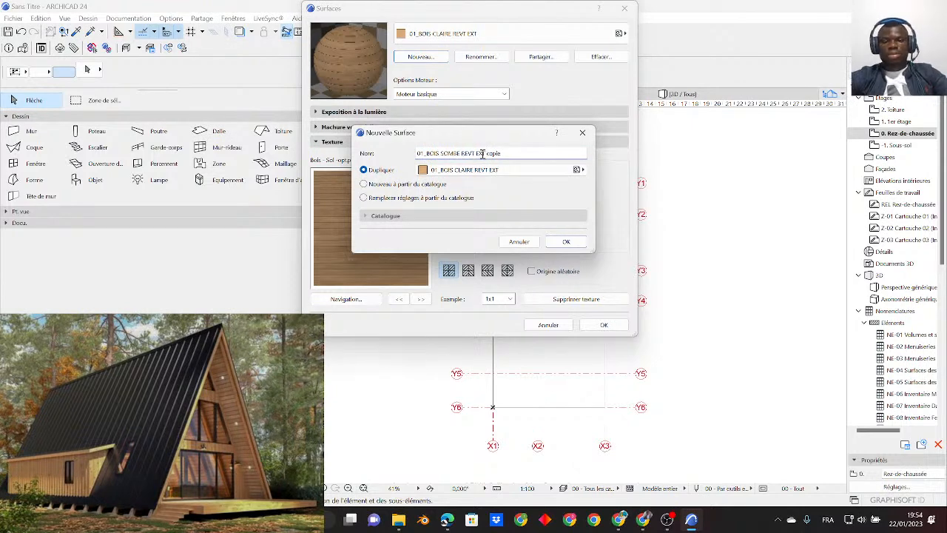
drag(500, 153, 474, 151)
text(0)
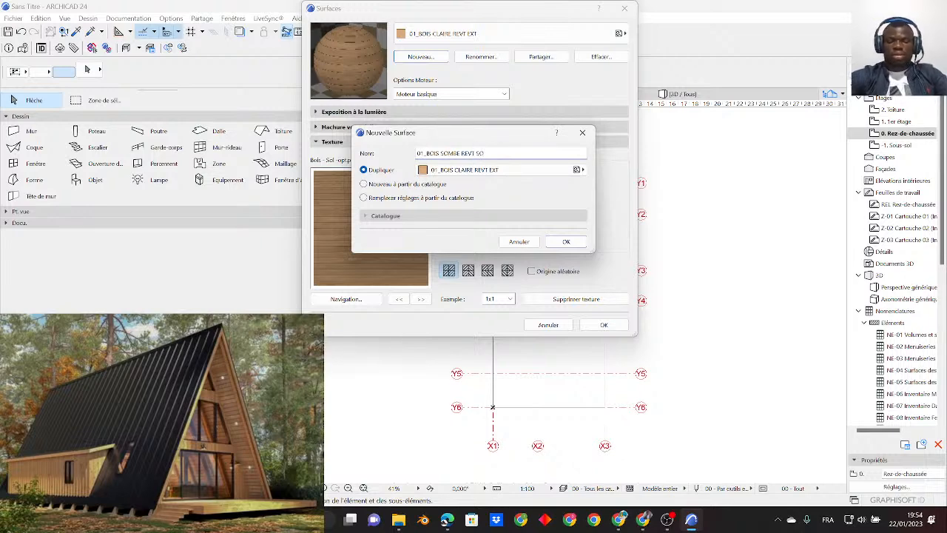
click(564, 242)
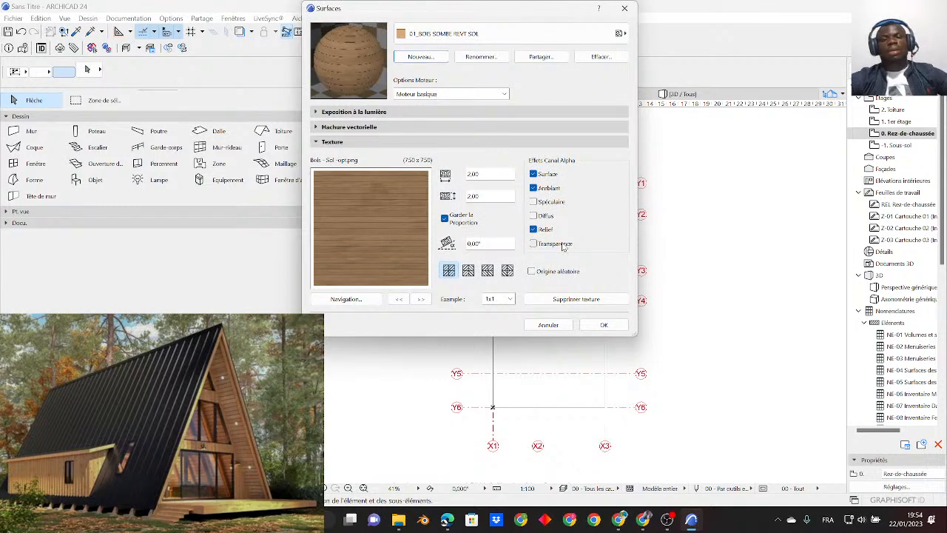
- Rename the dark-wood floor surface as 02_BOIS SOMBE REVT SOL
click(363, 302)
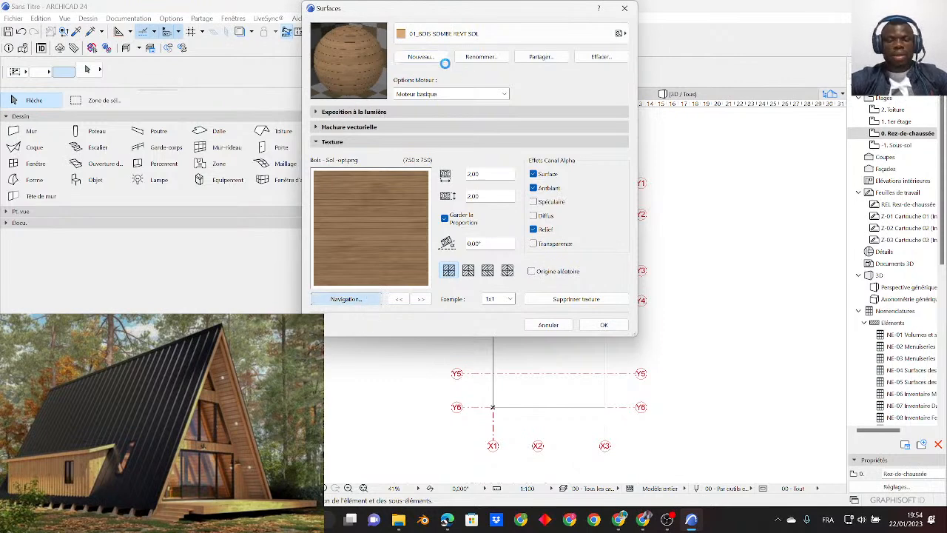
click(557, 80)
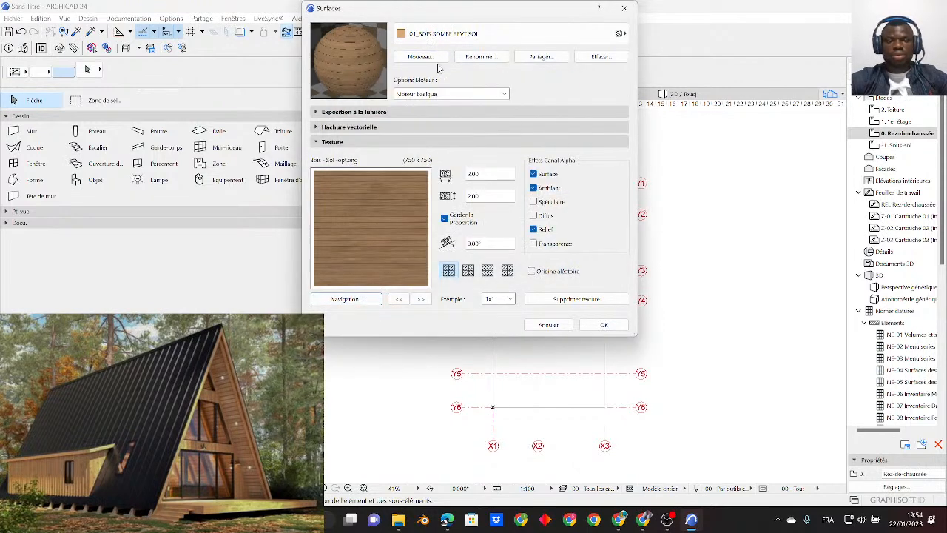
click(482, 58)
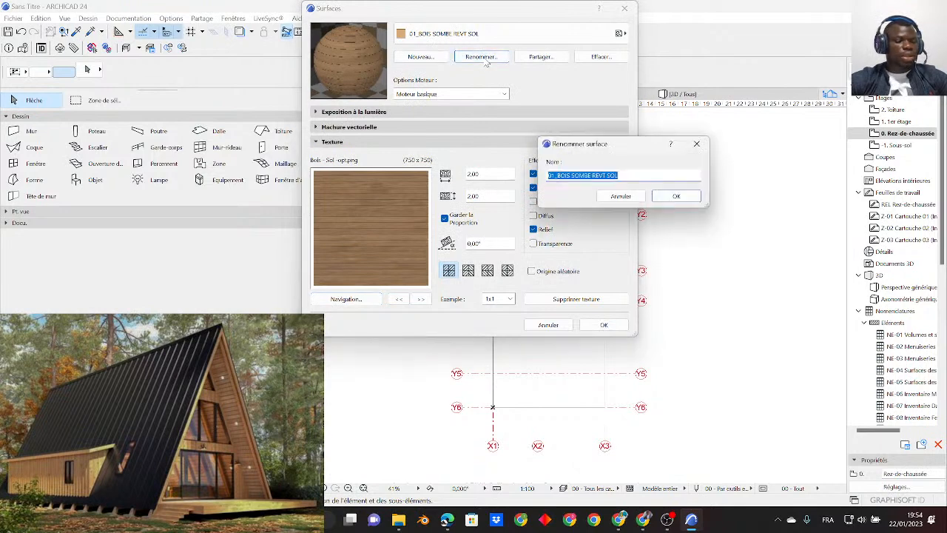
click(551, 176)
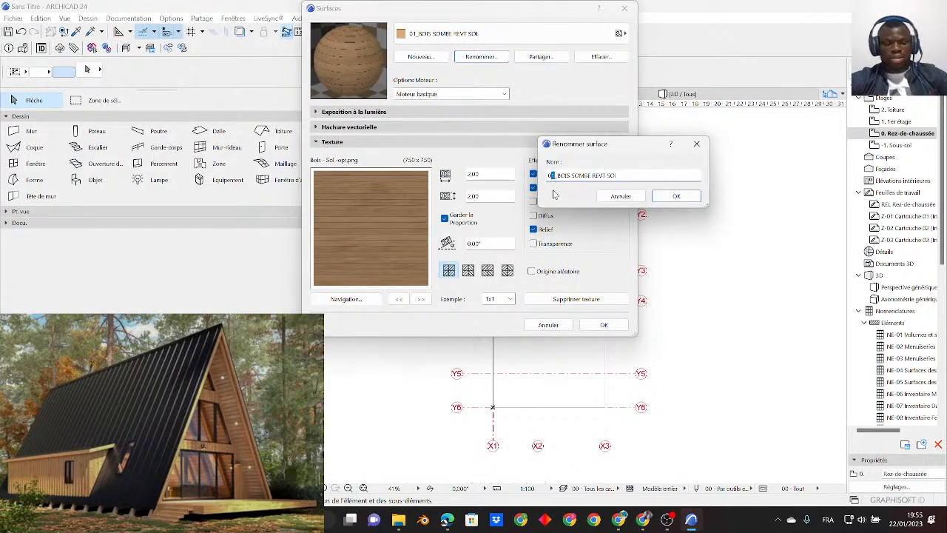
click(676, 197)
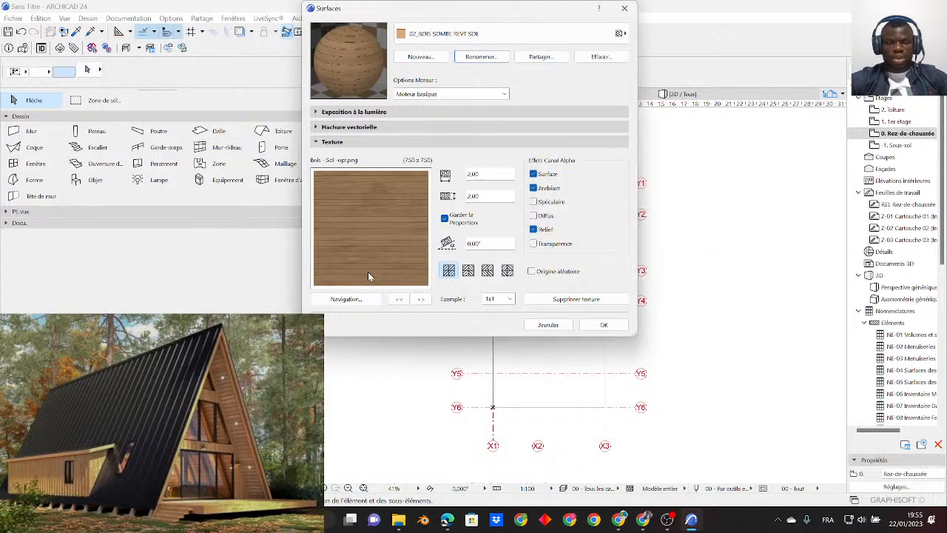
- Replace the texture of surface 02_BOIS SOMBE REVT SOL with the library image Bois - Wenge ro.jpg
click(343, 302)
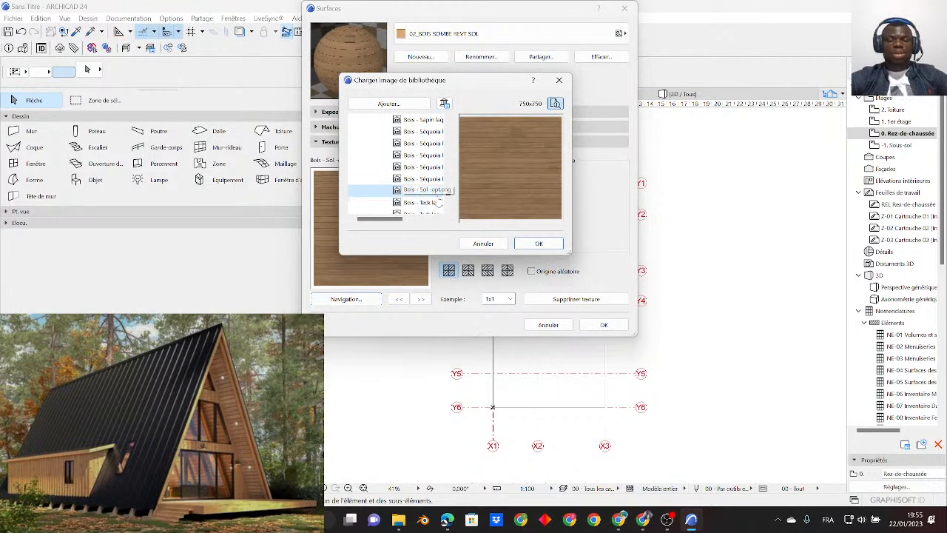
click(436, 202)
scroll(429, 196, down, 5)
scroll(424, 188, up, 2)
click(426, 167)
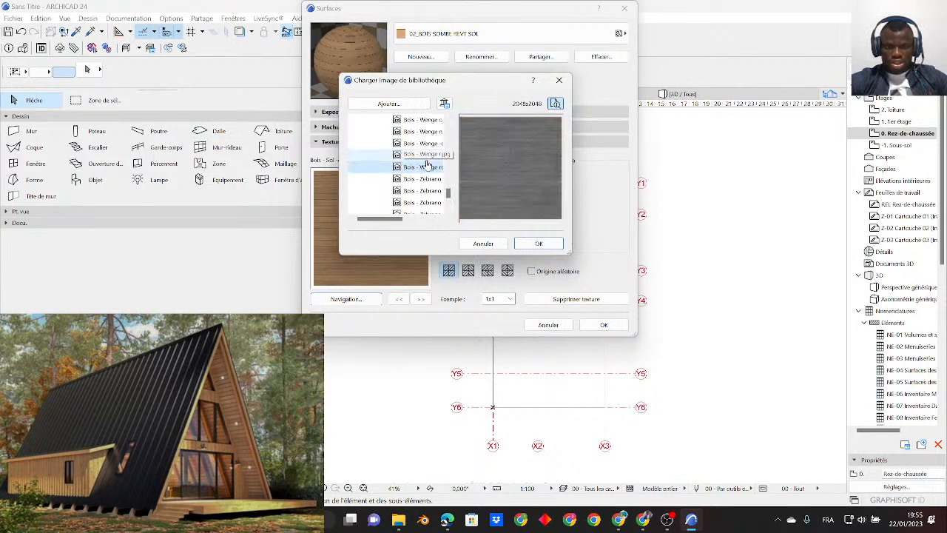
click(426, 158)
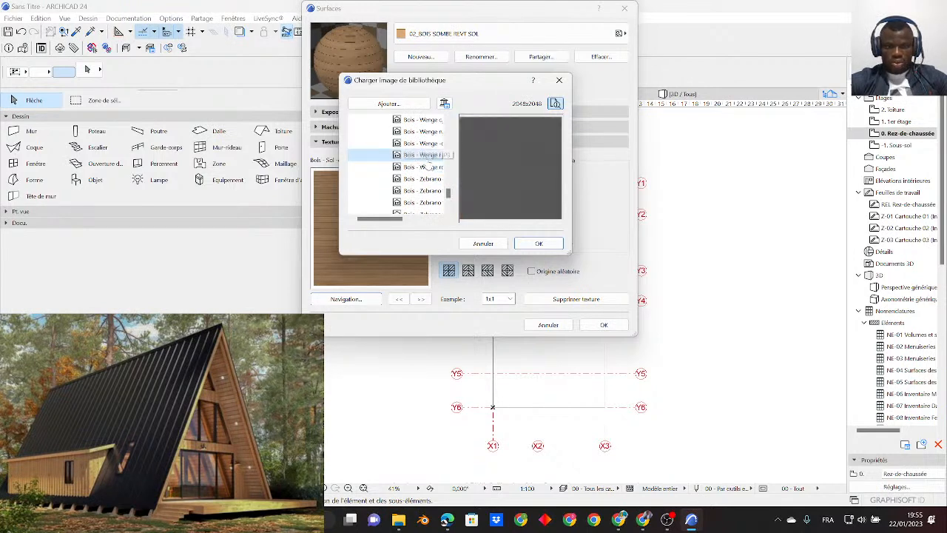
click(424, 169)
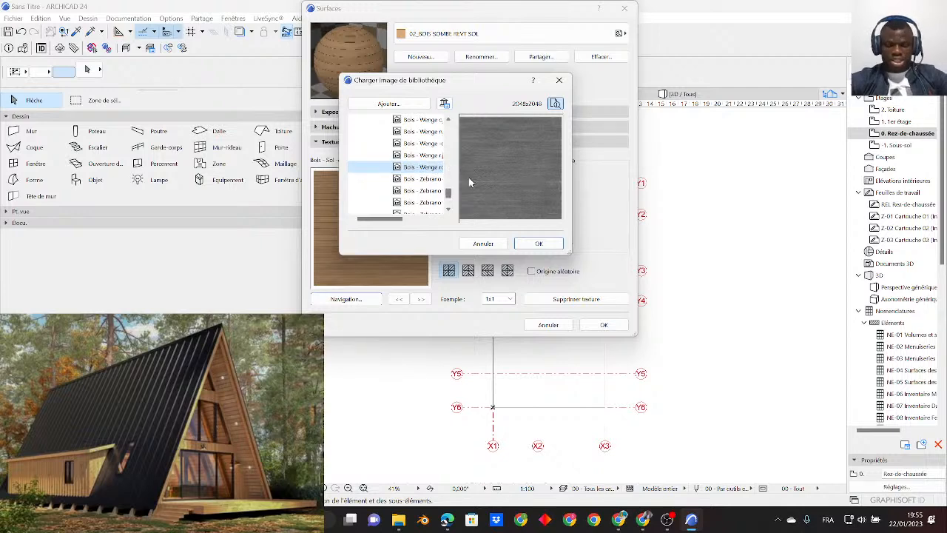
click(540, 243)
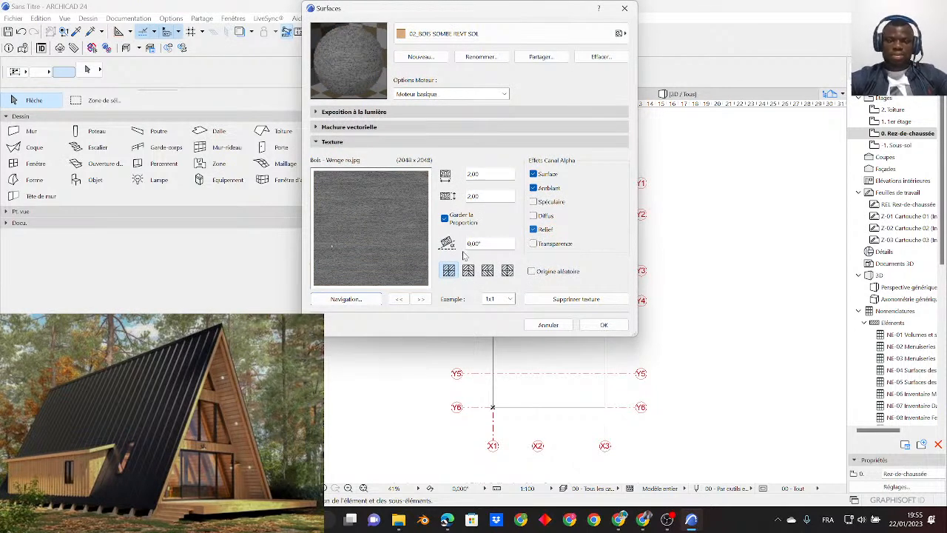
- Set the texture size of surface 02_BOIS SOMBE REVT SOL to 5.00 by 5.00 and apply the surface settings
double_click(488, 174)
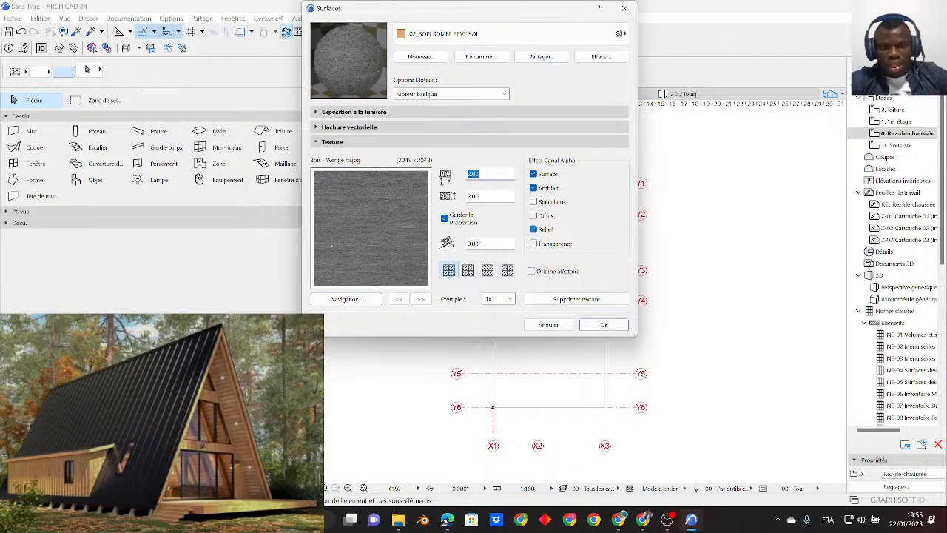
text(5)
click(485, 196)
double_click(486, 196)
text(5)
double_click(488, 173)
text(8)
click(486, 198)
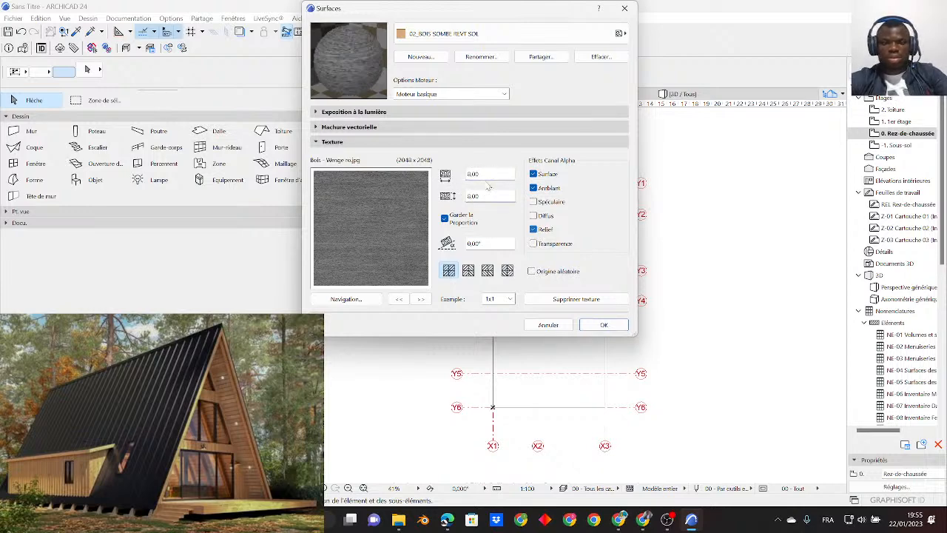
double_click(487, 172)
text(5)
click(489, 198)
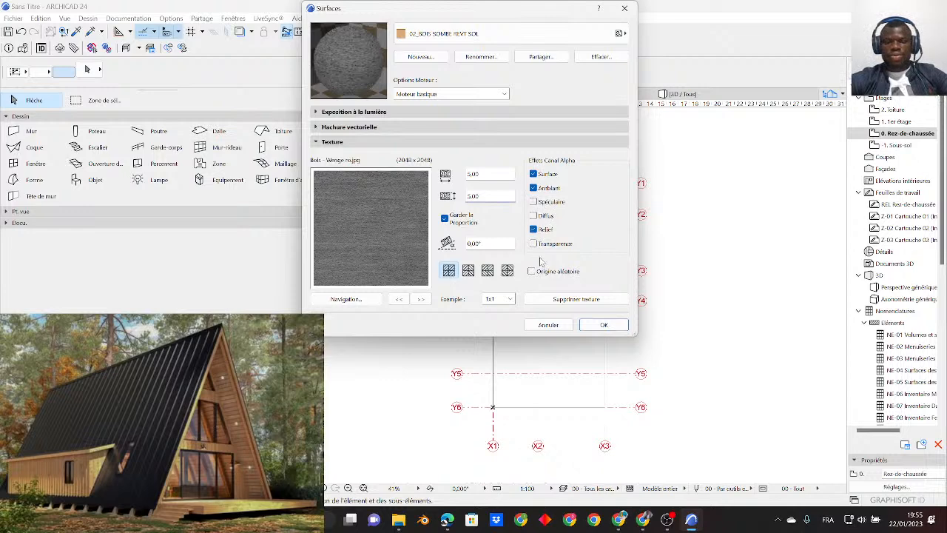
click(604, 325)
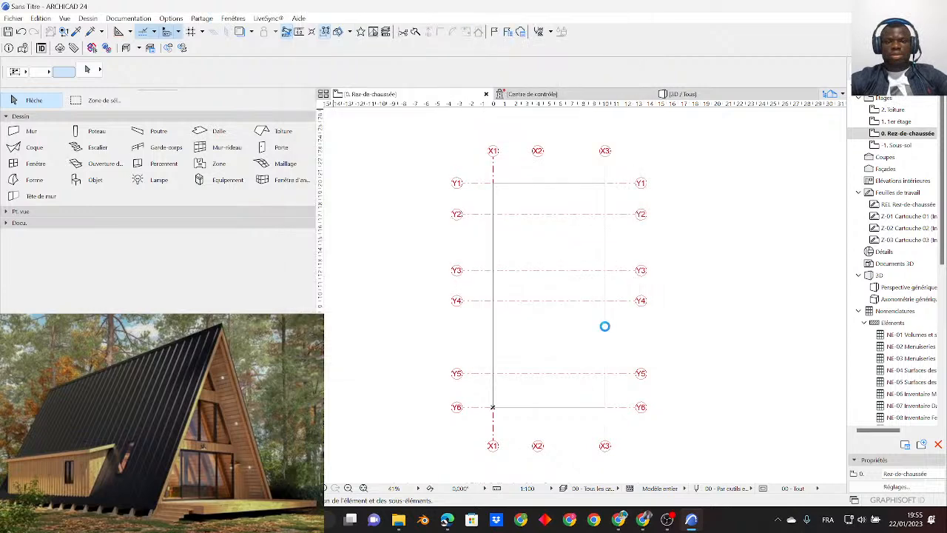
- Open the building materials settings and examine the cut fills and surfaces available for the Acier material
click(179, 20)
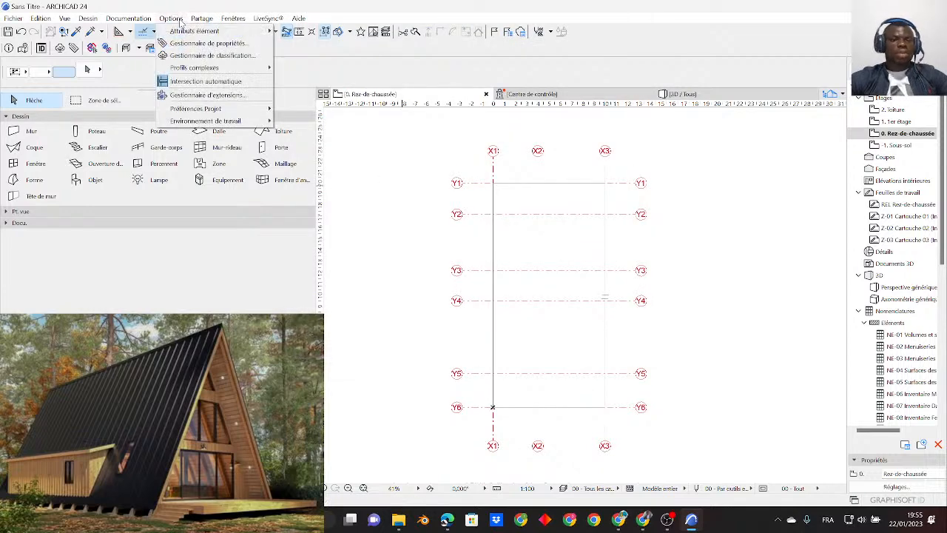
mouse_move(200, 31)
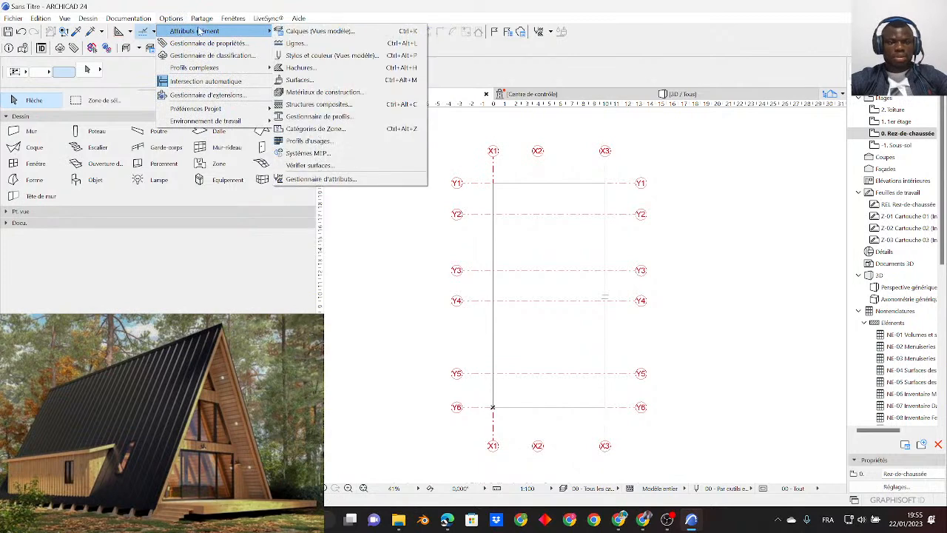
click(314, 95)
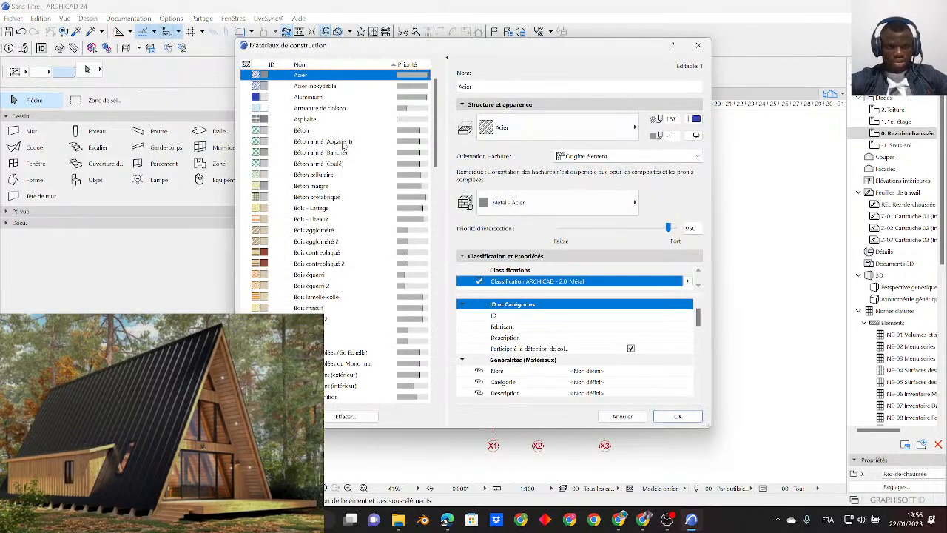
scroll(342, 194, down, 3)
scroll(342, 197, down, 2)
click(491, 130)
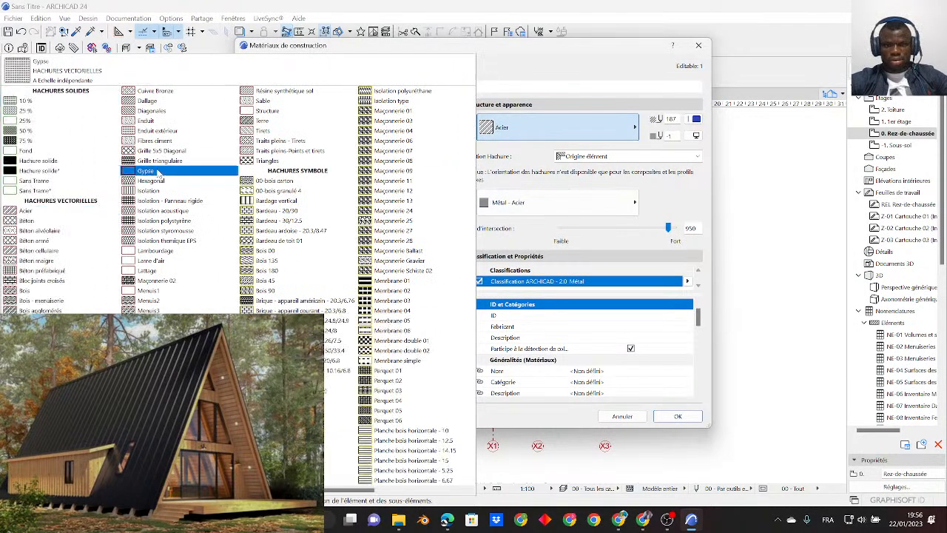
click(600, 150)
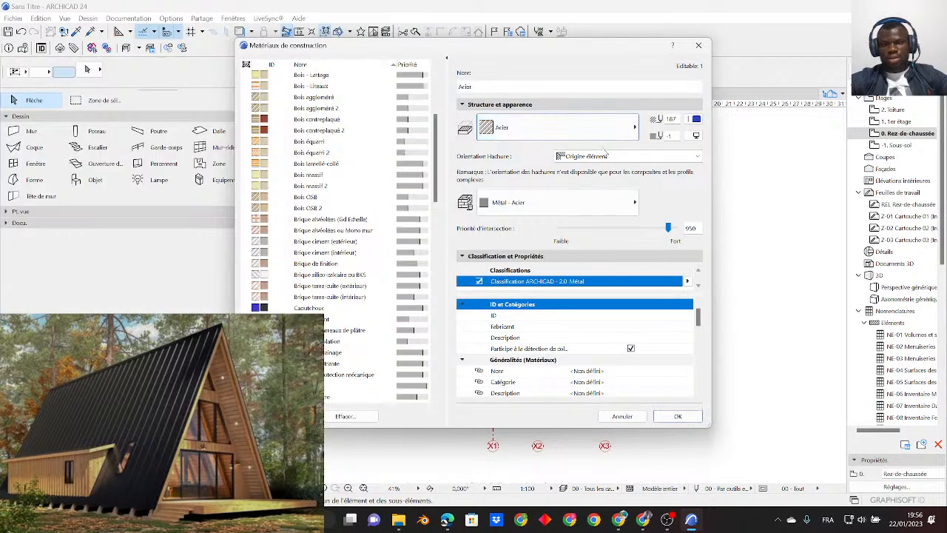
click(533, 201)
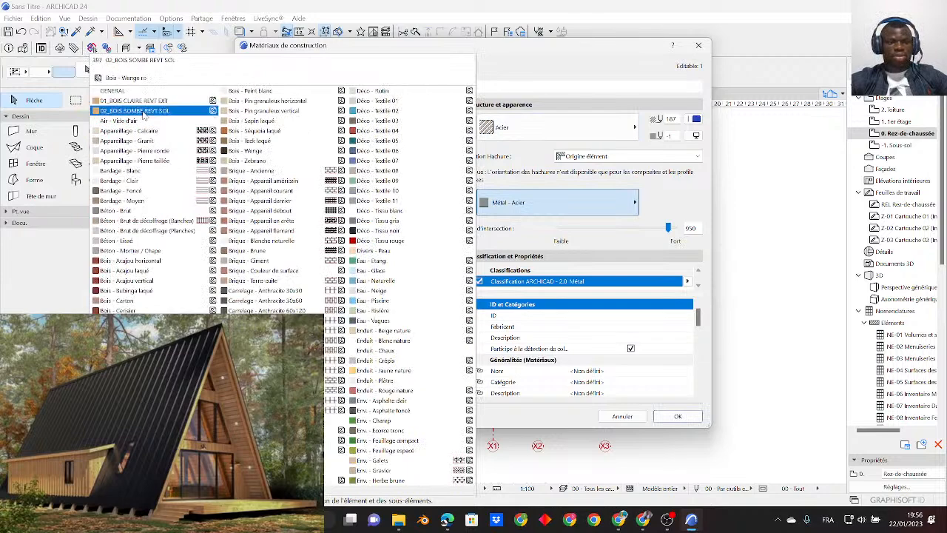
scroll(307, 259, down, 5)
scroll(308, 258, up, 7)
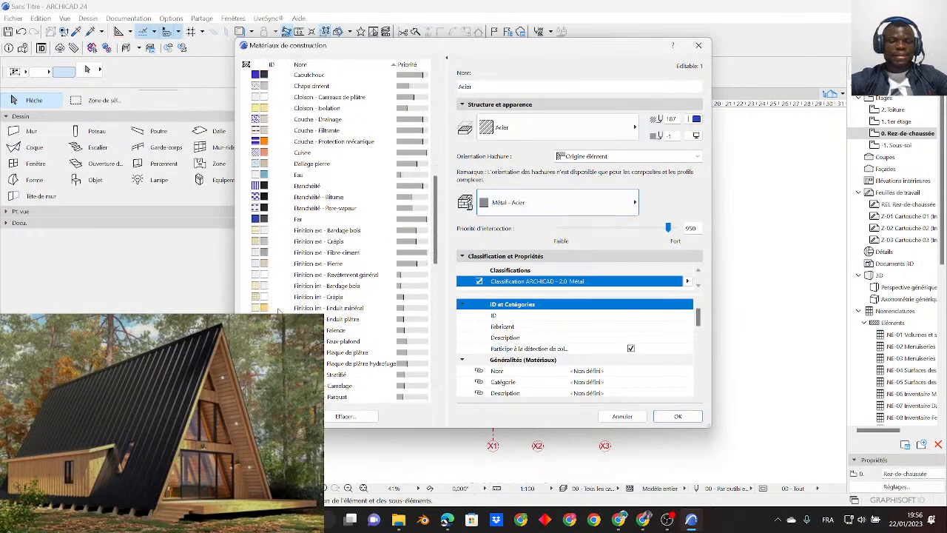
- Duplicate the building material Bois OSB as a new material named 01_BOIS CLAIRE REVT EXT
scroll(326, 244, down, 5)
scroll(327, 319, up, 2)
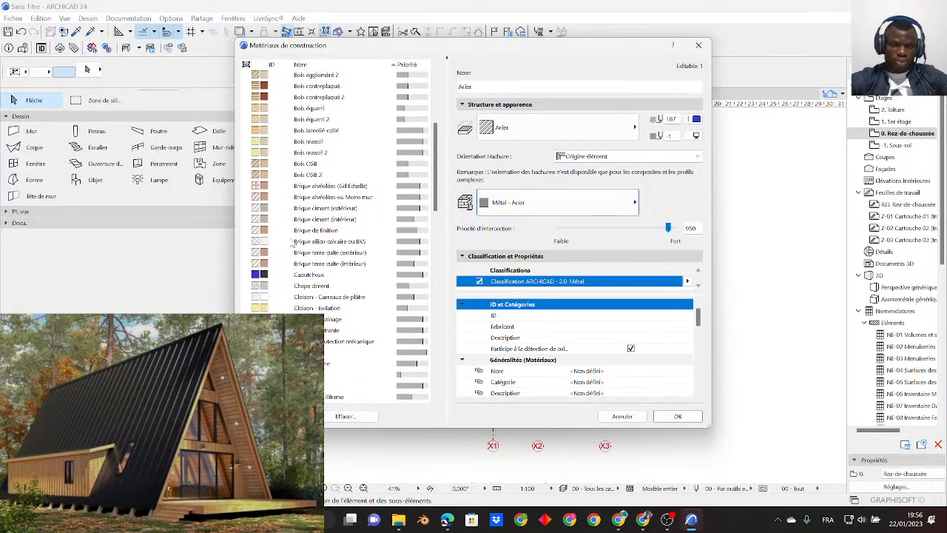
click(309, 164)
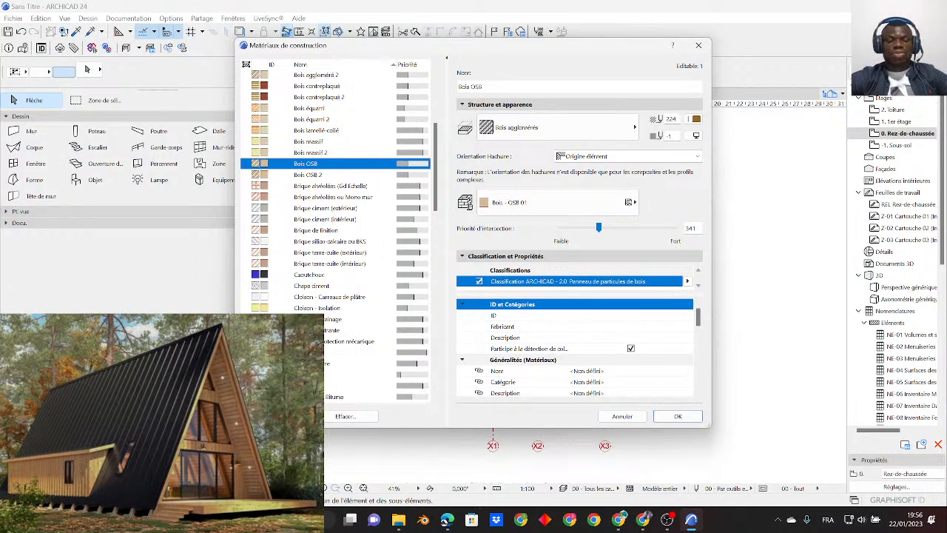
click(273, 415)
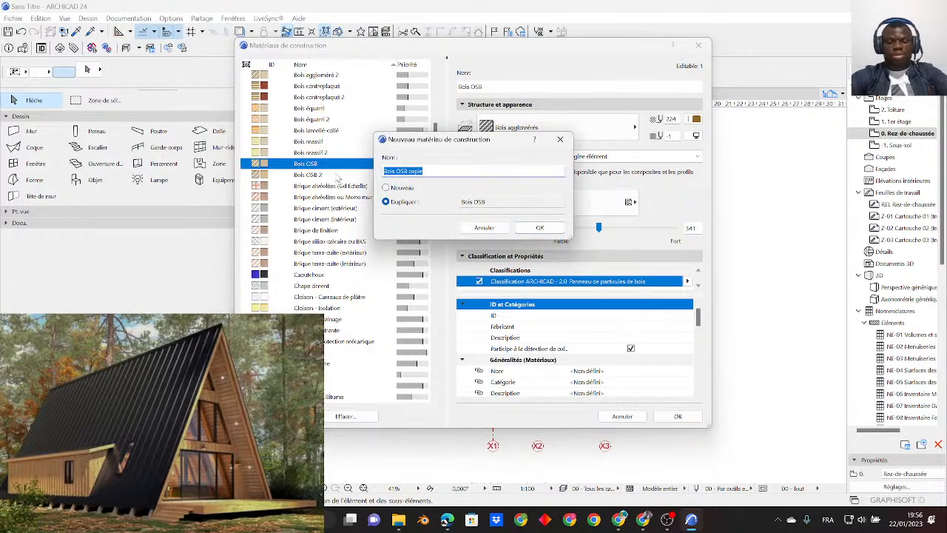
text(c)
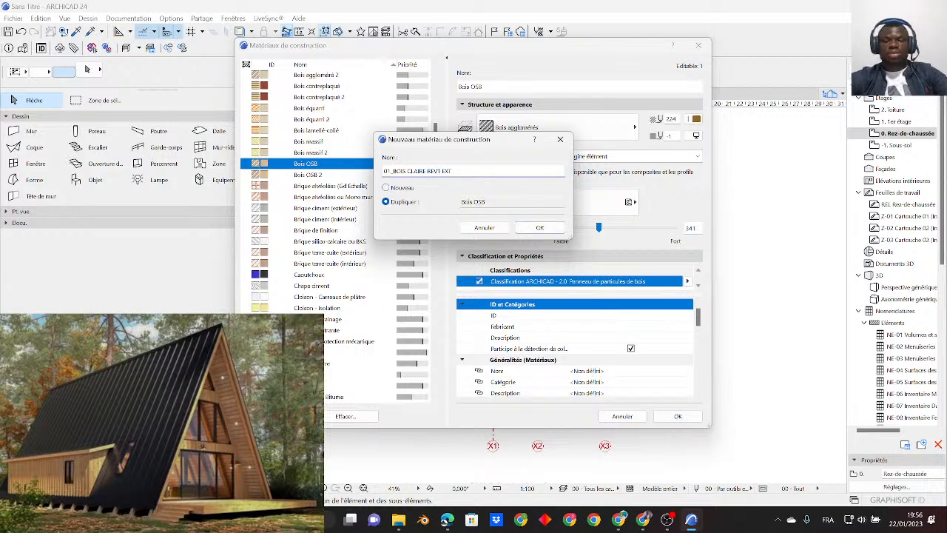
click(531, 230)
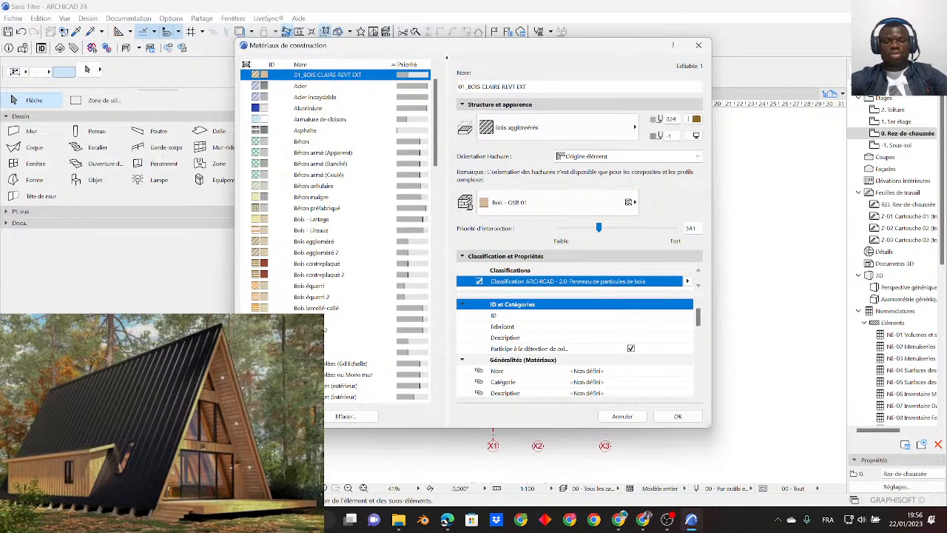
click(278, 416)
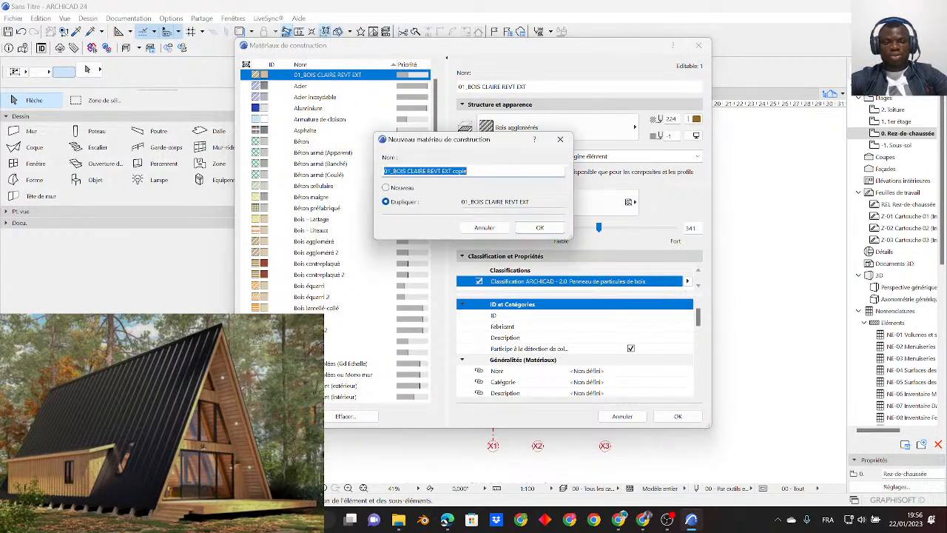
click(540, 227)
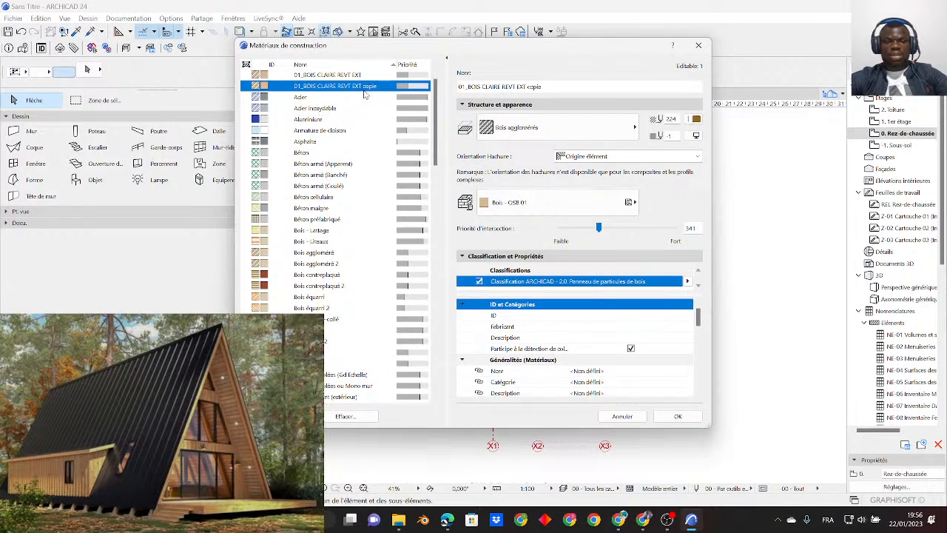
right_click(369, 89)
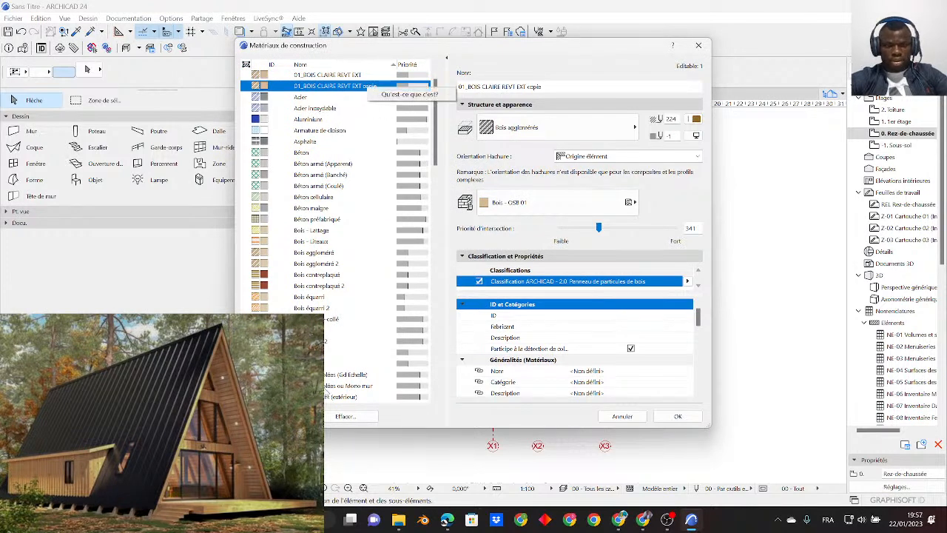
click(348, 422)
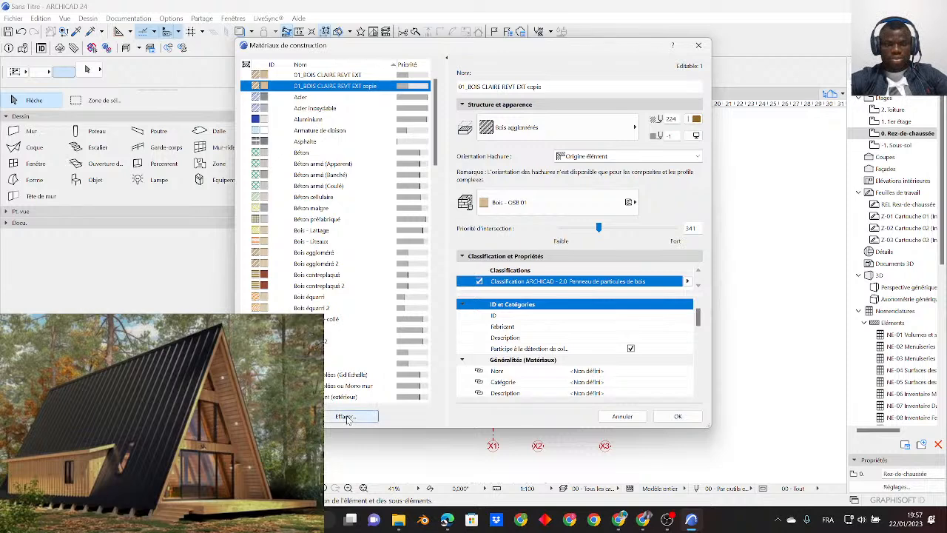
click(348, 417)
click(522, 253)
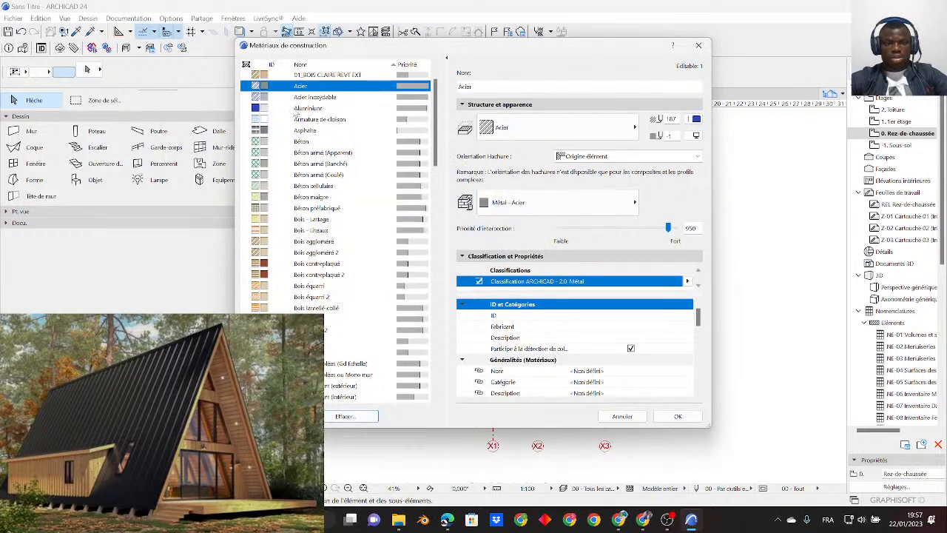
- Duplicate building material 01_BOIS CLAIRE REVT EXT as a new material named 01_BOIS SOMBRE REVT SOL
click(277, 416)
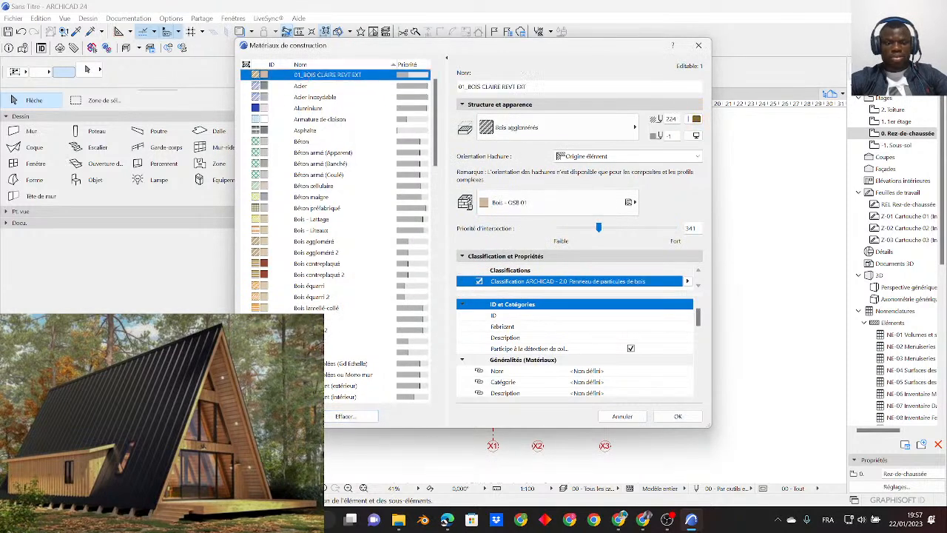
click(429, 170)
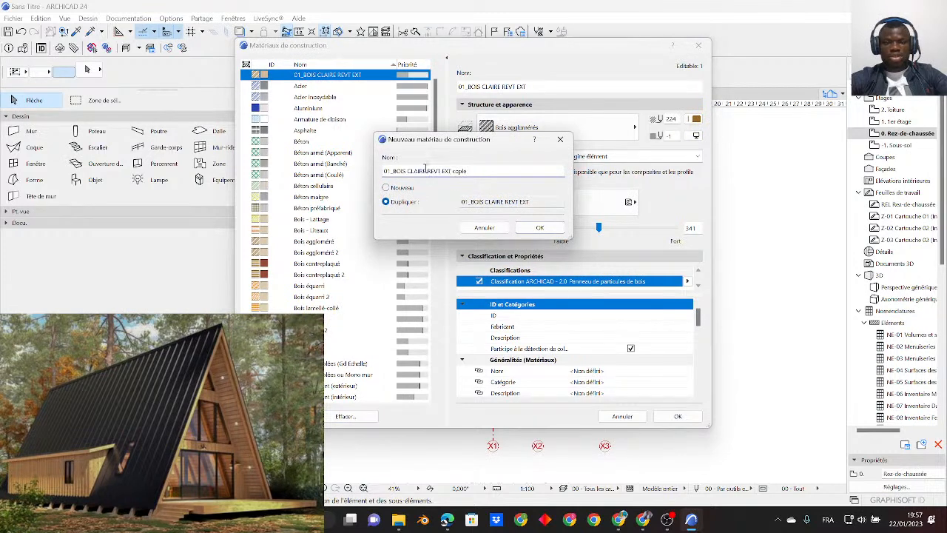
drag(426, 170, 408, 170)
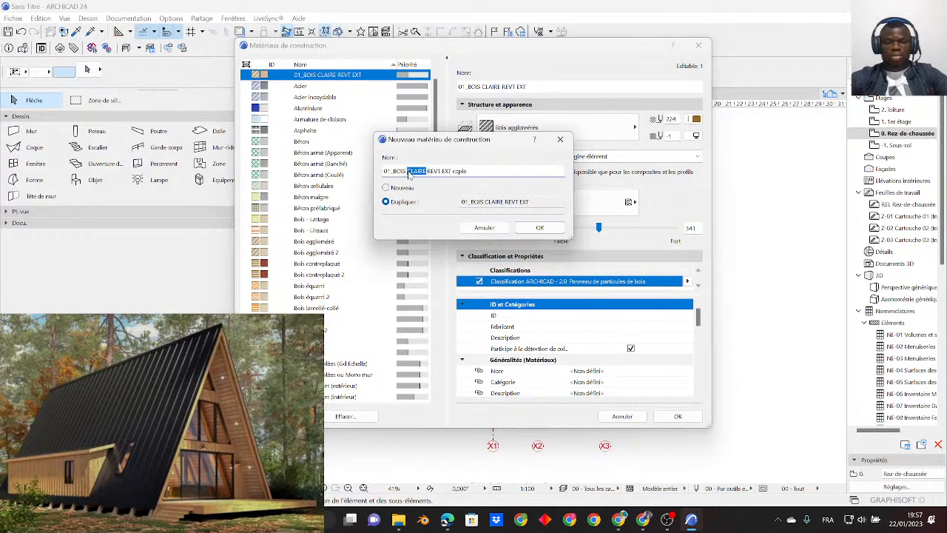
text(SOMBRE)
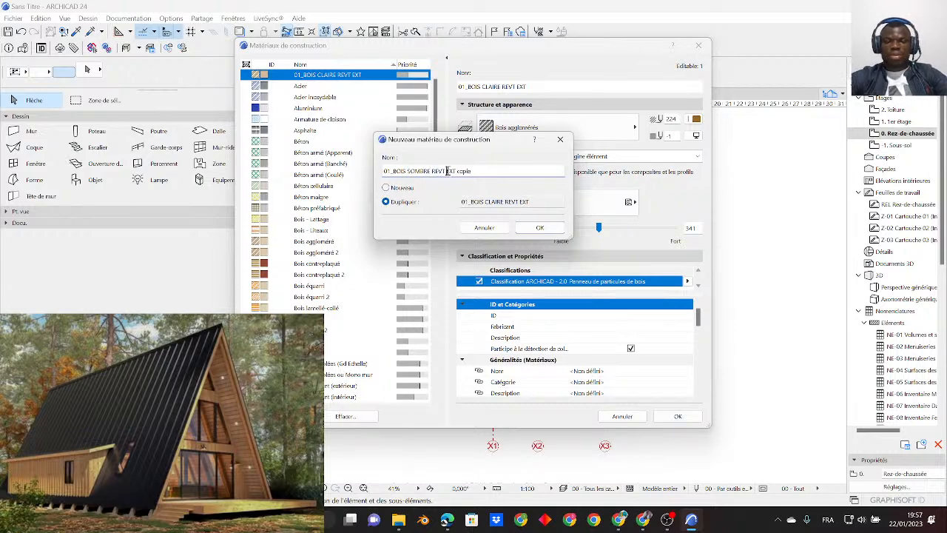
drag(451, 171, 493, 171)
text(SOL)
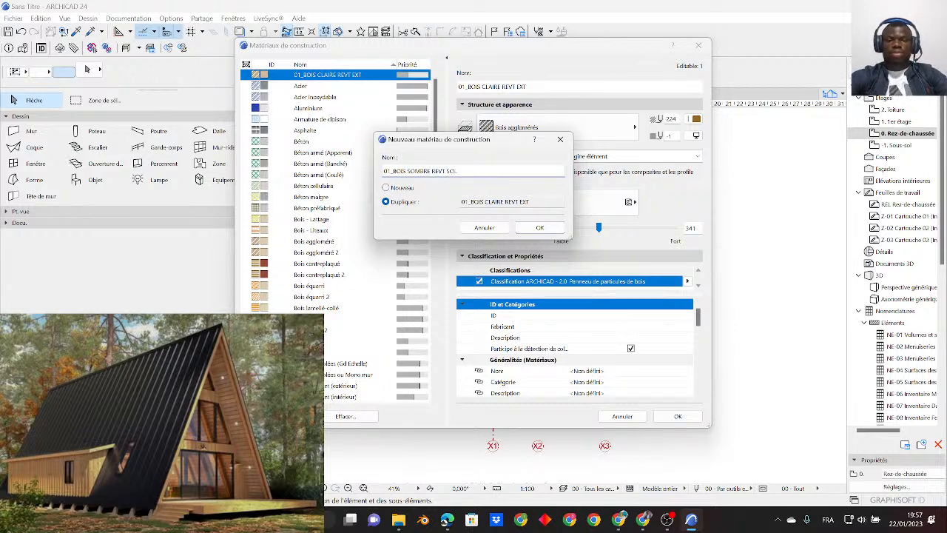
click(526, 228)
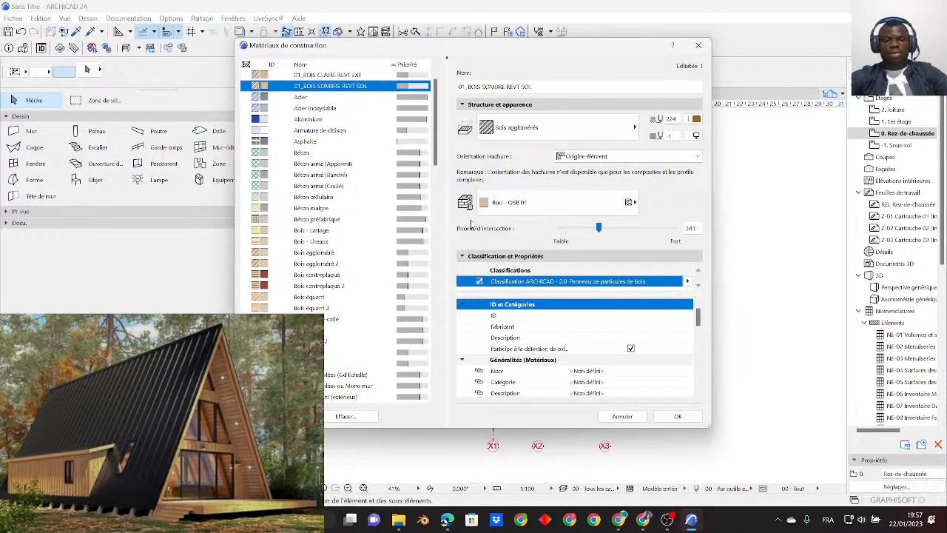
- Rename the dark-wood floor building material as 02_BOIS SOMBRE REVT SOL
click(318, 77)
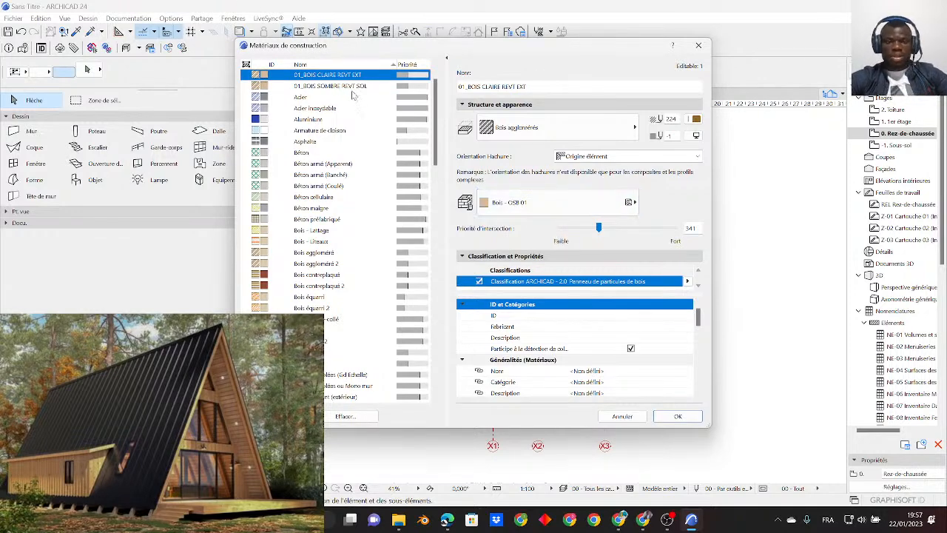
click(306, 86)
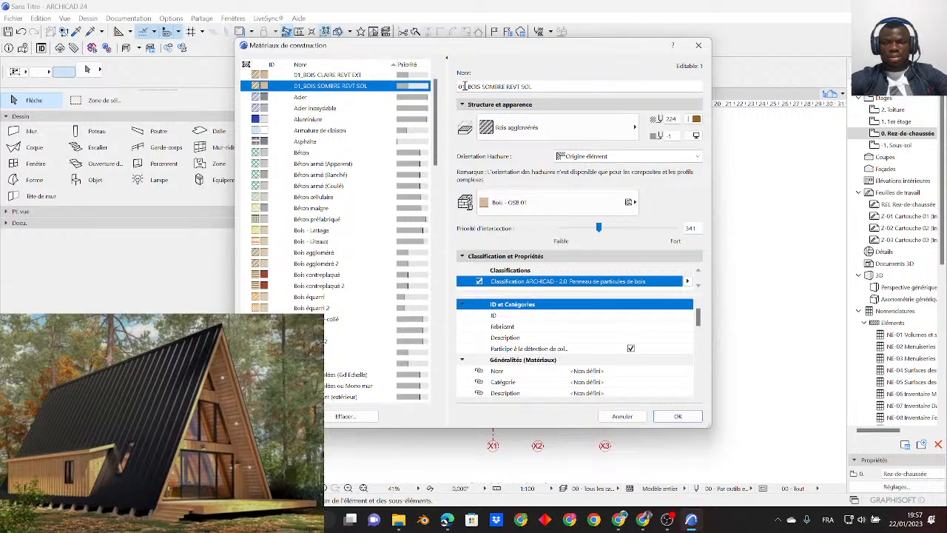
key(BackSpace)
text(2)
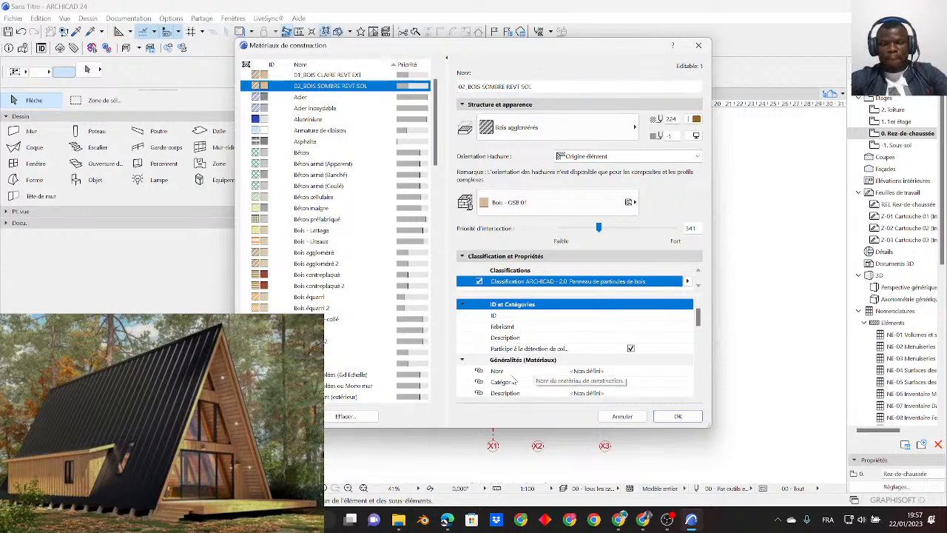
click(348, 76)
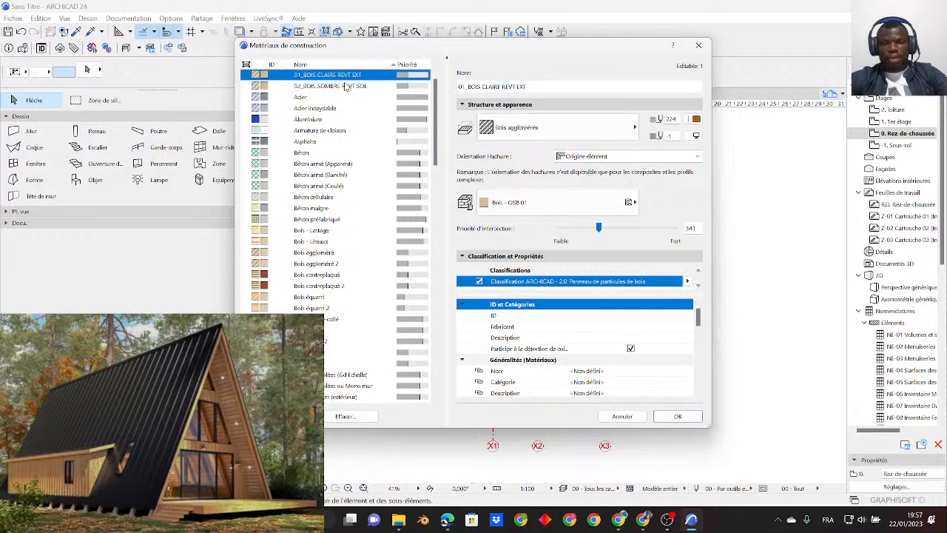
click(345, 85)
click(344, 76)
click(344, 84)
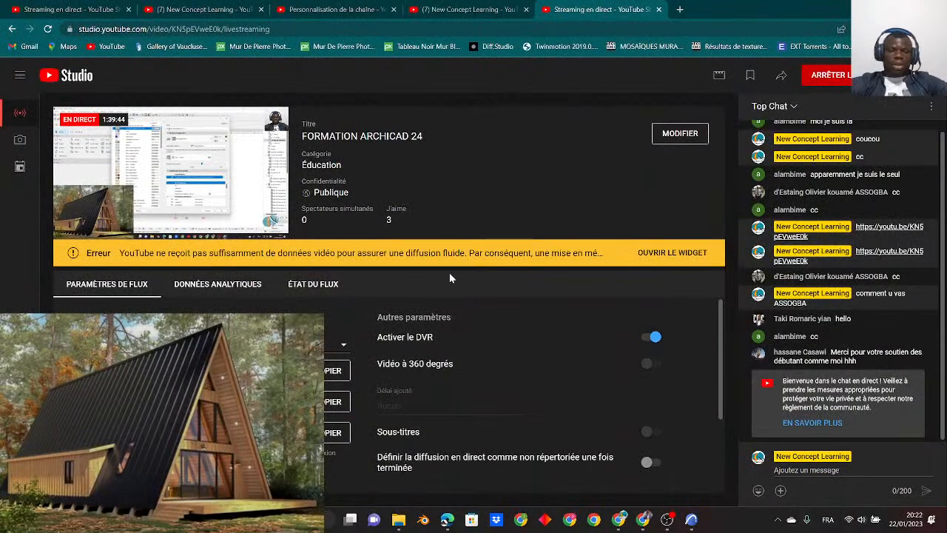
- Reload the livestream page in YouTube Studio and return to the ground-floor plan in ARCHICAD
click(47, 29)
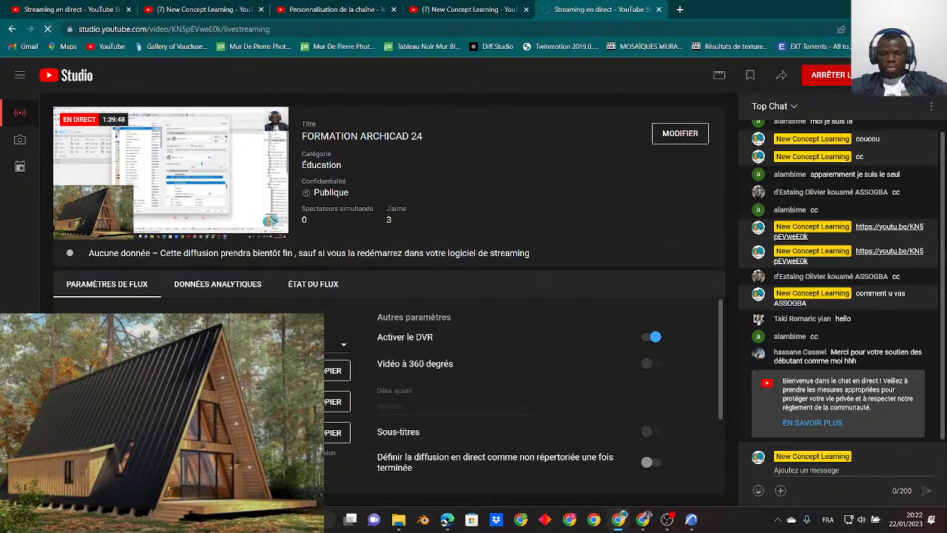
click(690, 518)
scroll(504, 307, down, 5)
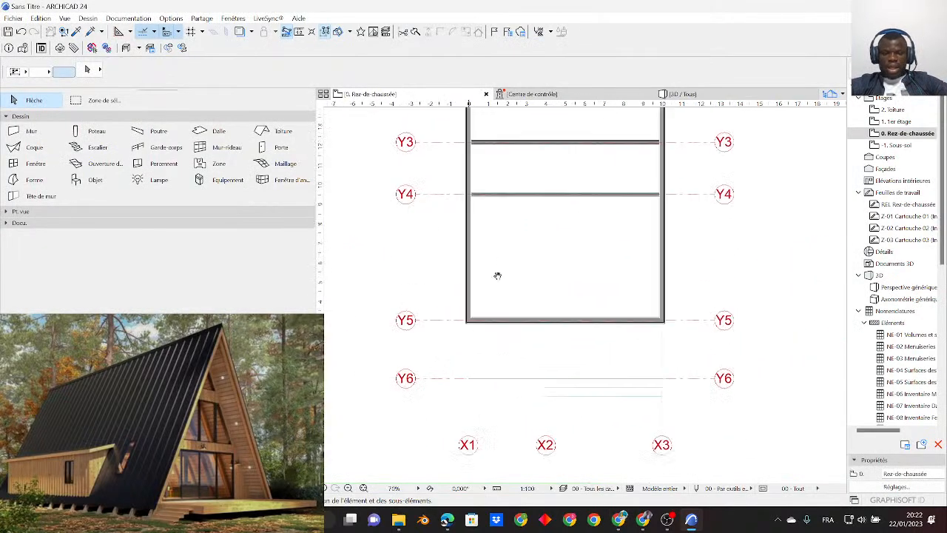
scroll(526, 355, up, 4)
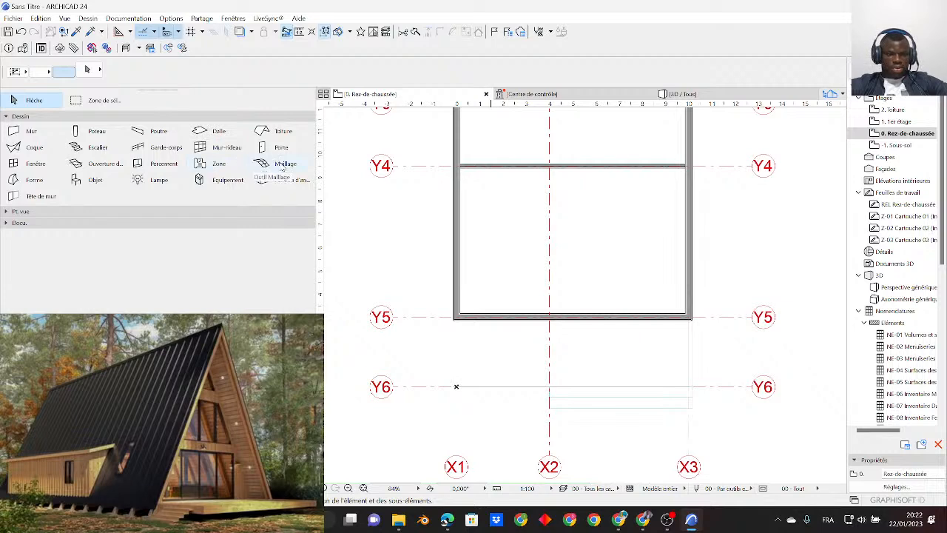
- Configure the default Mesh settings with a height of 0.50 and the surface 02_BOIS SOMBRE REVT SOL
click(283, 163)
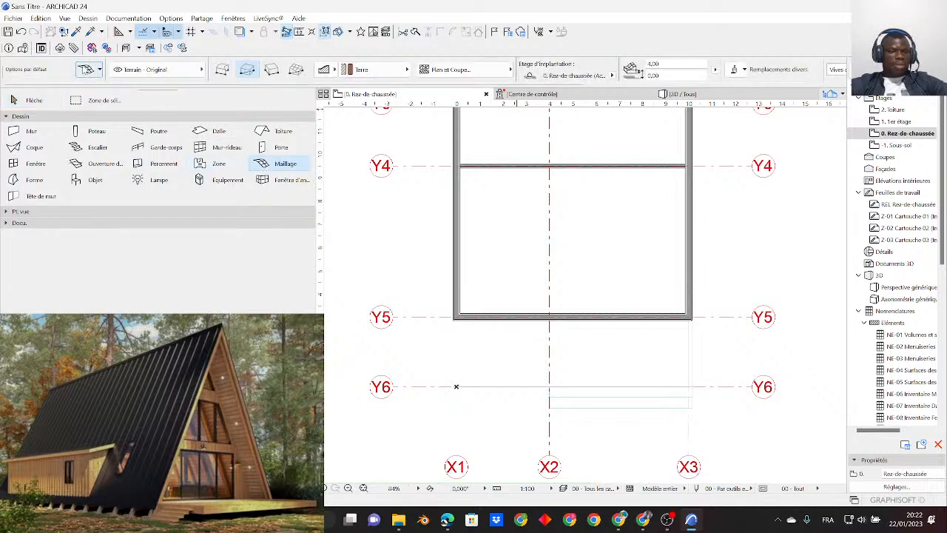
click(86, 69)
drag(260, 21, 353, 62)
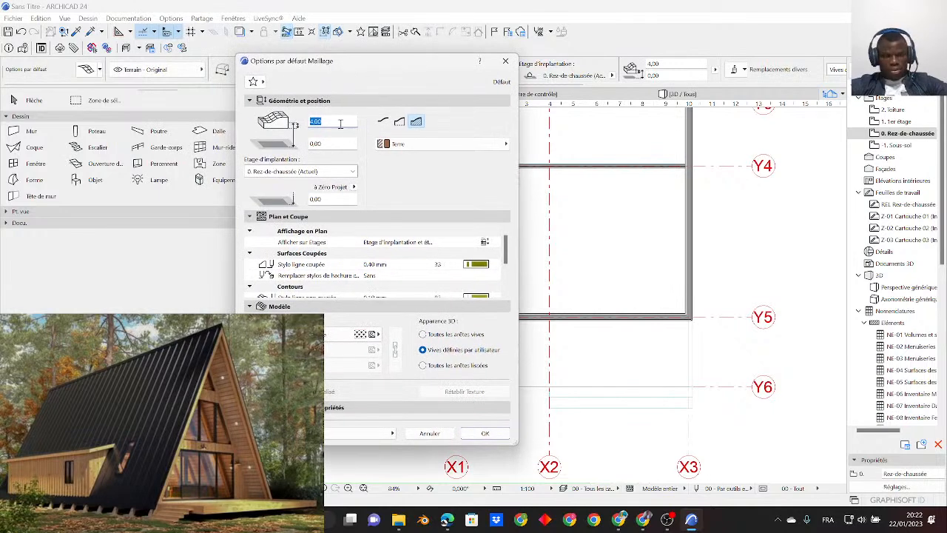
click(344, 120)
drag(335, 122, 258, 126)
drag(336, 121, 272, 125)
key(BackSpace)
text(,5)
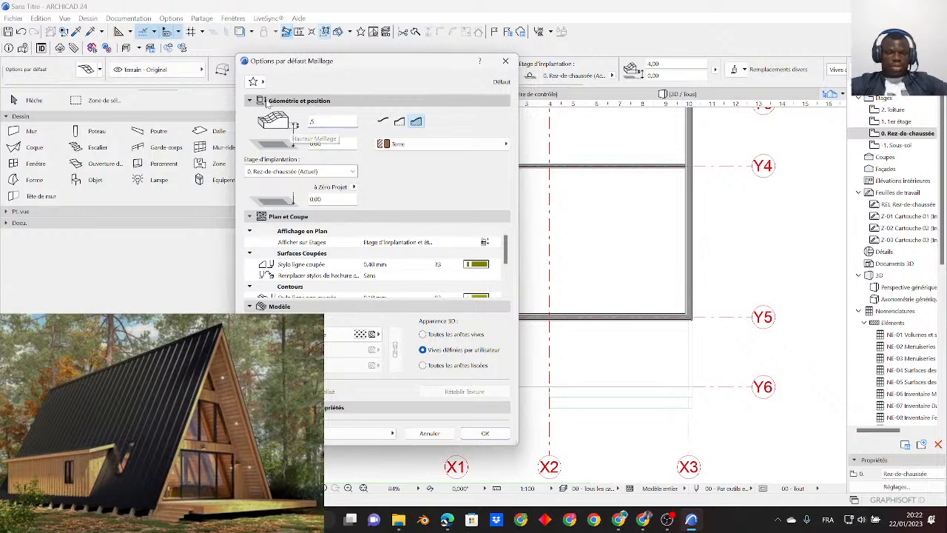
key(Tab)
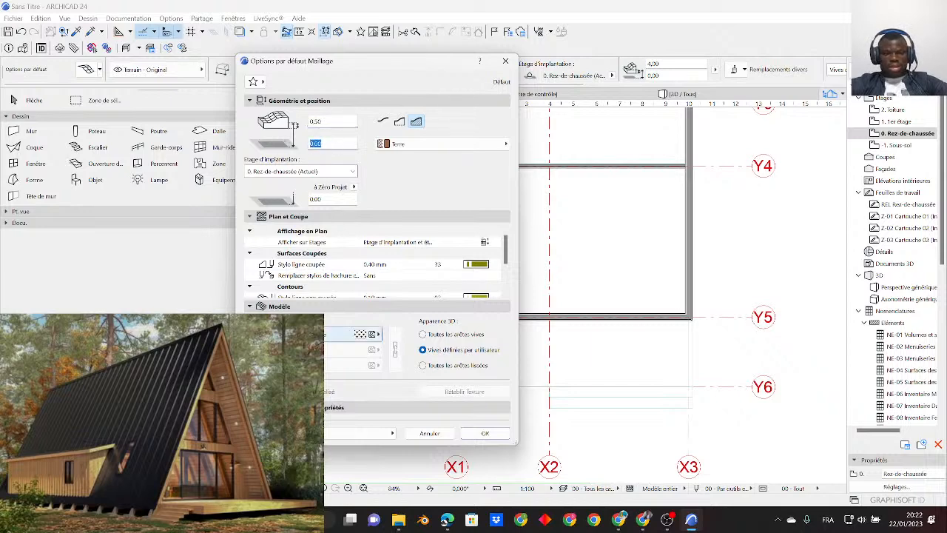
click(360, 334)
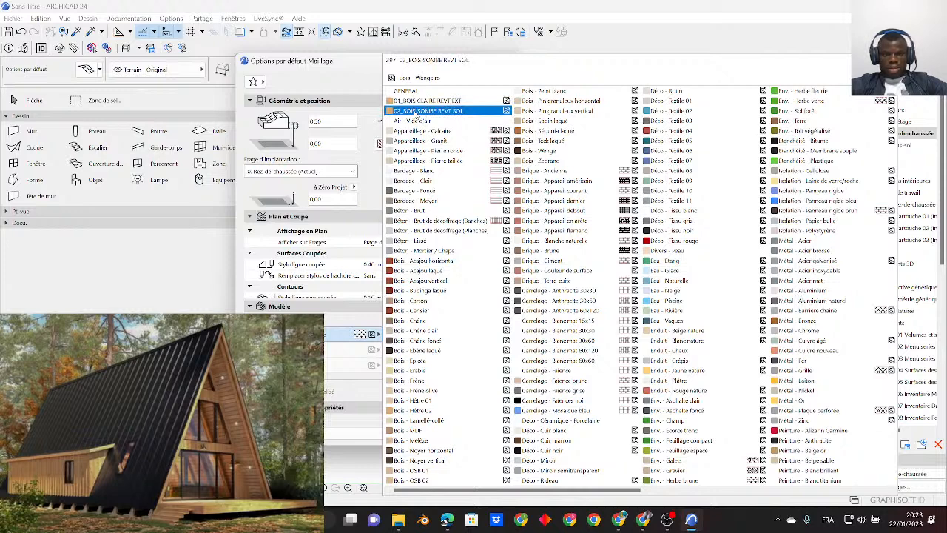
click(417, 112)
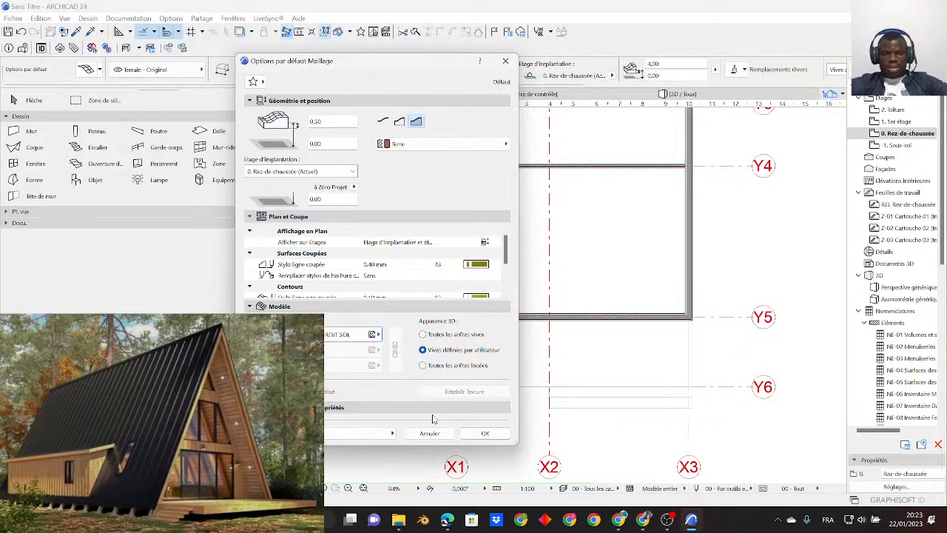
click(485, 433)
scroll(454, 385, up, 4)
click(459, 359)
click(659, 404)
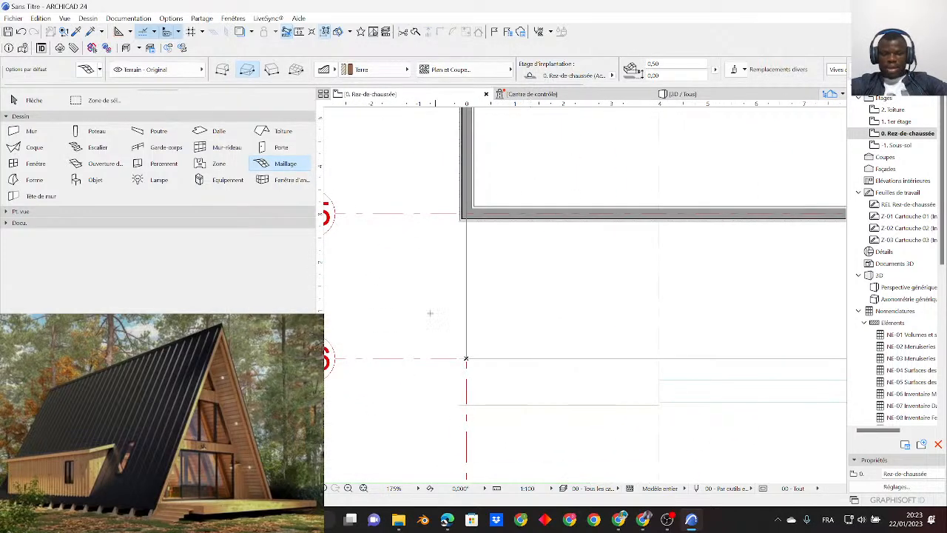
key(ctrl+z)
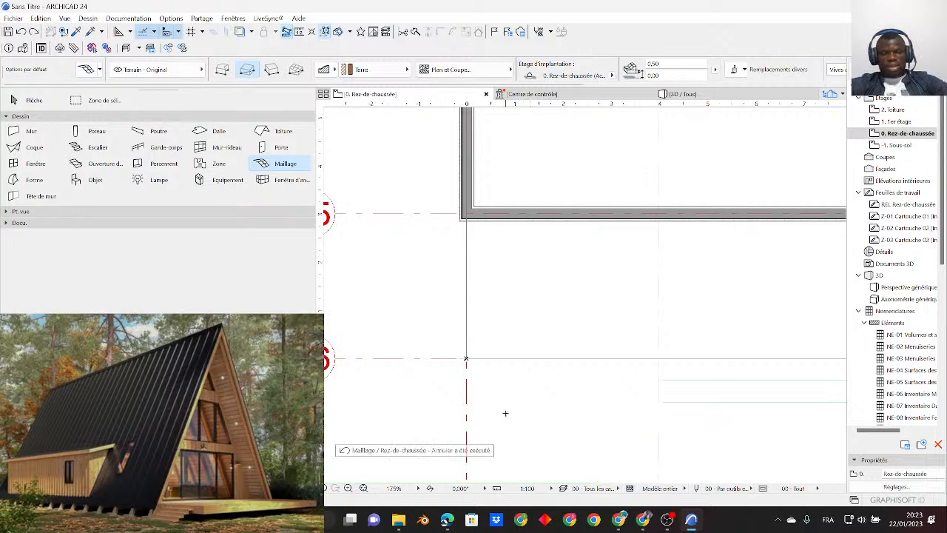
- Draw a rectangular mesh about 4 by 0.9 m below axis Y6, from the terrace's X1 edge to X2, and inspect it in 3D
click(466, 358)
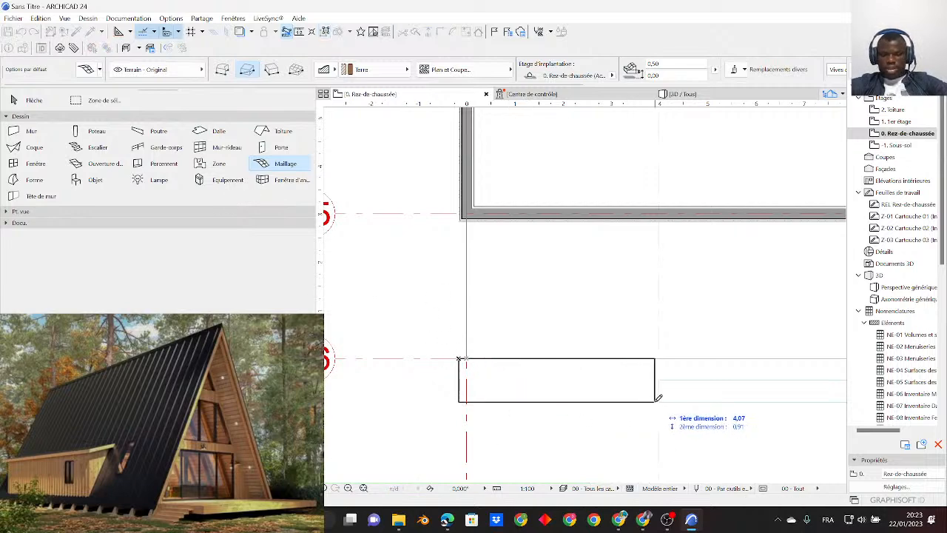
click(661, 403)
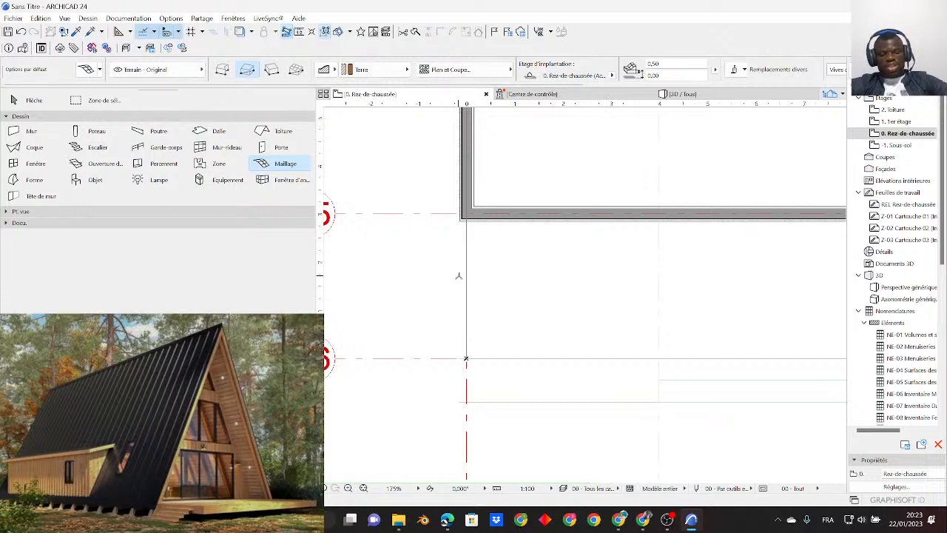
key(Escape)
scroll(476, 369, up, 2)
click(538, 396)
middle_drag(712, 437, 583, 360)
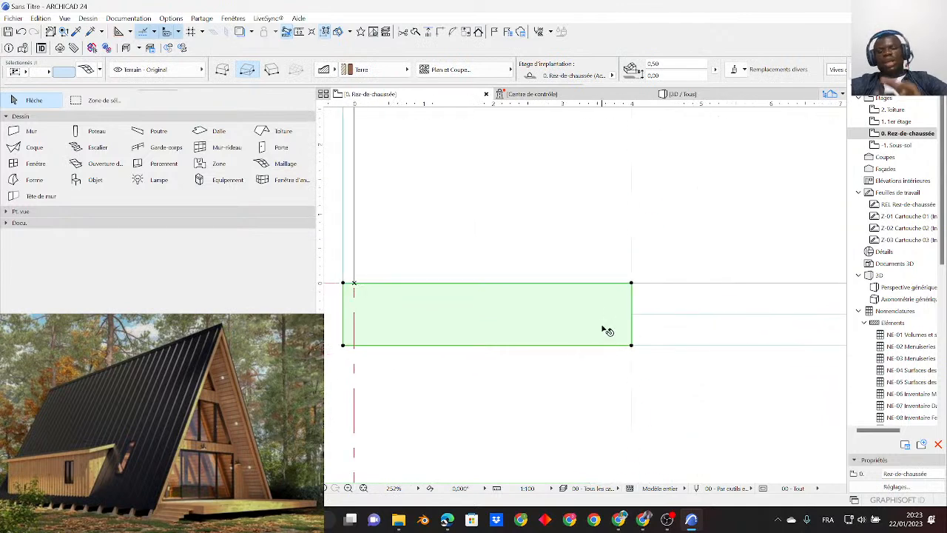
key(F3)
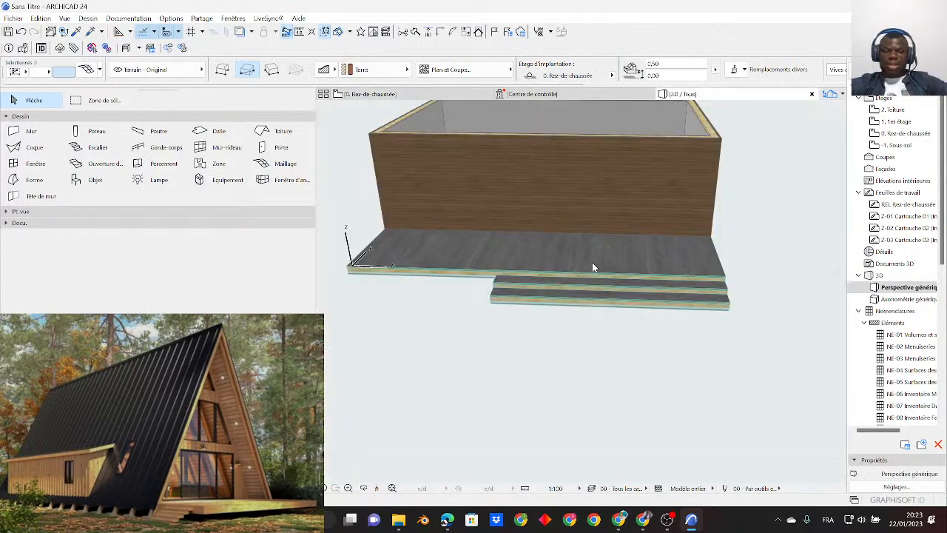
scroll(446, 289, up, 2)
shift+middle_drag(642, 328, 642, 296)
click(567, 320)
click(713, 349)
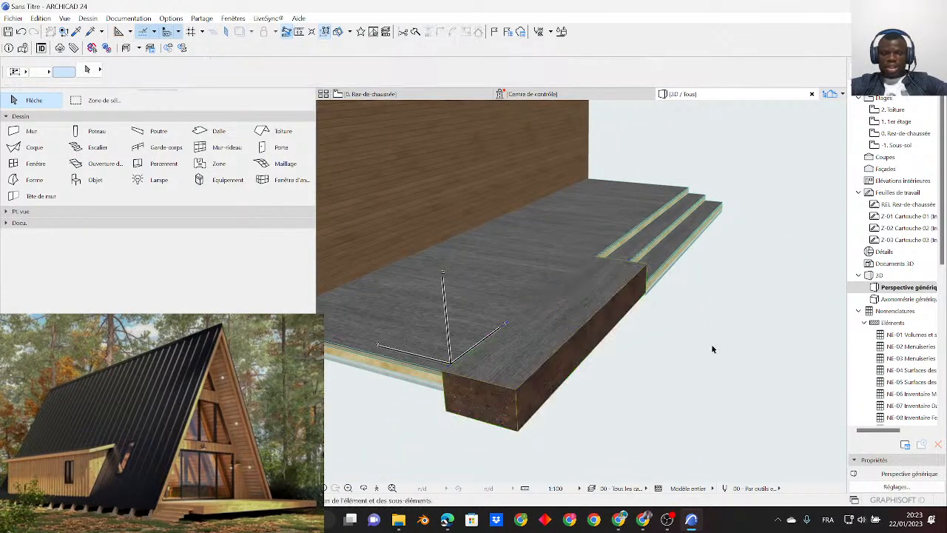
- In the ground-floor plan, set the height of the mesh's outer corner on axis X2 to -0.3
click(363, 94)
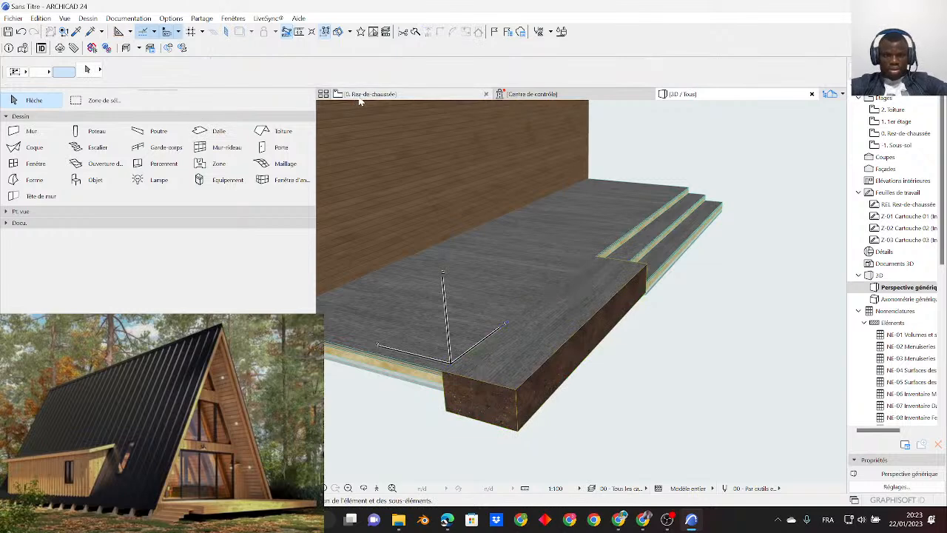
click(366, 340)
middle_drag(444, 337, 499, 339)
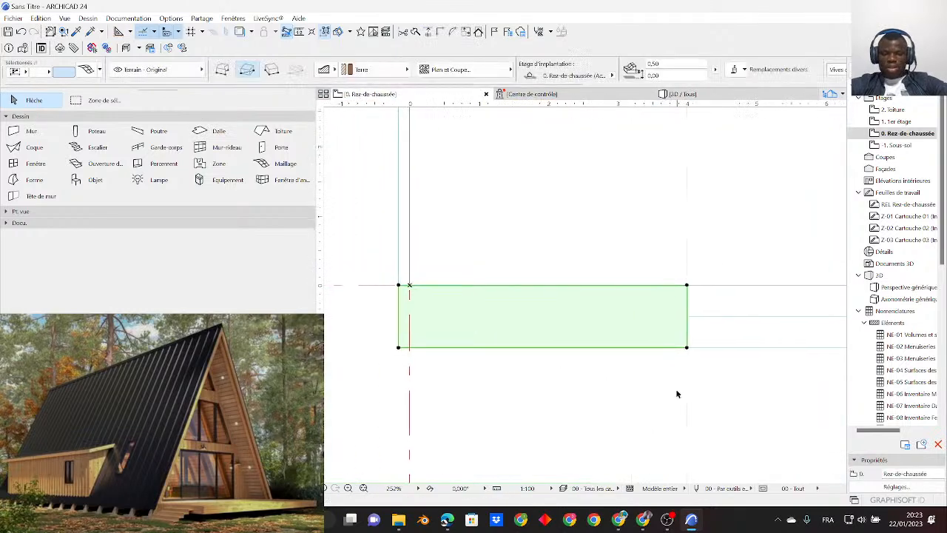
click(686, 347)
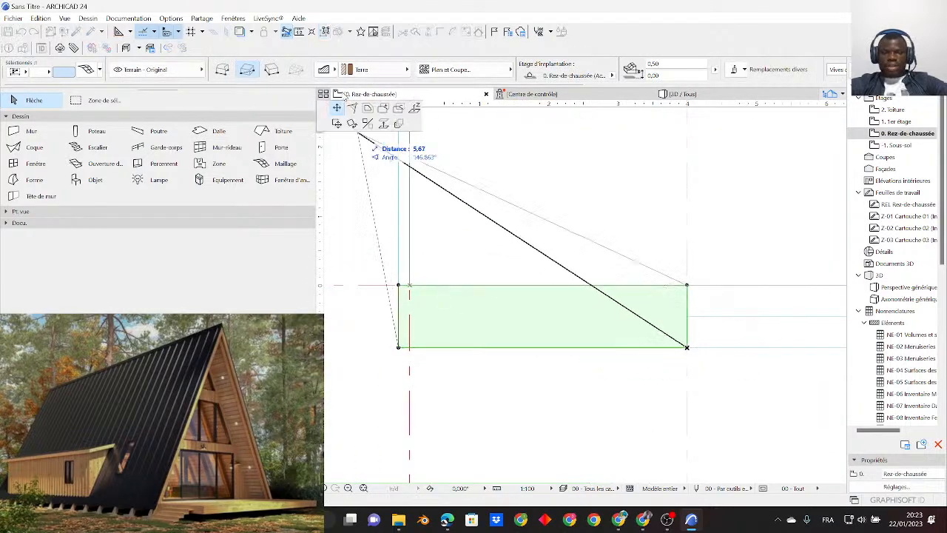
key(Escape)
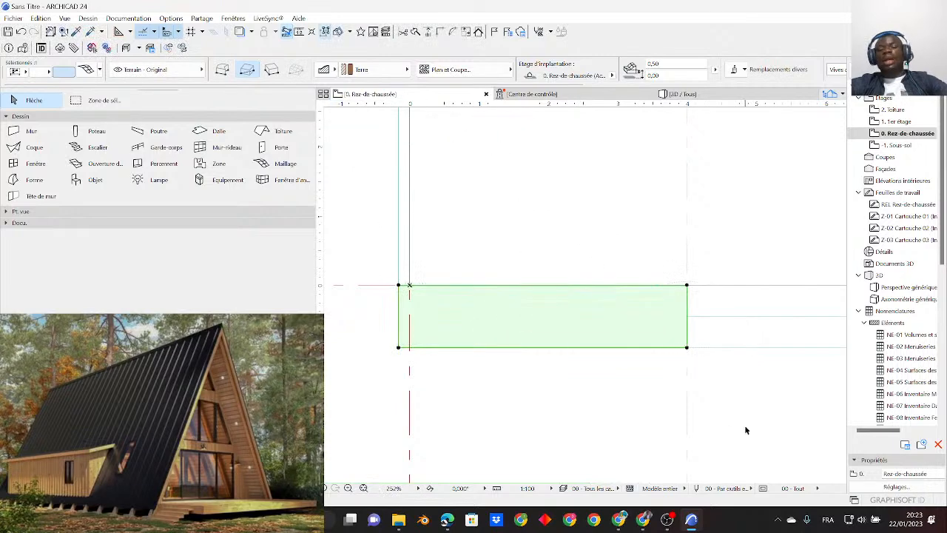
click(687, 347)
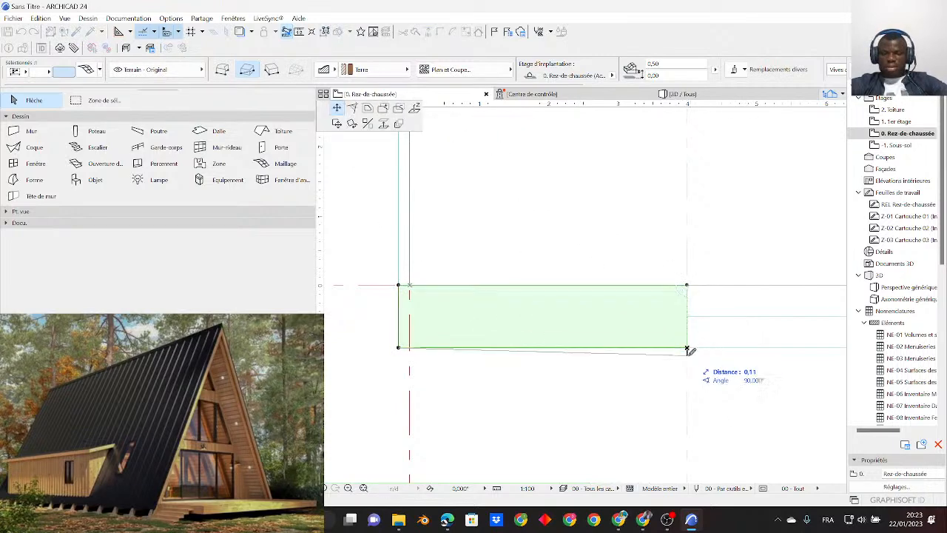
click(415, 108)
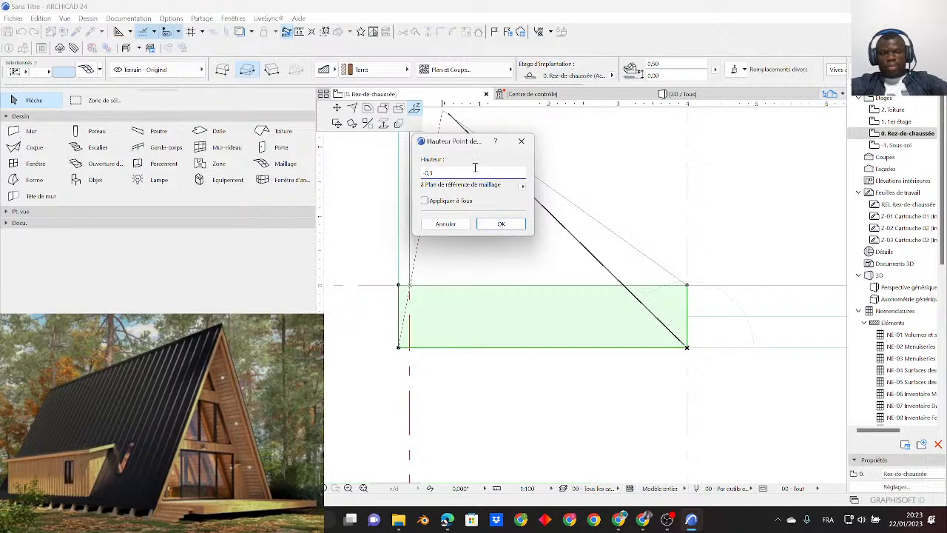
drag(451, 170, 367, 174)
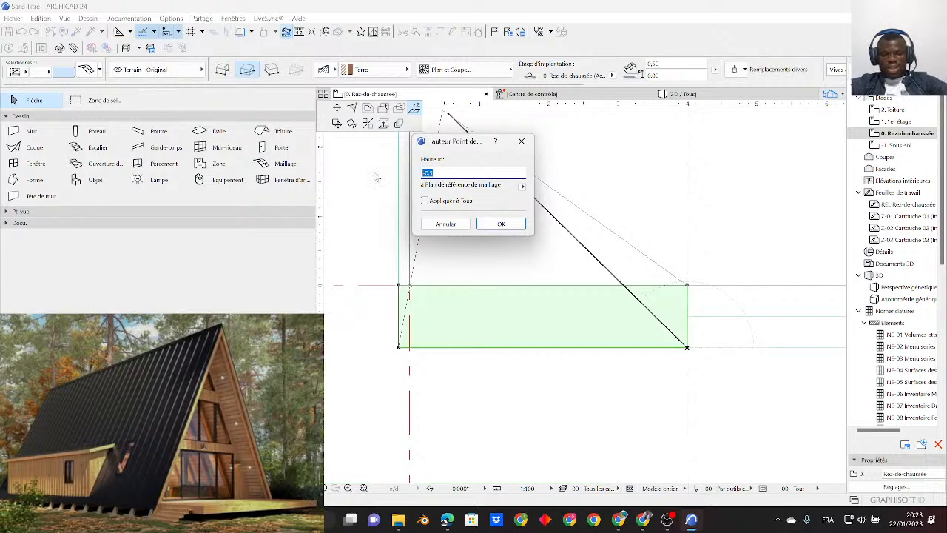
click(501, 223)
- Set the height of the mesh's outer corner near axis X1 to -0.3 and check the slope in 3D
click(400, 349)
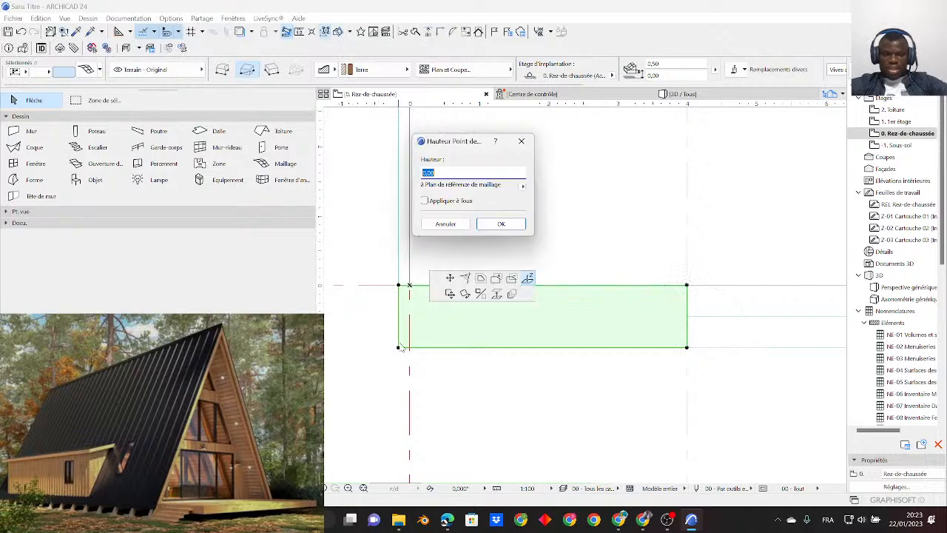
drag(446, 172, 368, 171)
text(-0,3)
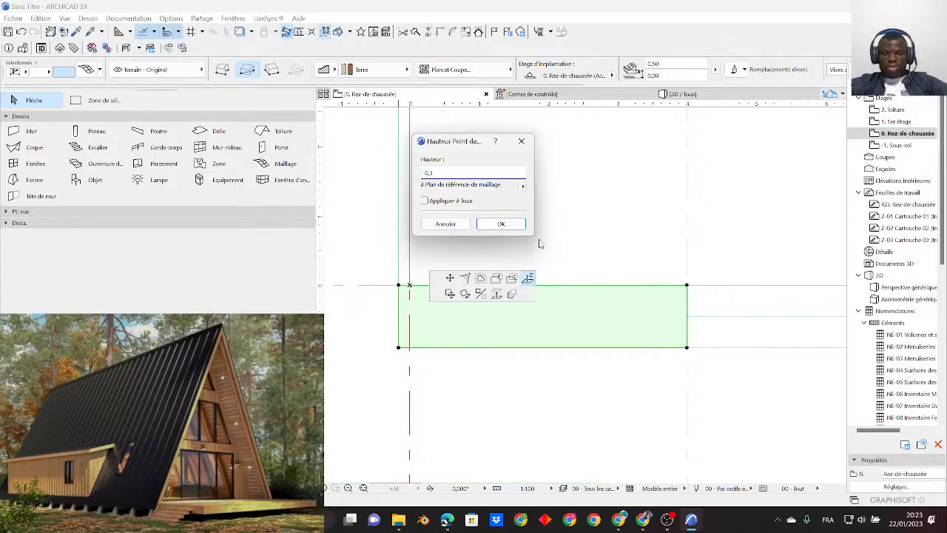
click(500, 223)
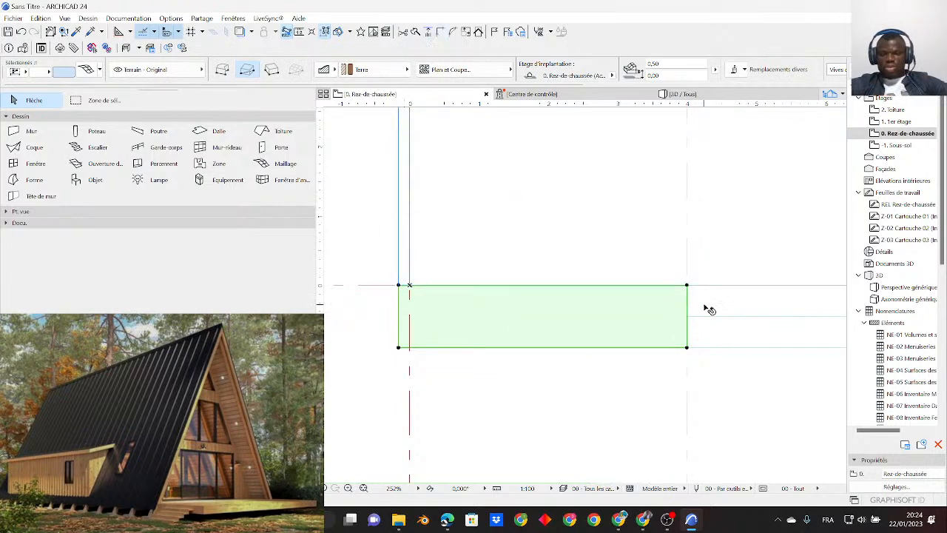
click(673, 94)
key(Escape)
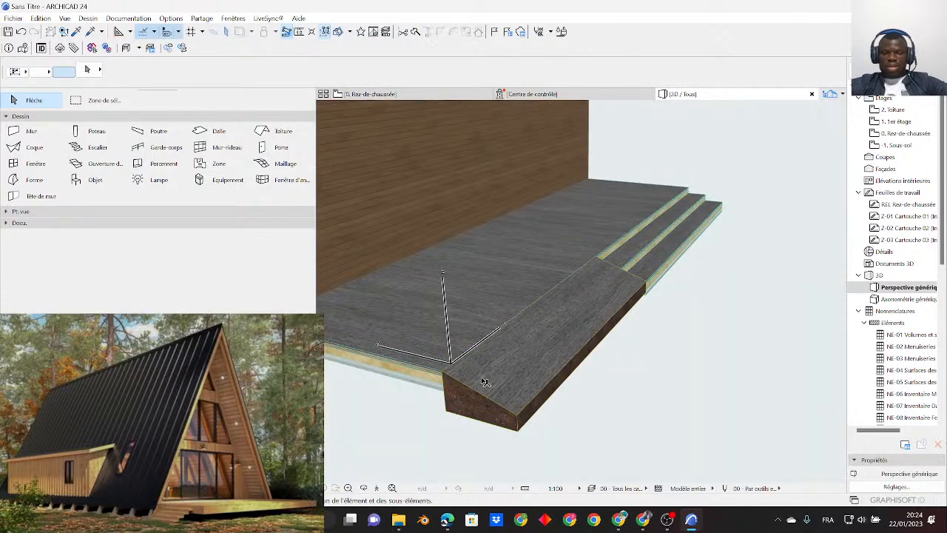
shift+middle_drag(666, 395, 332, 112)
- Mirror a copy of the ramp mesh and the two step slabs about the horizontal line through the X1 wall's midpoint
click(362, 94)
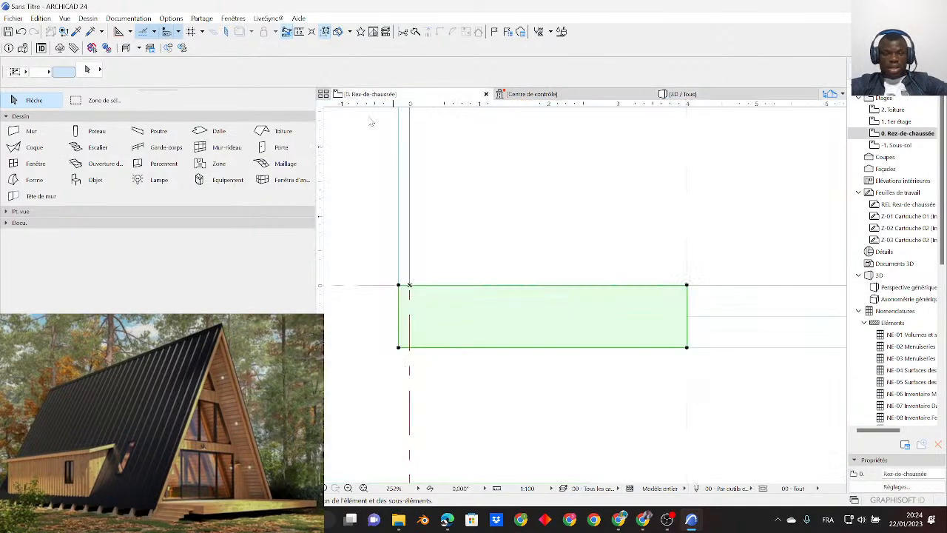
click(481, 334)
scroll(525, 345, down, 3)
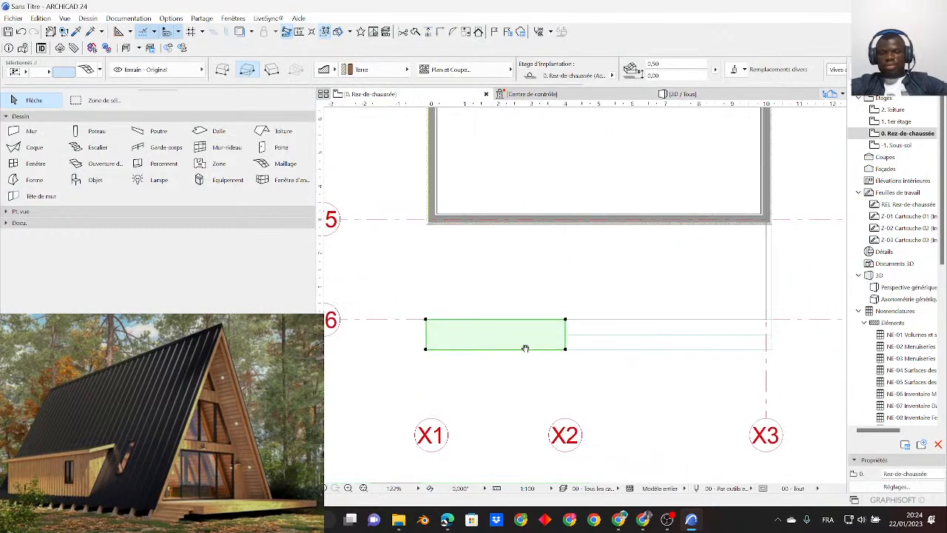
shift+click(641, 331)
scroll(584, 334, down, 2)
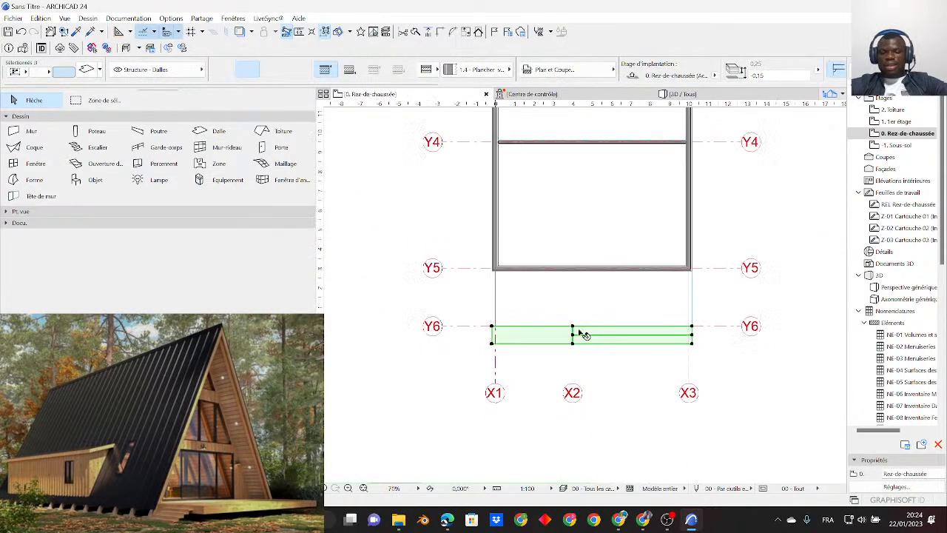
middle_drag(567, 380, 562, 392)
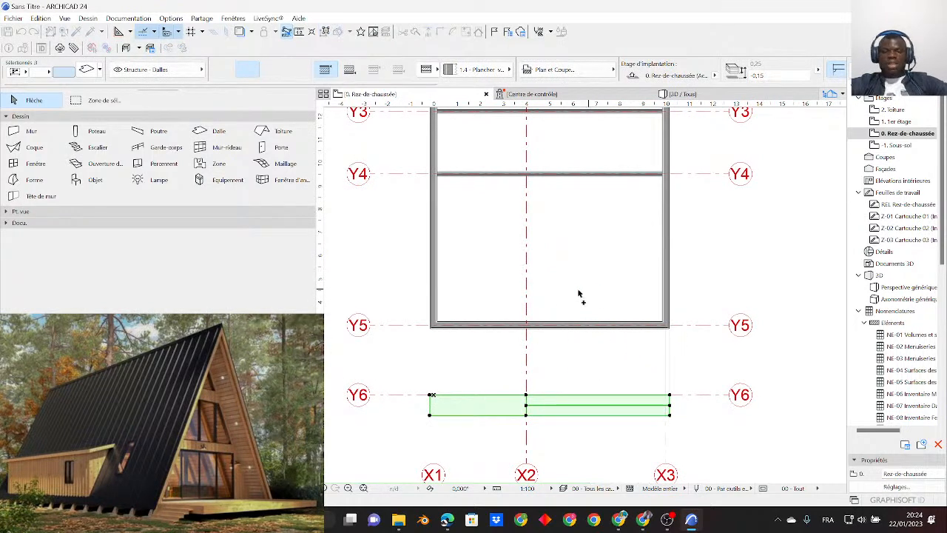
scroll(551, 294, down, 2)
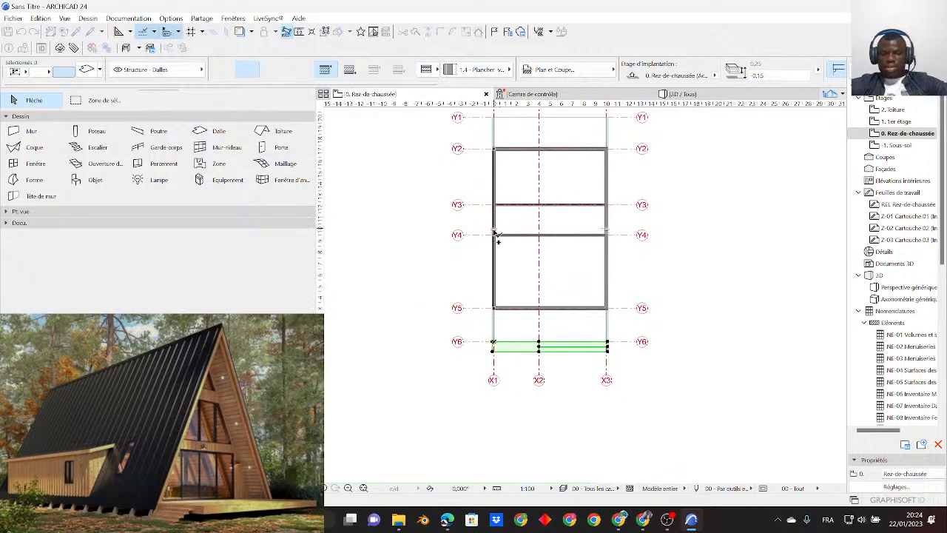
scroll(497, 225, up, 5)
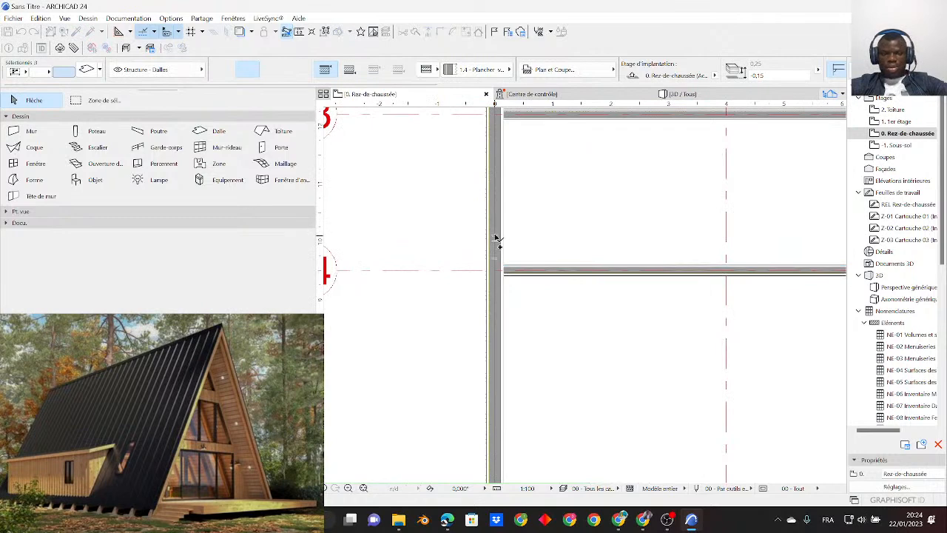
click(496, 239)
scroll(655, 239, down, 5)
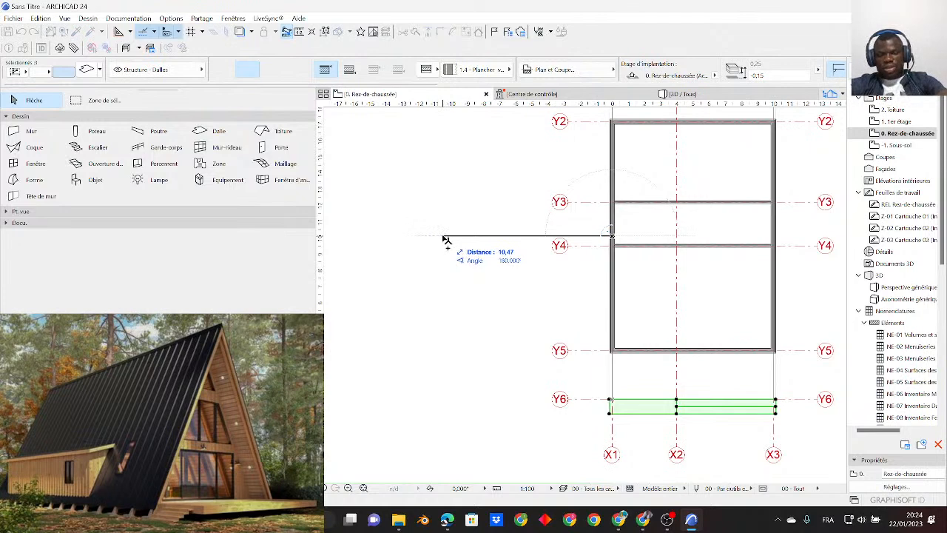
click(446, 240)
scroll(467, 302, down, 3)
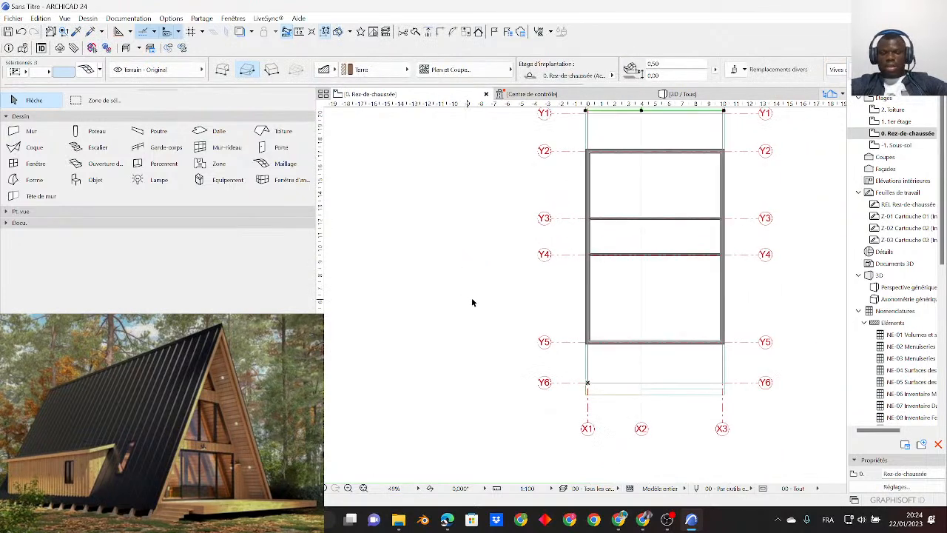
- Move the mirrored ramp and steps so their inner edge lies on axis Y1
scroll(599, 168, up, 5)
scroll(599, 169, up, 4)
middle_drag(397, 196, 541, 212)
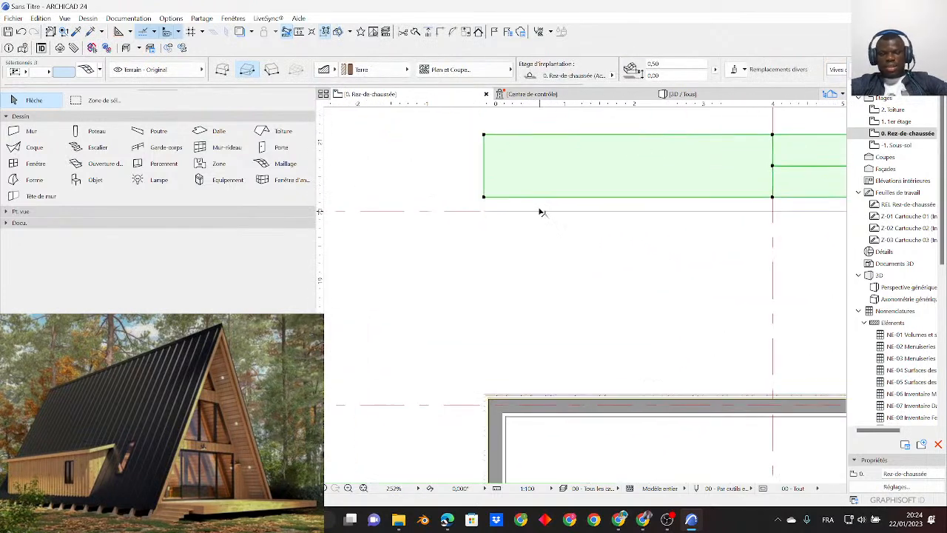
key(ctrl+d)
click(484, 198)
click(485, 211)
scroll(471, 242, down, 6)
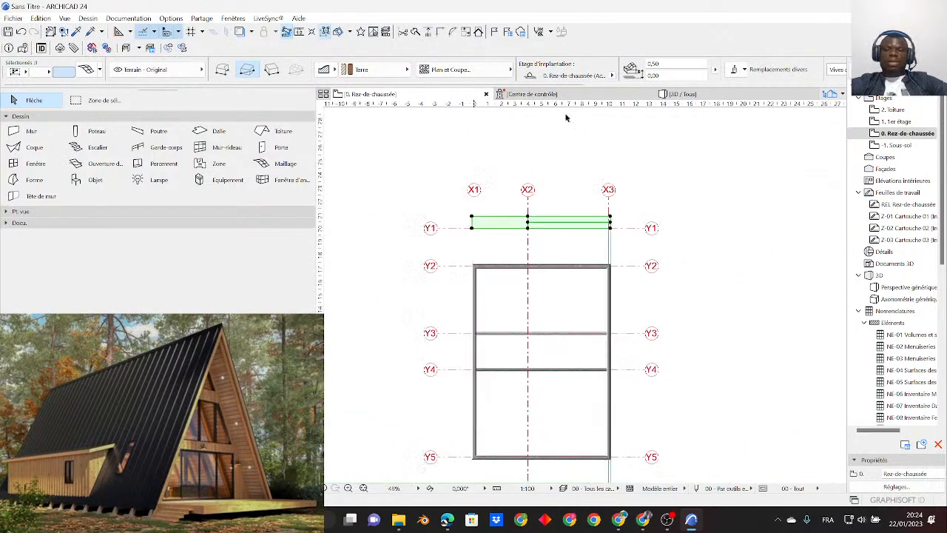
- Examine the mirrored ramp and steps at the Y1 end of the house in 3D
click(681, 94)
key(Escape)
scroll(697, 311, down, 8)
scroll(698, 311, up, 5)
shift+middle_drag(746, 315, 828, 208)
shift+middle_drag(538, 299, 761, 337)
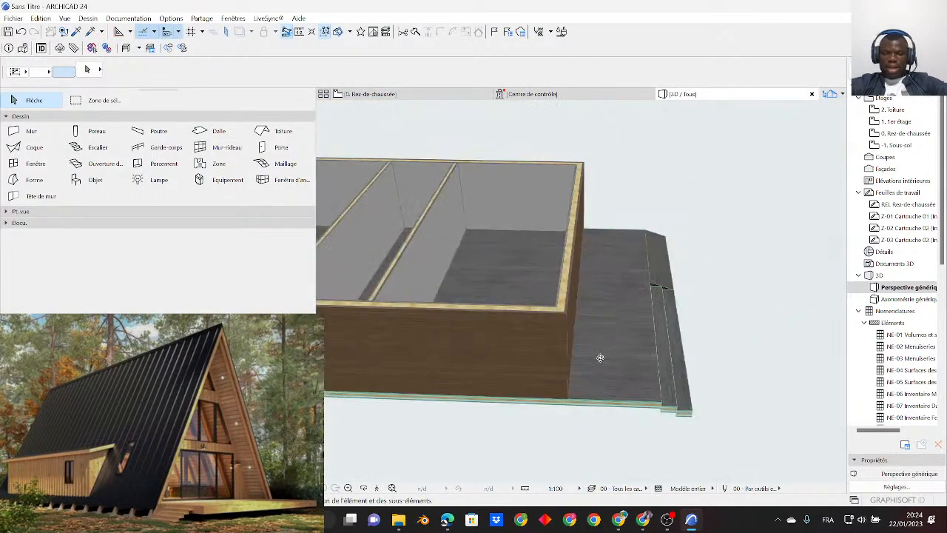
- Examine the terrace, step slabs and ramp against the end wall of the house in 3D
shift+middle_drag(588, 358, 720, 370)
scroll(652, 262, down, 5)
mouse_move(540, 297)
shift+middle_down()
mouse_move(473, 316)
mouse_move(729, 300)
mouse_move(584, 300)
mouse_move(478, 320)
mouse_move(589, 332)
mouse_move(412, 295)
mouse_move(478, 252)
mouse_move(625, 265)
mouse_move(476, 252)
mouse_move(520, 293)
mouse_move(556, 298)
shift+middle_up()
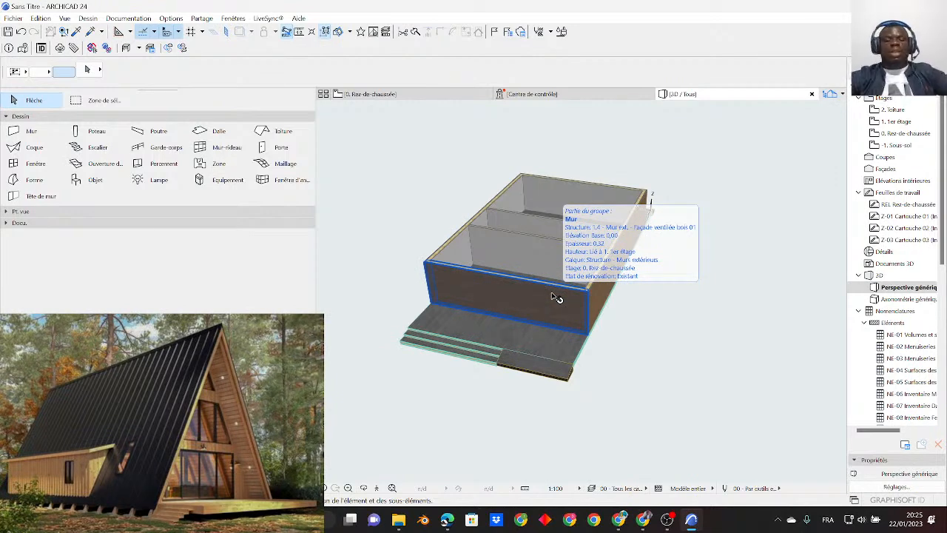
scroll(540, 359, up, 5)
click(531, 366)
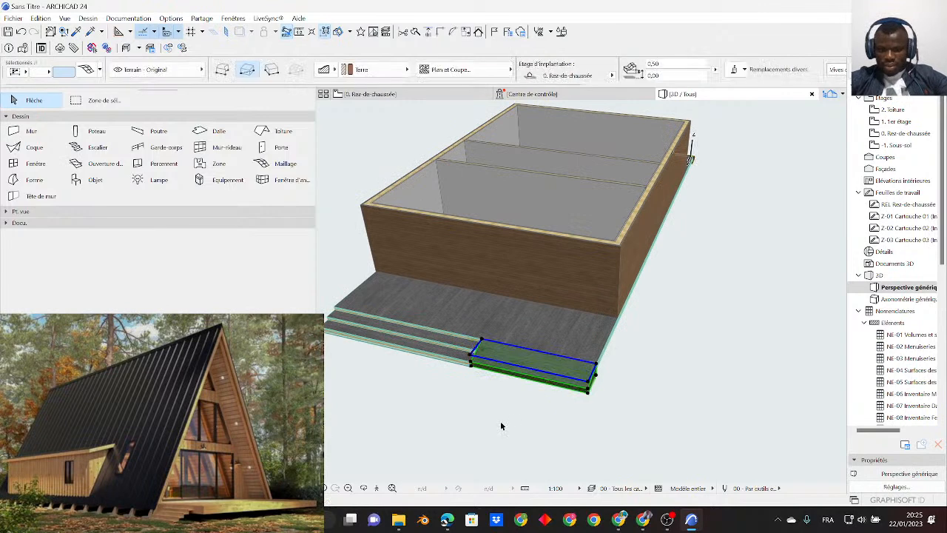
click(501, 425)
scroll(494, 400, down, 3)
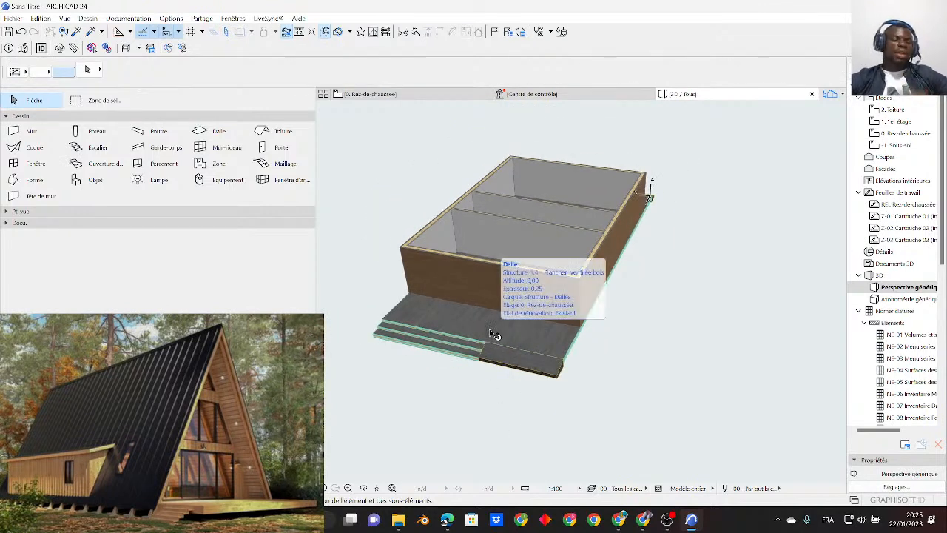
scroll(513, 323, down, 3)
- Select all the exterior and interior walls on the ground-floor plan for copying
click(406, 94)
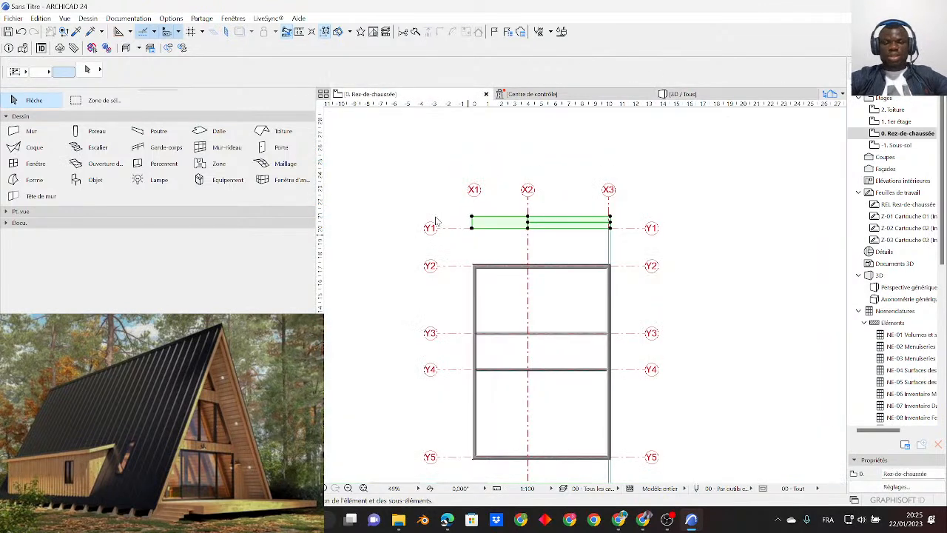
click(534, 259)
scroll(519, 248, down, 1)
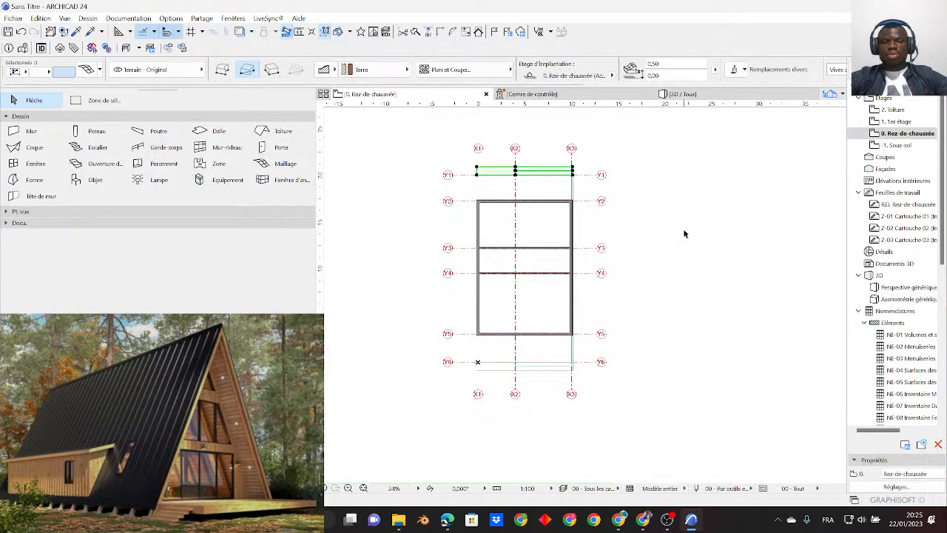
click(670, 235)
click(34, 131)
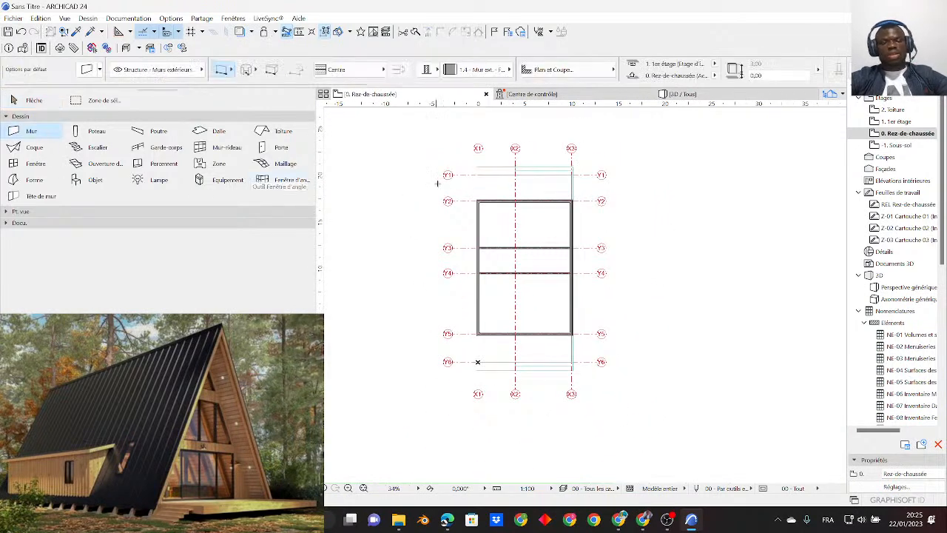
key(ctrl+a)
scroll(549, 301, down, 2)
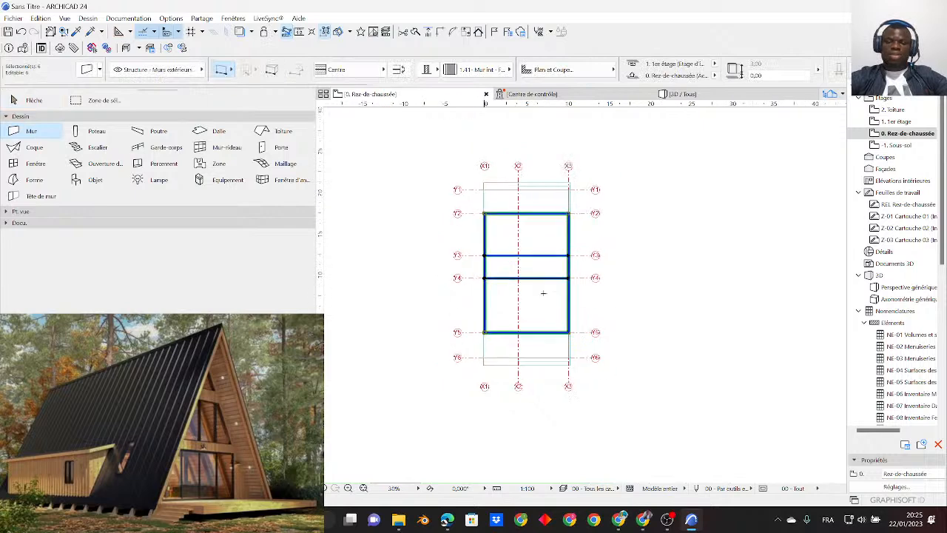
scroll(537, 245, up, 1)
scroll(537, 245, up, 1)
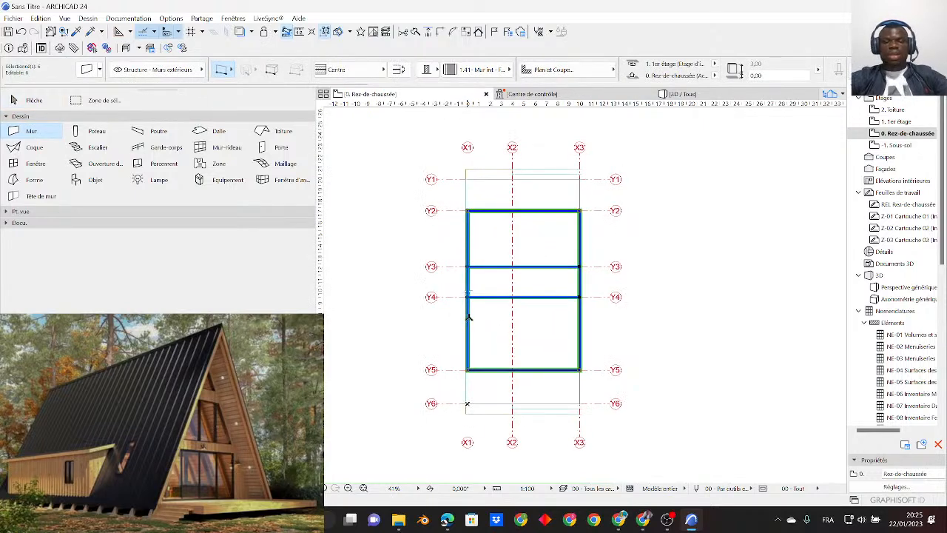
- Paste the copied walls onto the 1er étage storey and check the result in 3D
right_click(370, 98)
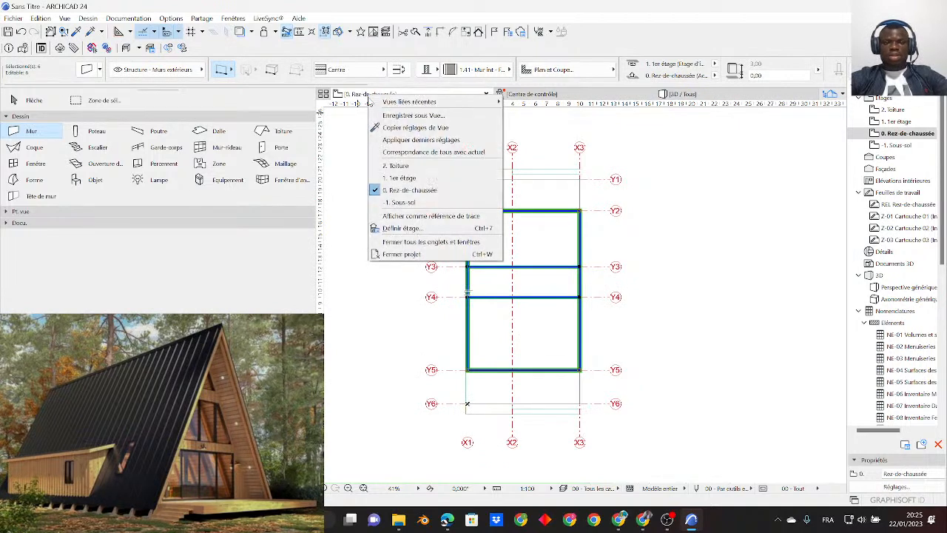
right_click(355, 98)
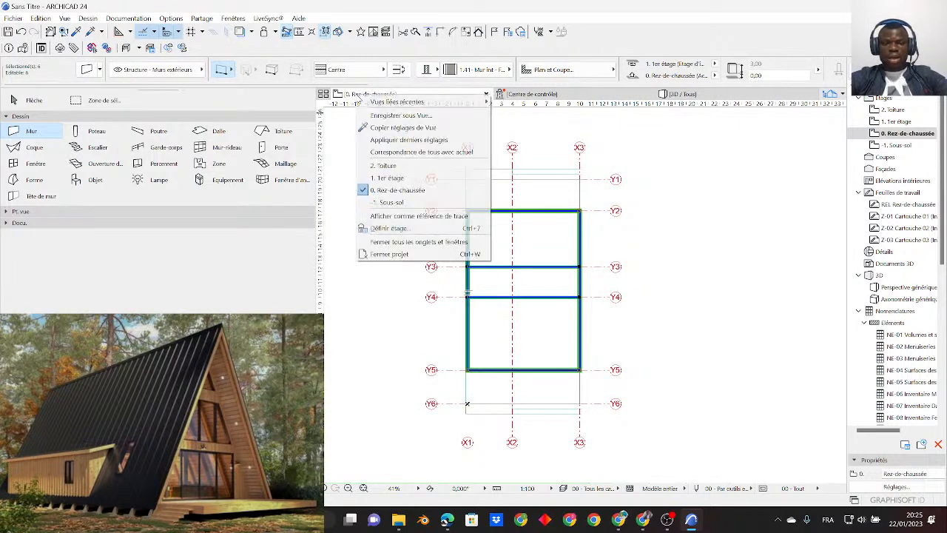
click(397, 179)
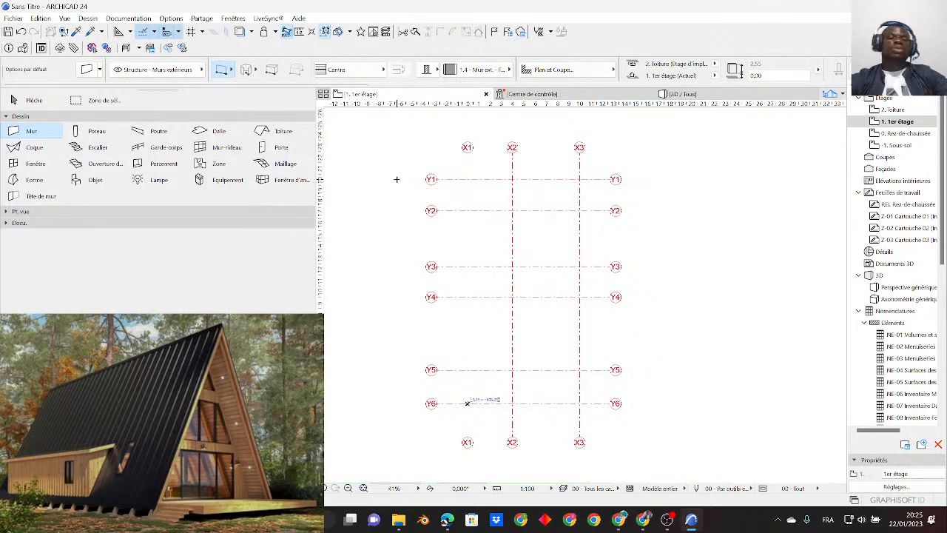
key(ctrl+v)
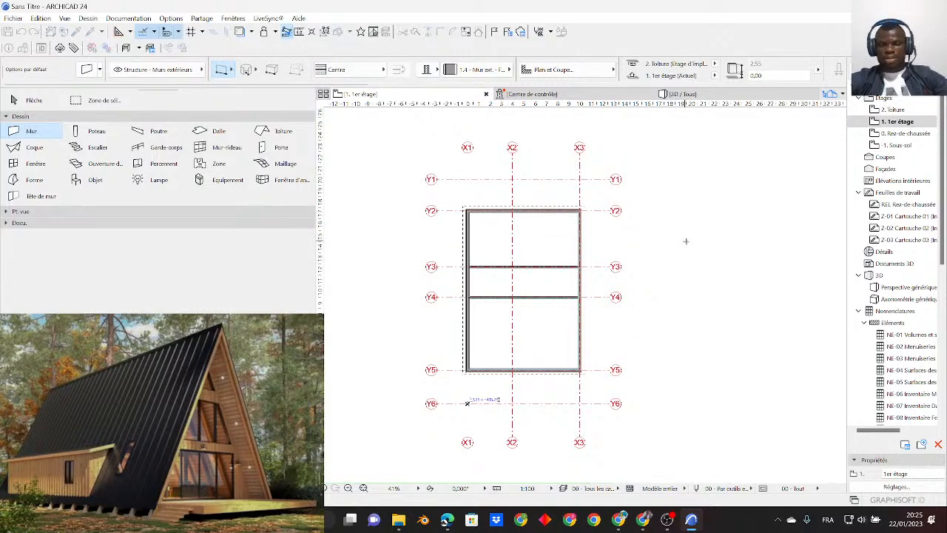
scroll(638, 311, down, 2)
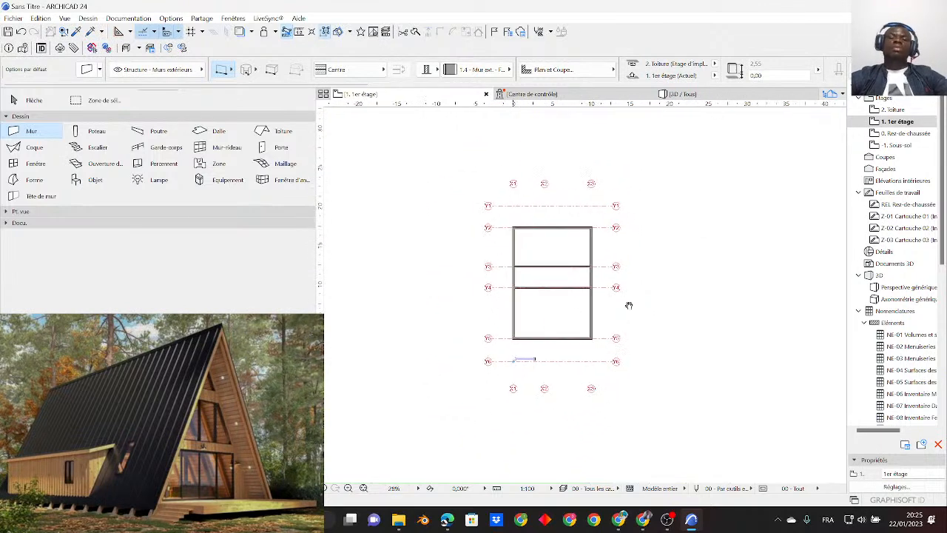
click(695, 94)
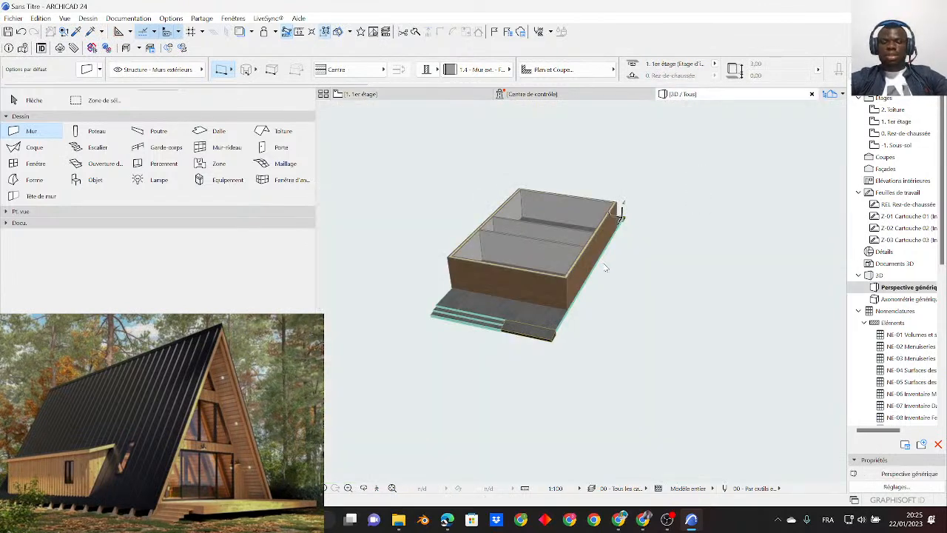
scroll(500, 257, up, 3)
shift+middle_drag(500, 257, 441, 144)
- Draw a rectangular slab on the 1er étage between the walls' outer corners, from X1/Y2 to X3/Y5
click(359, 94)
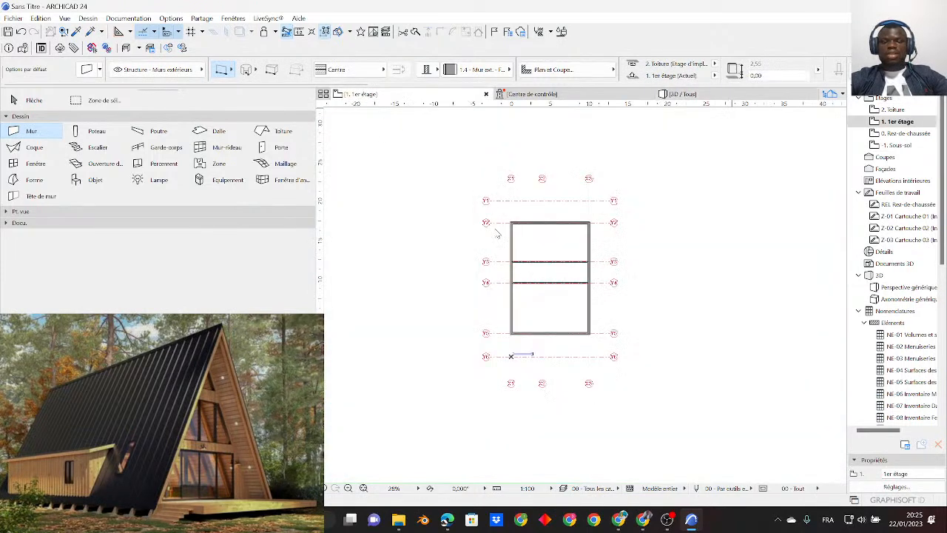
click(213, 133)
scroll(508, 217, up, 3)
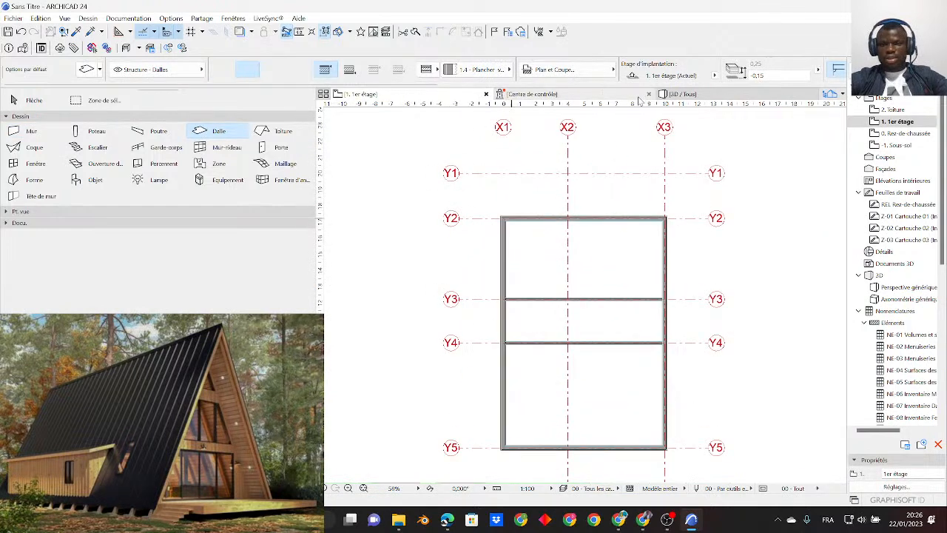
scroll(518, 215, up, 6)
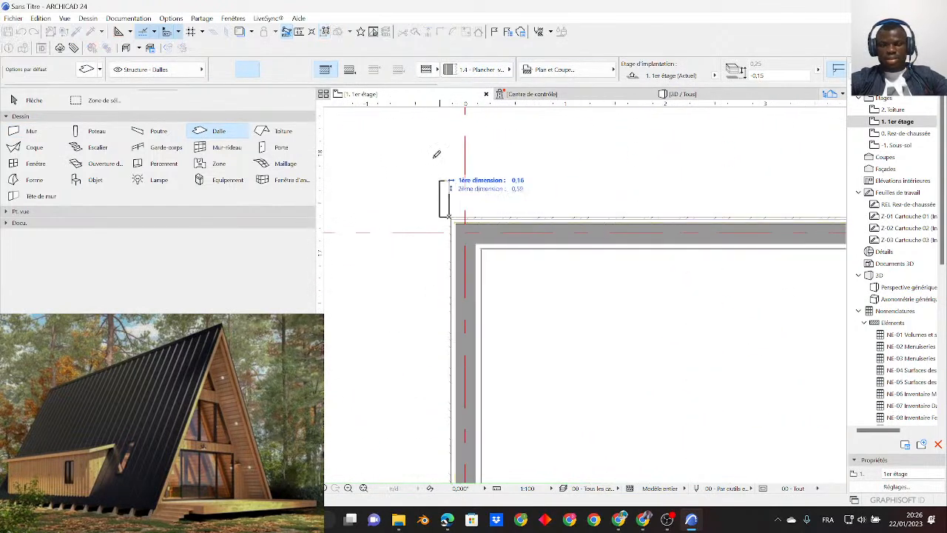
scroll(450, 211, down, 5)
scroll(518, 296, down, 3)
scroll(553, 337, up, 5)
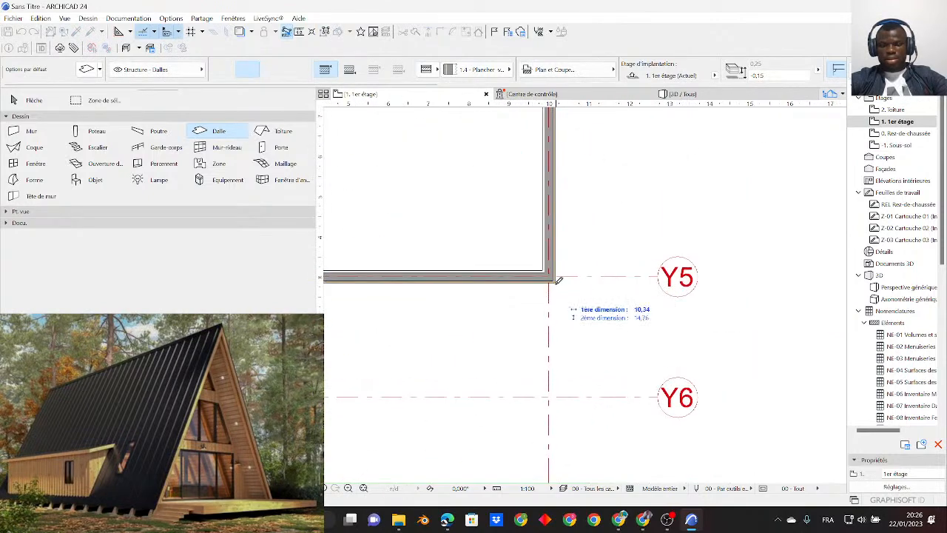
scroll(559, 277, down, 5)
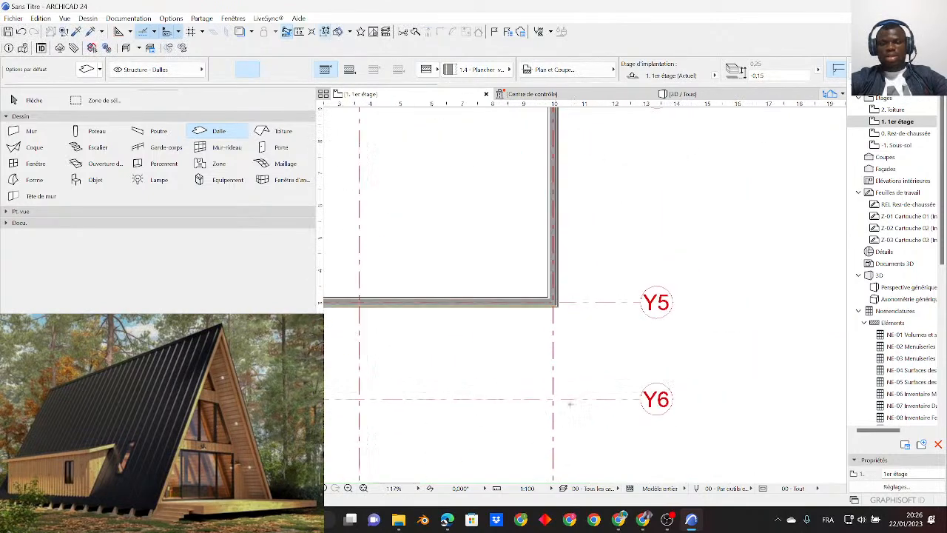
- Paste the copied walls onto the 2. Toiture storey at their original location
right_click(394, 98)
click(433, 176)
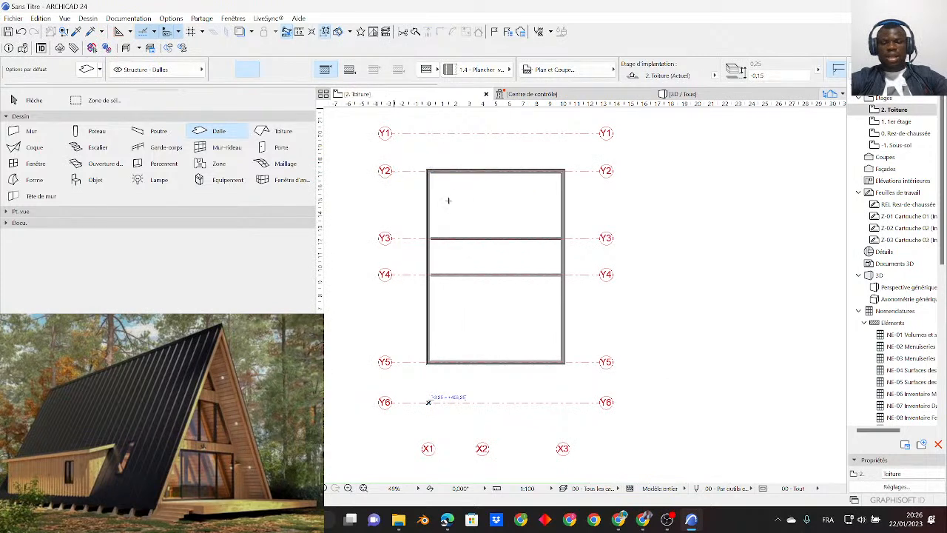
scroll(430, 181, up, 4)
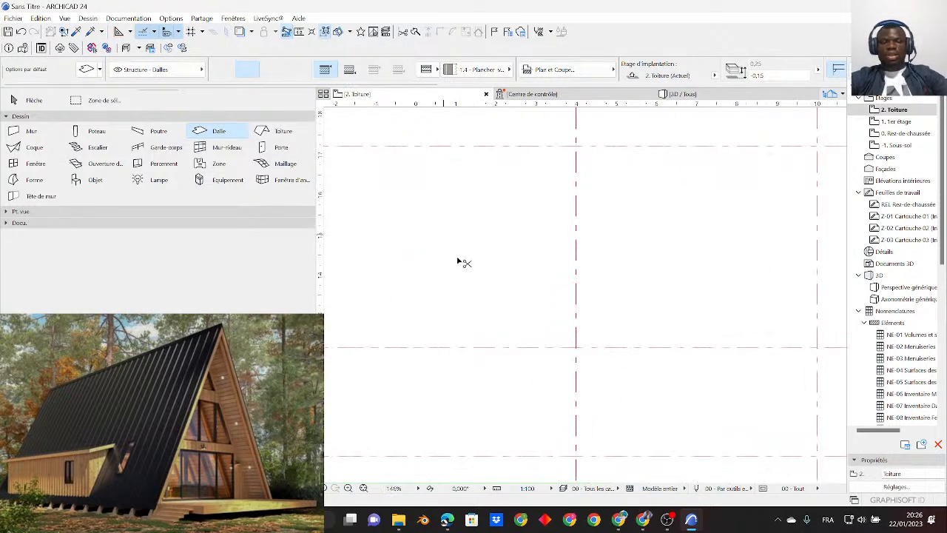
key(ctrl+v)
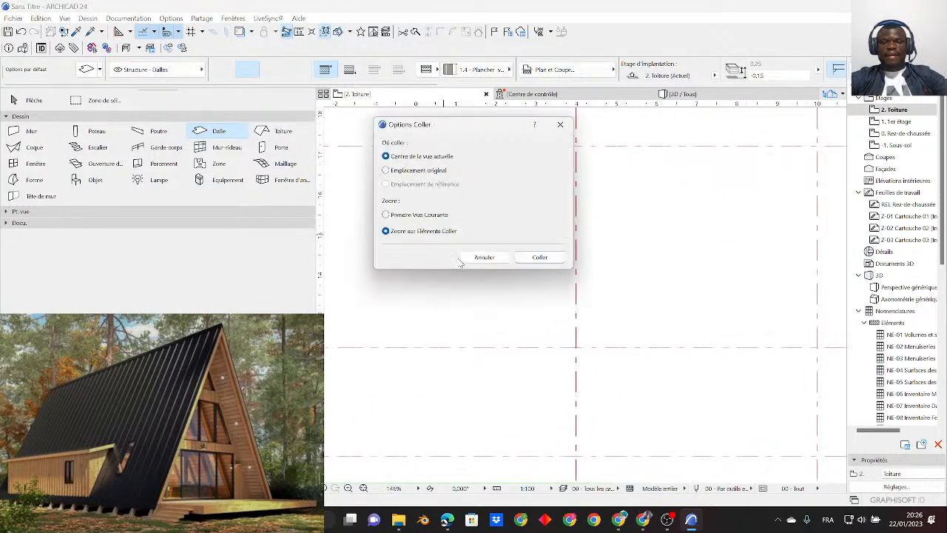
click(421, 171)
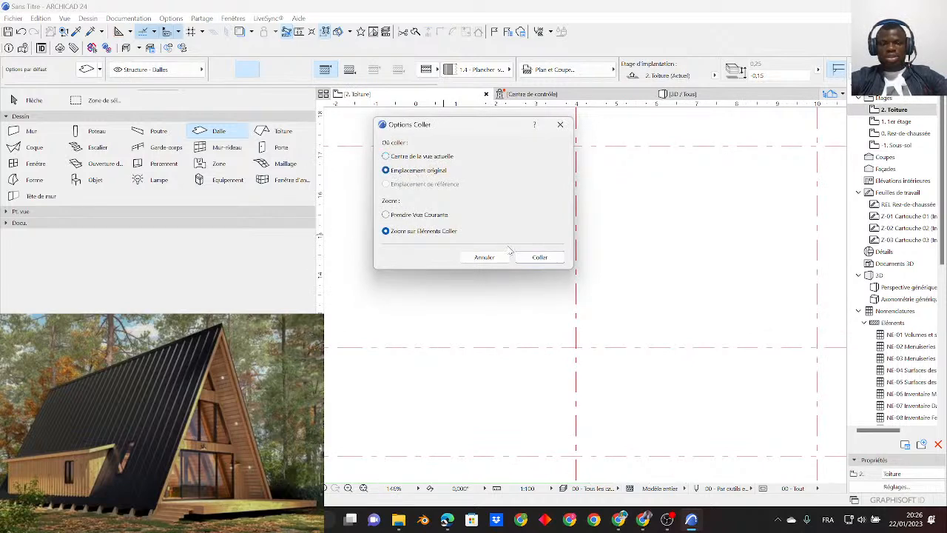
click(540, 257)
scroll(545, 225, down, 3)
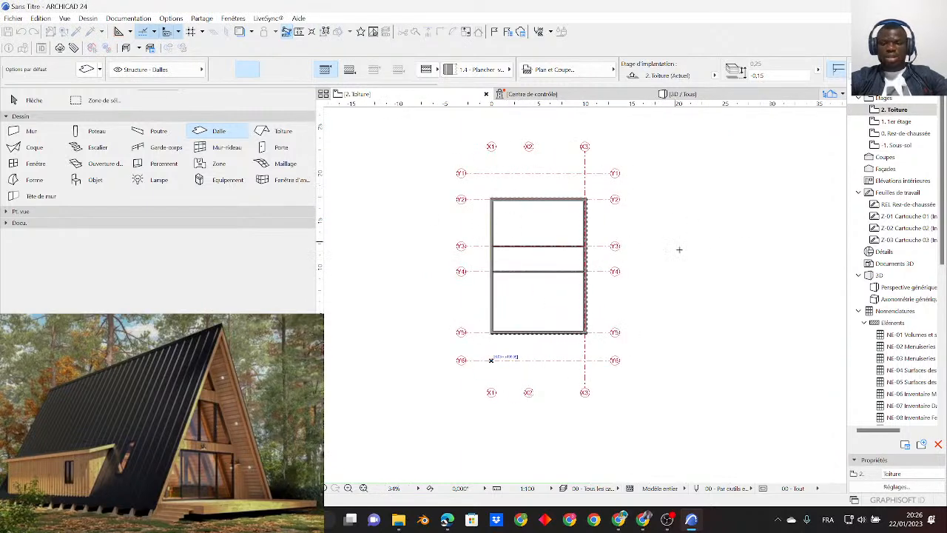
- Draw a rectangular slab on the Toiture storey between the outer wall corners at X1/Y2 and X3/Y5
scroll(511, 200, up, 5)
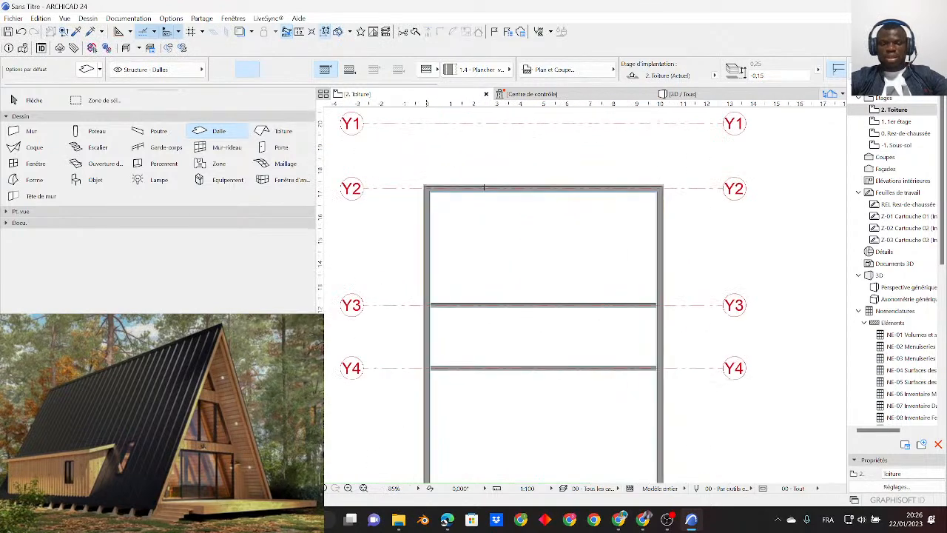
scroll(397, 197, up, 3)
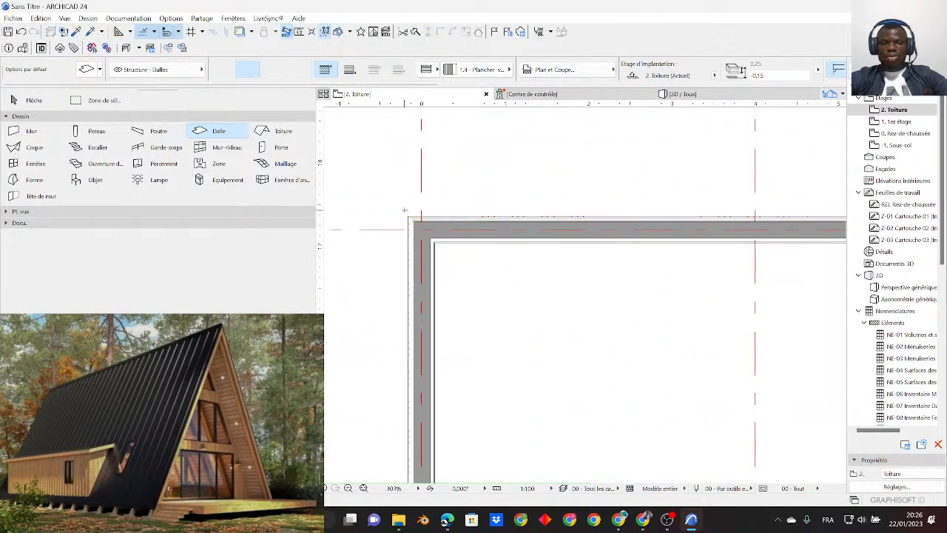
scroll(414, 200, down, 5)
scroll(544, 377, up, 5)
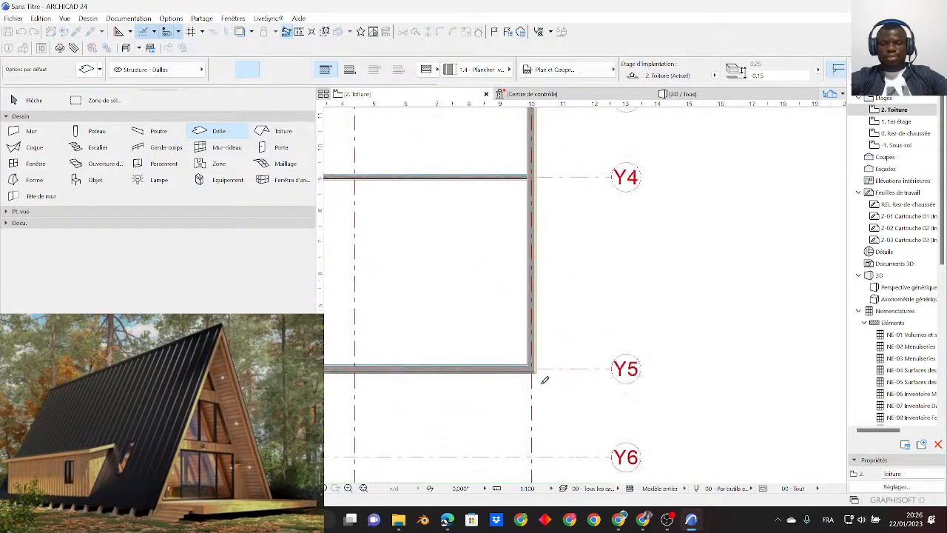
scroll(539, 366, down, 8)
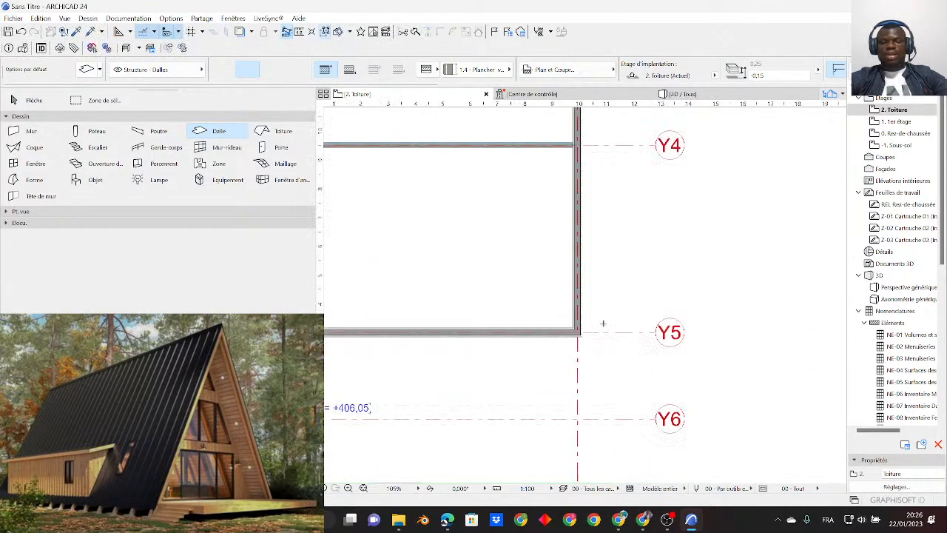
- Examine the stacked storeys, their walls and floor slabs from several sides in 3D
click(36, 104)
click(679, 94)
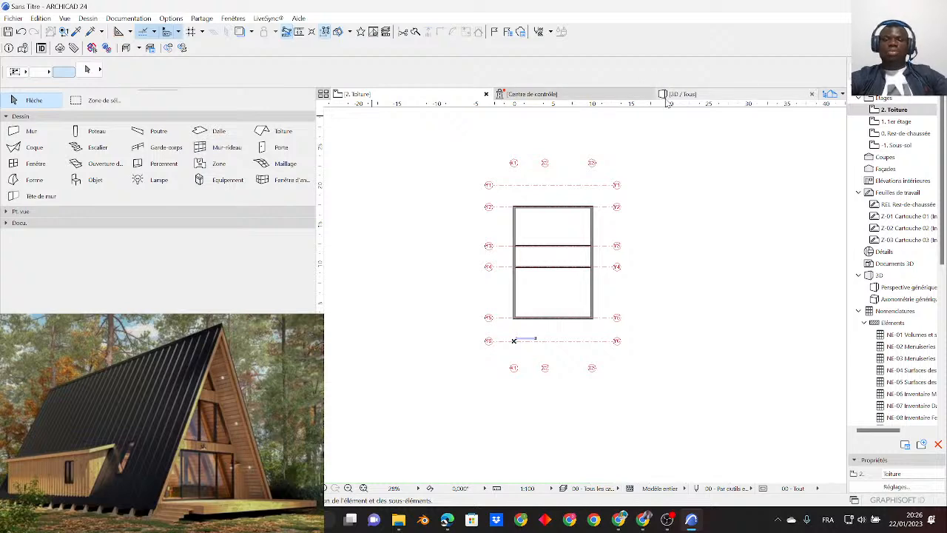
scroll(461, 305, up, 5)
shift+middle_drag(461, 305, 589, 319)
scroll(474, 249, down, 4)
shift+middle_drag(474, 250, 642, 150)
scroll(535, 193, up, 3)
shift+middle_drag(535, 192, 600, 261)
scroll(630, 306, up, 3)
middle_drag(620, 140, 668, 283)
scroll(552, 281, up, 6)
scroll(488, 219, down, 4)
scroll(495, 288, down, 4)
shift+middle_drag(495, 290, 484, 318)
scroll(596, 289, up, 4)
scroll(644, 252, up, 2)
shift+middle_drag(644, 251, 588, 279)
scroll(589, 355, down, 3)
key(F2)
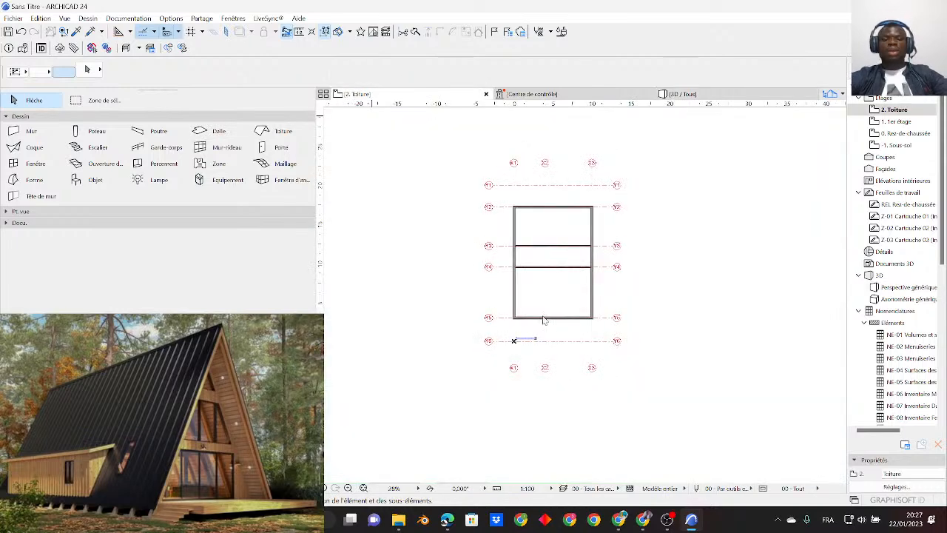
- Set the default roof's base height to 1 for a roof on the Rez-de-chaussée storey
right_click(406, 101)
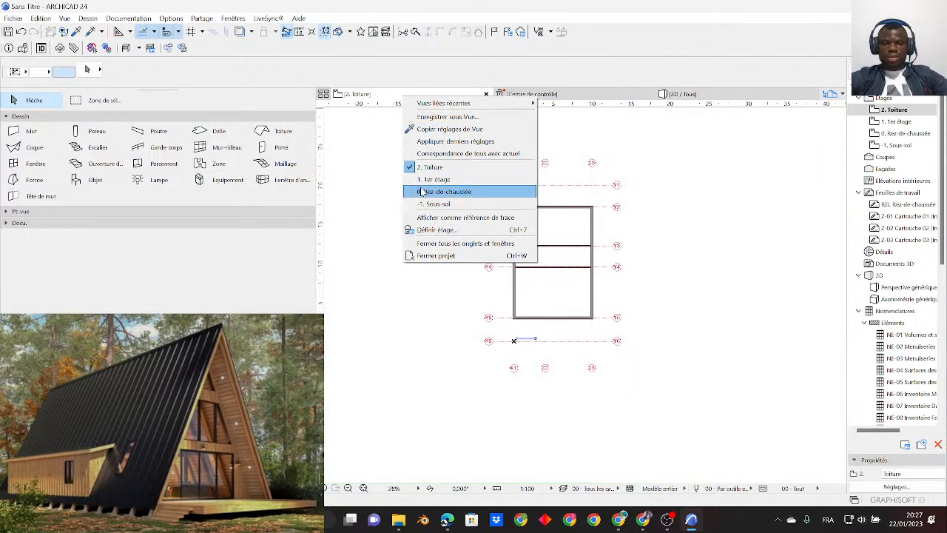
click(444, 190)
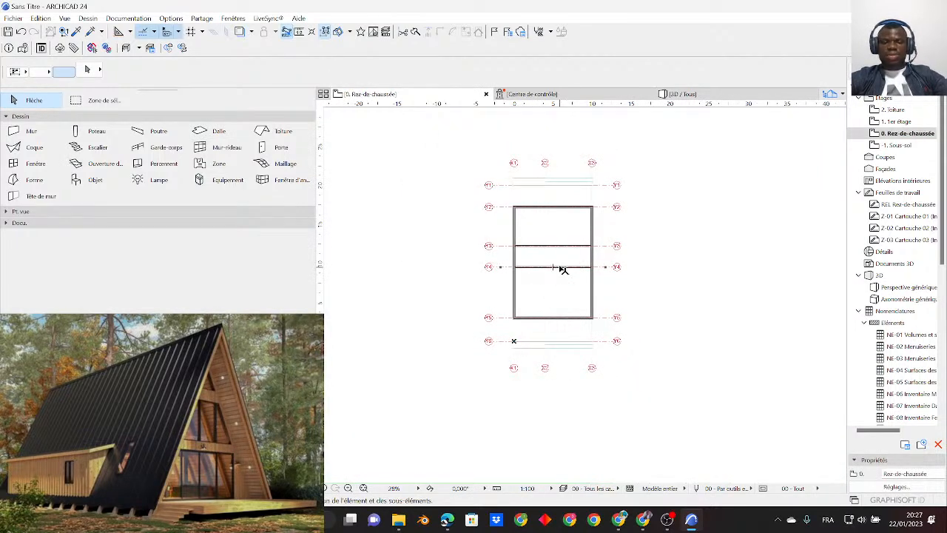
scroll(563, 270, up, 4)
click(282, 132)
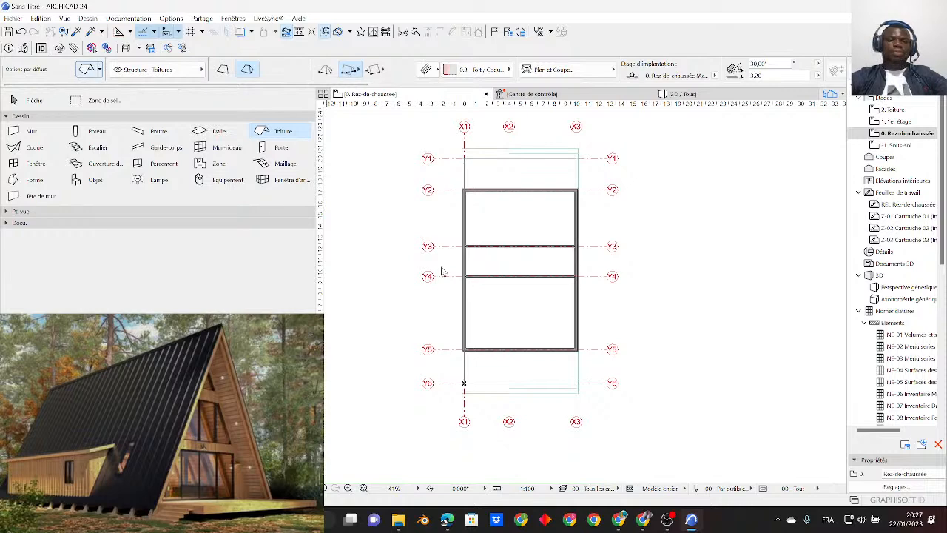
key(ctrl+t)
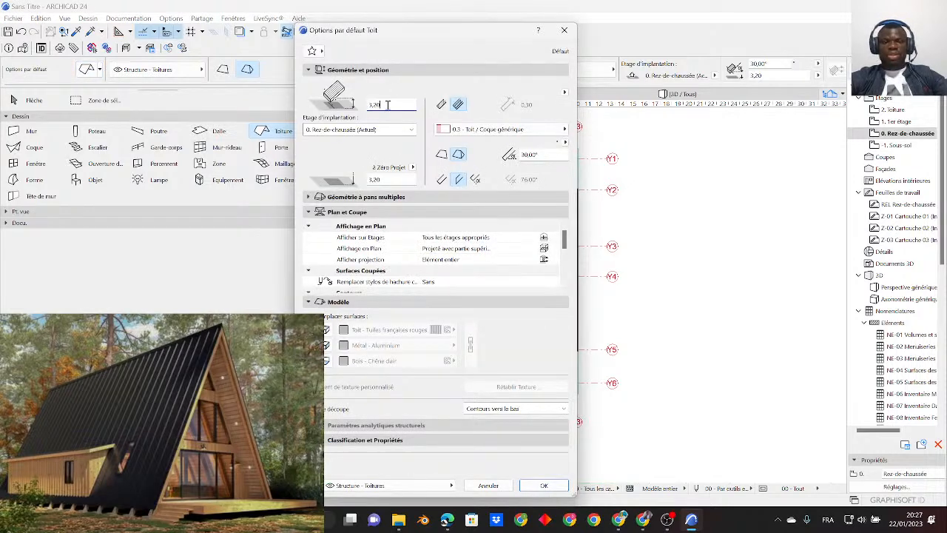
text(1)
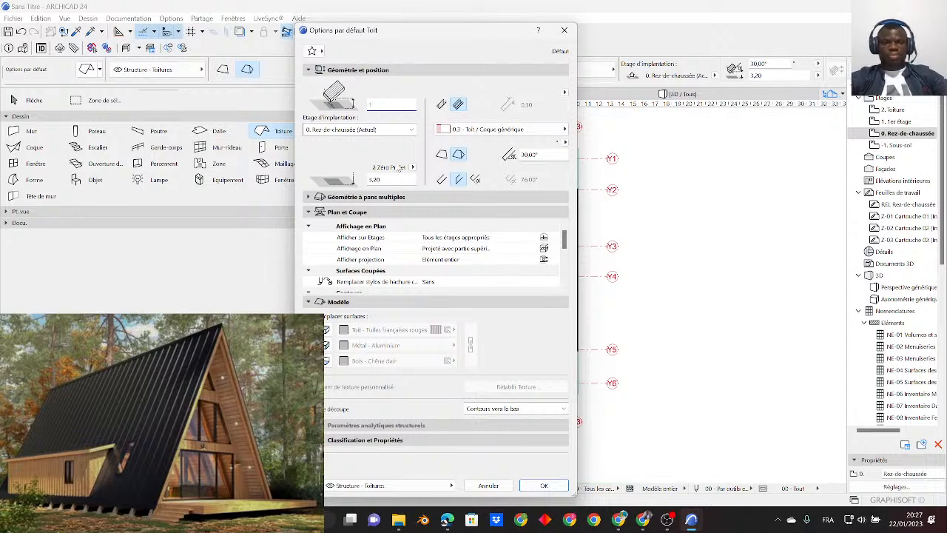
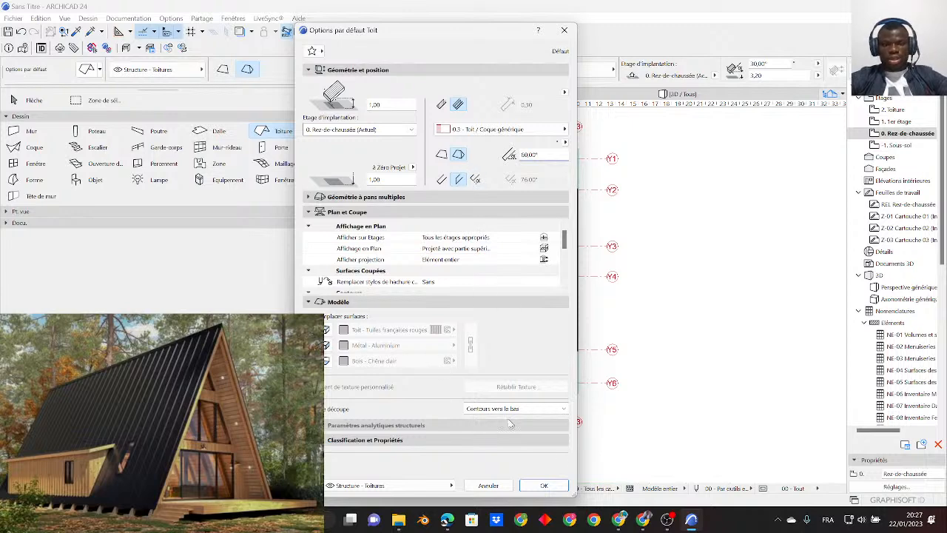
- Accept the default roof settings with a 60° pitch and choose the rectangular gable construction method for a multi-plane roof
click(558, 485)
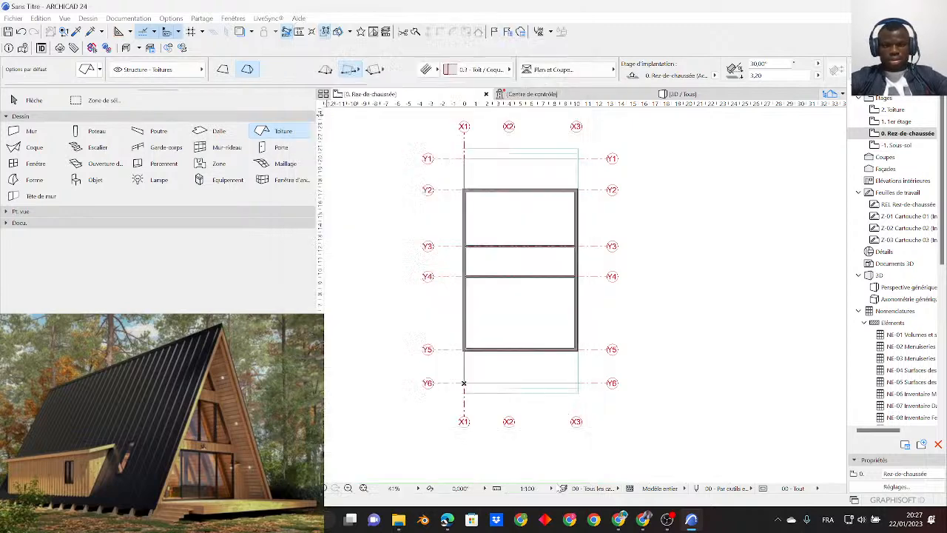
click(350, 70)
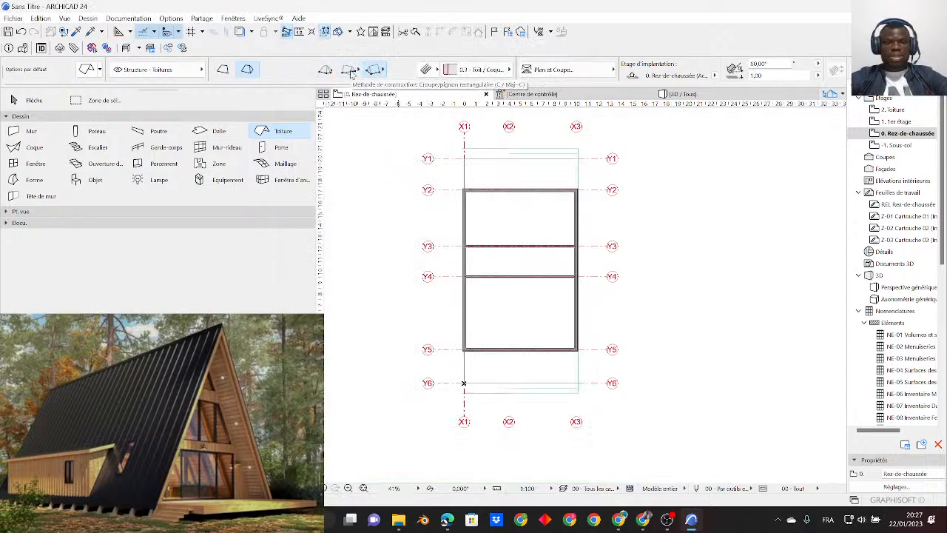
click(381, 70)
click(245, 73)
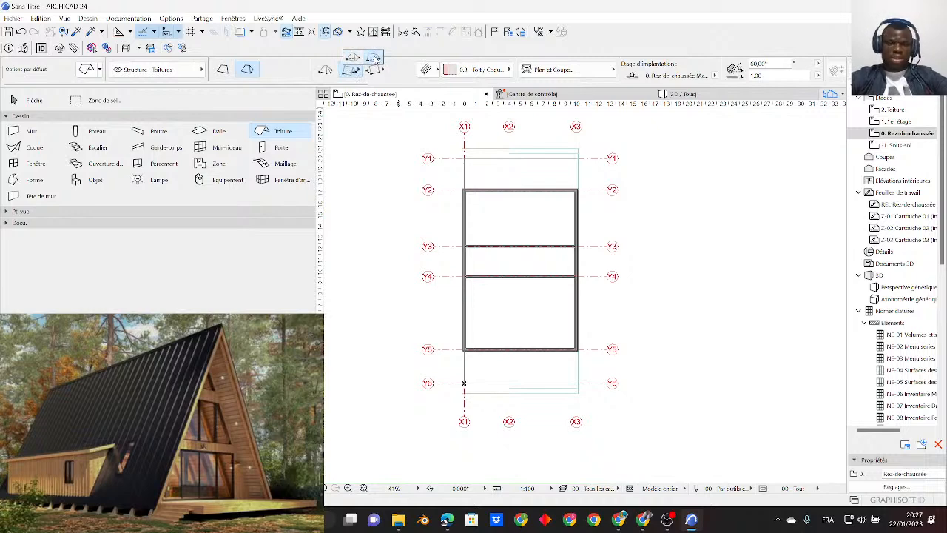
click(374, 59)
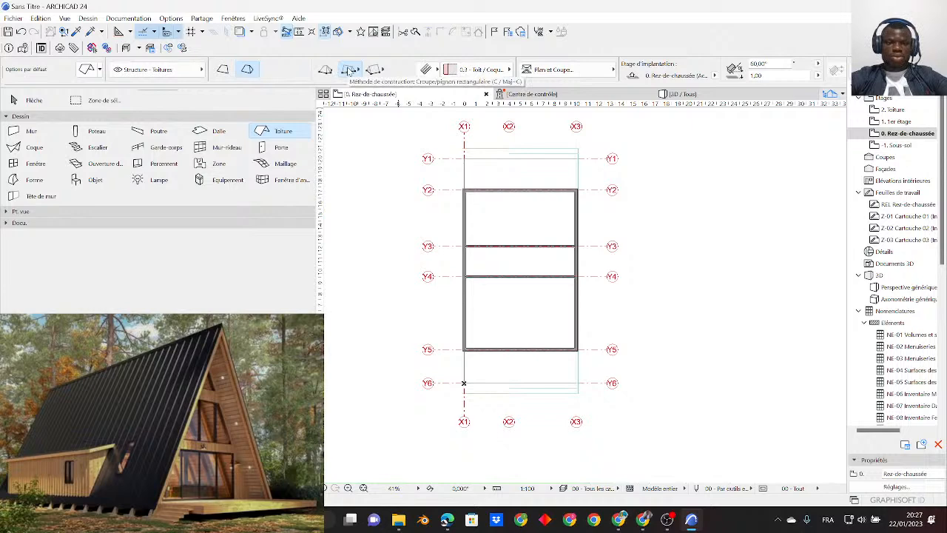
click(349, 70)
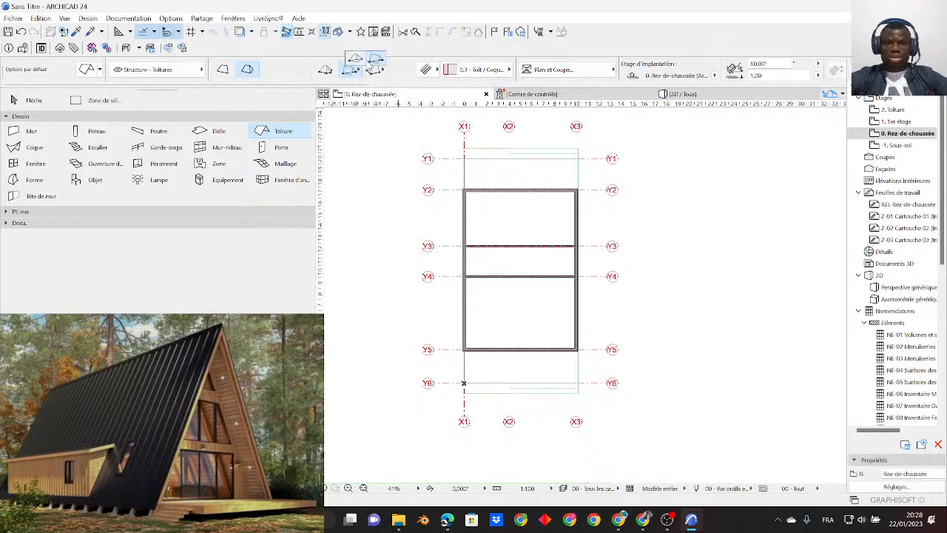
click(375, 58)
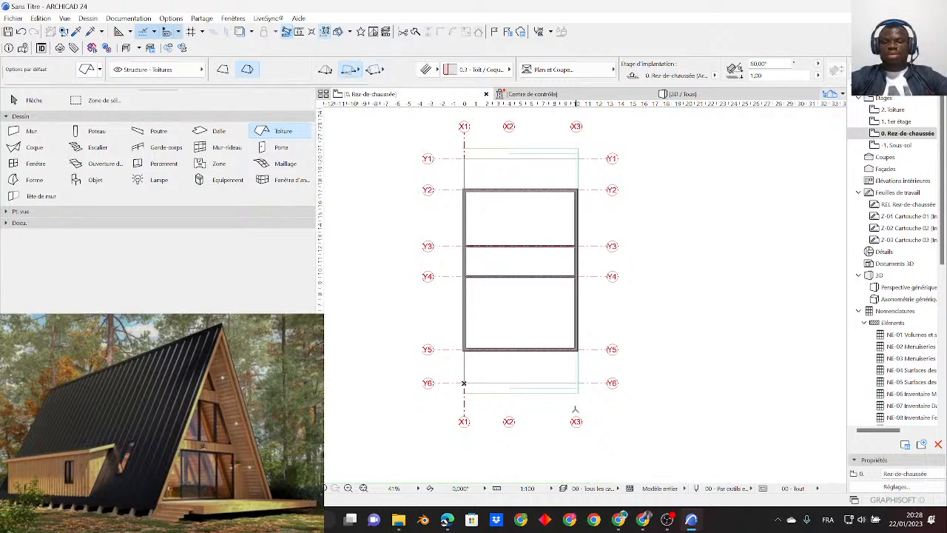
- Draw a rectangular gable roof on the Rez-de-chaussée storey between the outer terrace corners near X1/Y1 and X3/Y6
scroll(469, 176, up, 10)
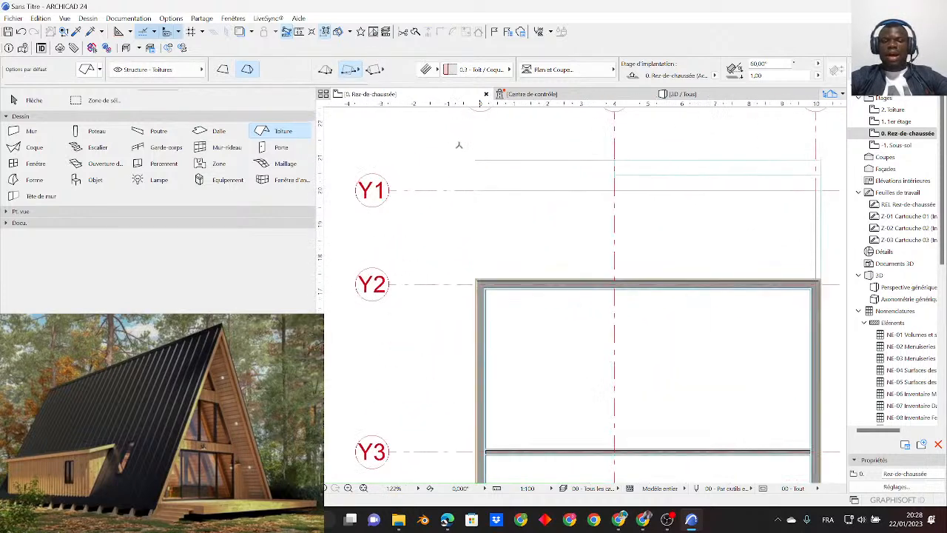
scroll(499, 180, down, 9)
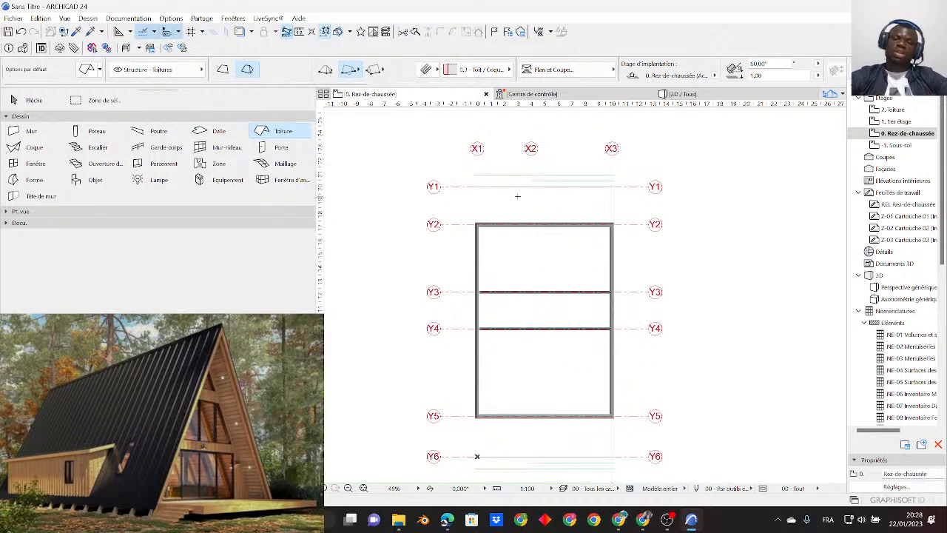
scroll(450, 178, up, 10)
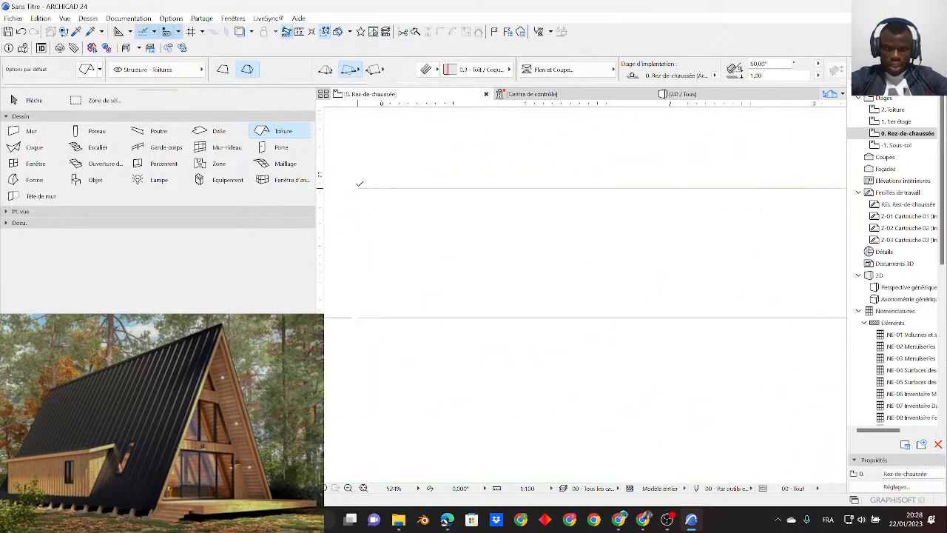
click(358, 189)
scroll(393, 170, down, 8)
scroll(435, 239, up, 6)
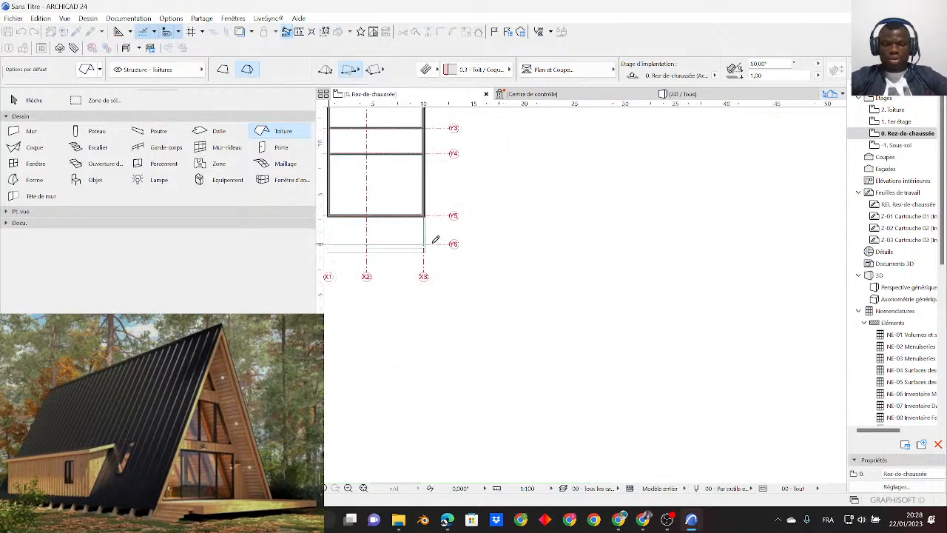
scroll(510, 274, down, 5)
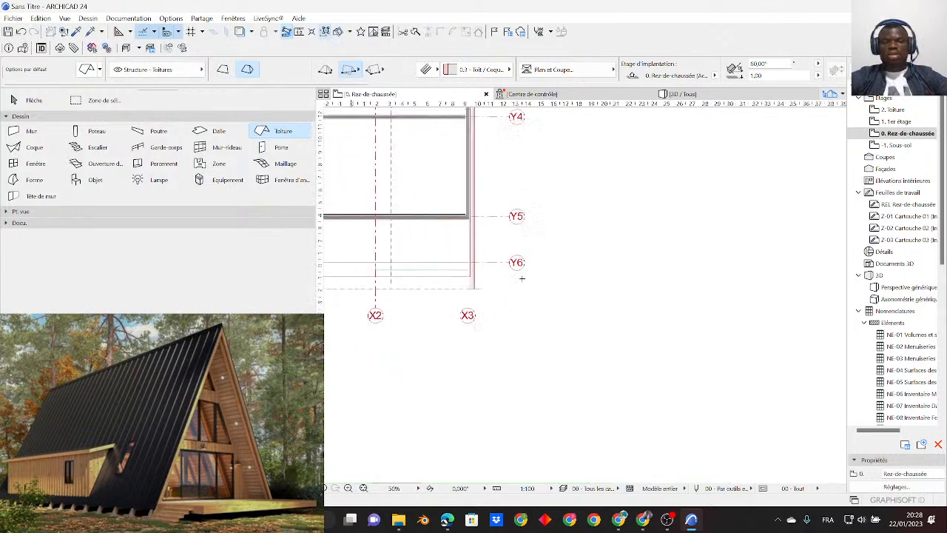
middle_drag(489, 241, 496, 306)
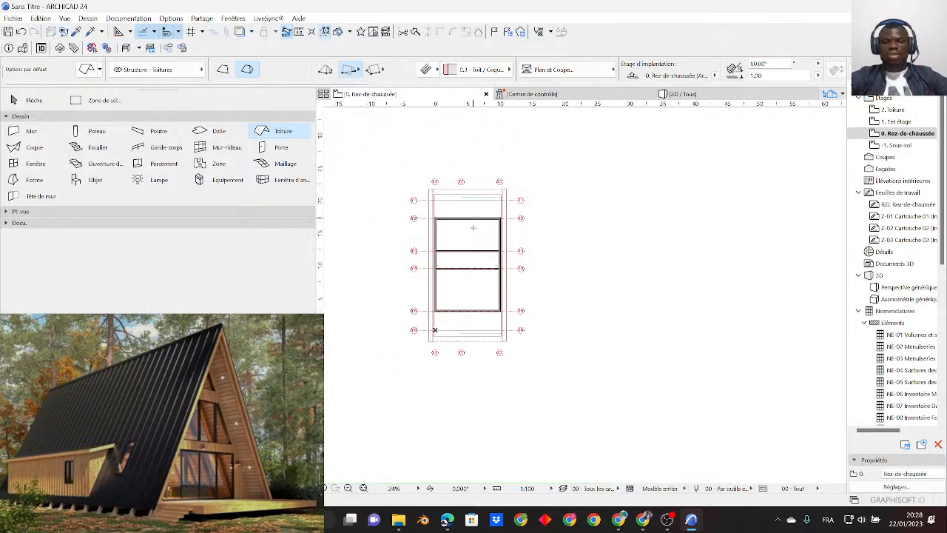
- Examine the gable roof over the stacked storeys from the front and the side in 3D
click(730, 96)
shift+middle_drag(635, 234, 624, 334)
scroll(483, 258, down, 3)
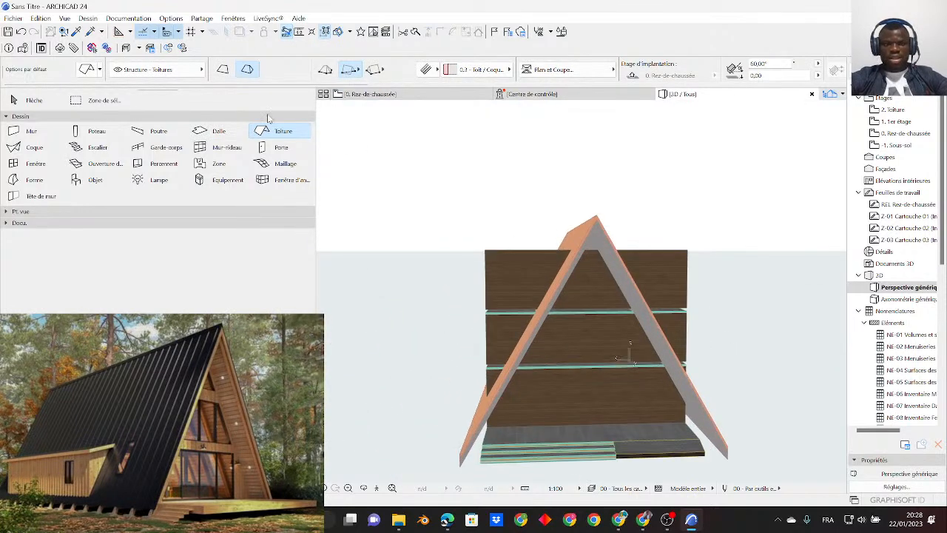
click(35, 100)
shift+middle_drag(392, 313, 595, 259)
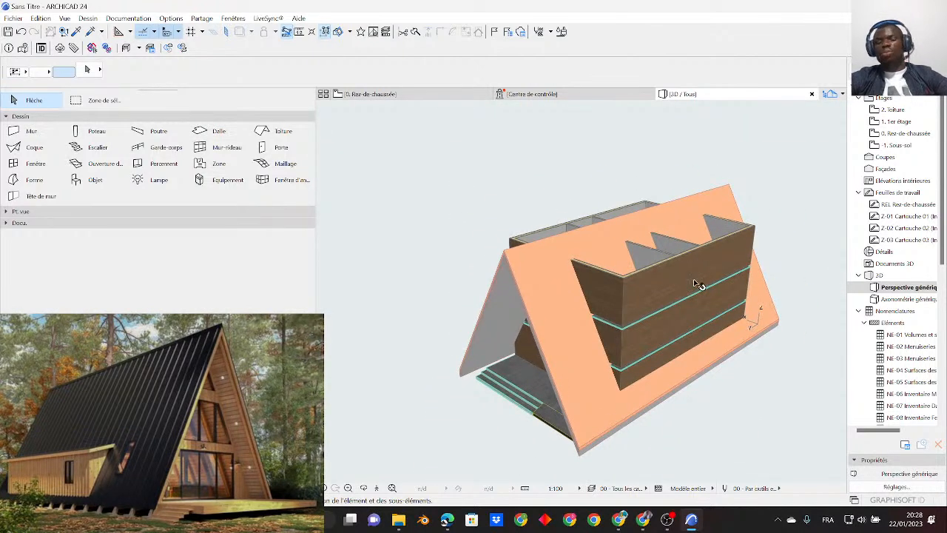
shift+middle_drag(696, 284, 653, 299)
- Inspect the ground-floor and first-floor side walls where they pass through the roof slope
click(654, 329)
scroll(637, 337, up, 1)
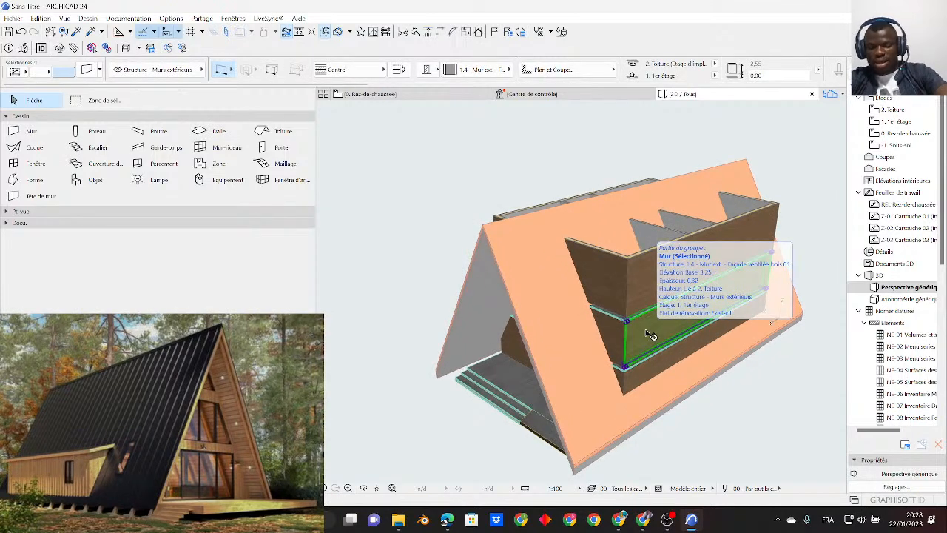
key(Escape)
scroll(642, 343, up, 1)
shift+middle_drag(622, 349, 693, 348)
click(697, 356)
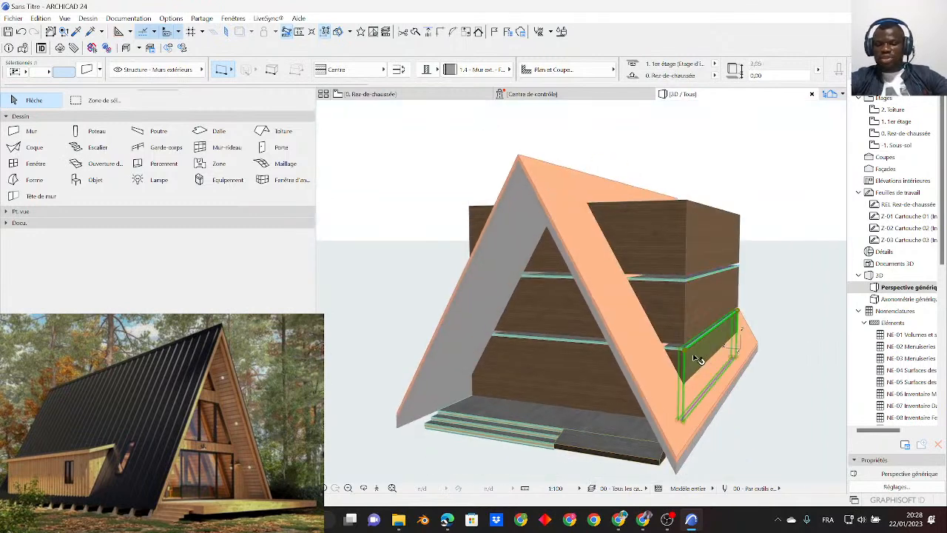
click(684, 350)
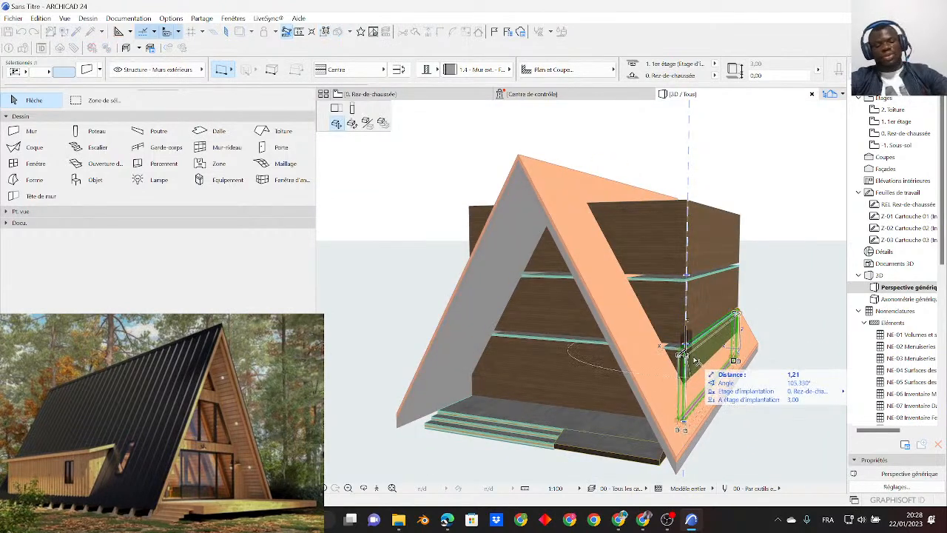
key(Escape)
key(Escape)
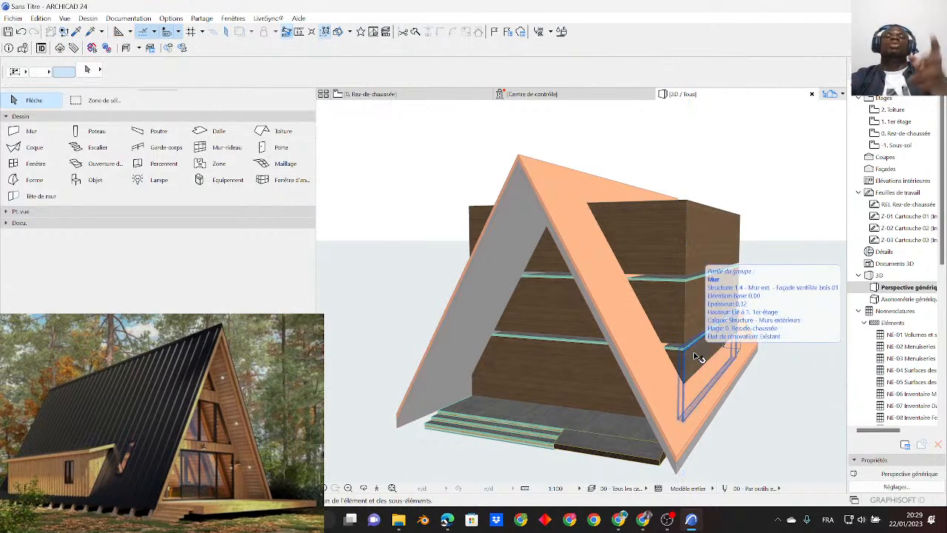
scroll(693, 353, down, 6)
shift+middle_drag(639, 339, 714, 366)
shift+middle_drag(669, 338, 528, 338)
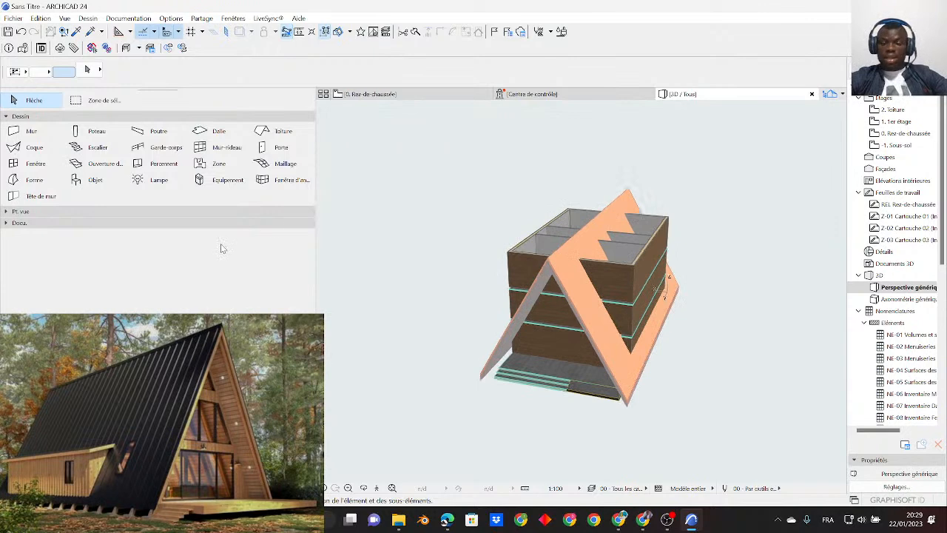
click(49, 134)
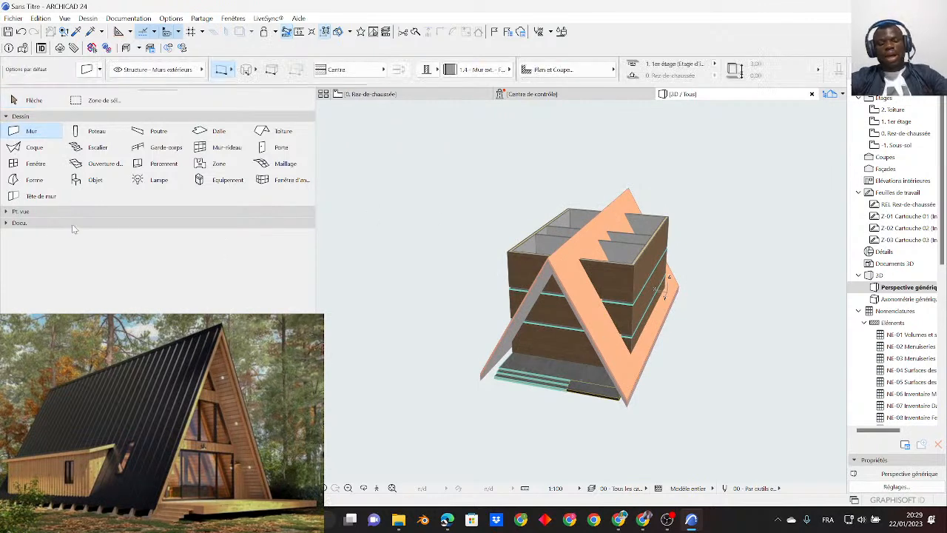
key(ctrl+a)
shift+middle_drag(580, 337, 506, 318)
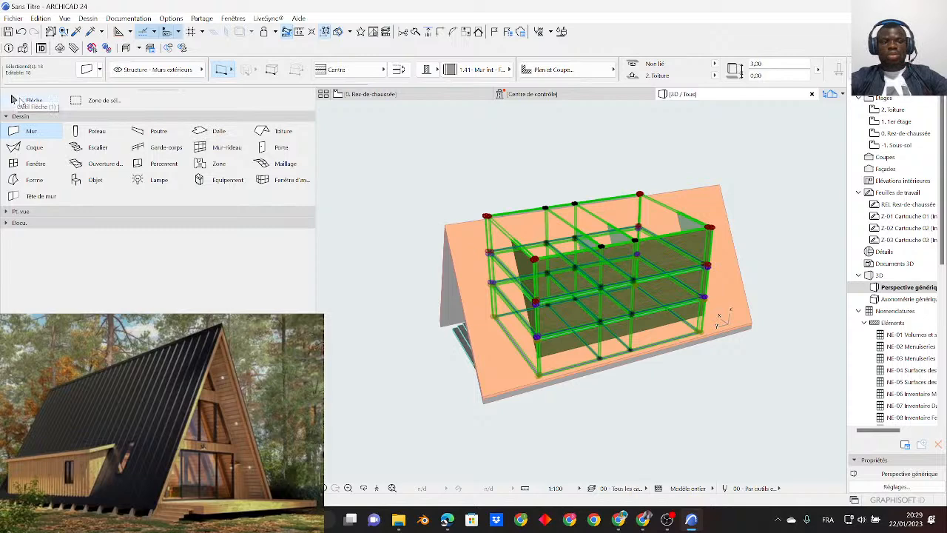
key(Escape)
key(Escape)
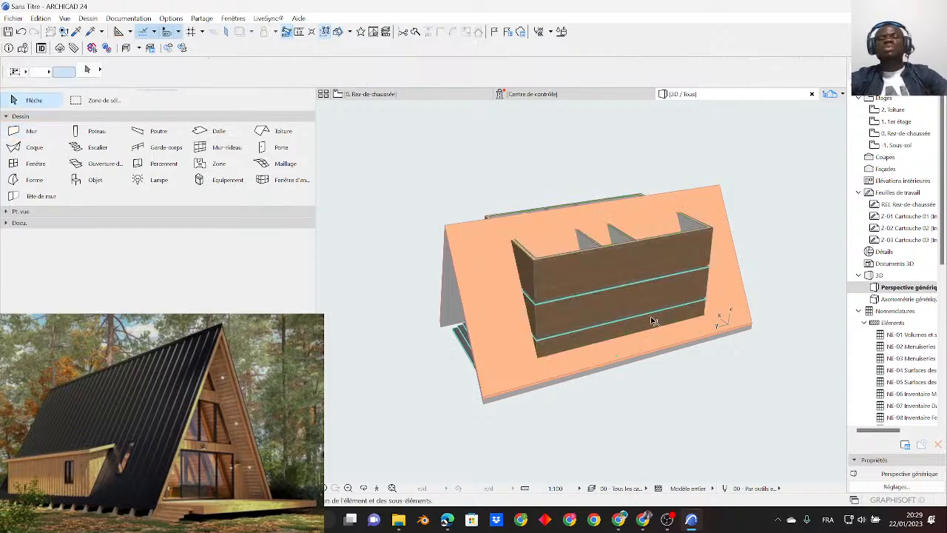
- Select the top-storey outer and partition walls and the side walls beyond the roof slope one by one
shift+middle_drag(532, 249, 739, 304)
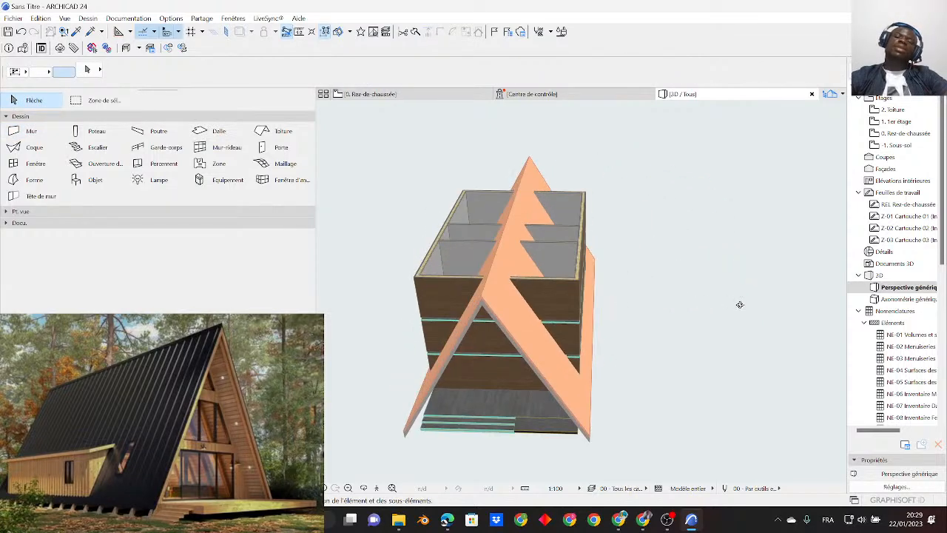
shift+click(560, 293)
shift+click(565, 263)
shift+click(567, 238)
shift+click(568, 209)
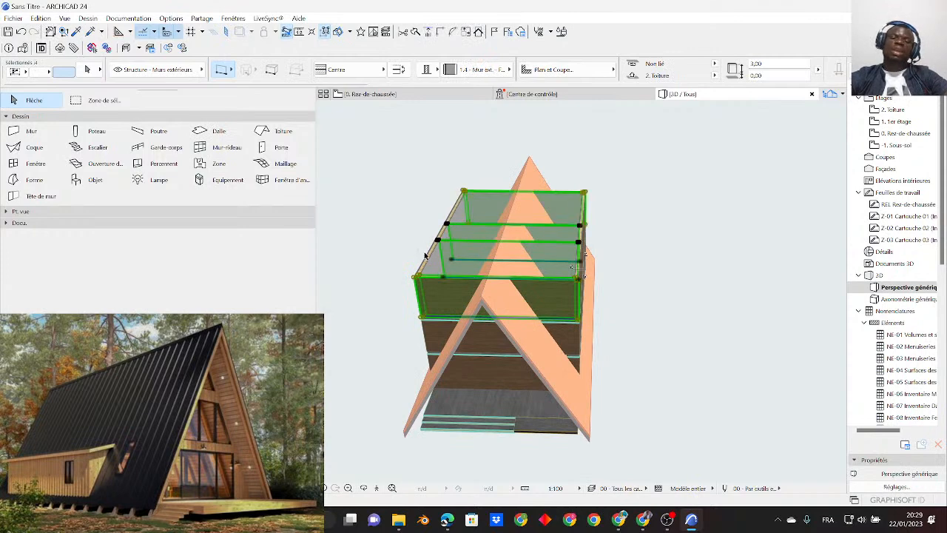
shift+middle_drag(614, 307, 535, 293)
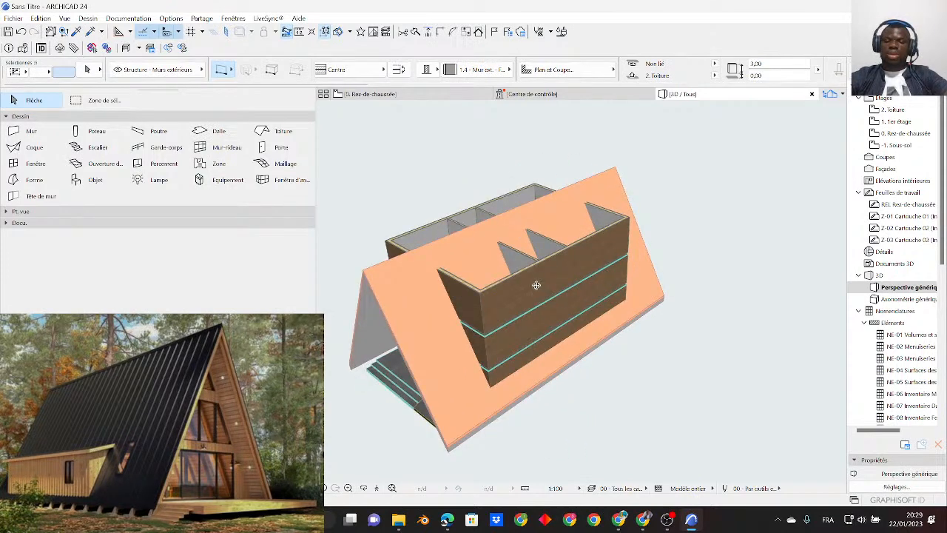
shift+click(568, 305)
shift+click(547, 345)
shift+click(527, 374)
- Select all the walls and add the gable roof and the 2. Toiture floor slab to the selection
click(30, 133)
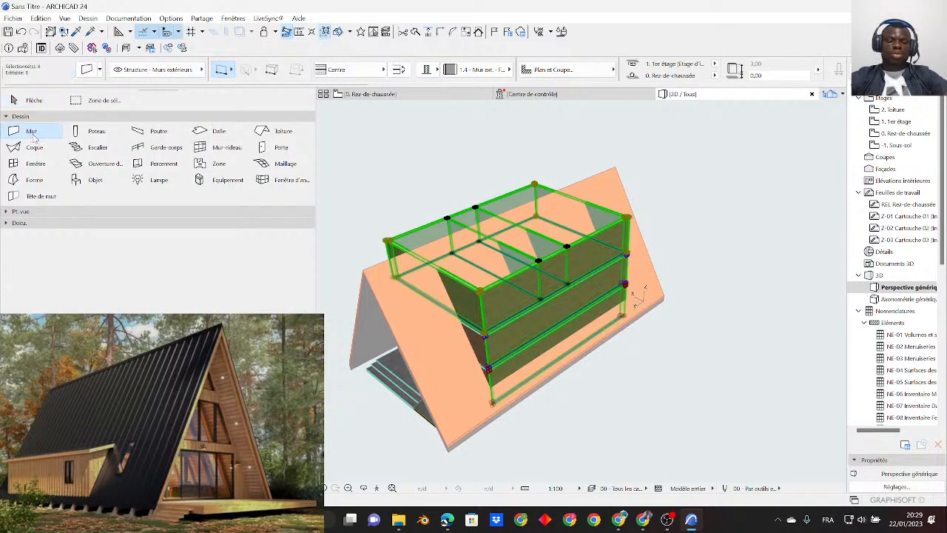
key(ctrl+a)
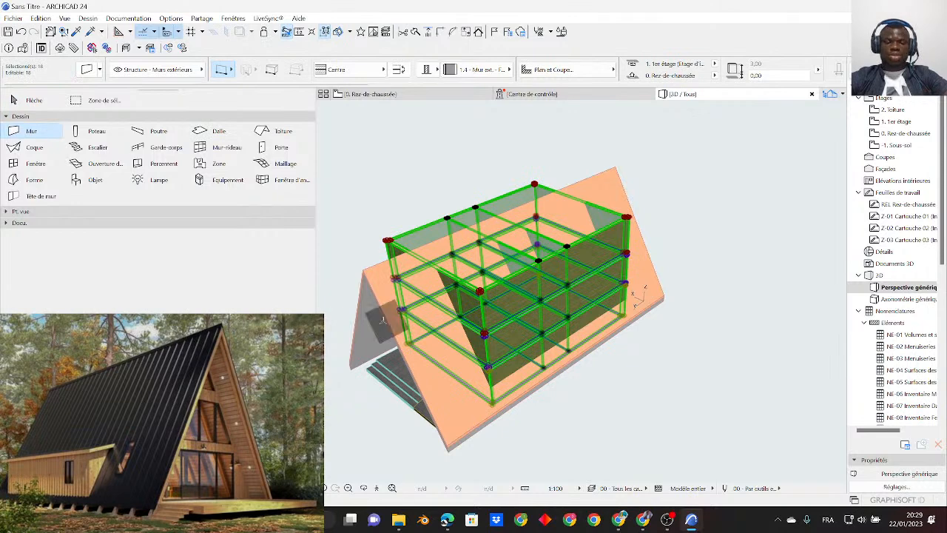
shift+click(365, 281)
shift+middle_drag(422, 361, 520, 353)
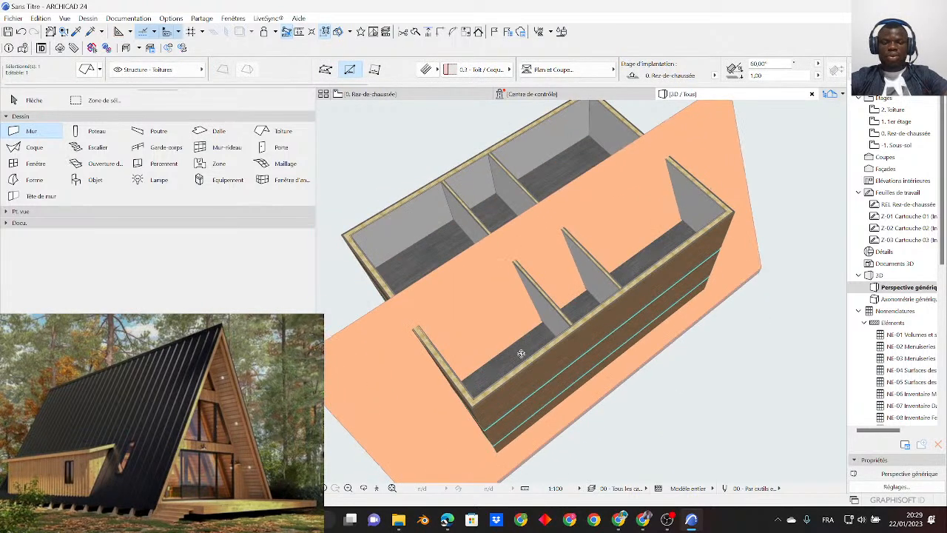
shift+click(523, 352)
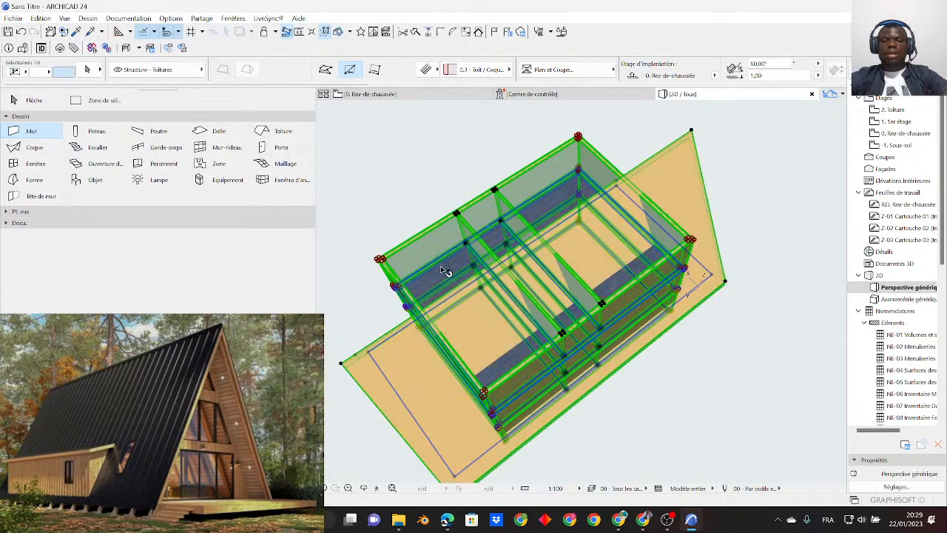
shift+click(447, 272)
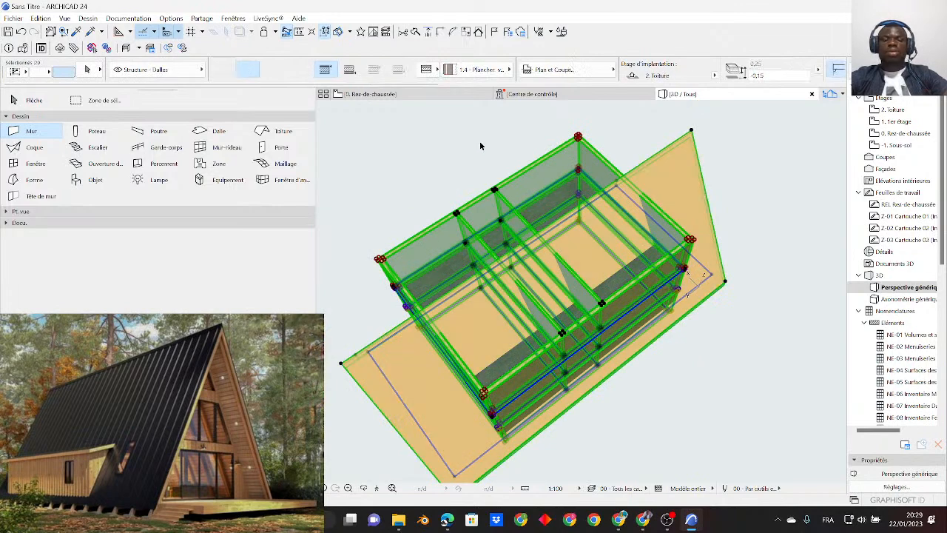
- Try to trim the selected walls and floor slab to the gable roof
click(478, 32)
click(541, 215)
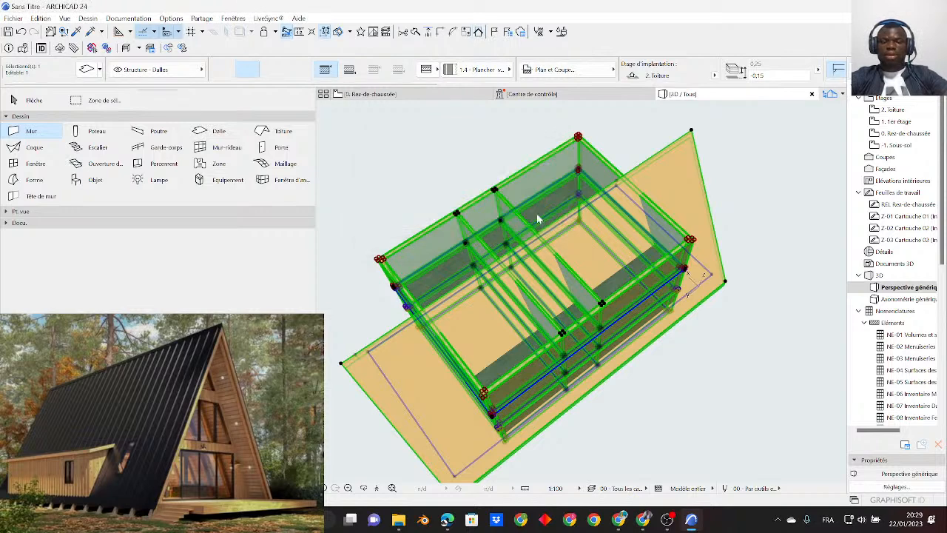
shift+middle_drag(541, 218, 501, 406)
click(574, 343)
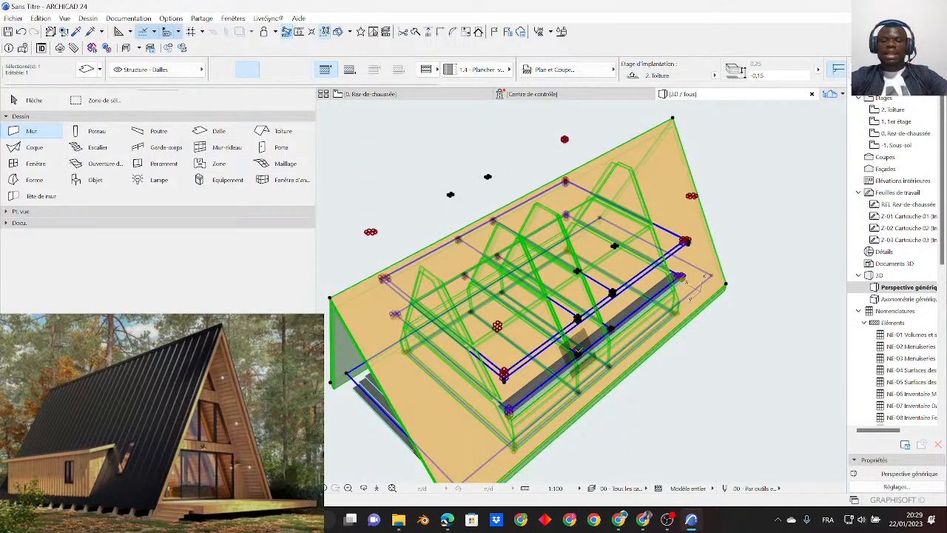
- Undo the last connection of elements to the roof and clear the selection
key(ctrl+z)
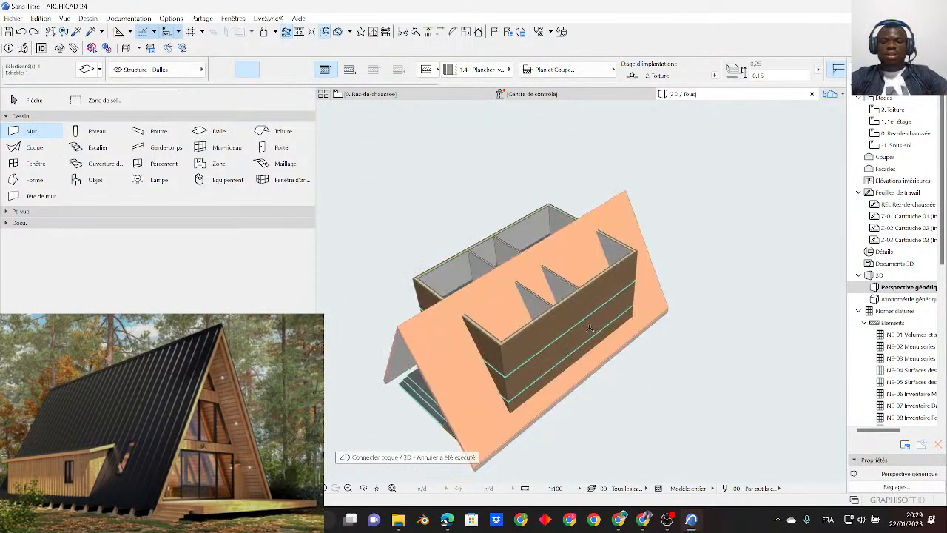
scroll(552, 336, up, 1)
key(Escape)
key(Escape)
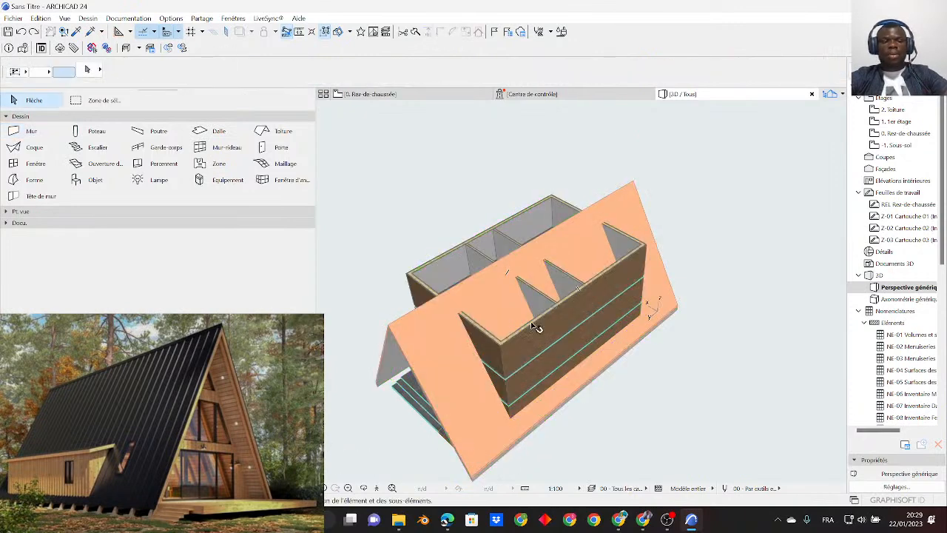
- Select all the walls and slabs plus the gable roof, and trim them using the roof in the current selection
click(31, 132)
key(ctrl+a)
shift+middle_drag(537, 286, 767, 250)
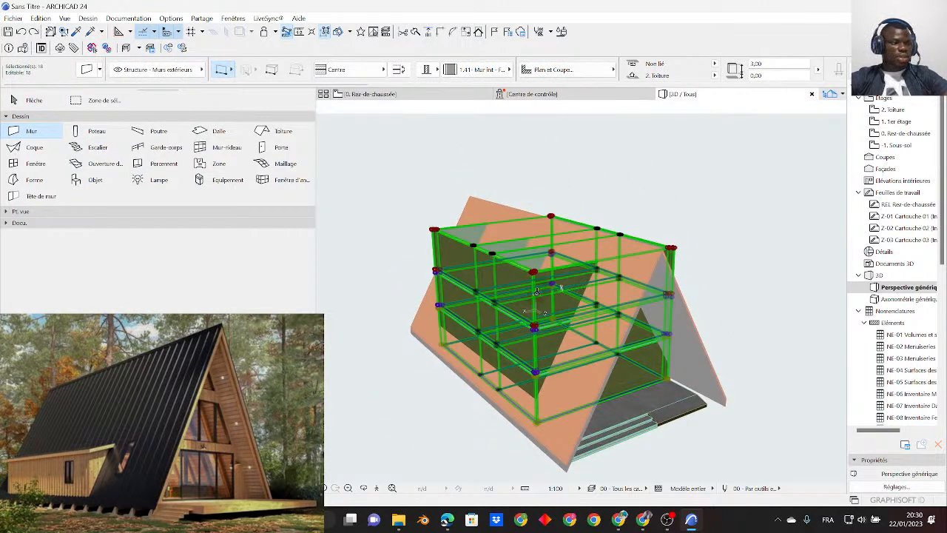
scroll(536, 291, up, 4)
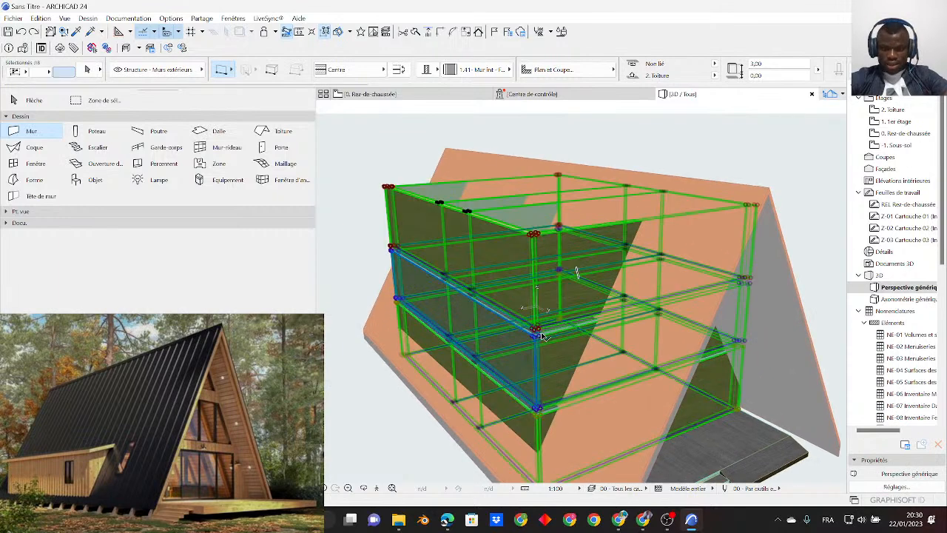
scroll(542, 336, down, 3)
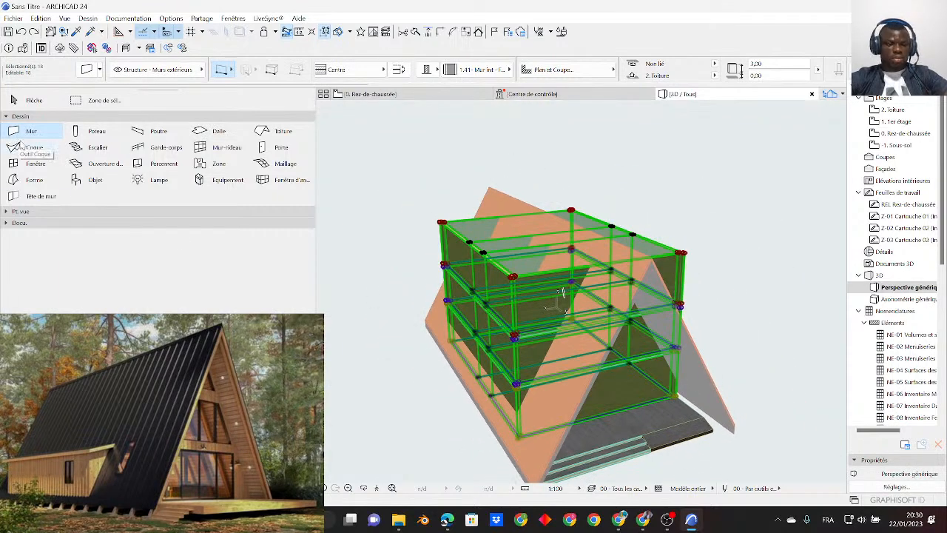
click(218, 132)
shift+middle_drag(553, 369, 500, 396)
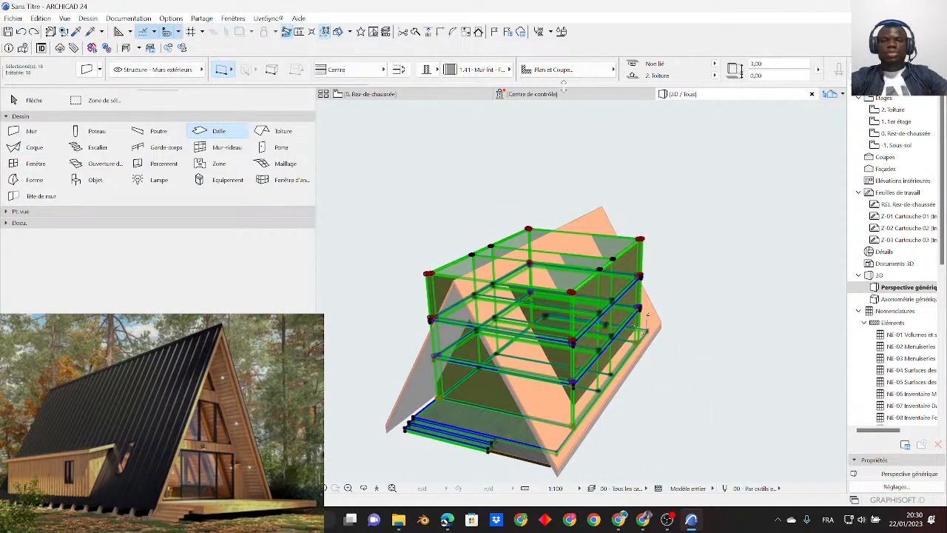
shift+click(428, 382)
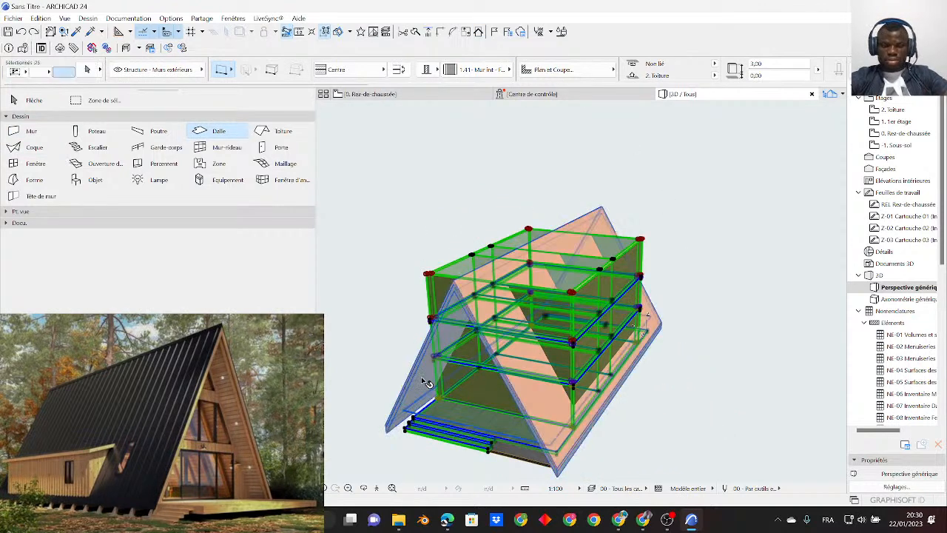
click(479, 32)
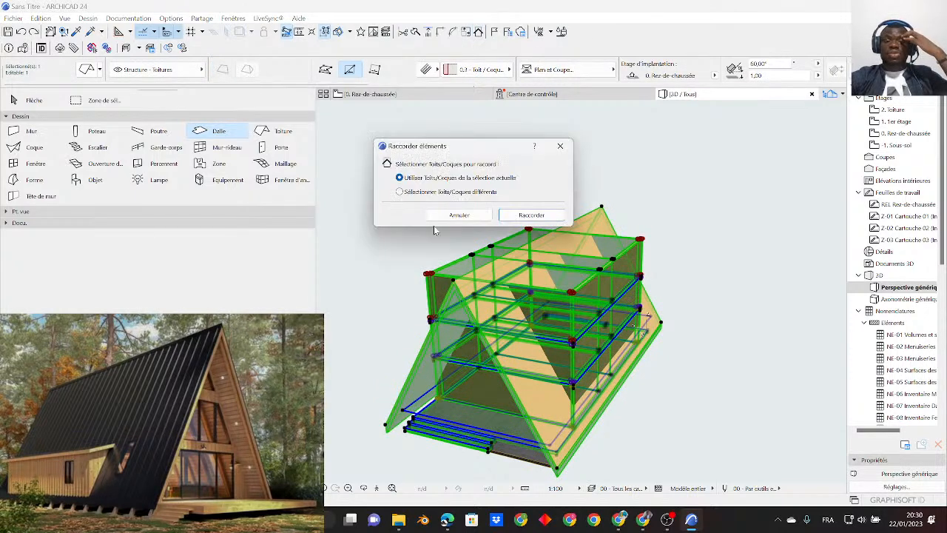
click(548, 215)
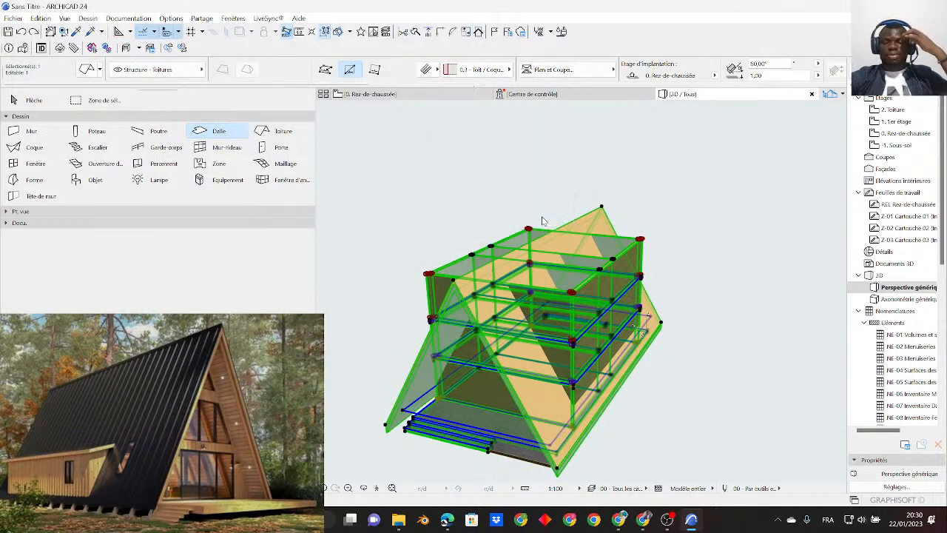
click(671, 370)
- Set the height of the top-storey gable wall facing the terrace to 4,00 so it fills the roof peak
shift+middle_drag(648, 338, 573, 326)
click(30, 100)
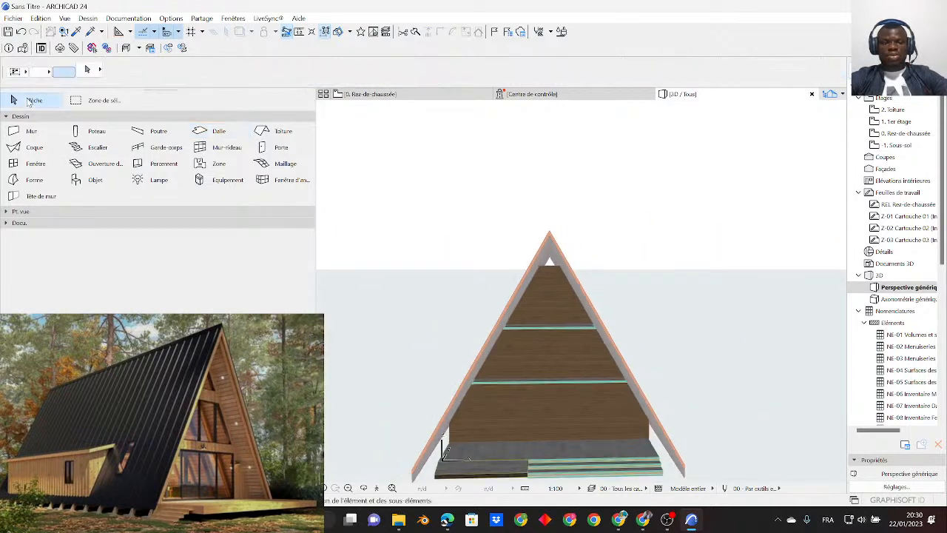
scroll(547, 259, up, 3)
shift+middle_drag(547, 259, 557, 295)
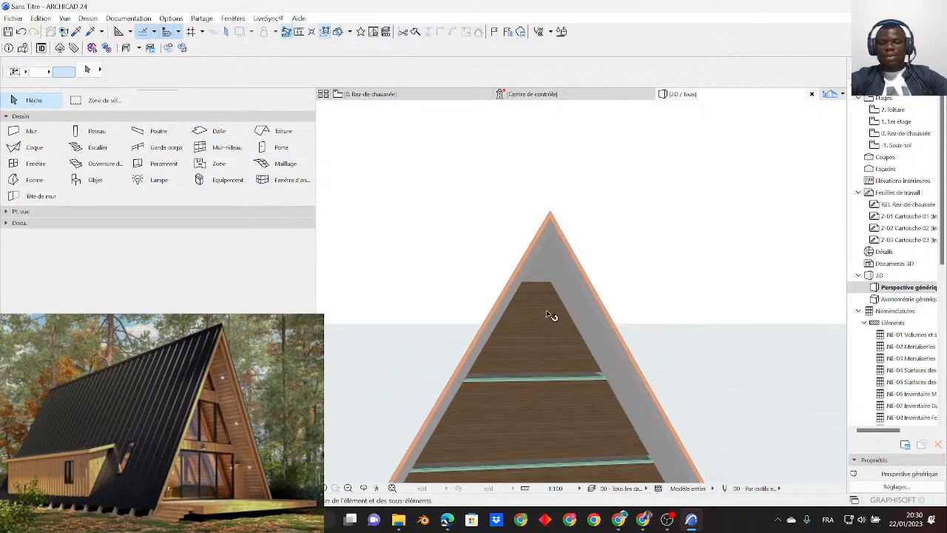
click(546, 320)
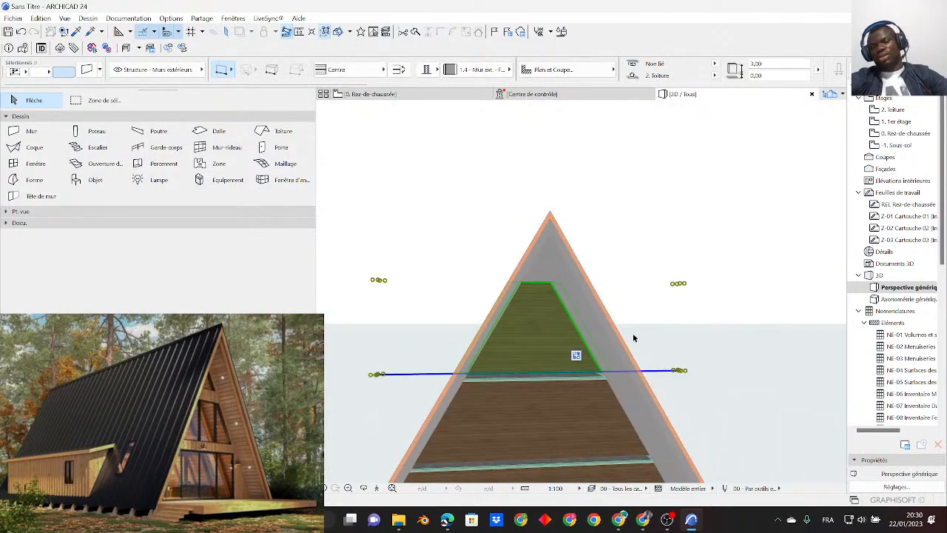
scroll(591, 340, down, 3)
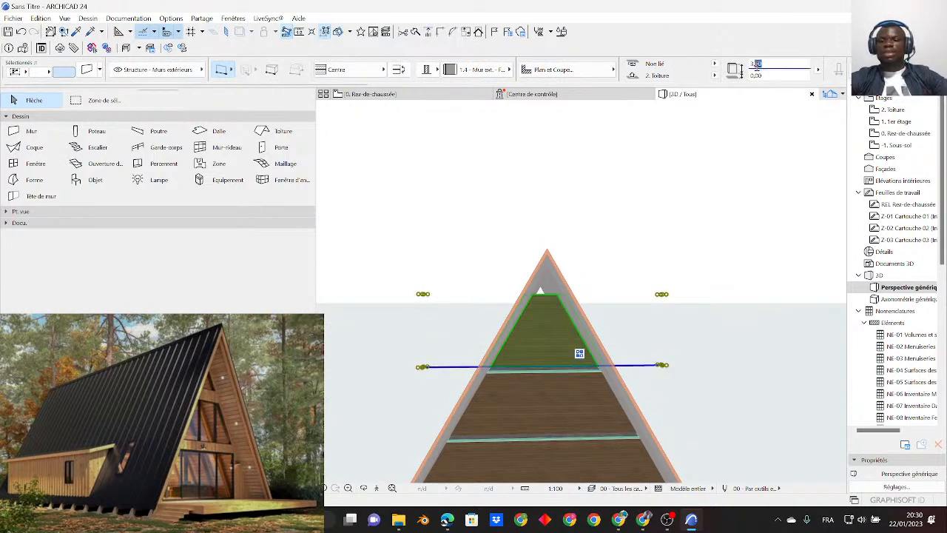
text(3,4)
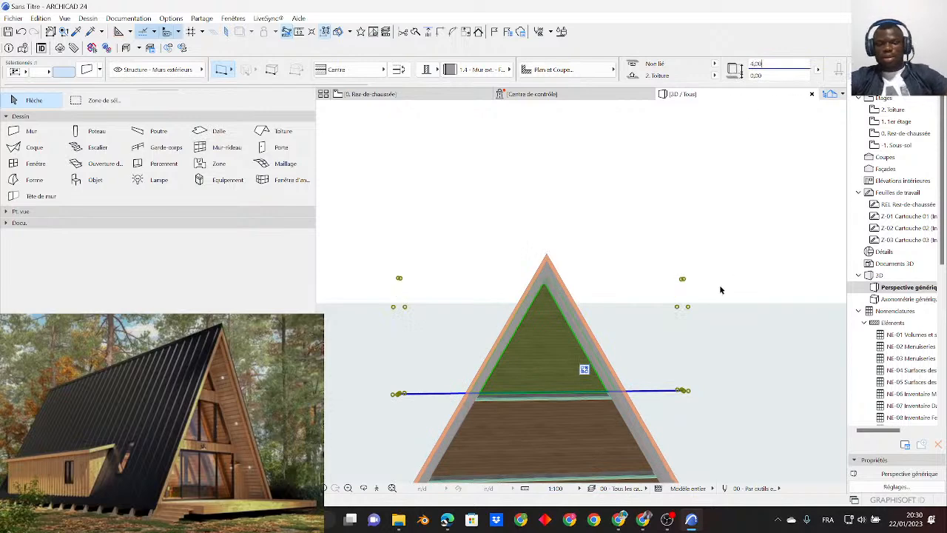
scroll(548, 300, up, 6)
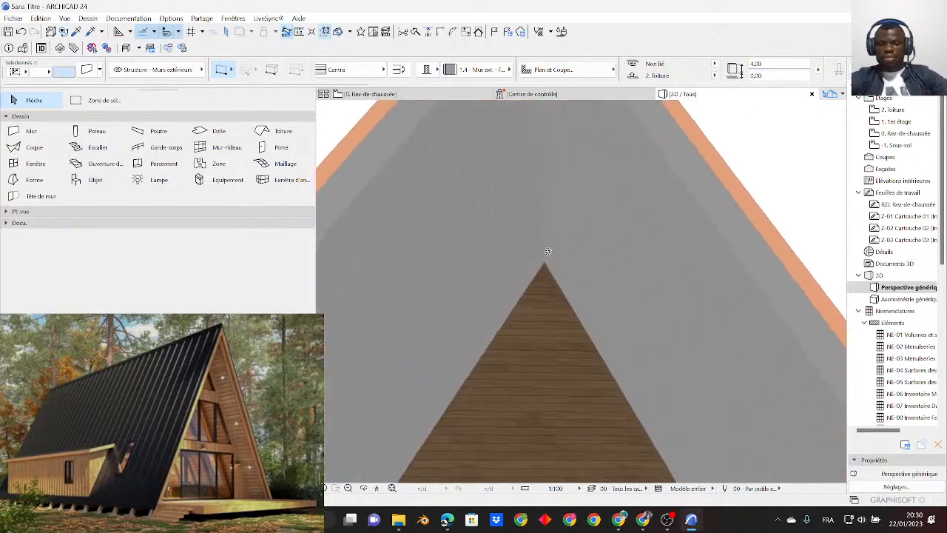
scroll(547, 255, down, 10)
scroll(556, 276, up, 10)
click(771, 296)
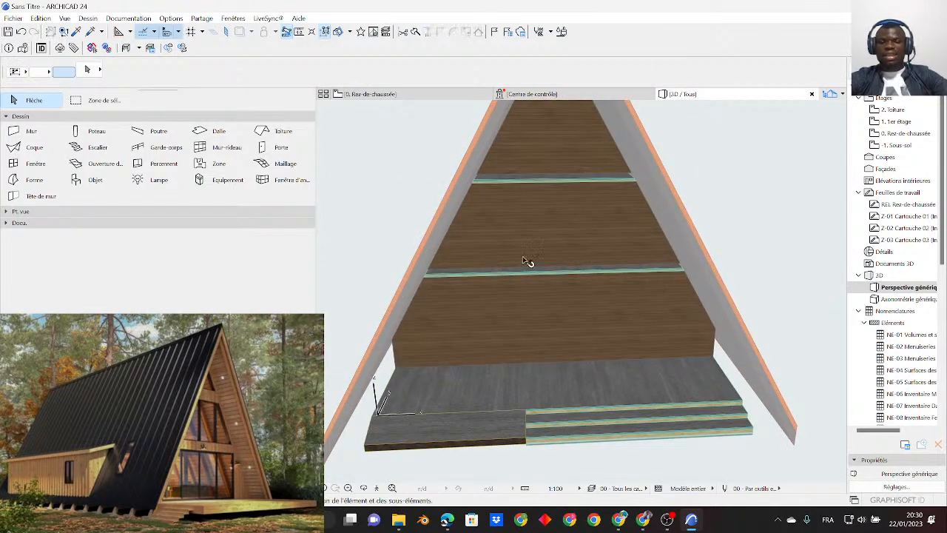
- Override the edge surface of the 1. 1er étage and 2. Toiture floor slabs with 01_BOIS CLAIRE REVT EXT
scroll(571, 264, up, 3)
click(584, 266)
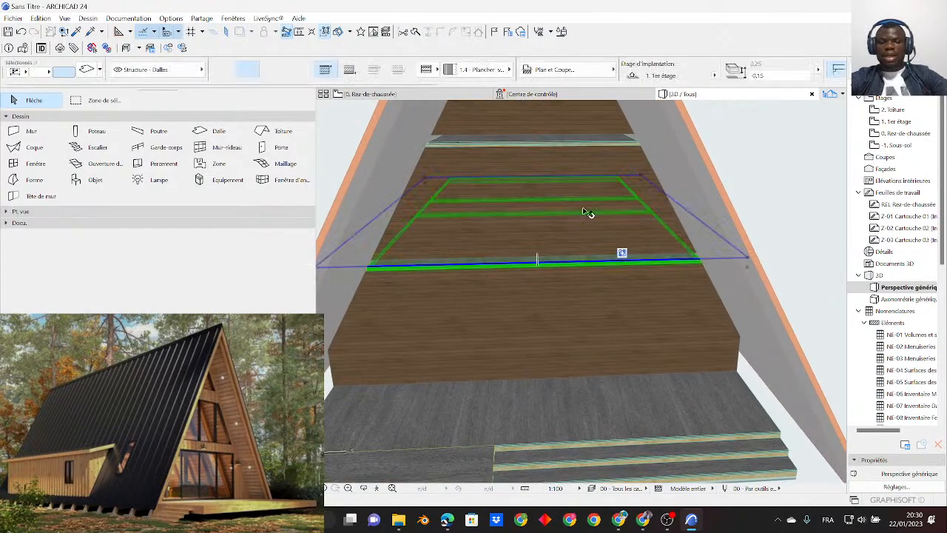
shift+click(573, 142)
scroll(498, 303, down, 4)
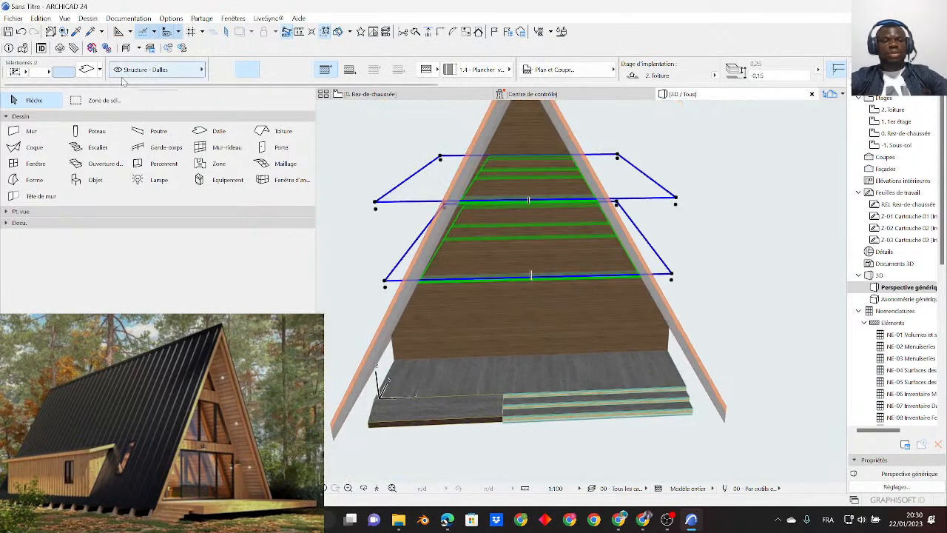
key(ctrl+t)
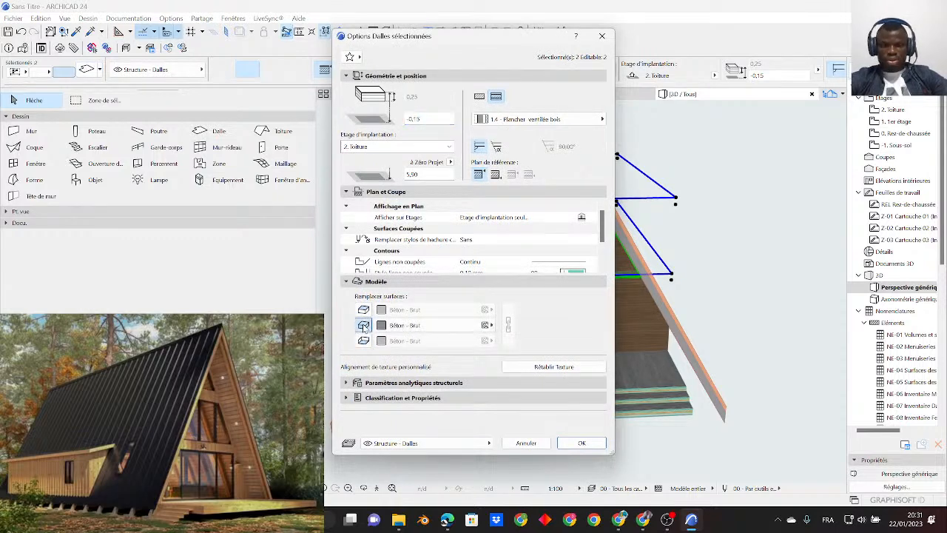
click(404, 326)
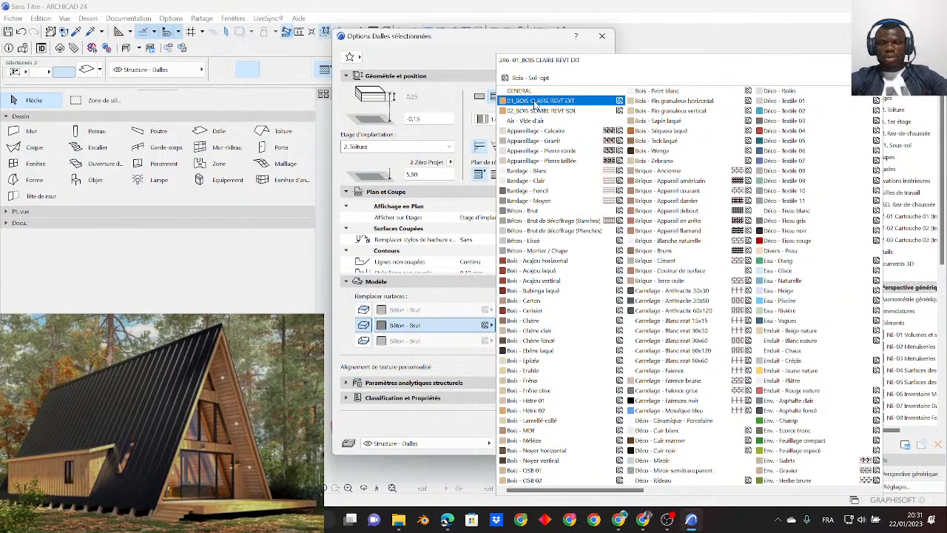
click(559, 102)
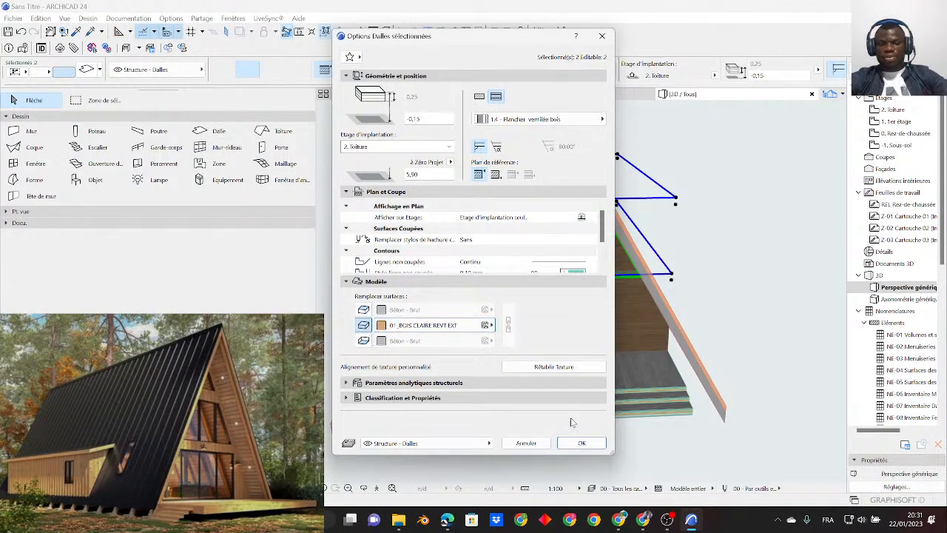
click(580, 442)
- Examine the exposed edges of the two floor slabs across the gable façade
mouse_move(569, 442)
shift+middle_down()
mouse_move(571, 419)
mouse_move(566, 426)
shift+middle_up()
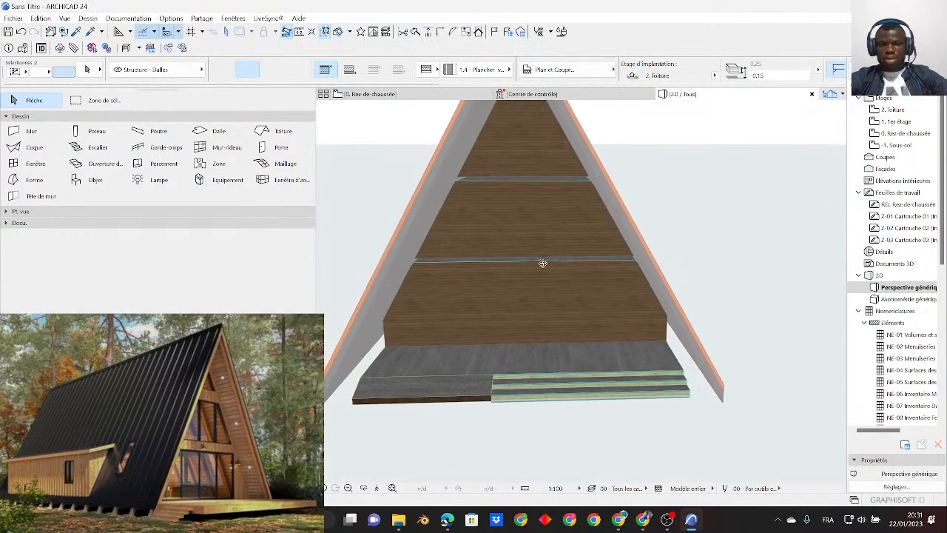
scroll(514, 185, up, 10)
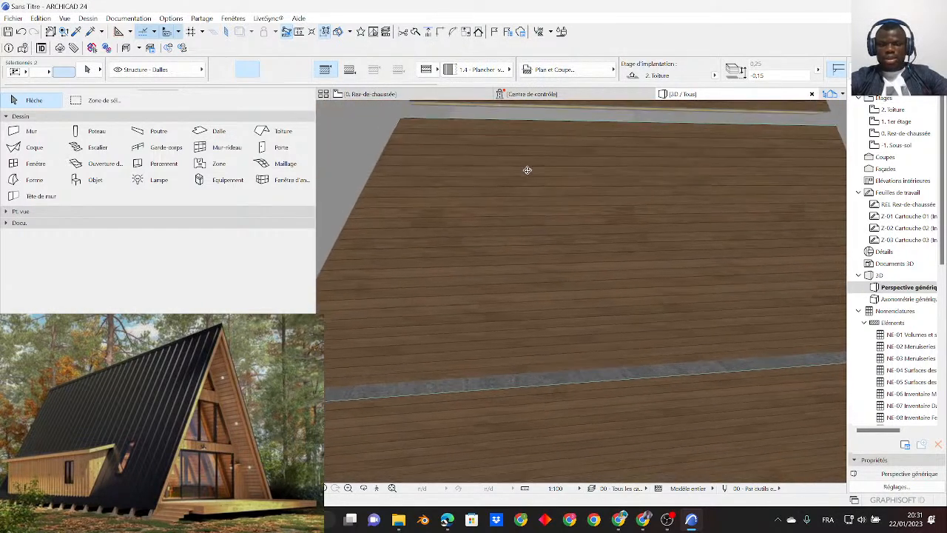
shift+middle_drag(528, 171, 521, 152)
scroll(538, 339, down, 6)
scroll(532, 333, up, 6)
shift+middle_drag(534, 327, 487, 321)
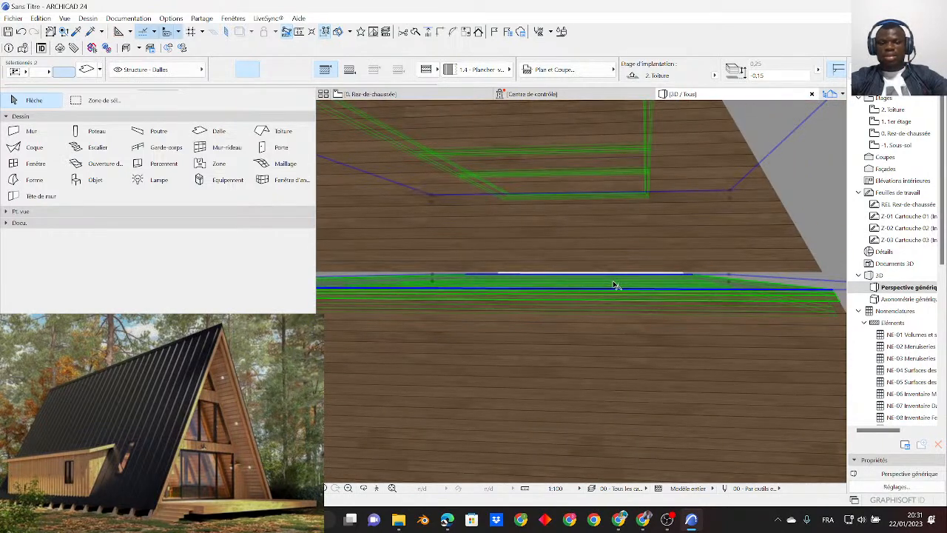
scroll(538, 328, down, 8)
shift+middle_drag(550, 328, 527, 341)
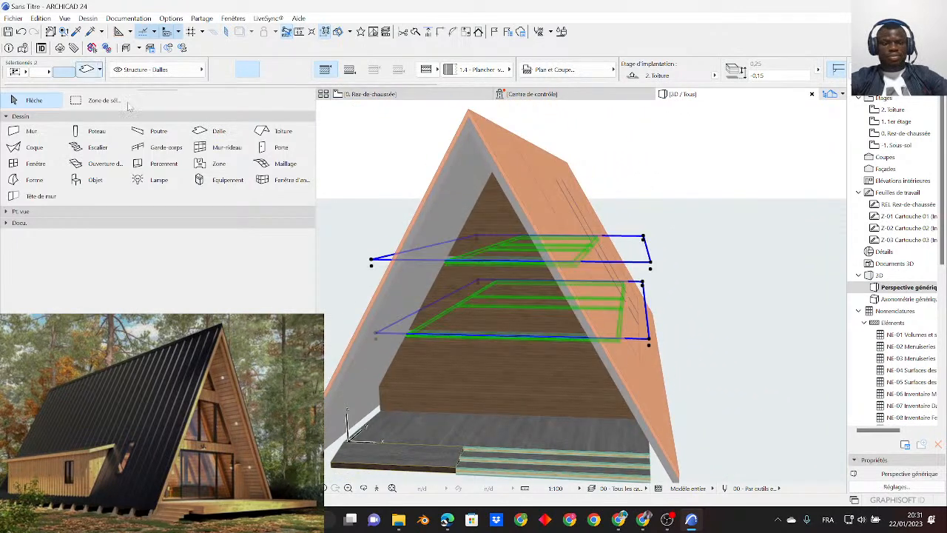
key(ctrl+t)
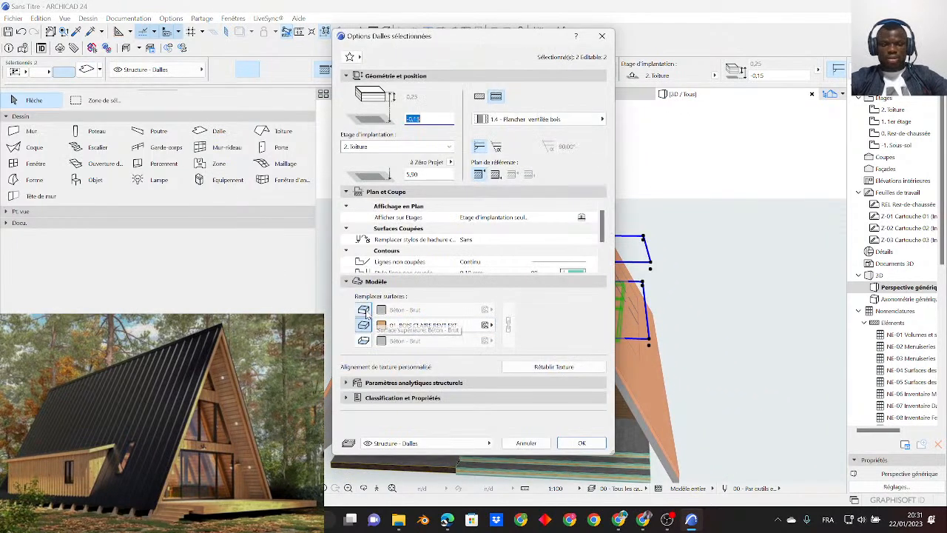
click(581, 442)
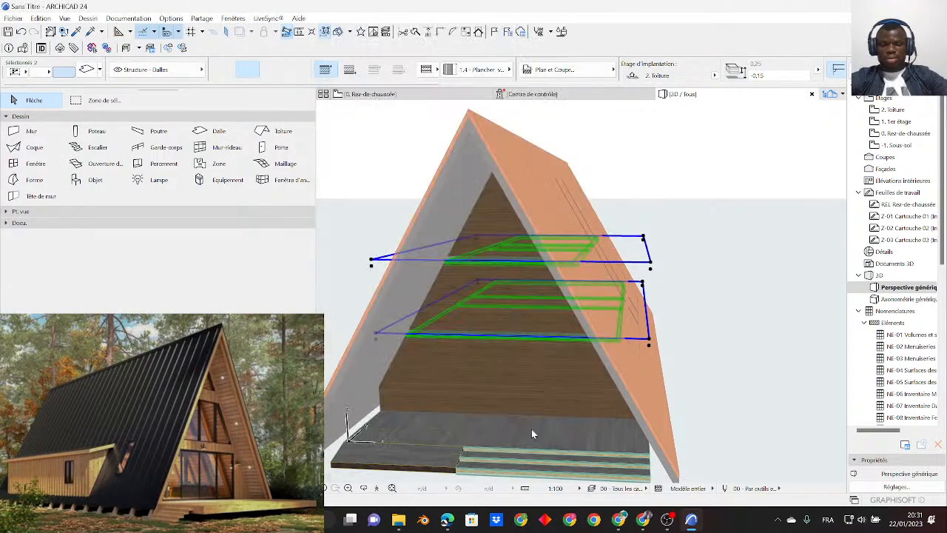
scroll(495, 244, up, 10)
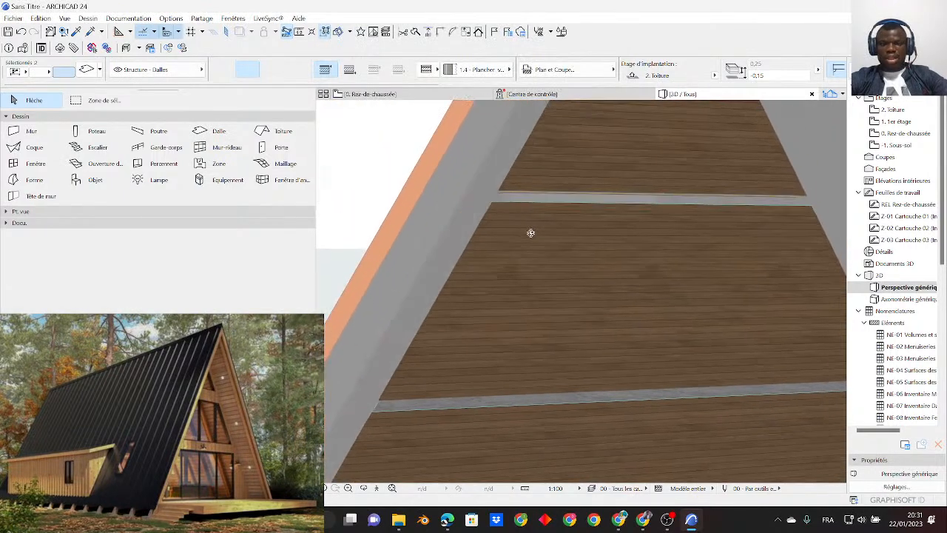
scroll(484, 255, down, 5)
key(ctrl+z)
- Switch the two selected floor slabs to a basic structure in Béton armé (Coulé) and set their storey offset to 0,00
scroll(477, 287, down, 3)
scroll(479, 288, down, 4)
shift+middle_drag(503, 330, 548, 290)
click(87, 70)
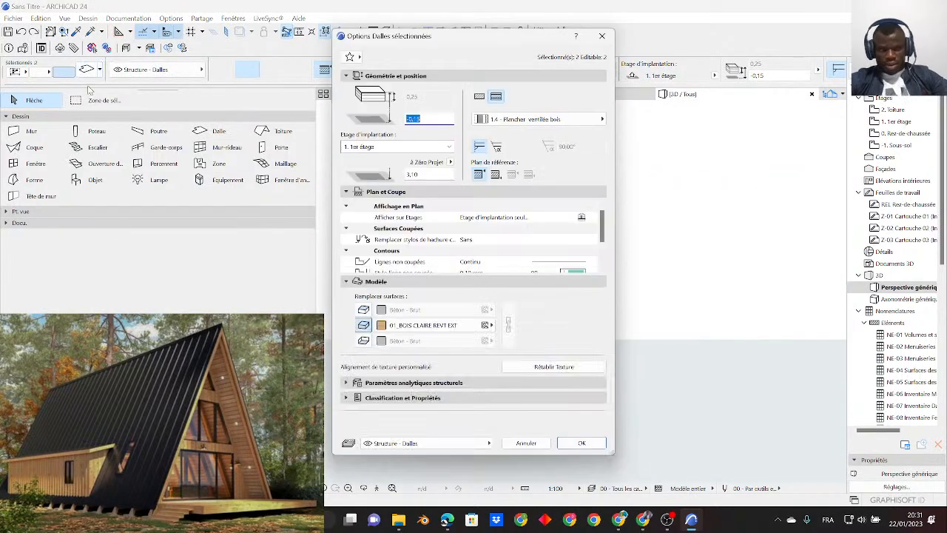
click(483, 98)
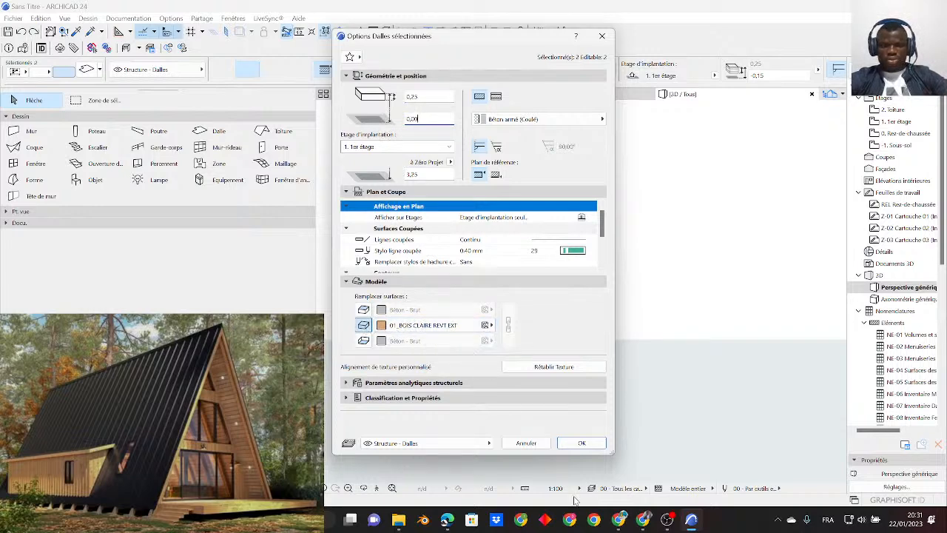
click(582, 443)
scroll(510, 243, up, 3)
shift+middle_drag(510, 244, 567, 215)
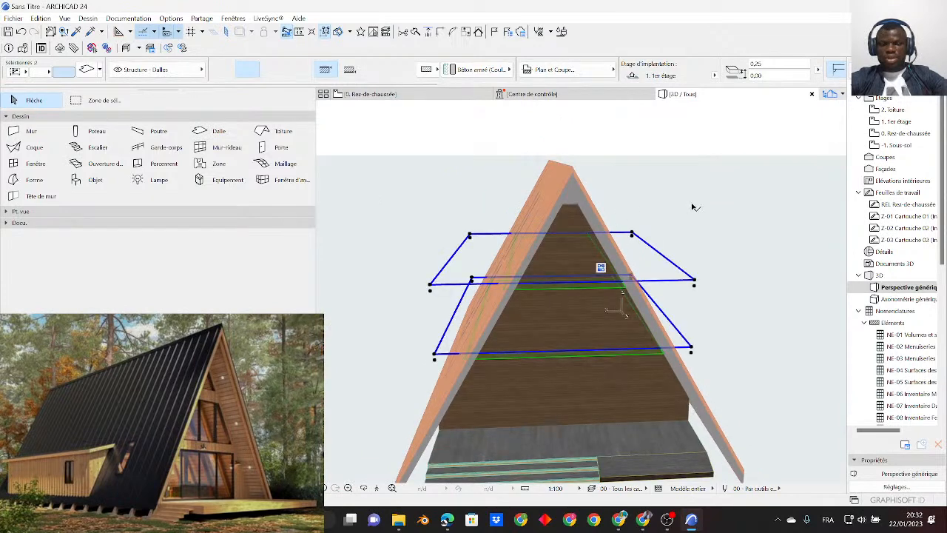
- Raise the top-storey wall of the opposite gable so it fills the roof peak, and check the house from several sides
click(582, 227)
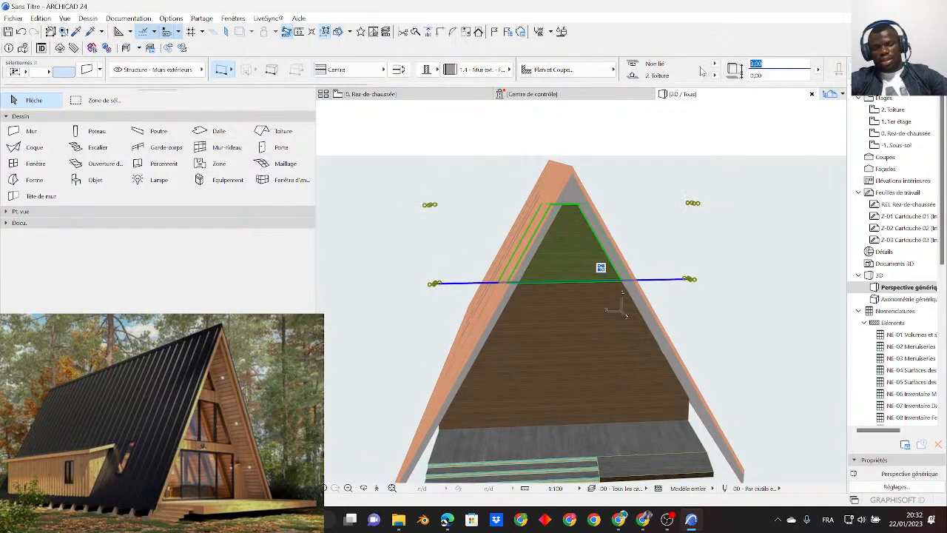
click(756, 241)
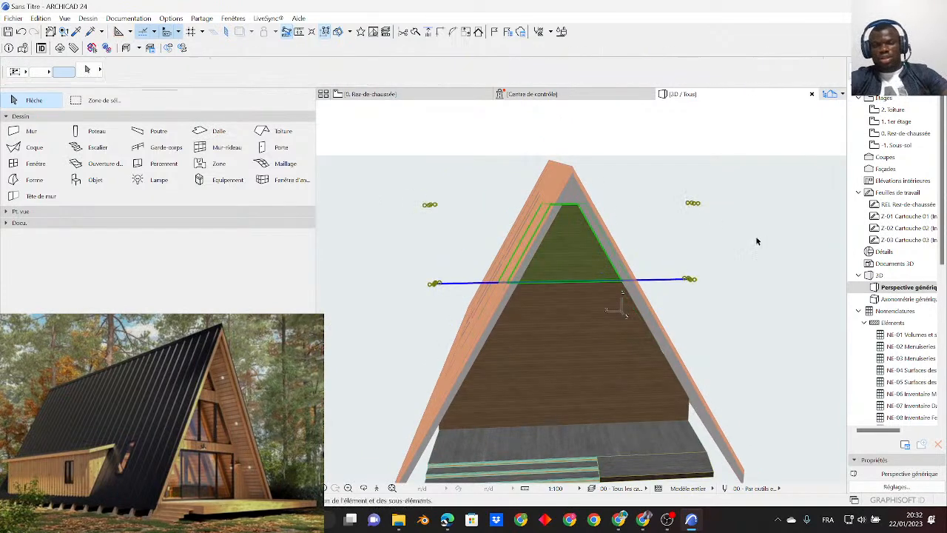
click(583, 247)
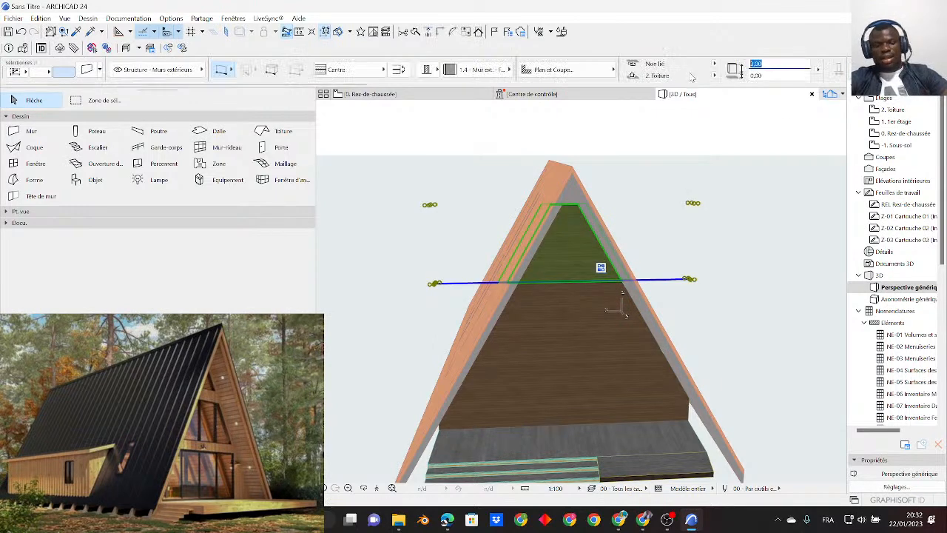
click(799, 222)
scroll(471, 268, down, 6)
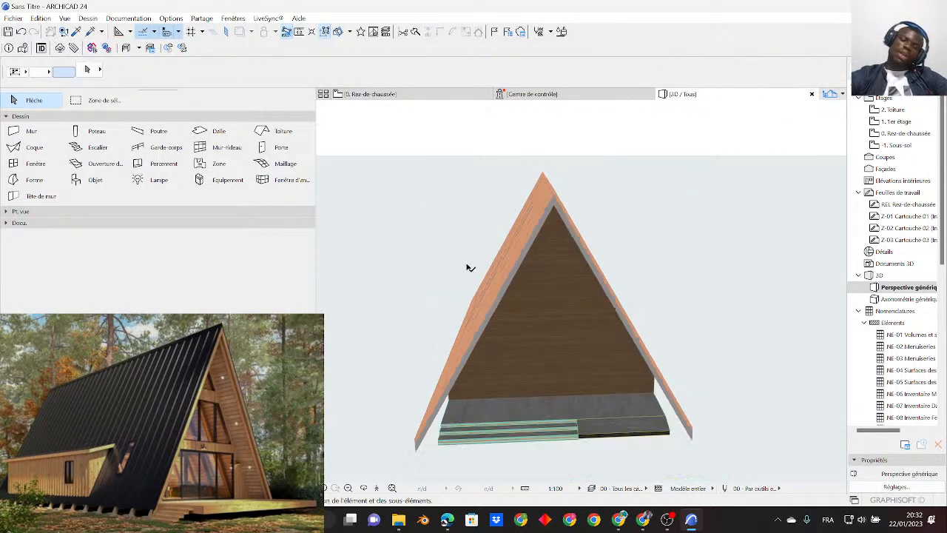
shift+middle_drag(516, 347, 442, 167)
scroll(531, 261, up, 2)
scroll(503, 323, down, 5)
scroll(551, 259, down, 2)
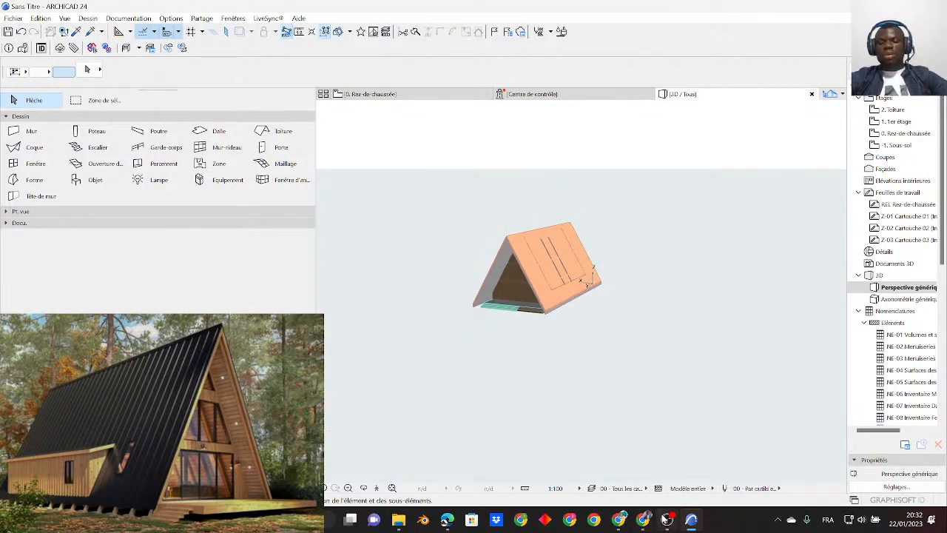
- Check the YouTube Studio live dashboard, then switch to OBS Studio, hide the screen capture source and transition the scene to the live program
click(626, 518)
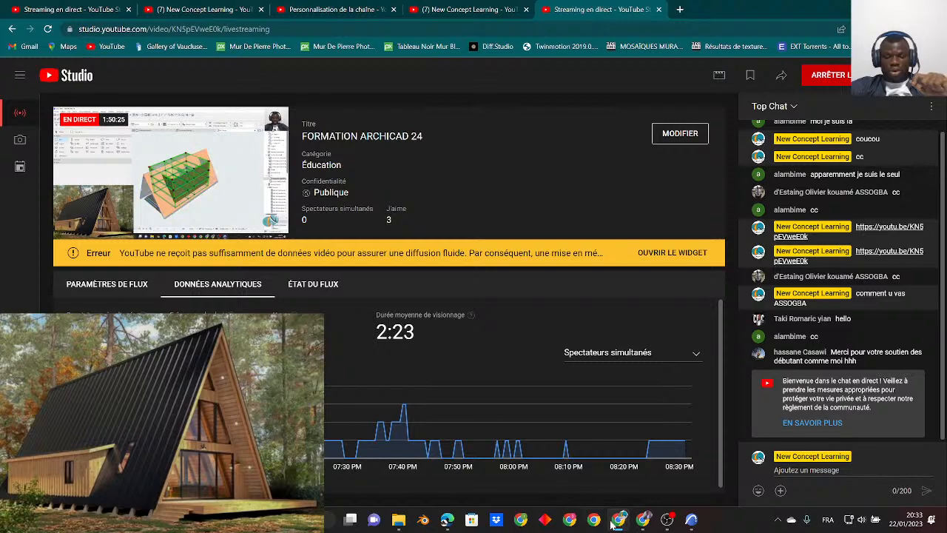
click(666, 520)
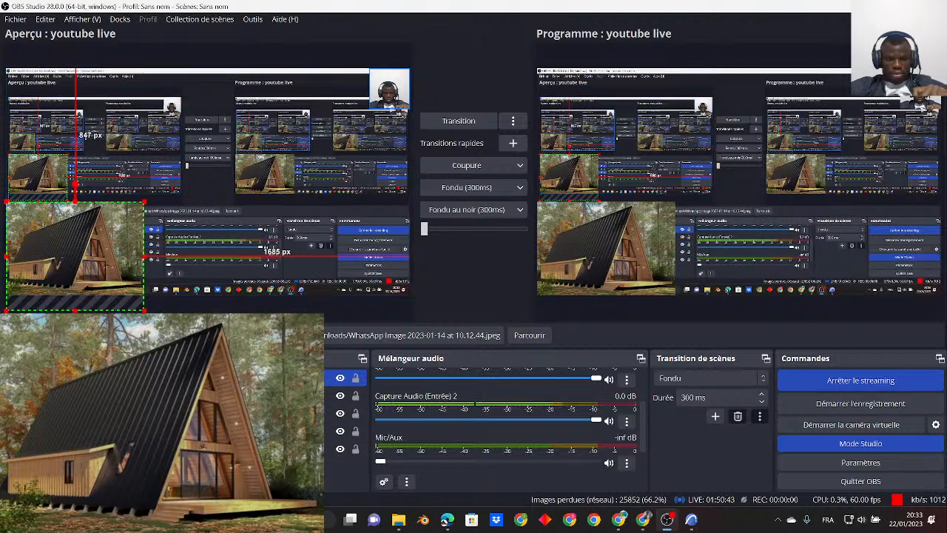
click(340, 412)
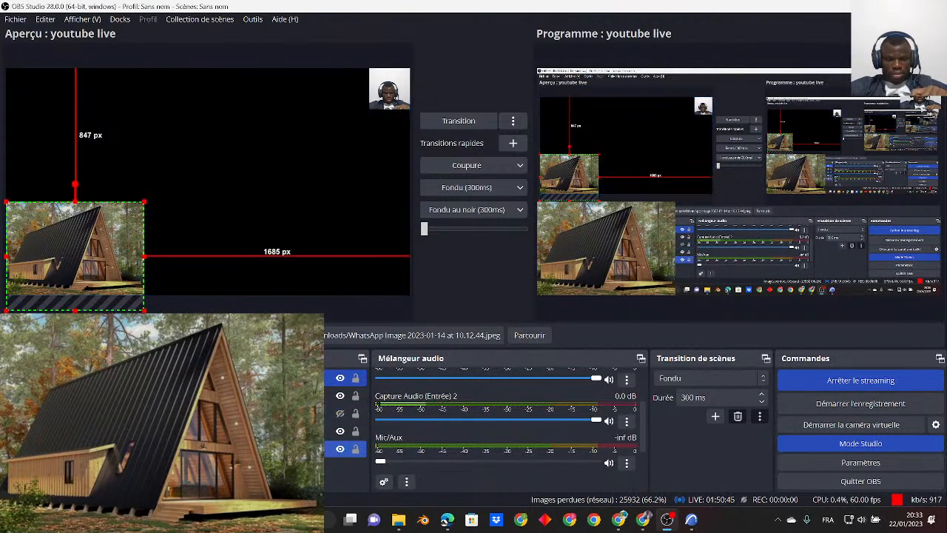
click(465, 121)
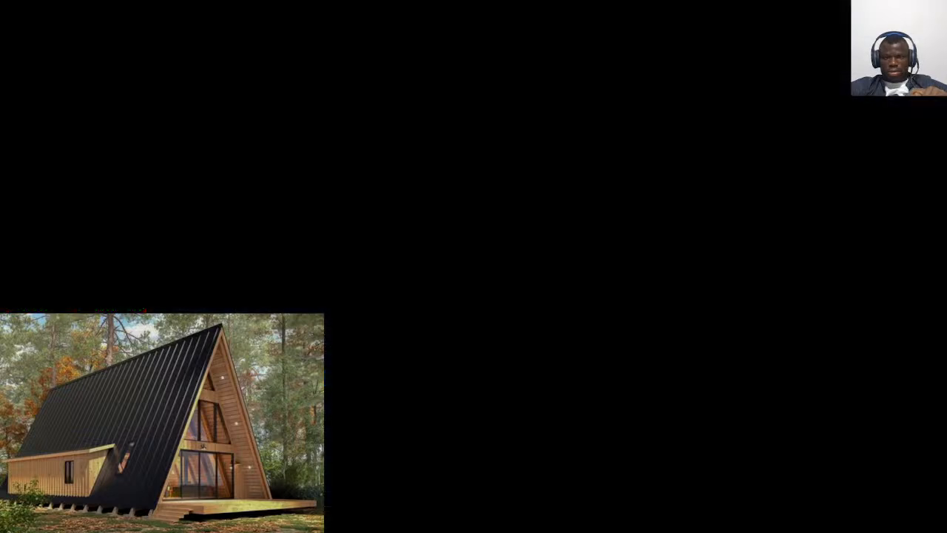